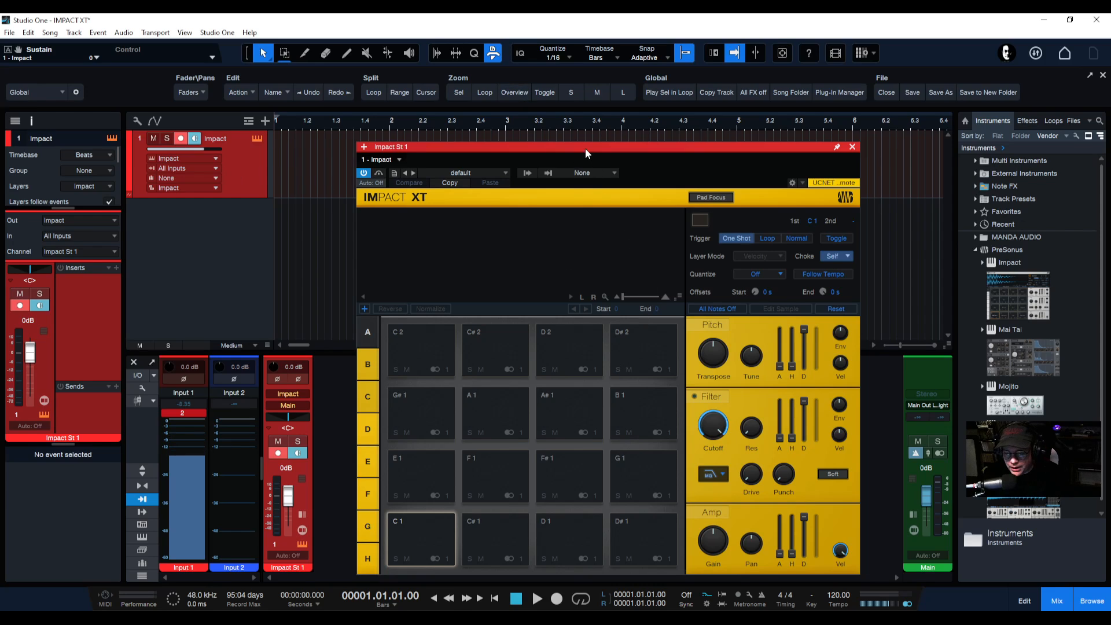
# Look through the D4 drum sample files, collapse the Toms folder and return to the list of instruments
pyautogui.moveTo(585, 149); pyautogui.dragTo(580, 140)
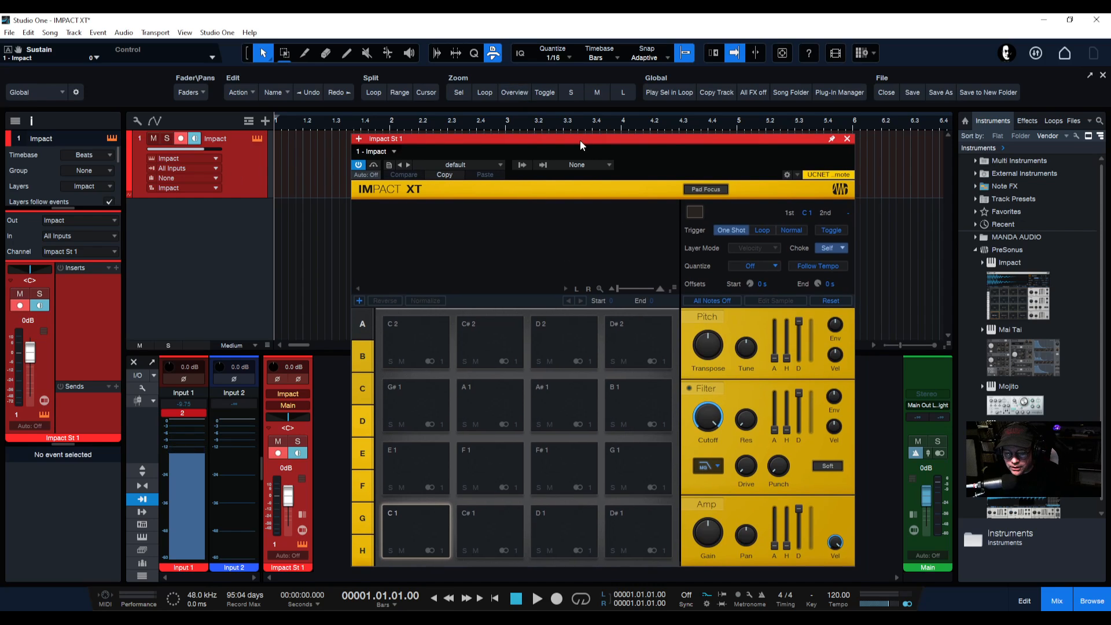
pyautogui.click(1072, 122)
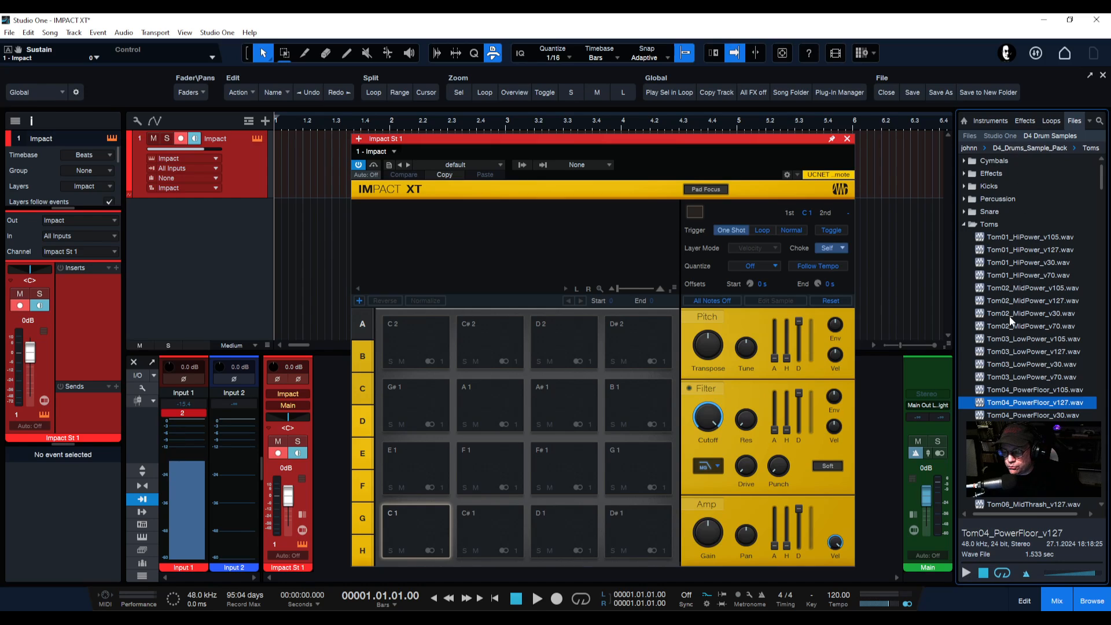
pyautogui.click(967, 226)
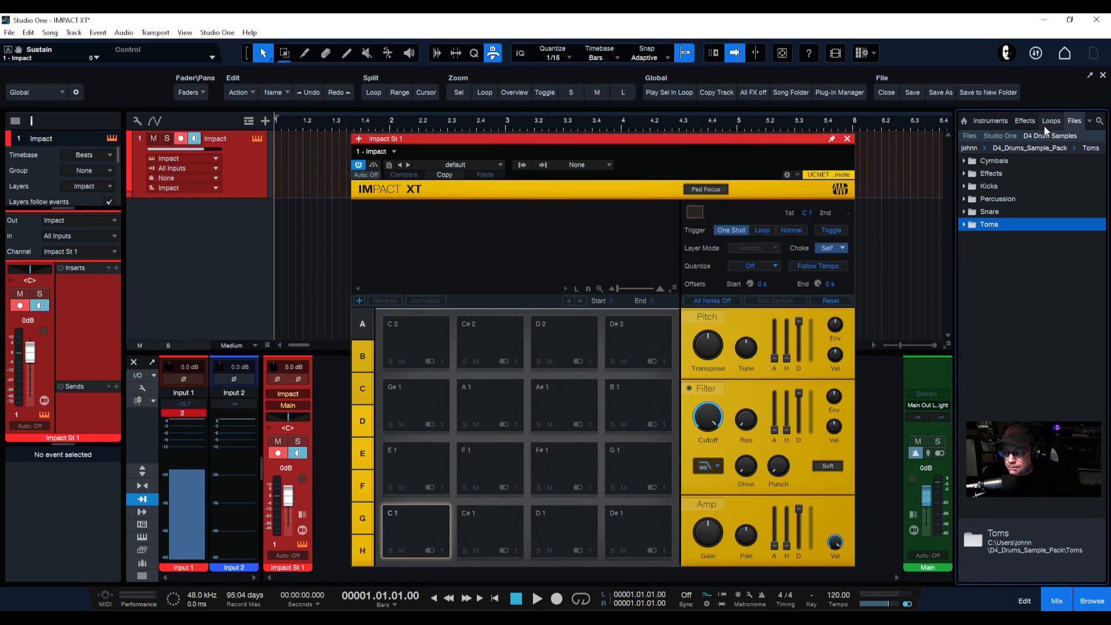
pyautogui.click(996, 121)
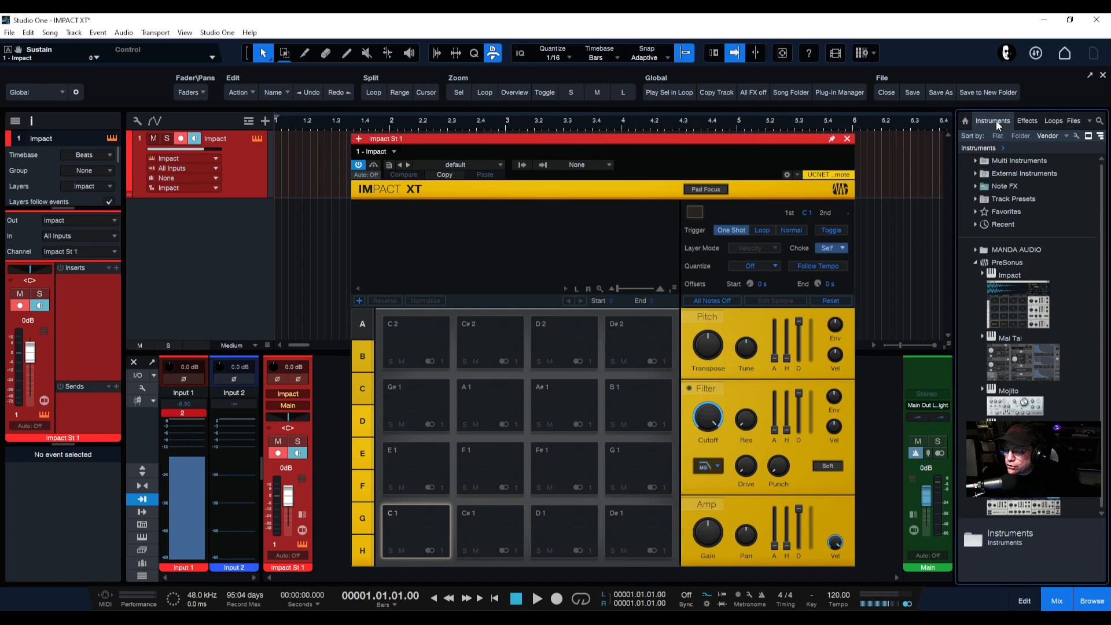
# Close the Impact XT window and add MT-PowerDrumKit from MANDA AUDIO as a new instrument track below the Impact track
pyautogui.click(848, 139)
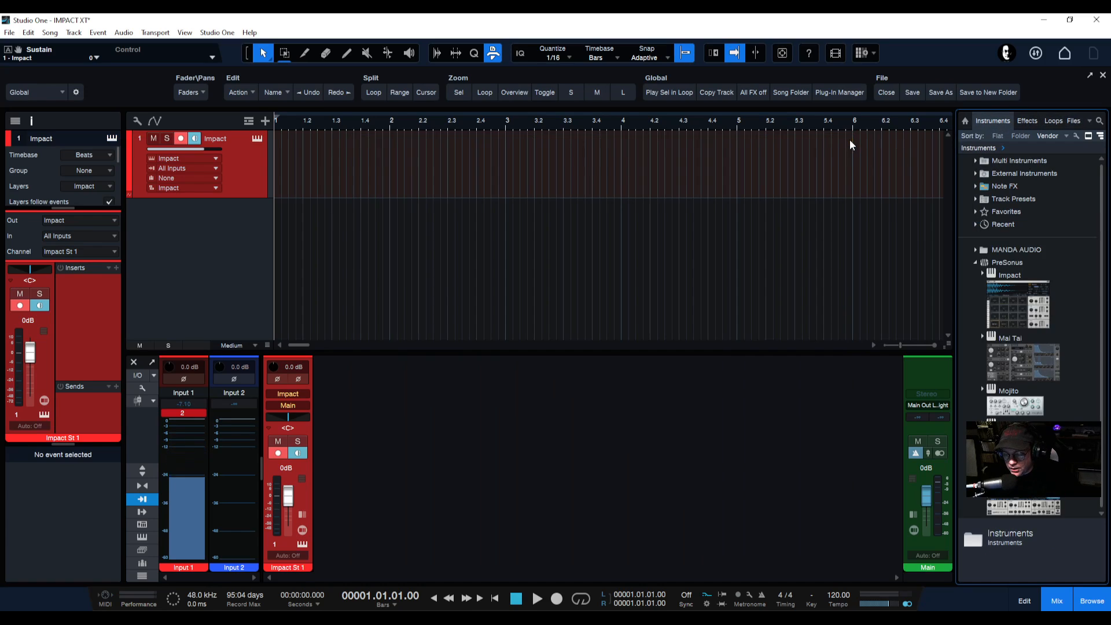
pyautogui.click(975, 262)
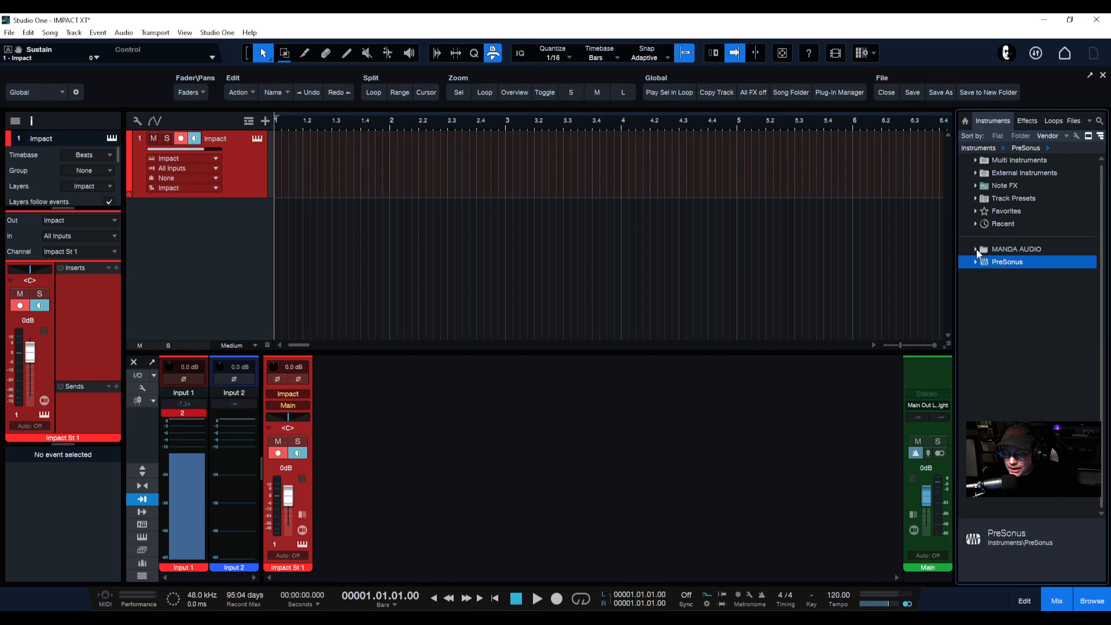
pyautogui.click(975, 249)
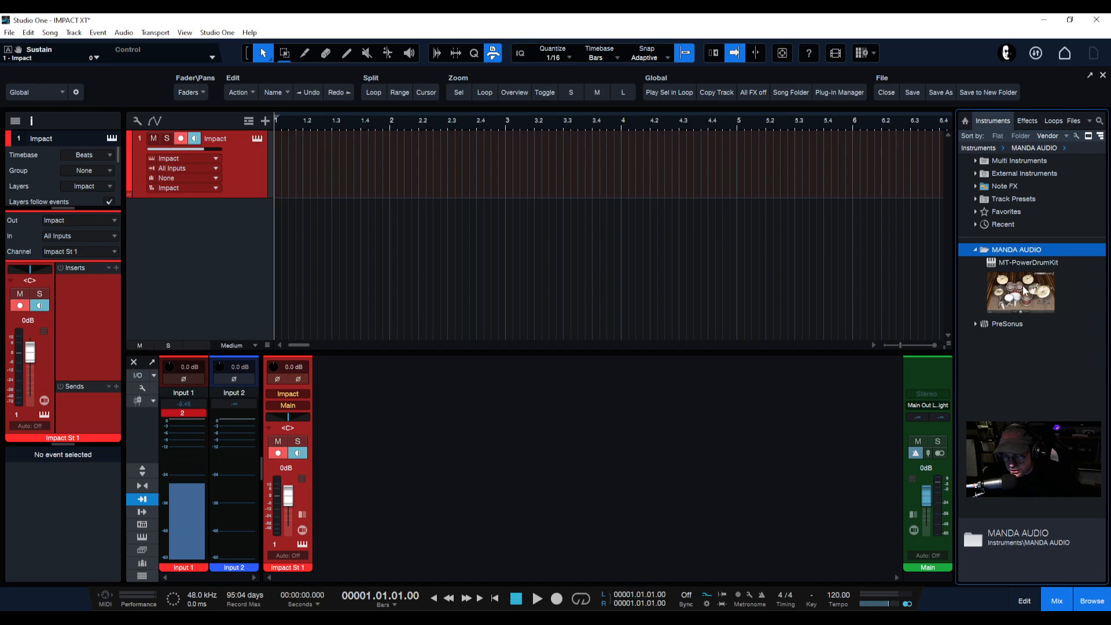
pyautogui.moveTo(1029, 284); pyautogui.dragTo(520, 257)
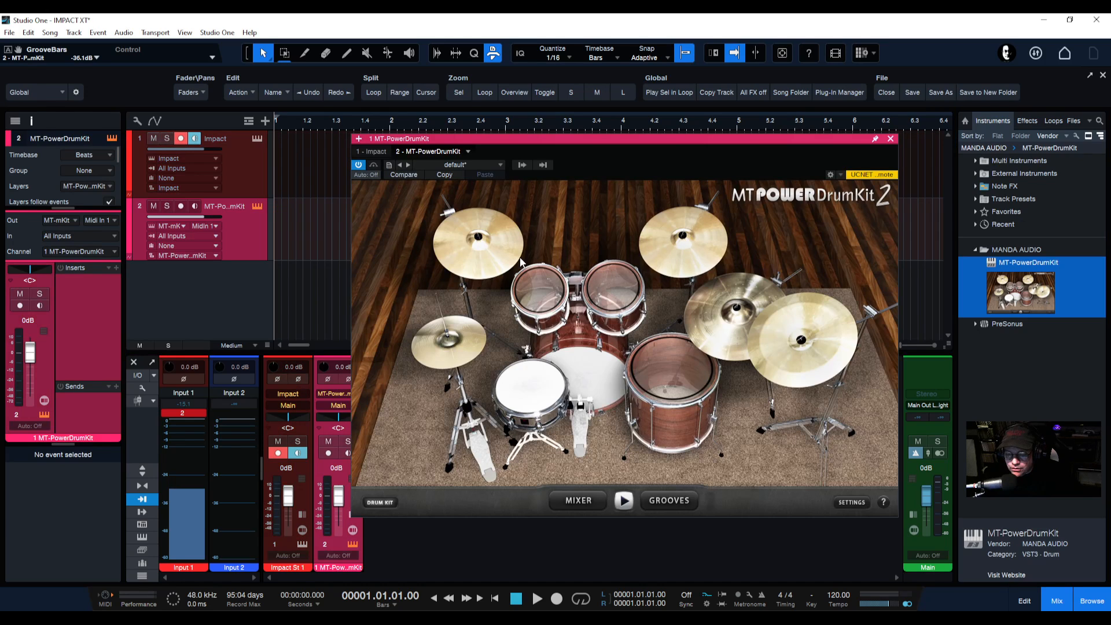
# Audition the snare, toms and cymbals of the MT-PowerDrumKit by playing them in the kit view
pyautogui.click(541, 380)
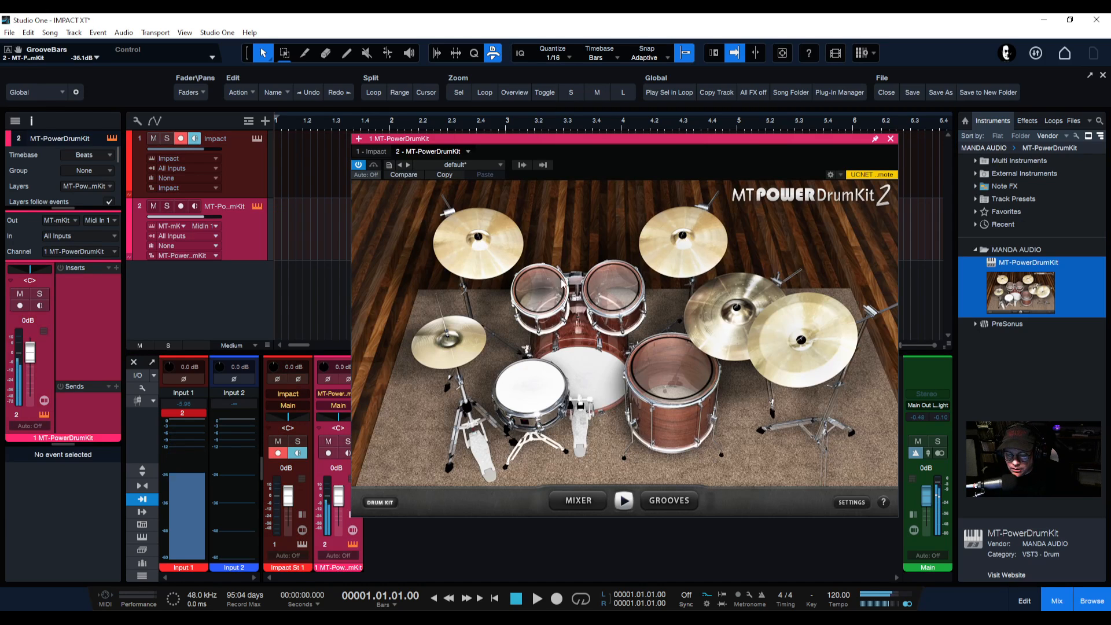
pyautogui.click(615, 287)
pyautogui.click(671, 386)
pyautogui.click(615, 287)
pyautogui.click(685, 250)
pyautogui.click(787, 335)
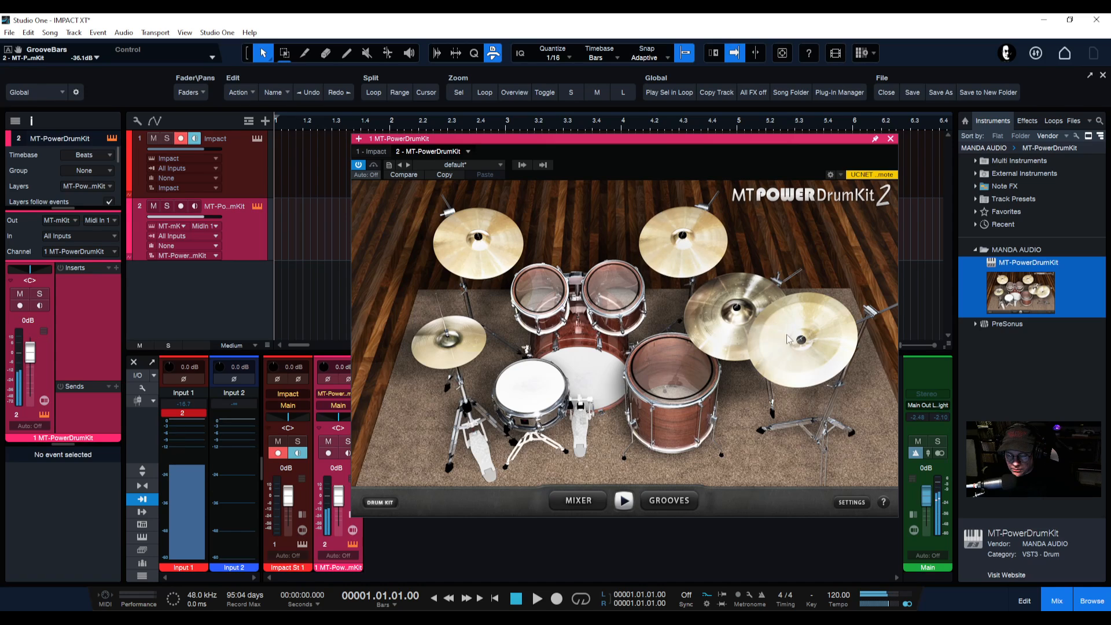
pyautogui.click(683, 243)
pyautogui.click(478, 243)
pyautogui.click(454, 342)
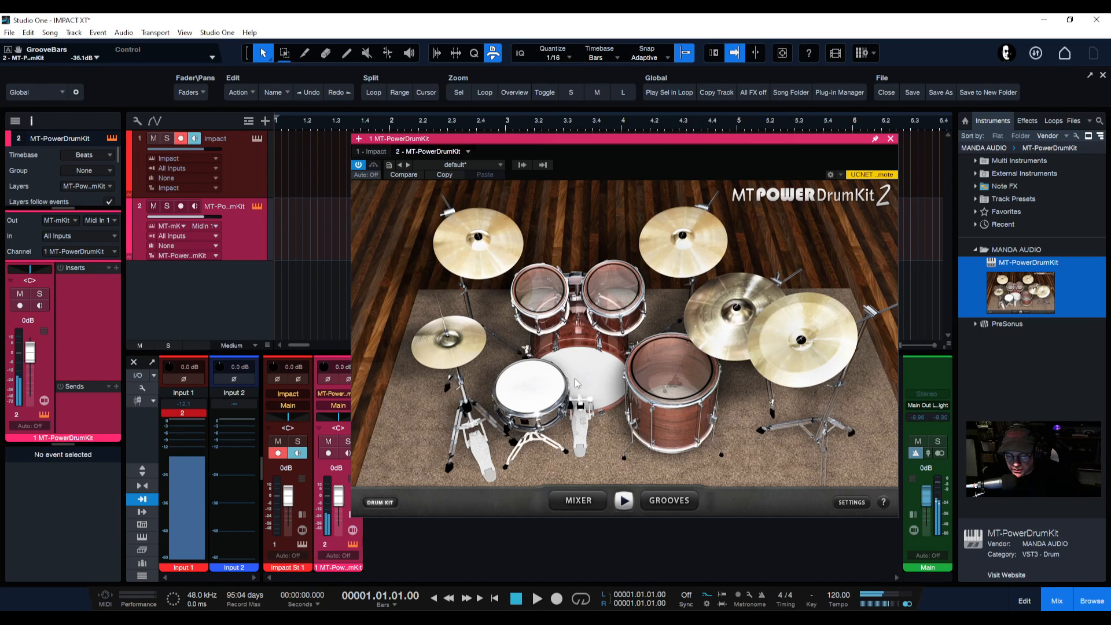
pyautogui.click(526, 375)
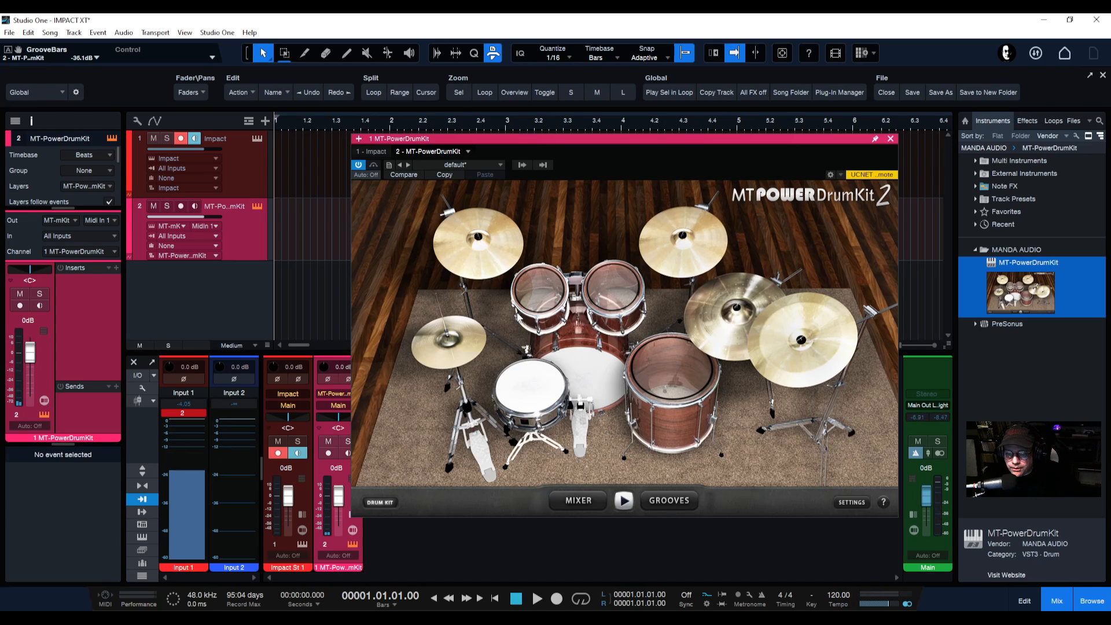
# Inspect the drum kit's Grooves page with its styles and composer, and return to the drum kit view
pyautogui.click(678, 501)
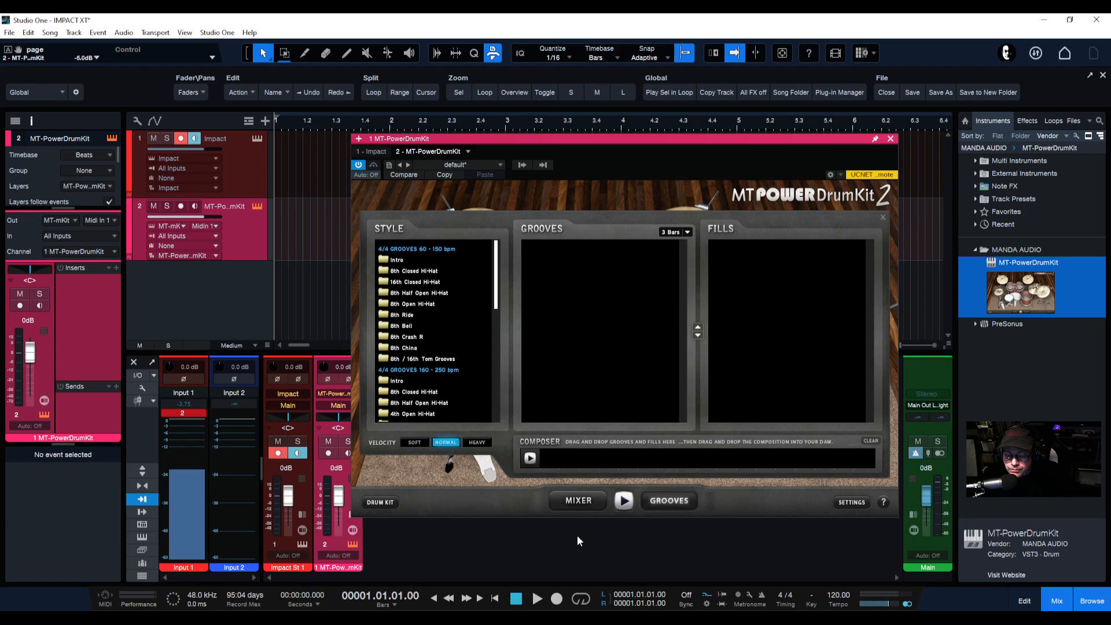
pyautogui.click(625, 503)
pyautogui.click(379, 502)
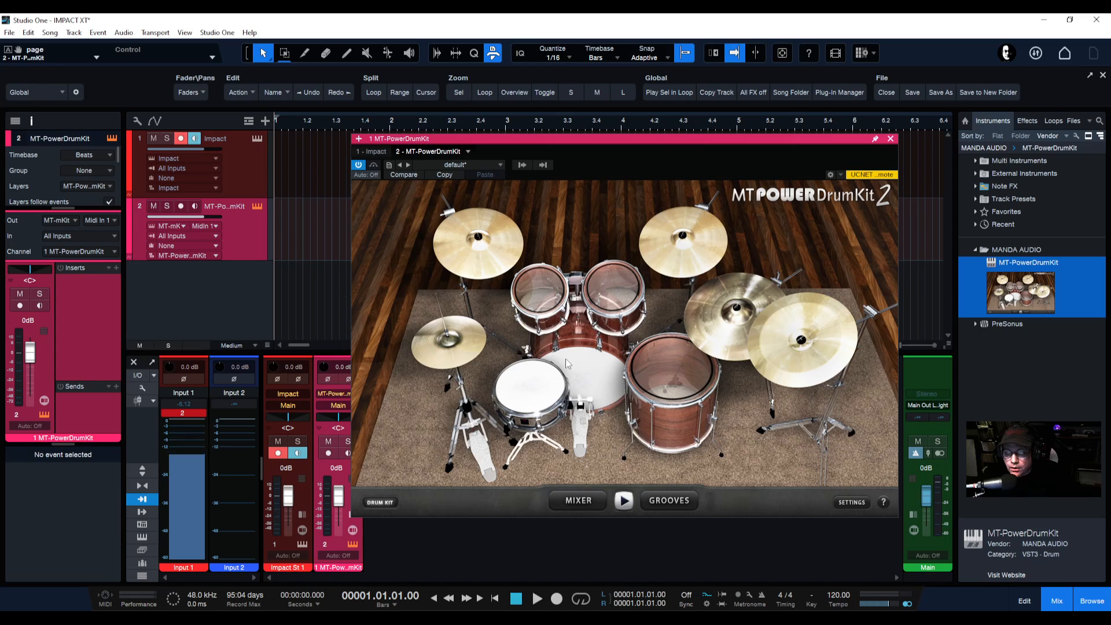
# Play the snare, floor tom and individual cymbals once more to compare the sounds available for sampling
pyautogui.click(543, 394)
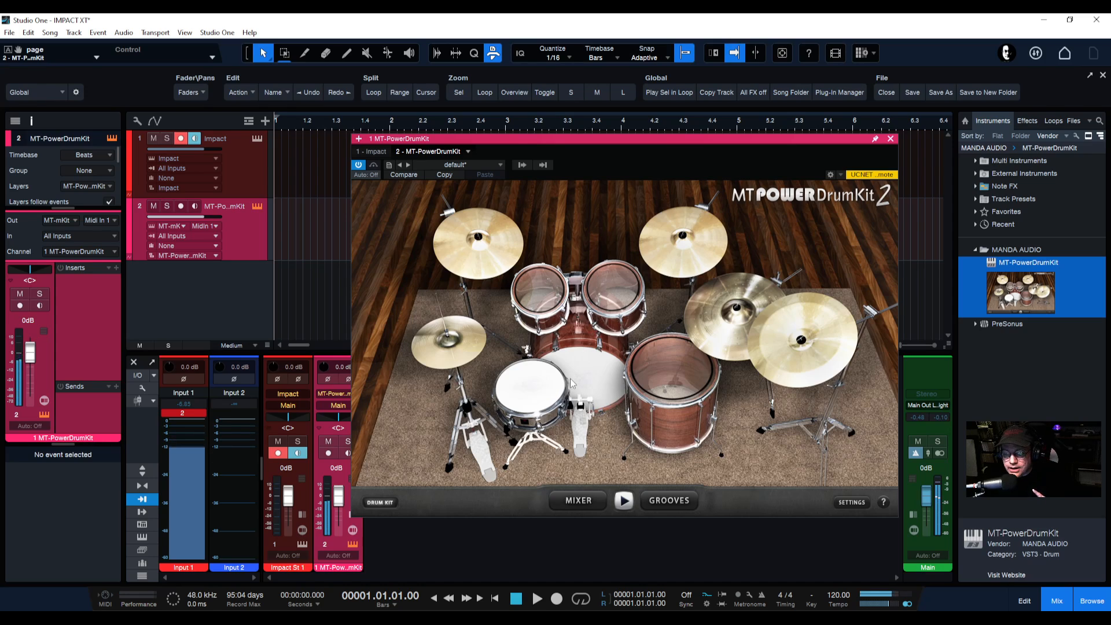
pyautogui.click(670, 372)
pyautogui.click(723, 329)
pyautogui.click(788, 341)
pyautogui.click(683, 252)
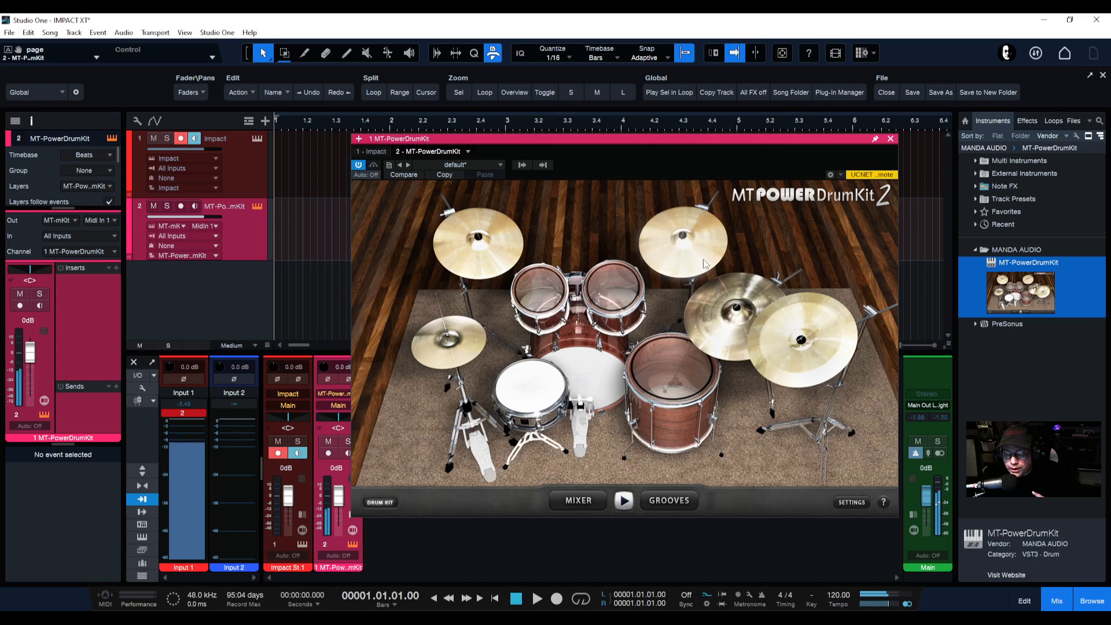
pyautogui.click(457, 251)
pyautogui.click(463, 346)
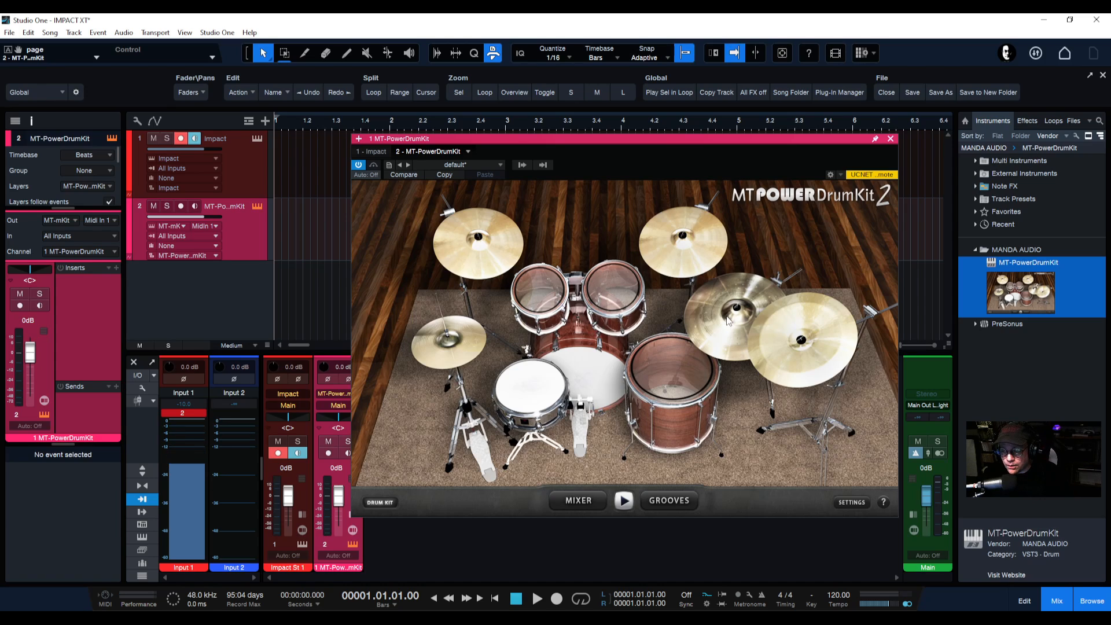
# Close the drum kit window, disarm the Impact track and arm the MT-PowerDrumKit track for recording with monitoring
pyautogui.click(891, 138)
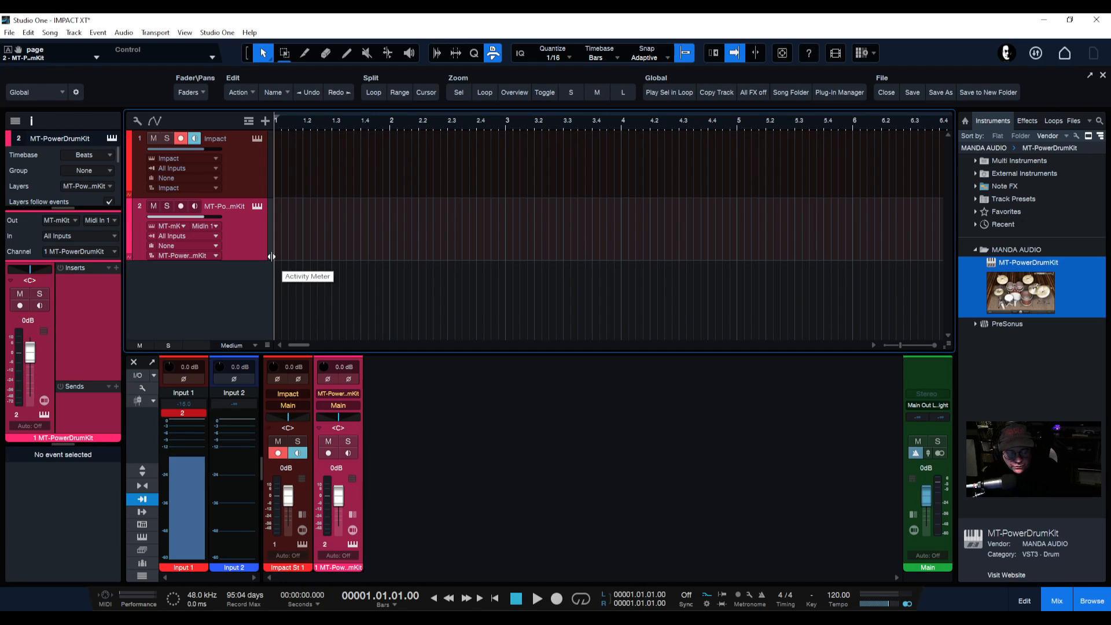
pyautogui.click(181, 138)
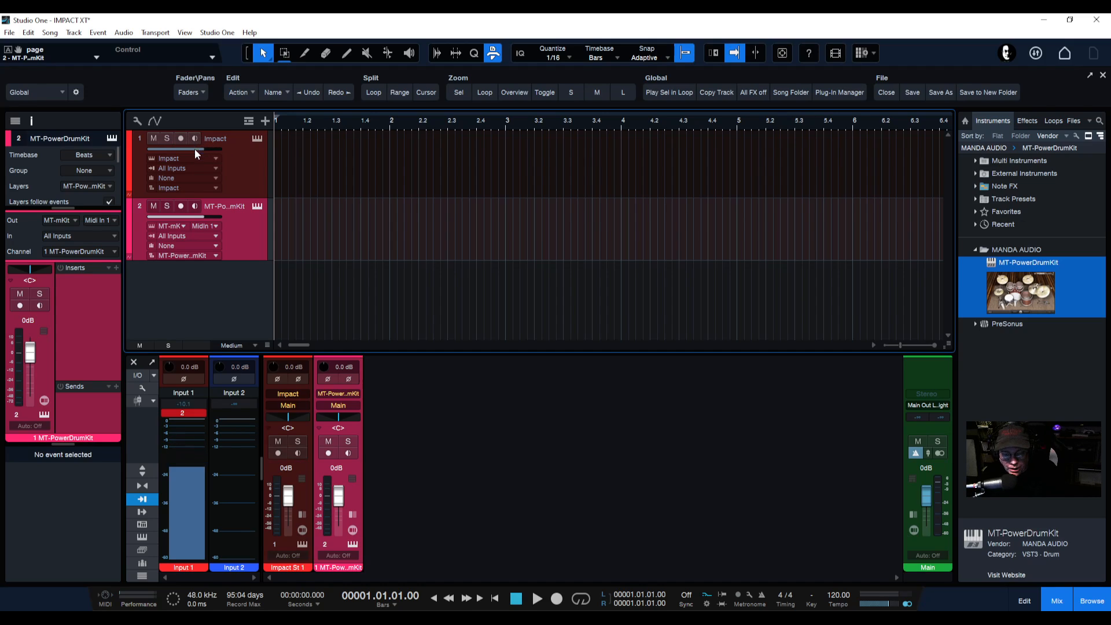
pyautogui.click(181, 207)
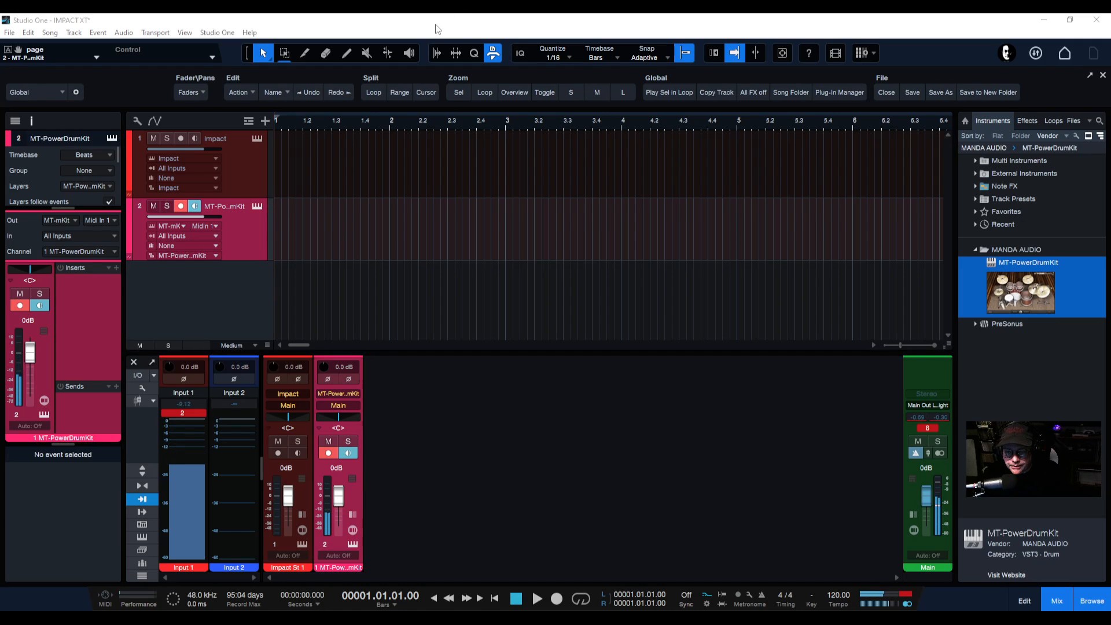
pyautogui.click(436, 25)
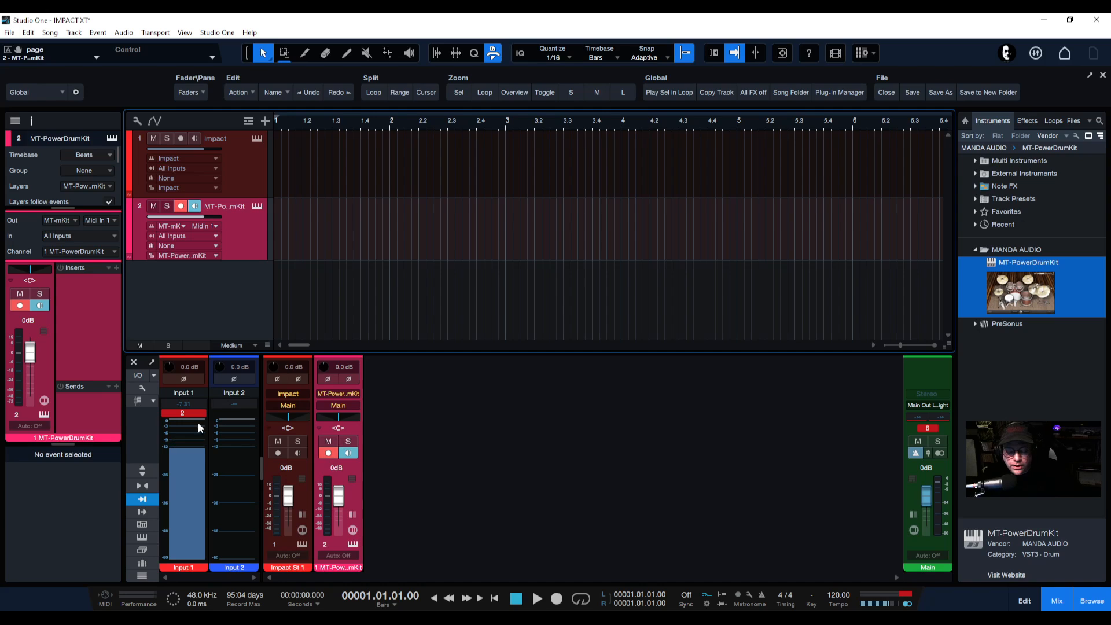
# Reopen the MT-PowerDrumKit instrument window to view the kit pieces, and close it again
pyautogui.click(257, 206)
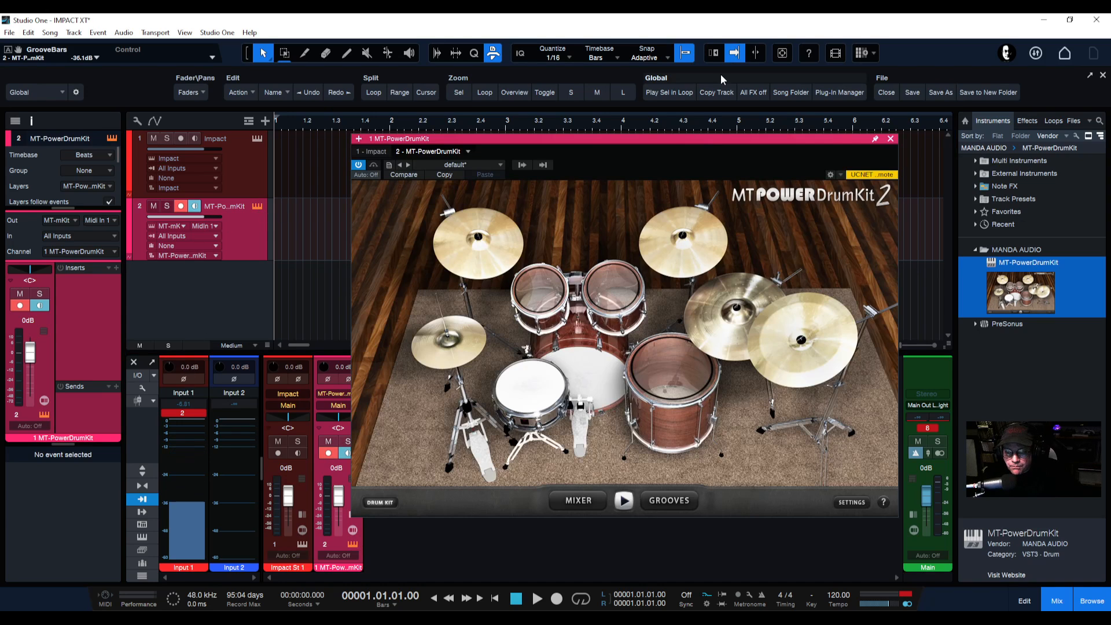
pyautogui.moveTo(692, 138); pyautogui.dragTo(716, 155)
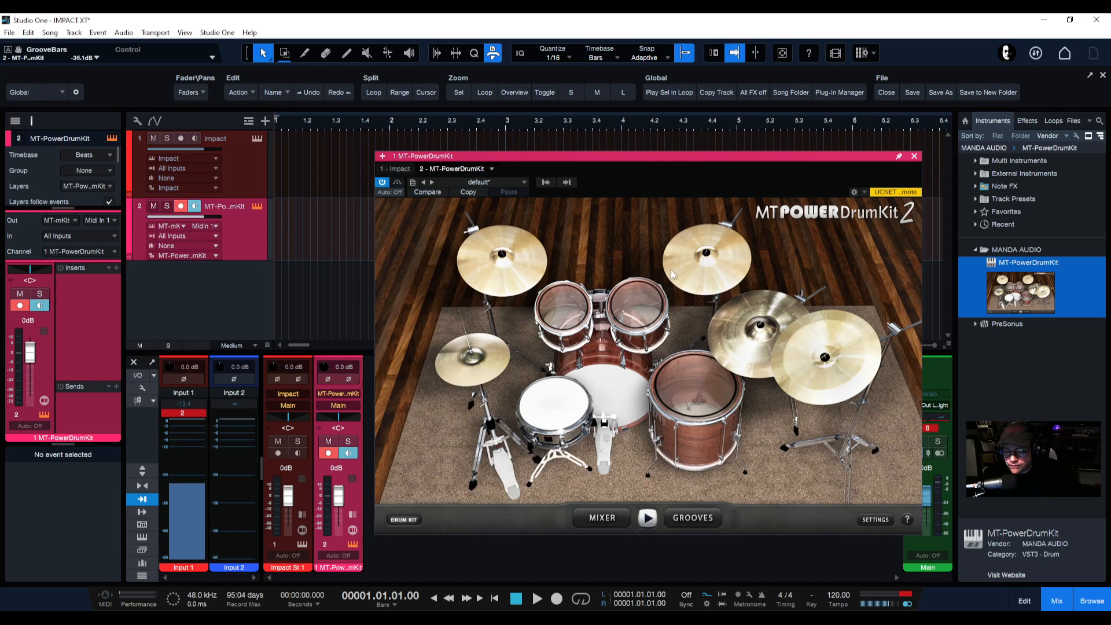
pyautogui.click(914, 157)
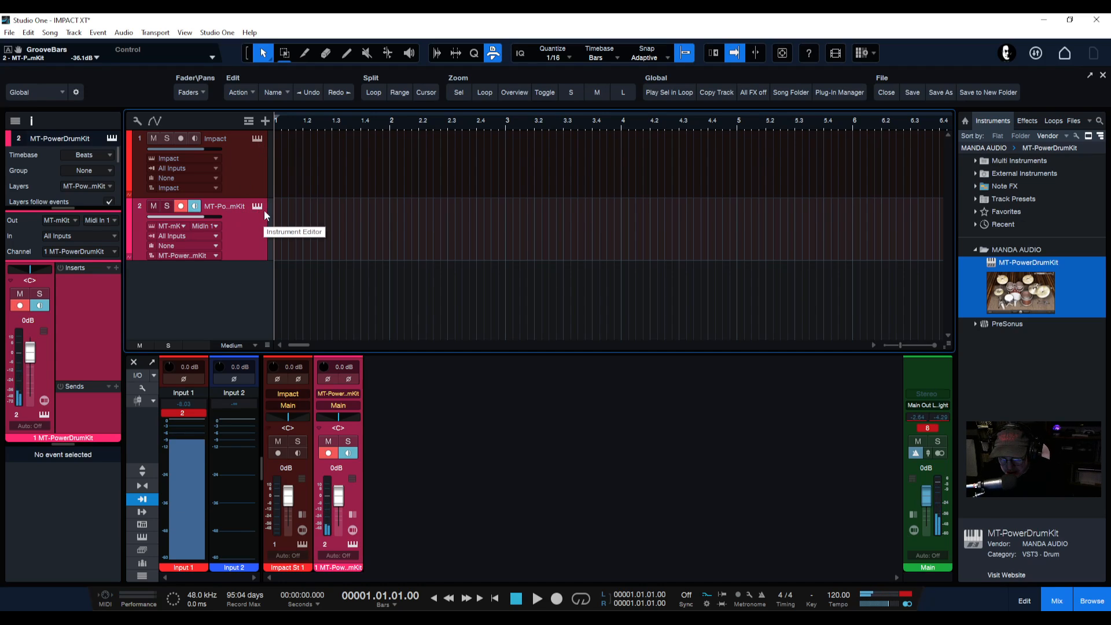
# Record a sequence of separate drum hits on the MT-PowerDrumKit track from bar 1 to bar 28, and stop
pyautogui.click(556, 600)
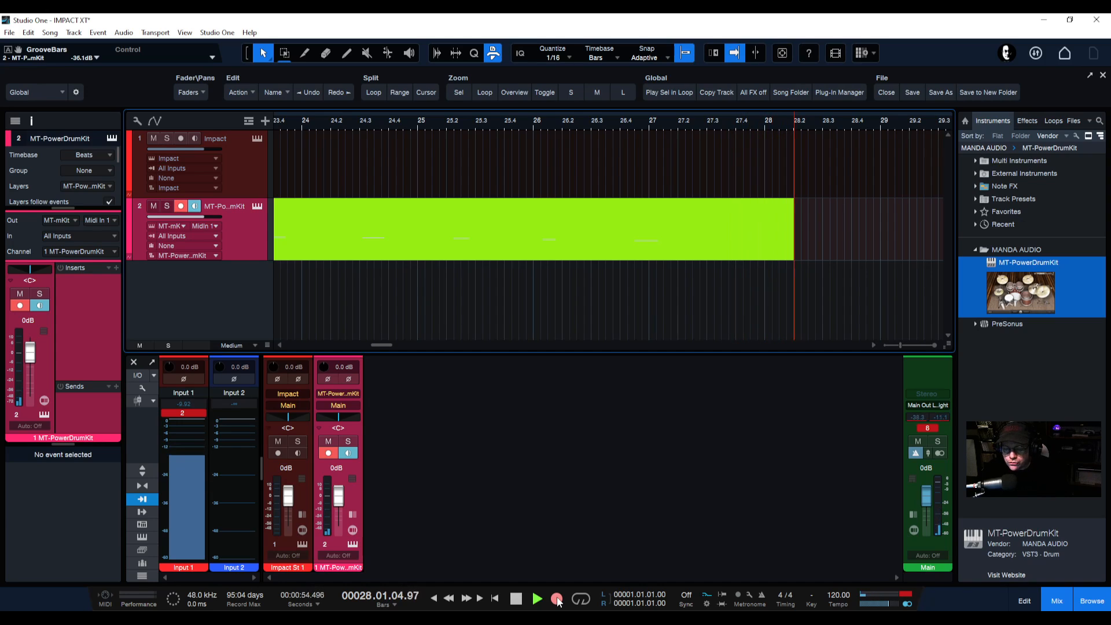
pyautogui.click(558, 601)
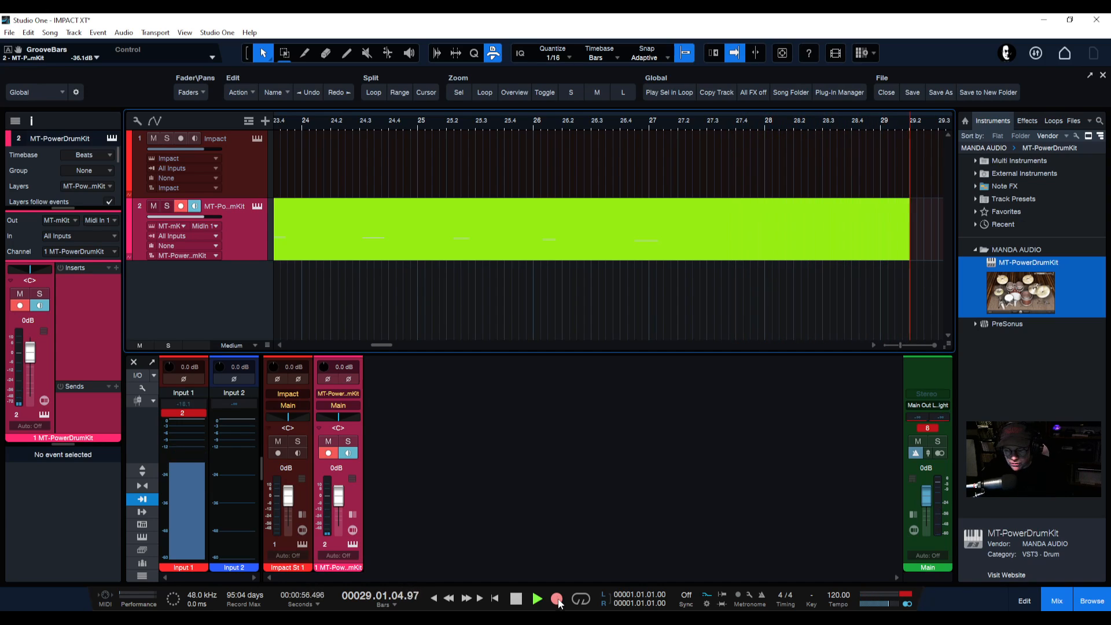
pyautogui.press('space')
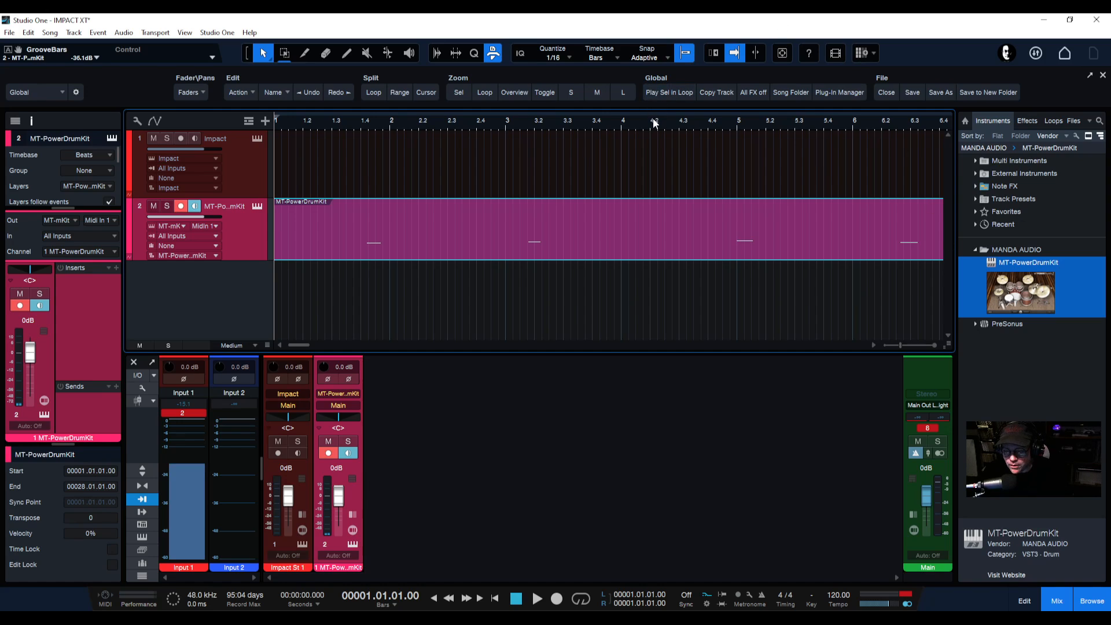
# Bounce the recorded MT-PowerDrumKit part to a new audio track and play back its opening hits
pyautogui.moveTo(661, 122); pyautogui.dragTo(675, 93)
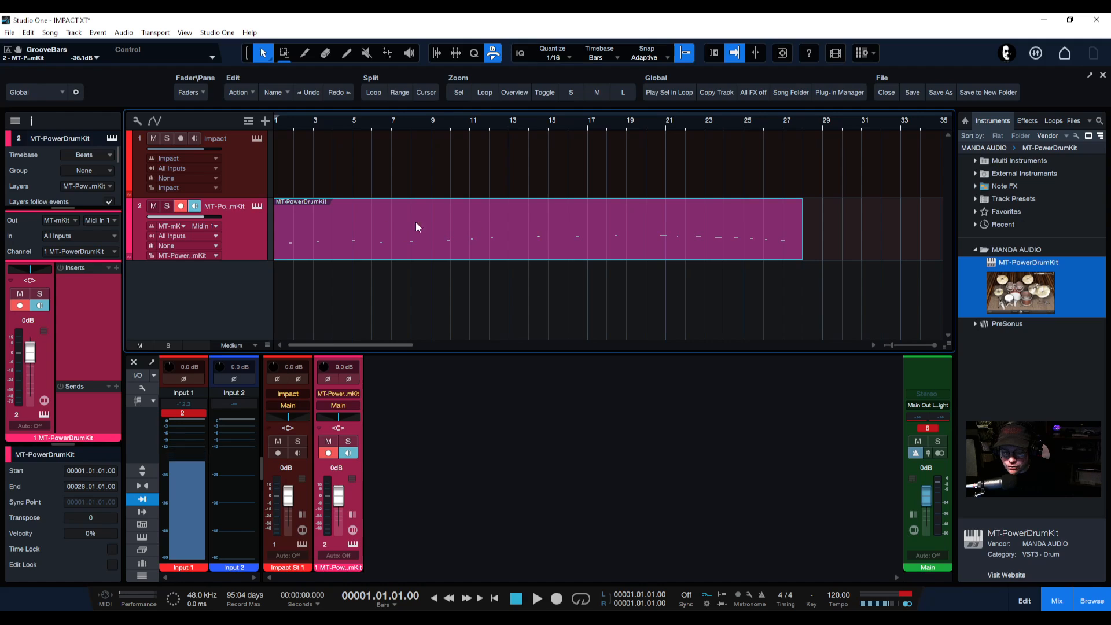
pyautogui.rightClick(469, 223)
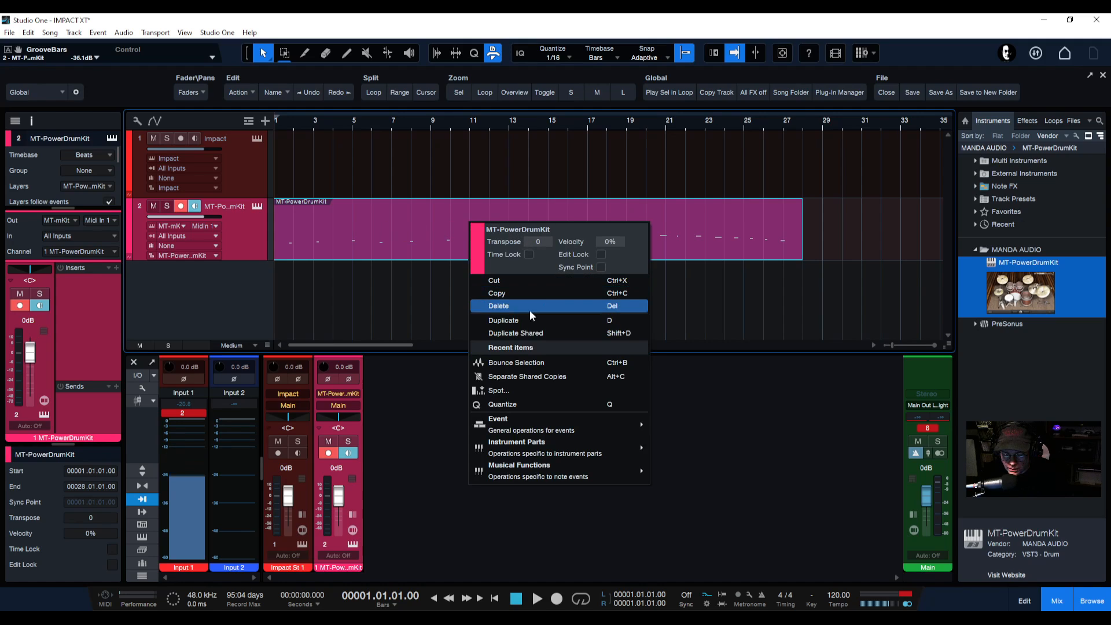
pyautogui.click(512, 364)
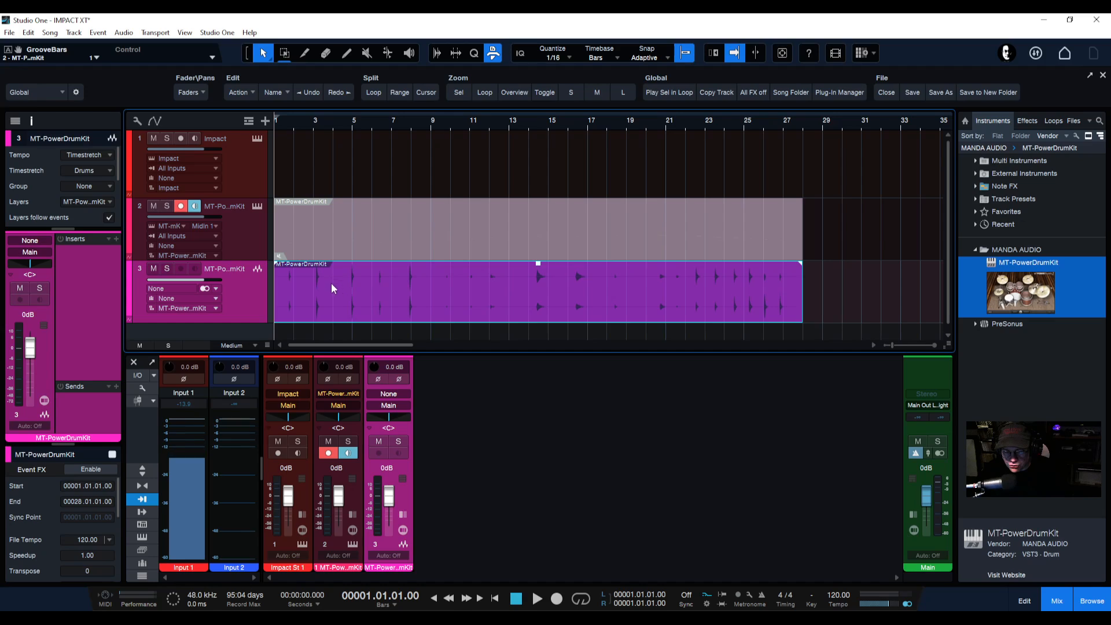
pyautogui.press('space')
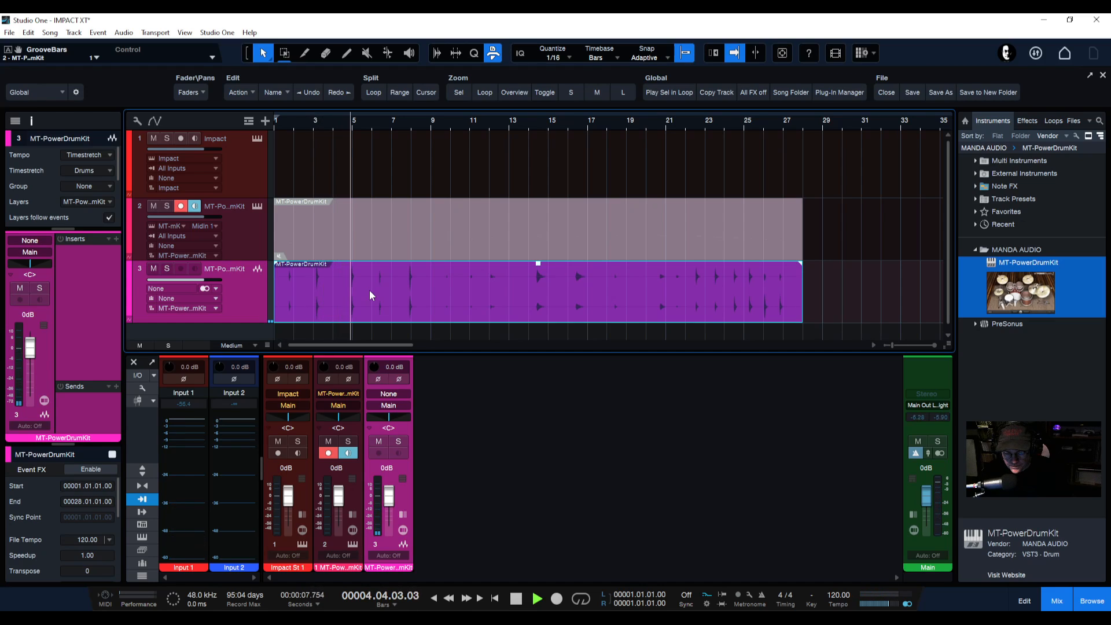
pyautogui.press('space')
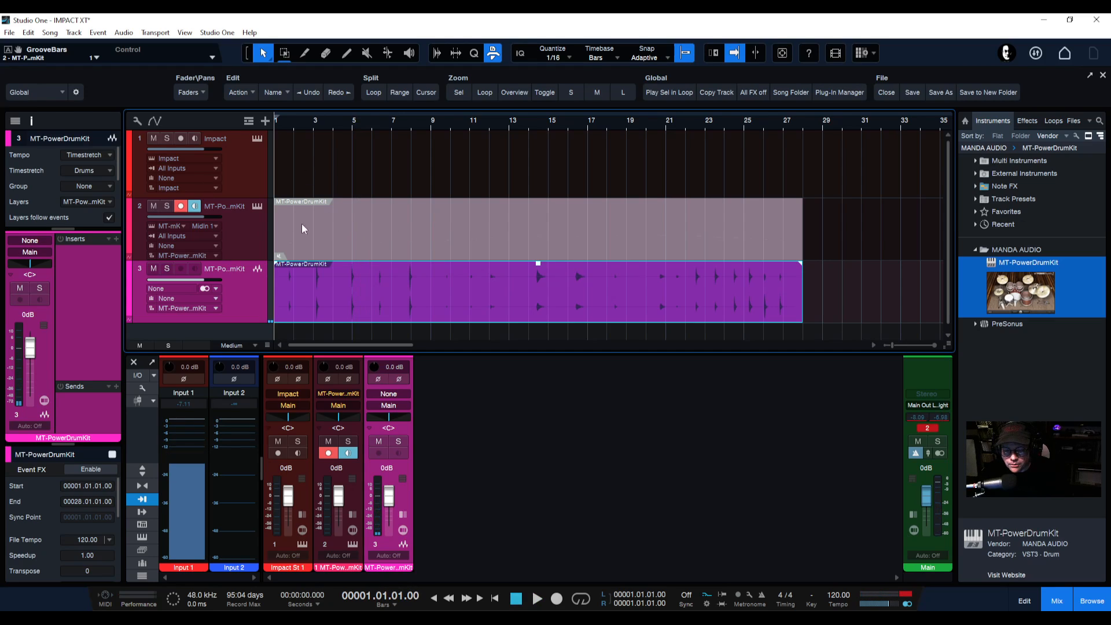
# Remove the MT-PowerDrumKit instrument track together with its instrument, keeping the bounced audio, and reopen the Impact XT window
pyautogui.rightClick(250, 230)
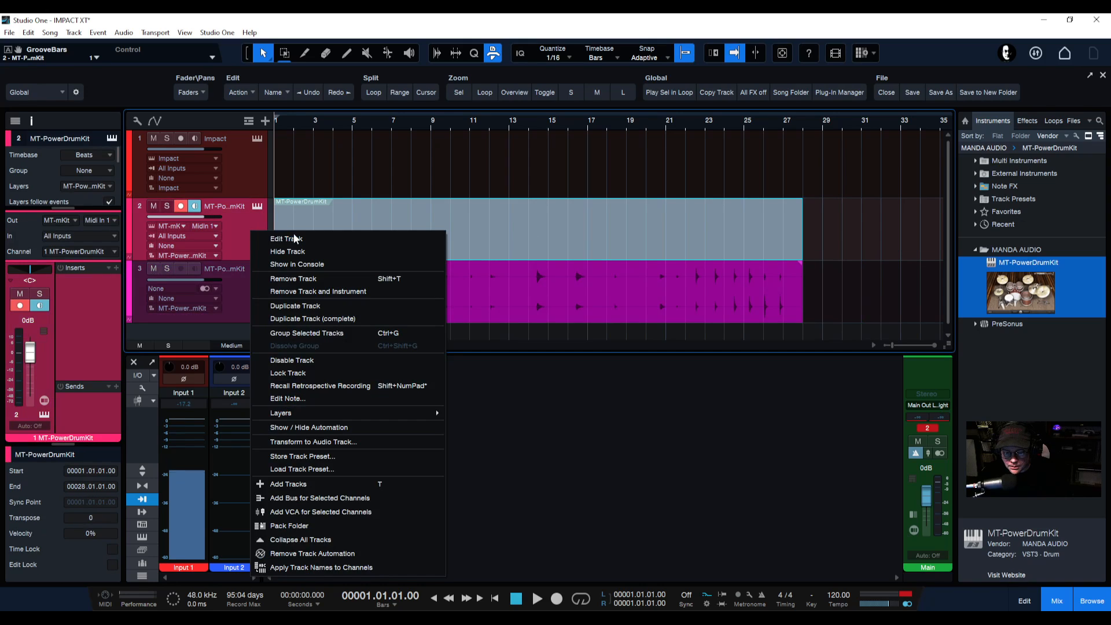
pyautogui.click(322, 292)
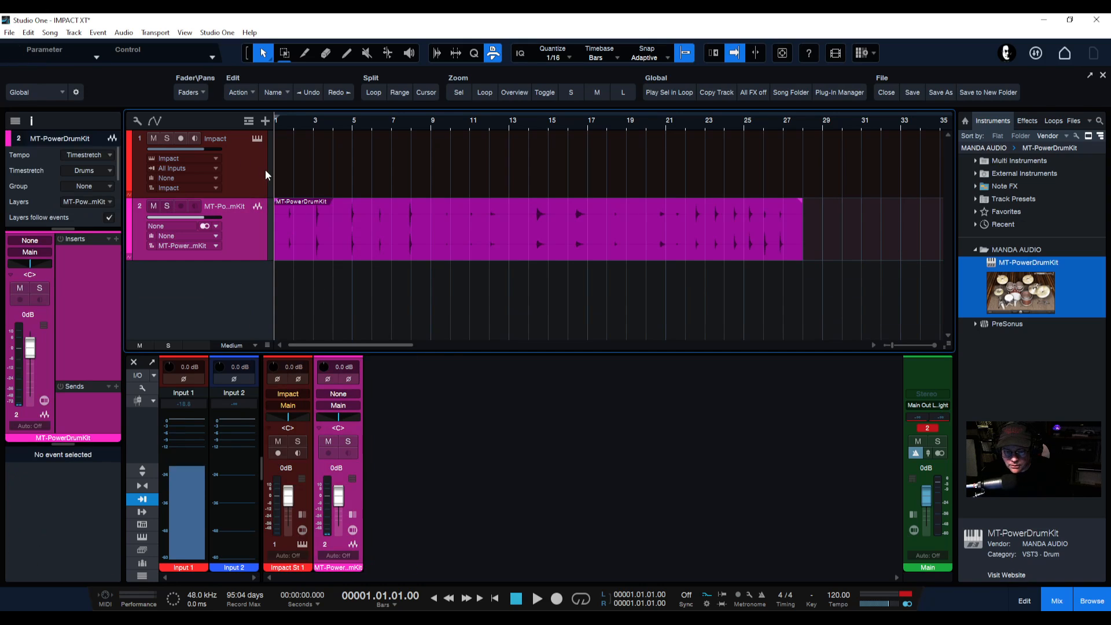
pyautogui.click(255, 140)
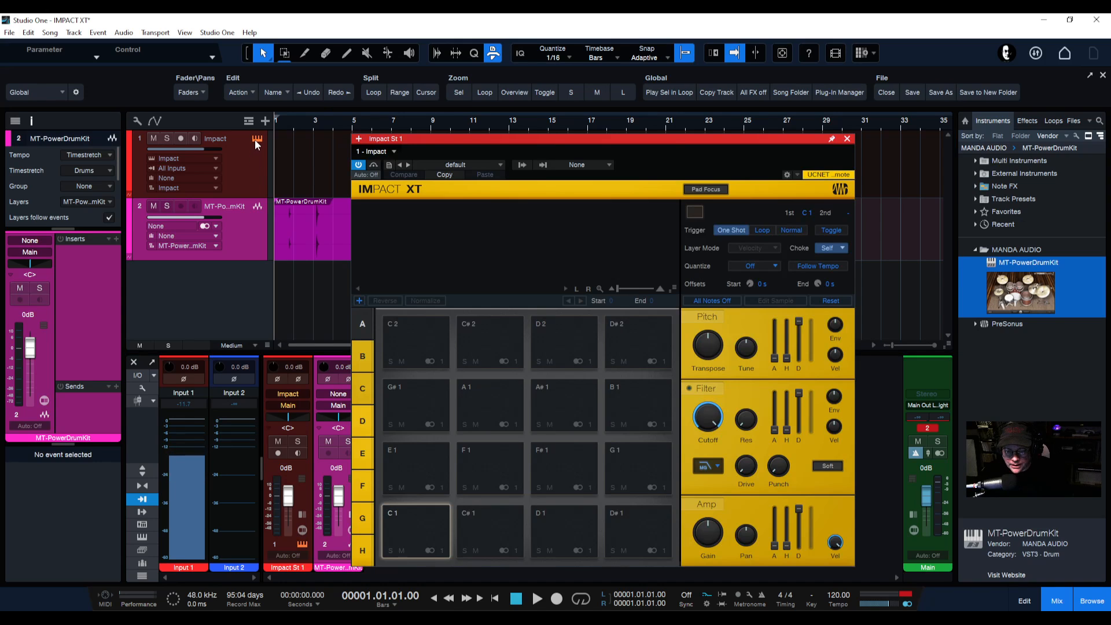
# Close the Impact XT window, activate the Split tool and turn snapping off for the bounced drum audio
pyautogui.click(255, 140)
pyautogui.moveTo(306, 132); pyautogui.dragTo(397, 154)
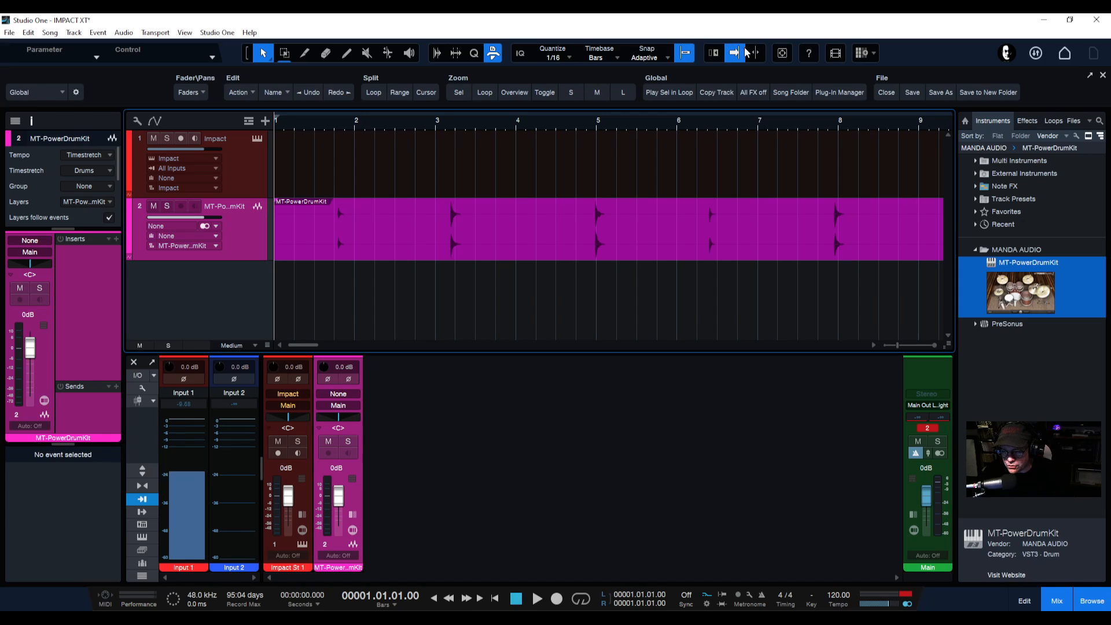
pyautogui.click(307, 53)
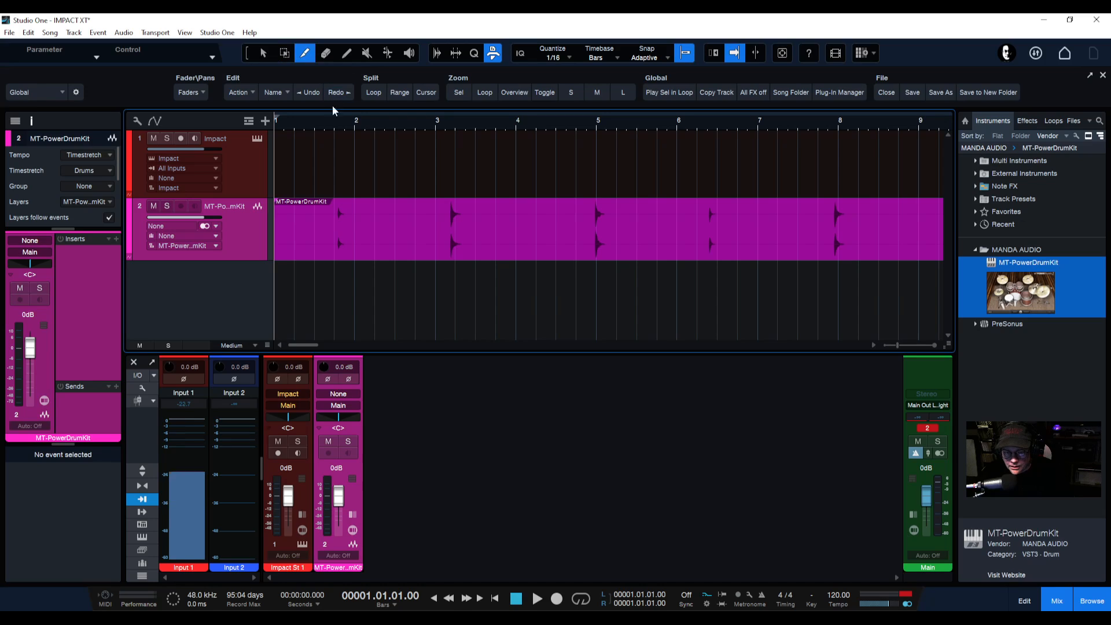
pyautogui.click(687, 54)
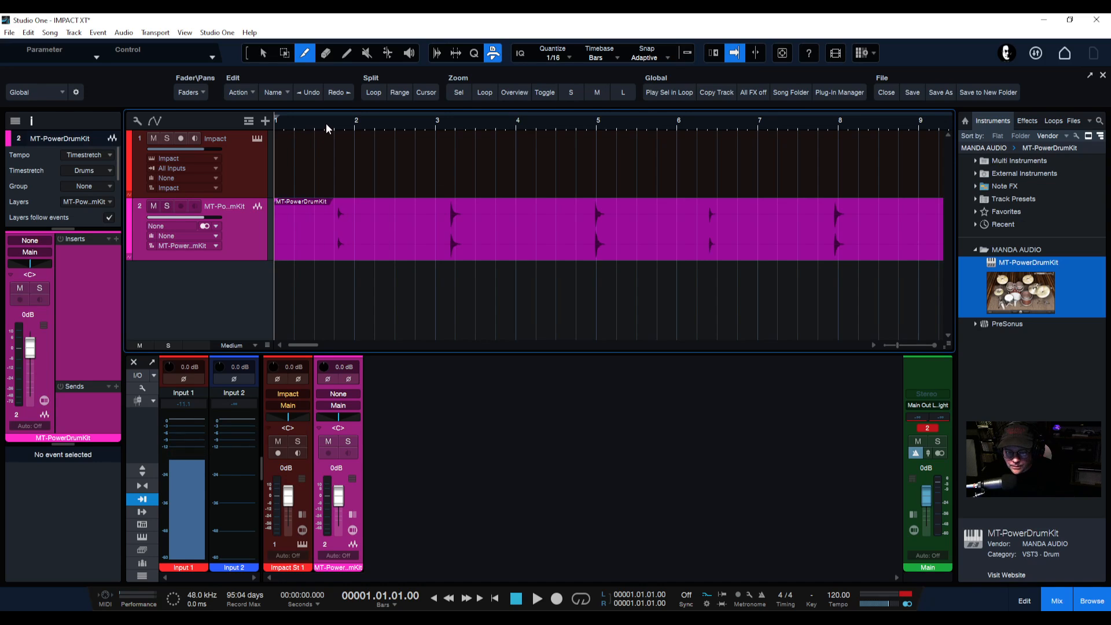
# Audition the opening drum hits and split the audio event at the start of the first hit, at about 1.04.01.84
pyautogui.moveTo(326, 124); pyautogui.dragTo(271, 160)
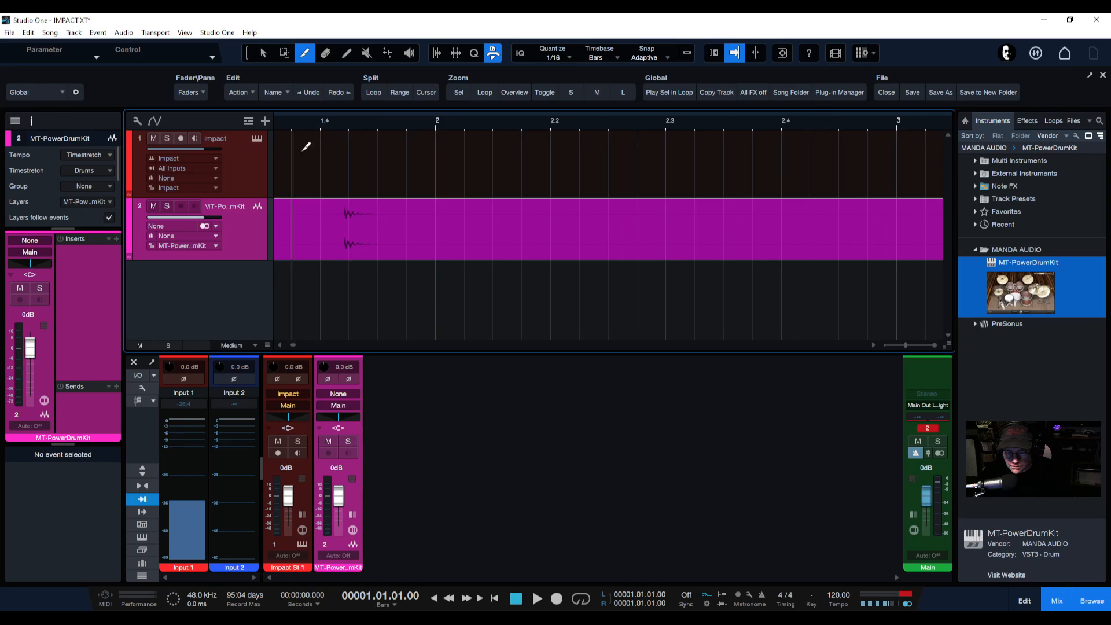
pyautogui.press('space')
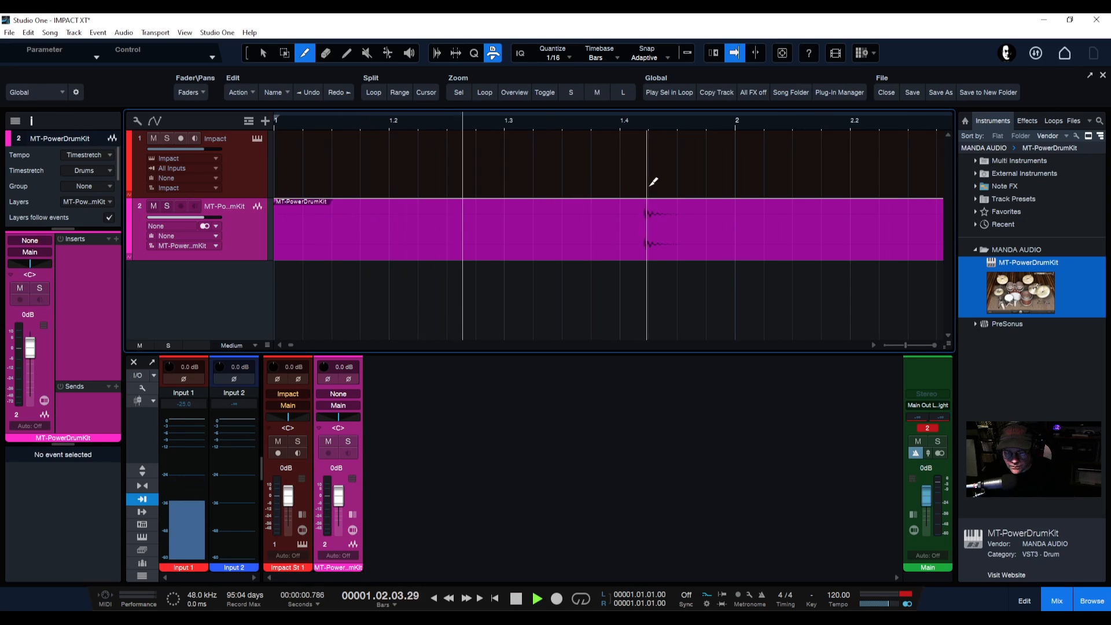
pyautogui.press('space')
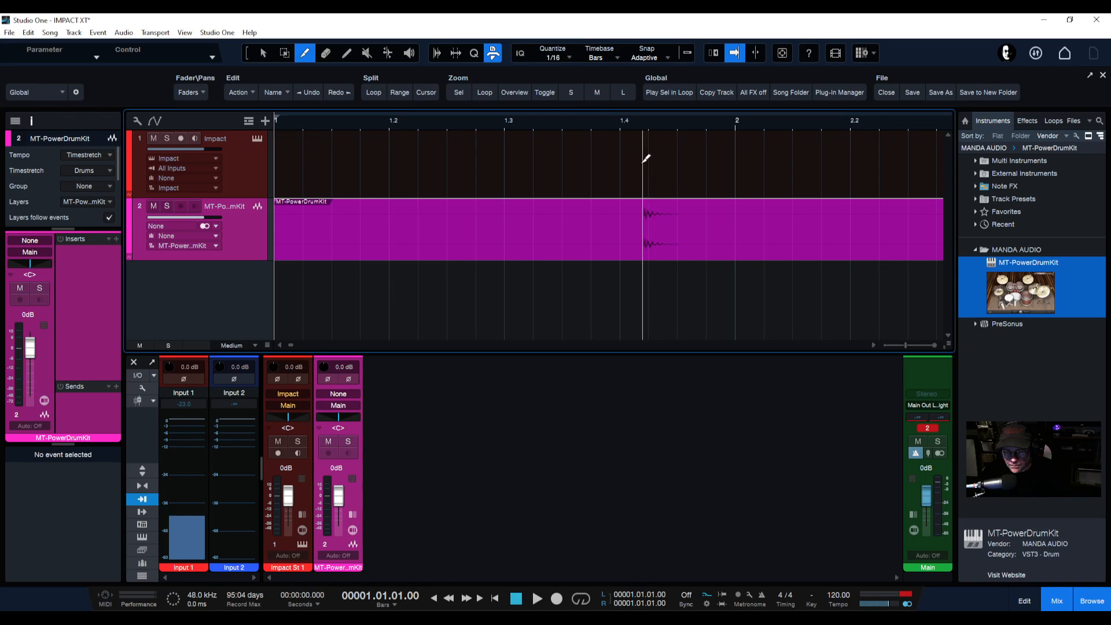
pyautogui.click(636, 124)
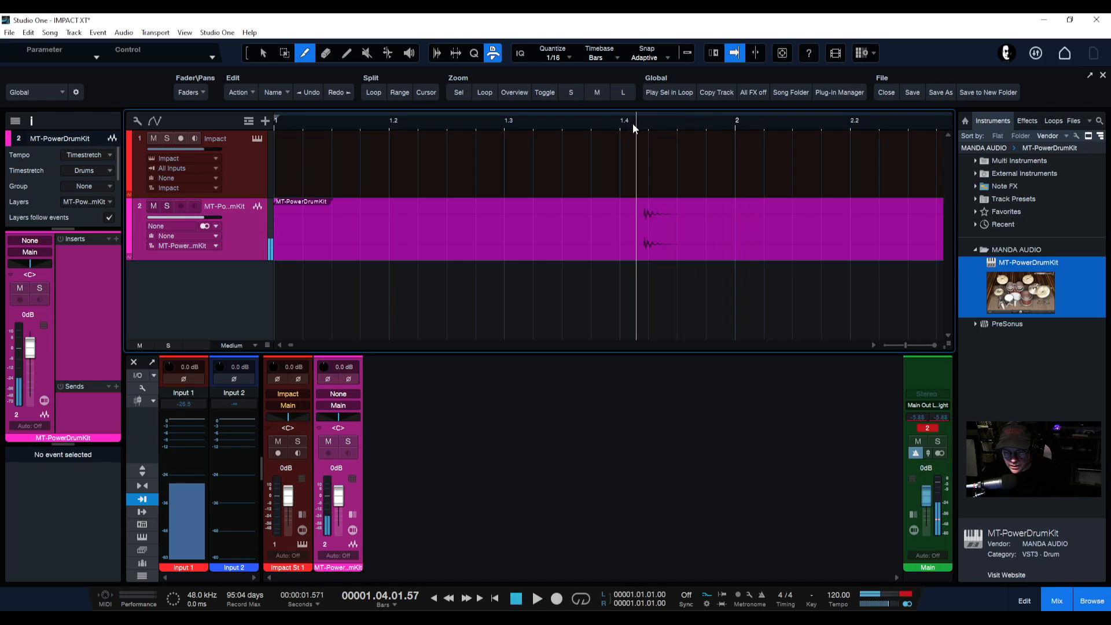
pyautogui.press('w')
pyautogui.click(567, 123)
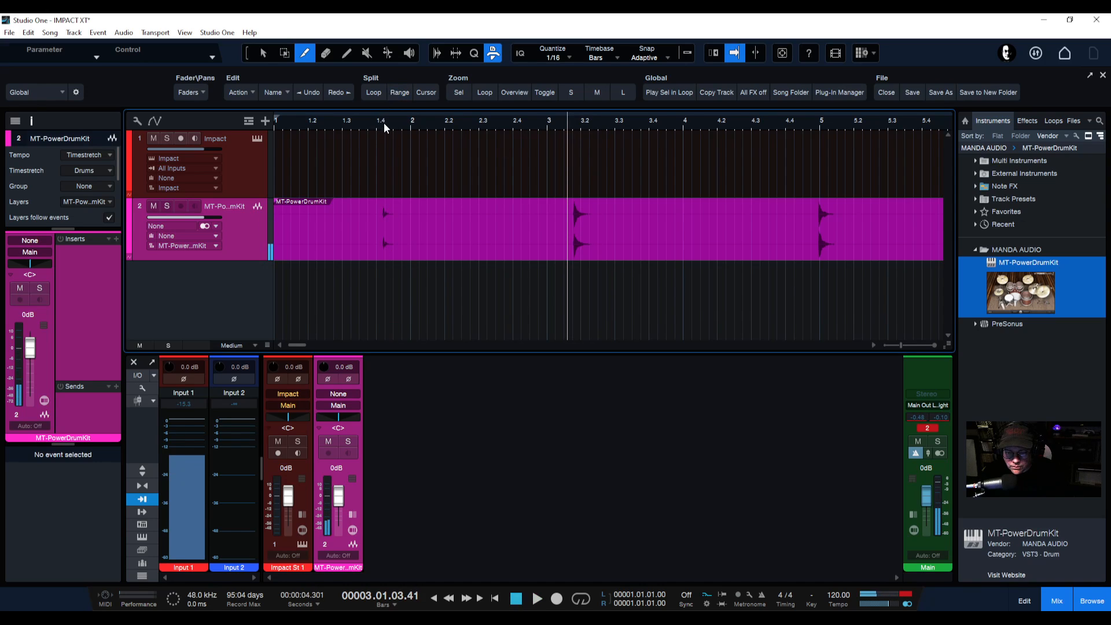
pyautogui.moveTo(383, 122); pyautogui.dragTo(386, 214)
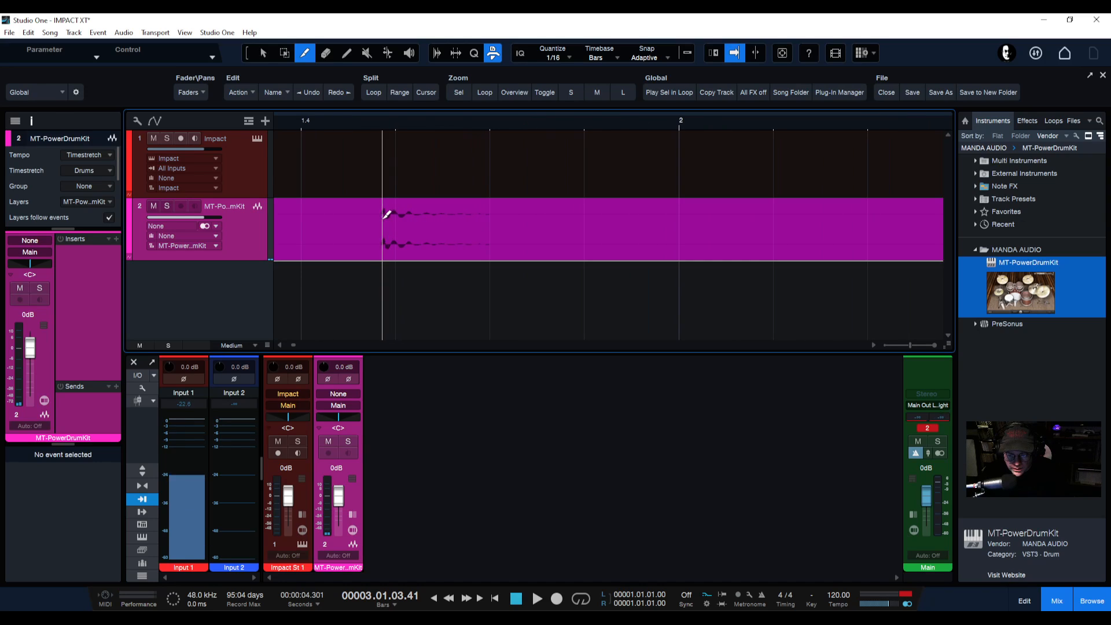
pyautogui.click(385, 218)
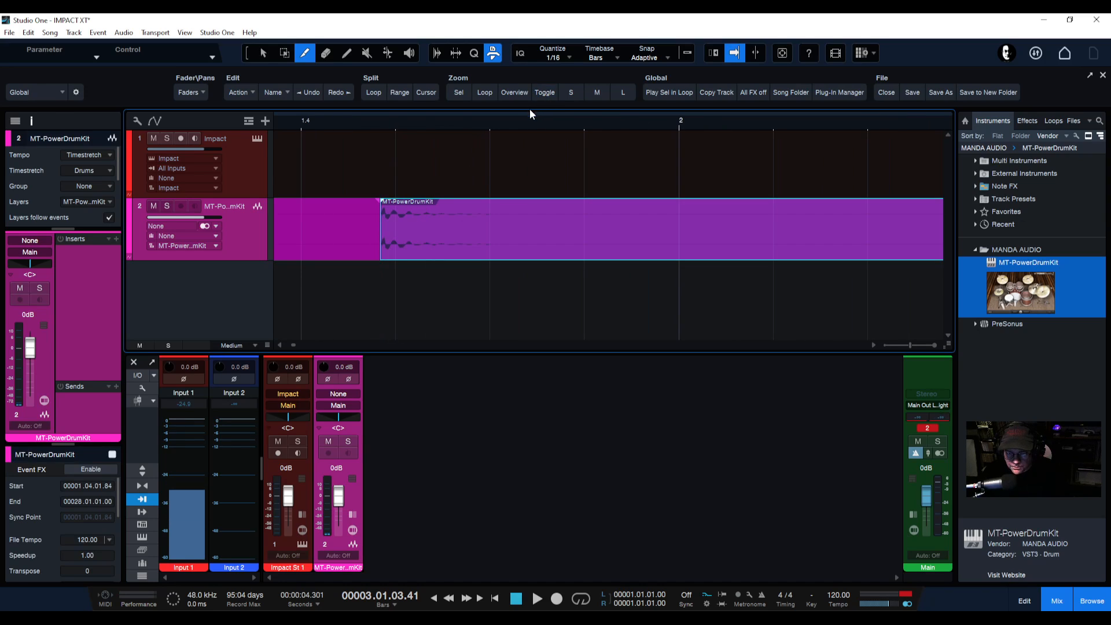
# Split the audio event at the start of the second drum hit, at about 3.01.04.20
pyautogui.moveTo(519, 122); pyautogui.dragTo(456, 88)
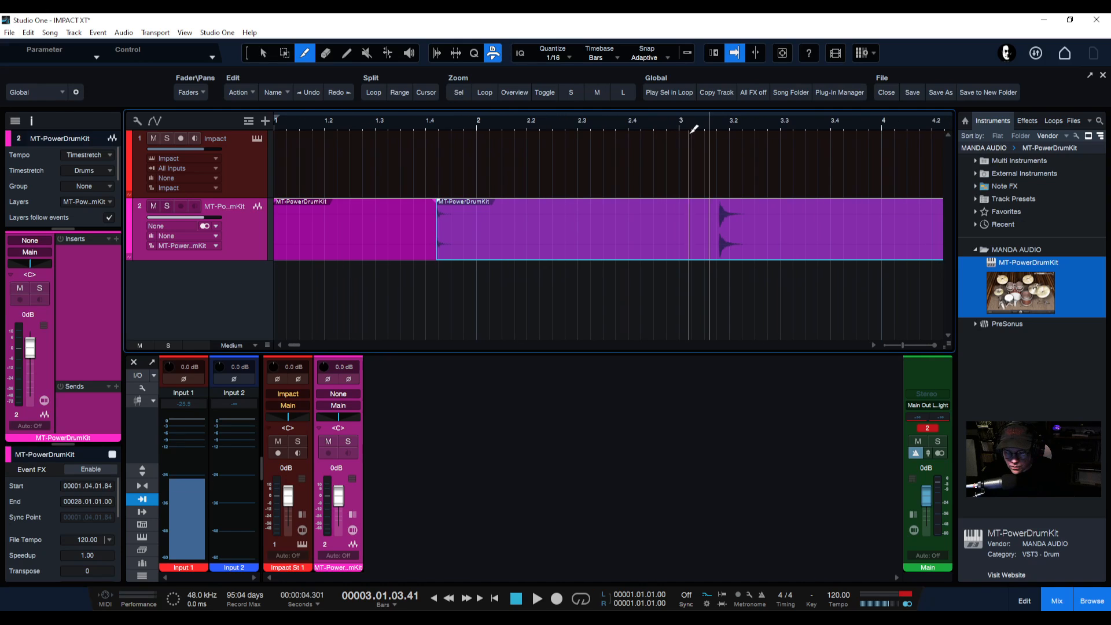
pyautogui.moveTo(724, 123); pyautogui.dragTo(608, 223)
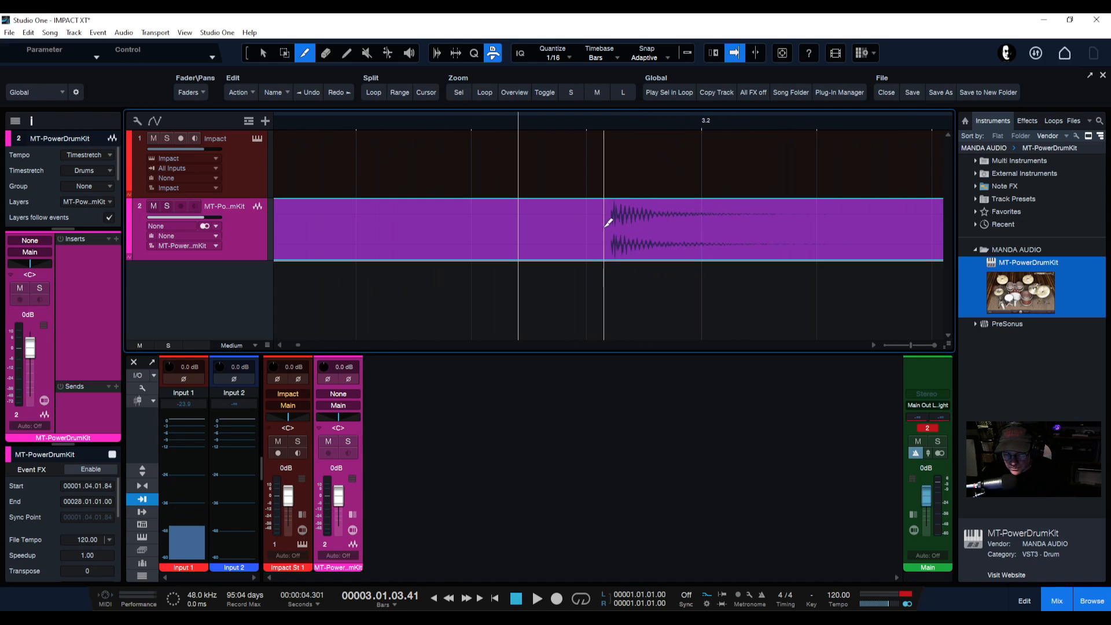
pyautogui.click(611, 227)
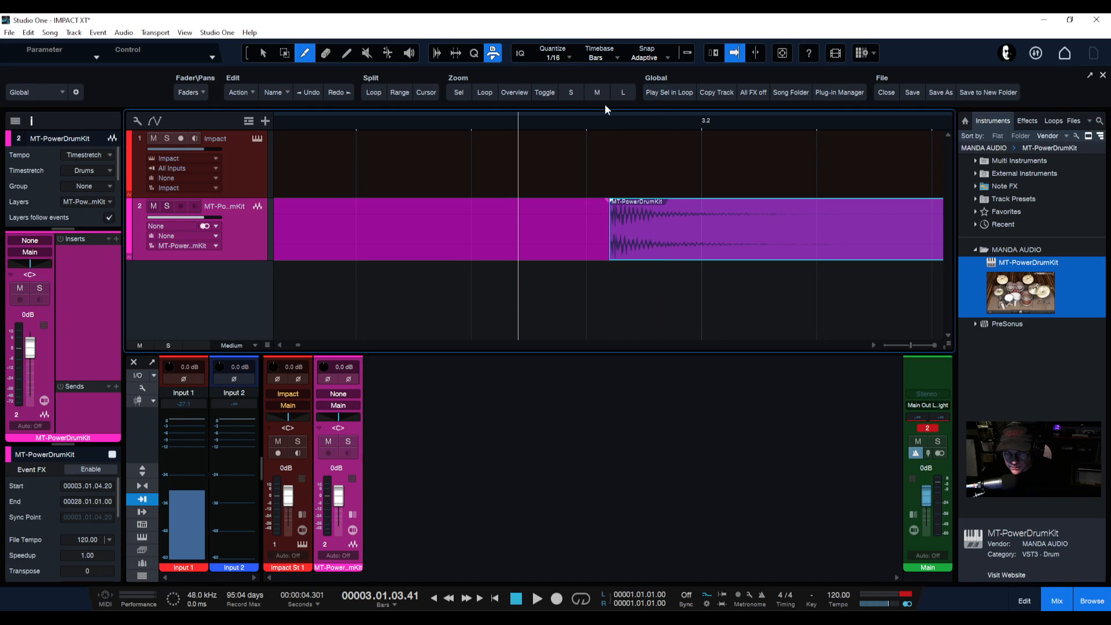
# Split the audio event at the drum hit just before bar 5, at about 4.04.04.97, and play back from the playhead
pyautogui.moveTo(657, 124); pyautogui.dragTo(542, 79)
pyautogui.moveTo(777, 137); pyautogui.dragTo(534, 243)
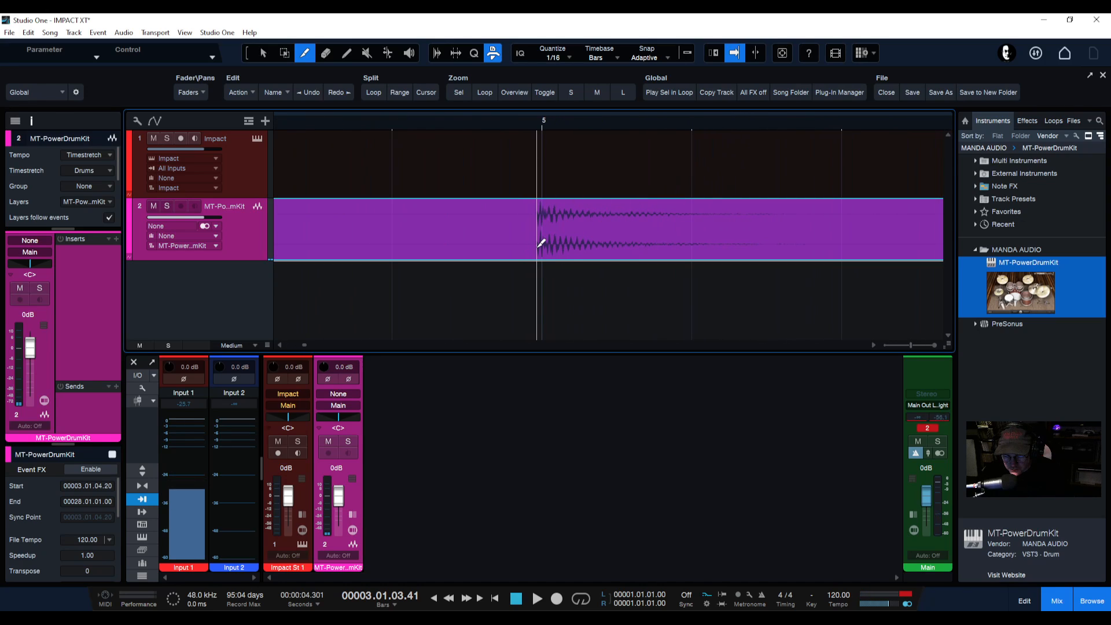
pyautogui.click(538, 247)
pyautogui.press('space')
pyautogui.press('space')
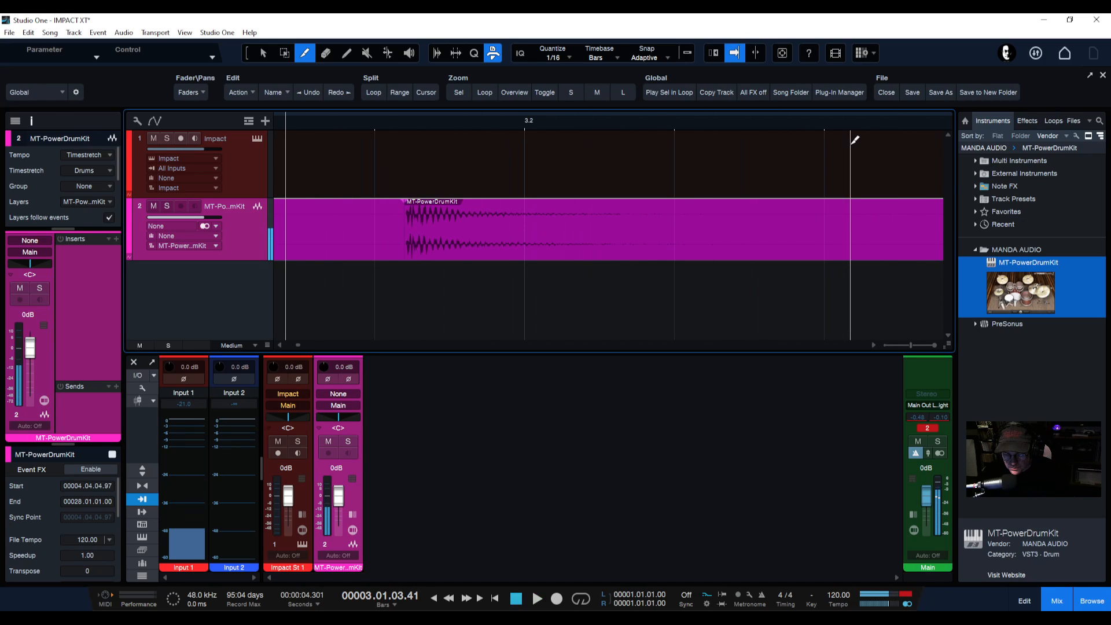
pyautogui.press('space')
pyautogui.press('space')
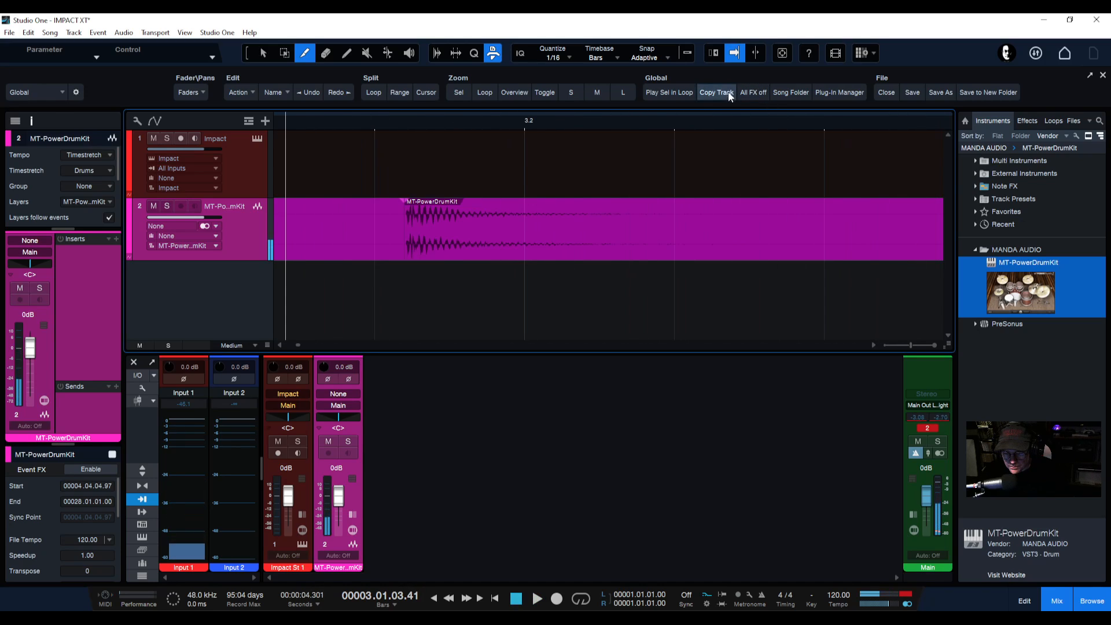
# Split the audio event at the drum hit in bar 6, at about 6.02.03.57, and play back briefly
pyautogui.moveTo(582, 125); pyautogui.dragTo(456, 75)
pyautogui.moveTo(752, 125); pyautogui.dragTo(460, 125)
pyautogui.moveTo(585, 132); pyautogui.dragTo(566, 225)
pyautogui.click(577, 229)
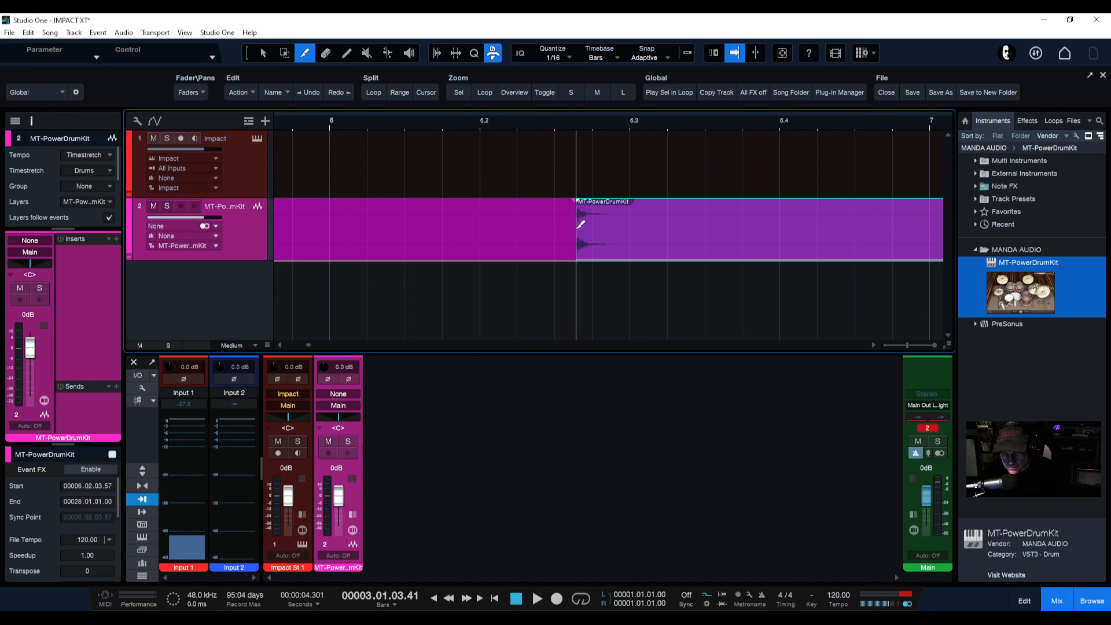
pyautogui.press('space')
pyautogui.press('space')
pyautogui.click(586, 120)
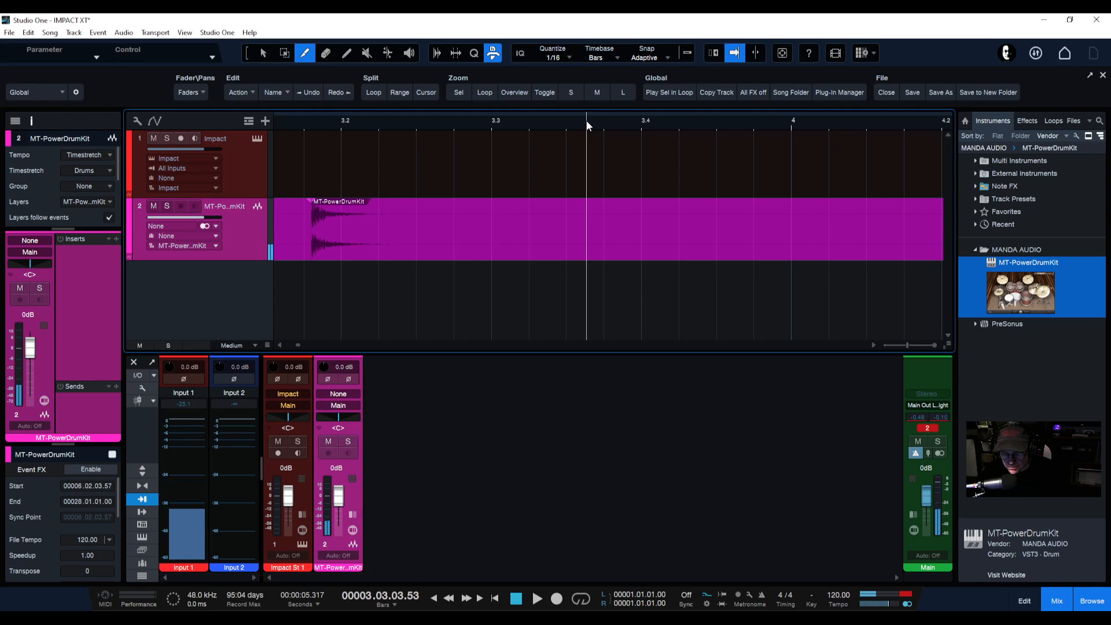
# Split the audio event at the drum hit just before bar 8, at about 7.04.04.40
pyautogui.moveTo(596, 128); pyautogui.dragTo(483, 98)
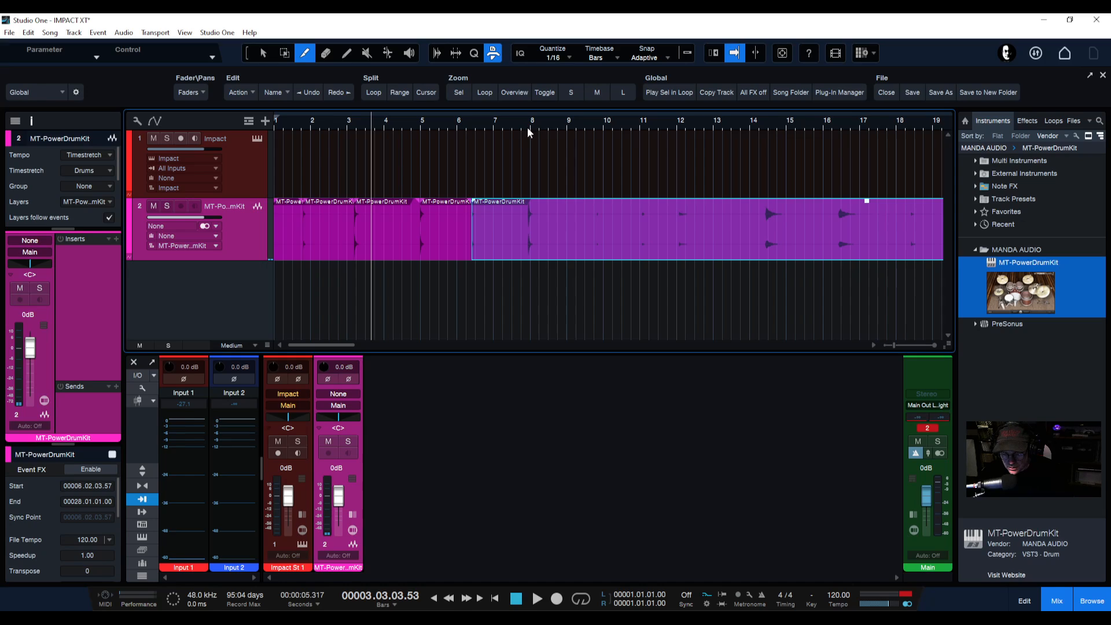
pyautogui.moveTo(528, 128); pyautogui.dragTo(525, 141)
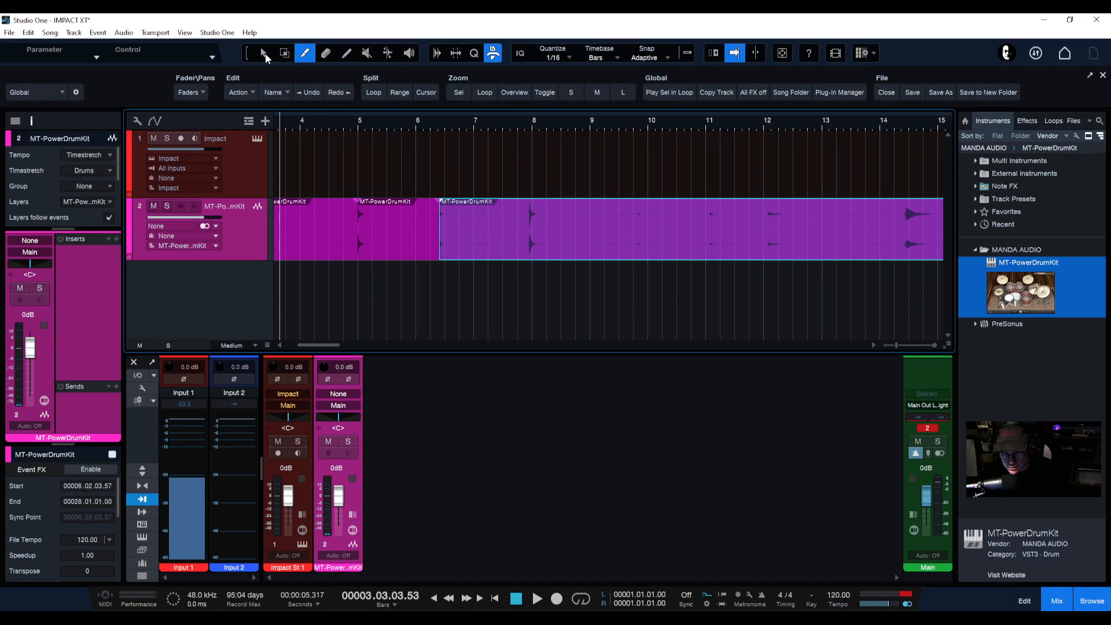
pyautogui.click(415, 245)
pyautogui.click(512, 234)
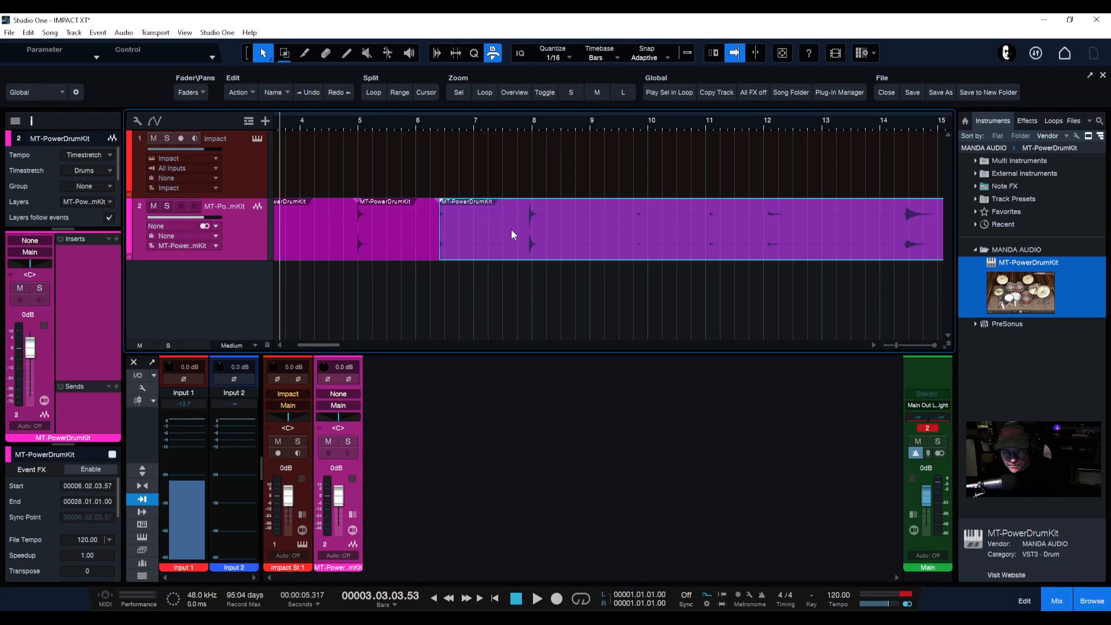
pyautogui.click(305, 54)
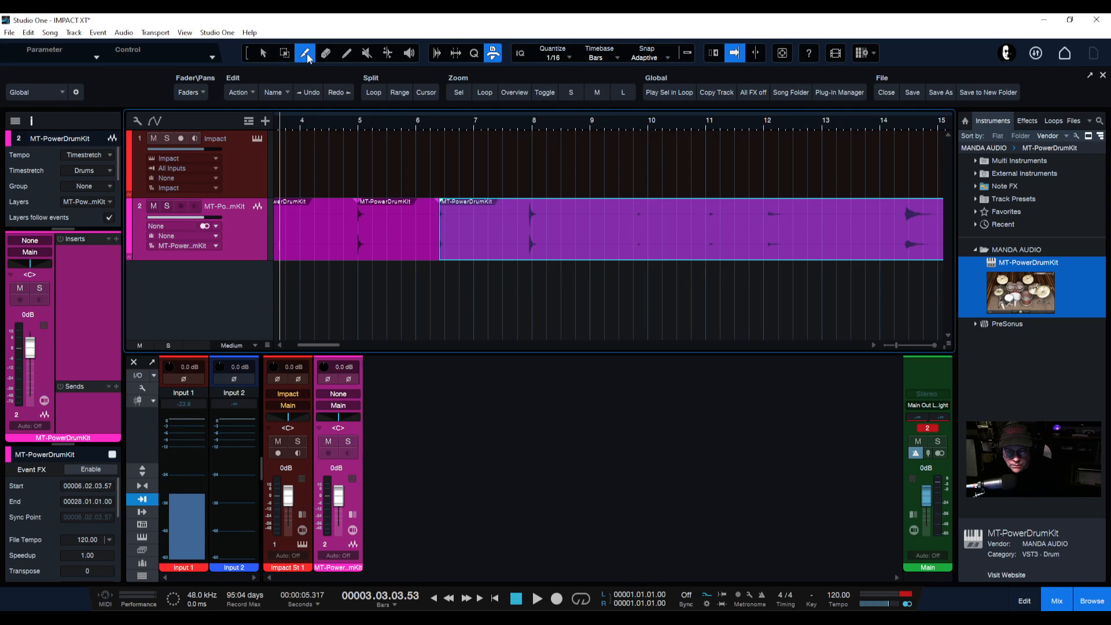
pyautogui.moveTo(527, 124); pyautogui.dragTo(601, 224)
pyautogui.click(593, 235)
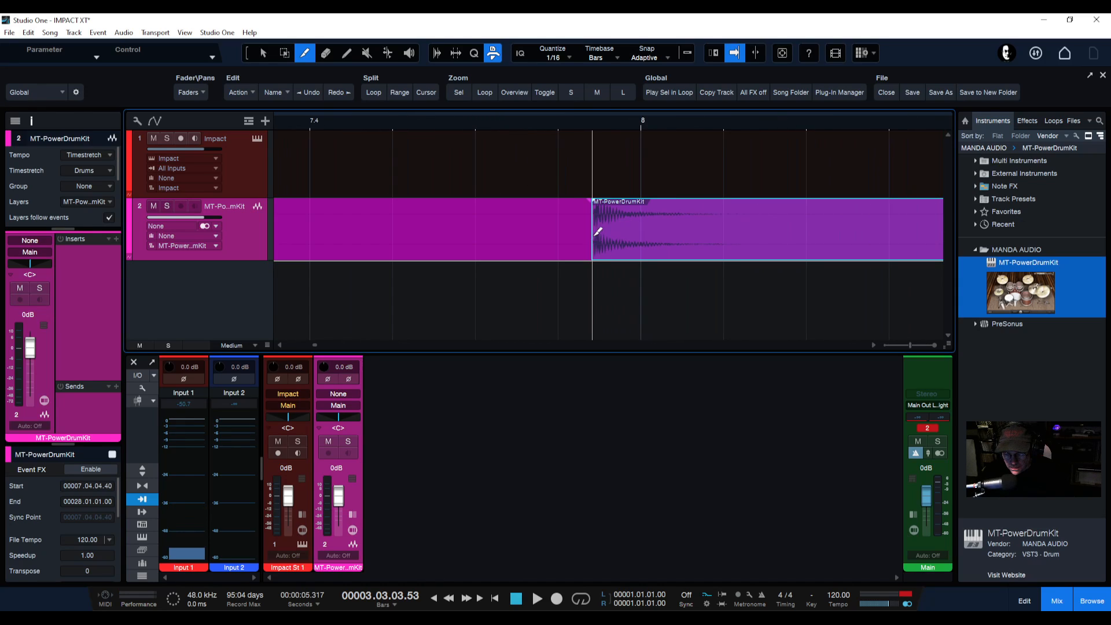
# Play back the hit cut just before bar 8, and audition the uncut hits near bars 10, 11 and 12
pyautogui.click(590, 126)
pyautogui.click(502, 123)
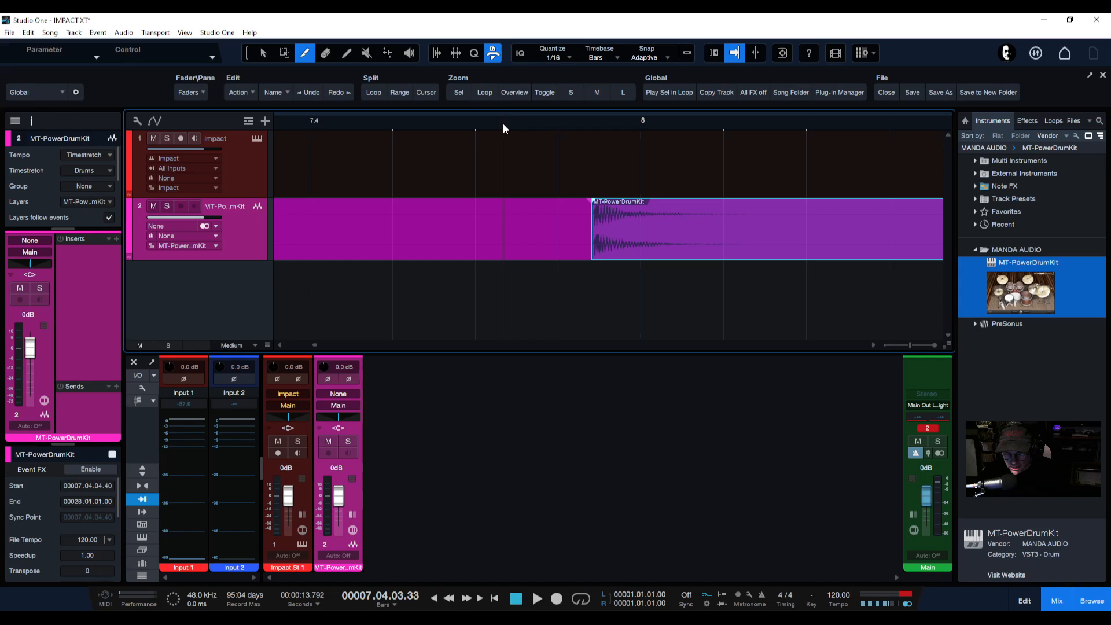
pyautogui.press('space')
pyautogui.press('space')
pyautogui.moveTo(606, 123); pyautogui.dragTo(408, 113)
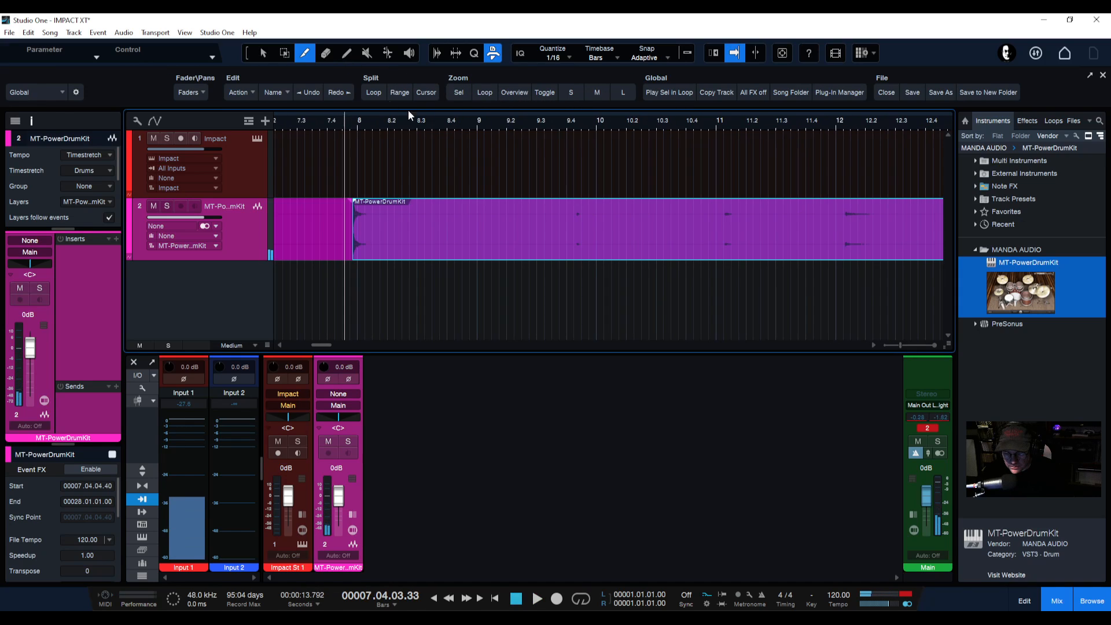
pyautogui.click(567, 130)
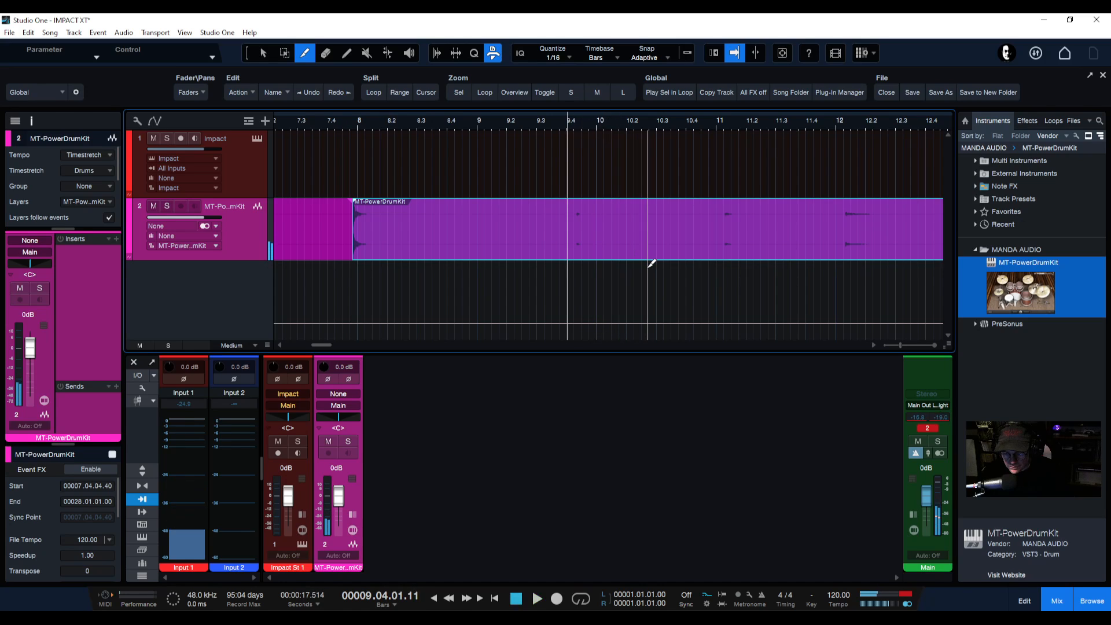
pyautogui.click(720, 125)
pyautogui.press('space')
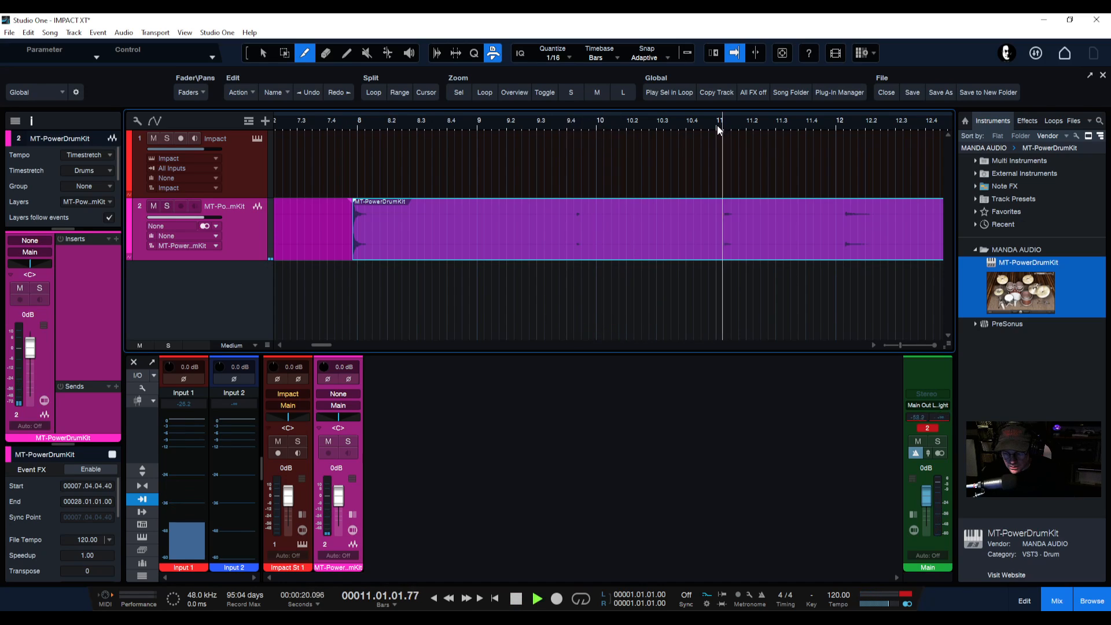
pyautogui.press('space')
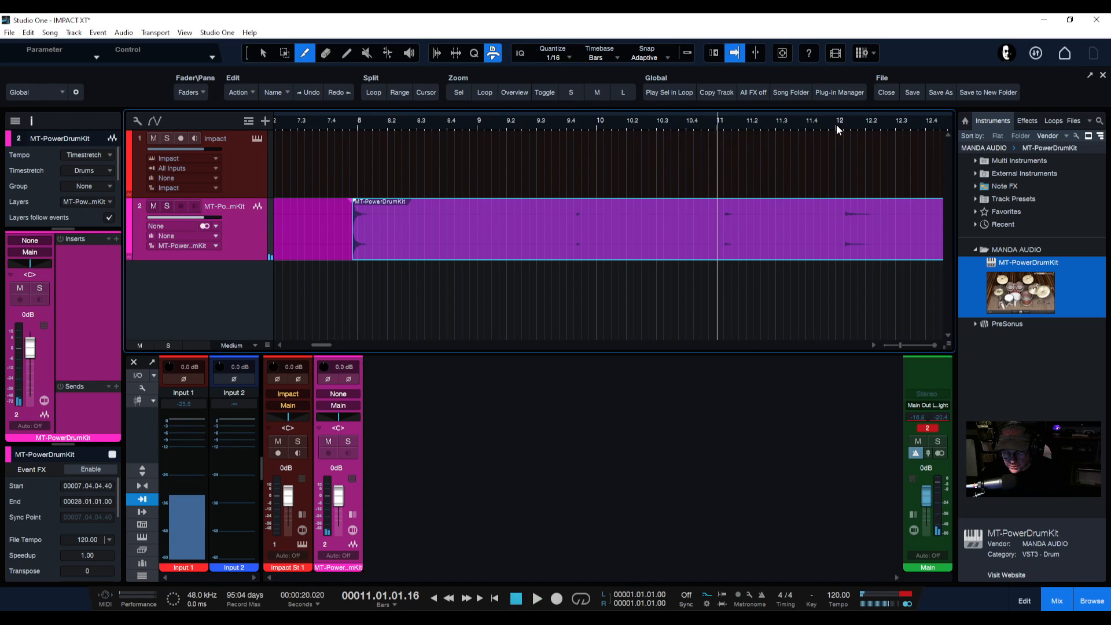
pyautogui.click(837, 129)
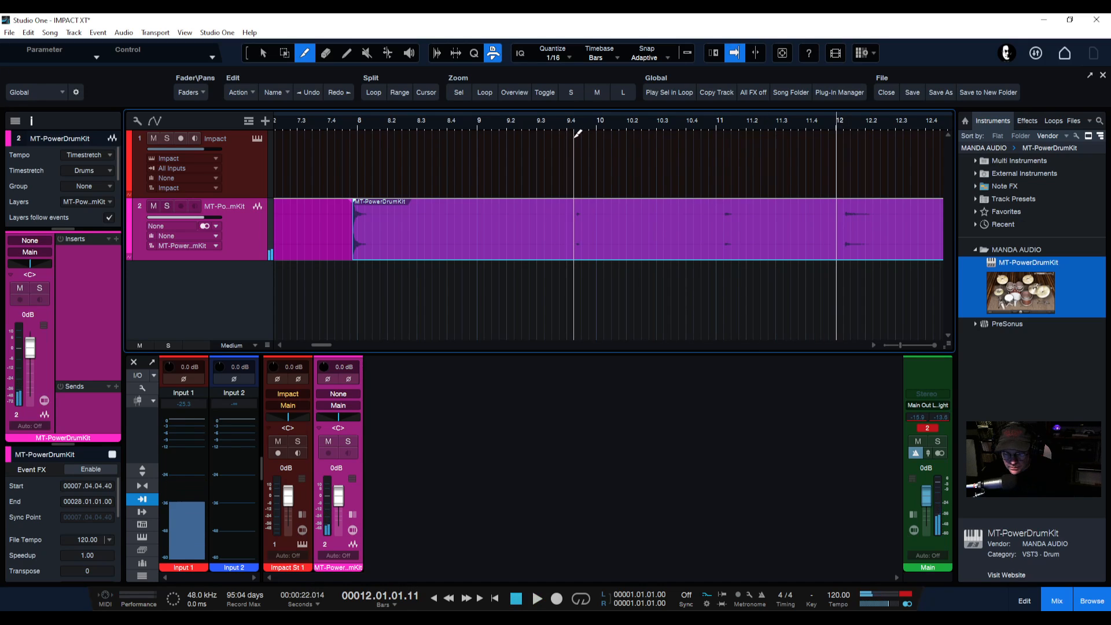
# Enlarge the waveform display and split the audio event at the quieter hits starting at about 9.04.02.44 and 11.01.02.24
pyautogui.moveTo(577, 128); pyautogui.dragTo(569, 179)
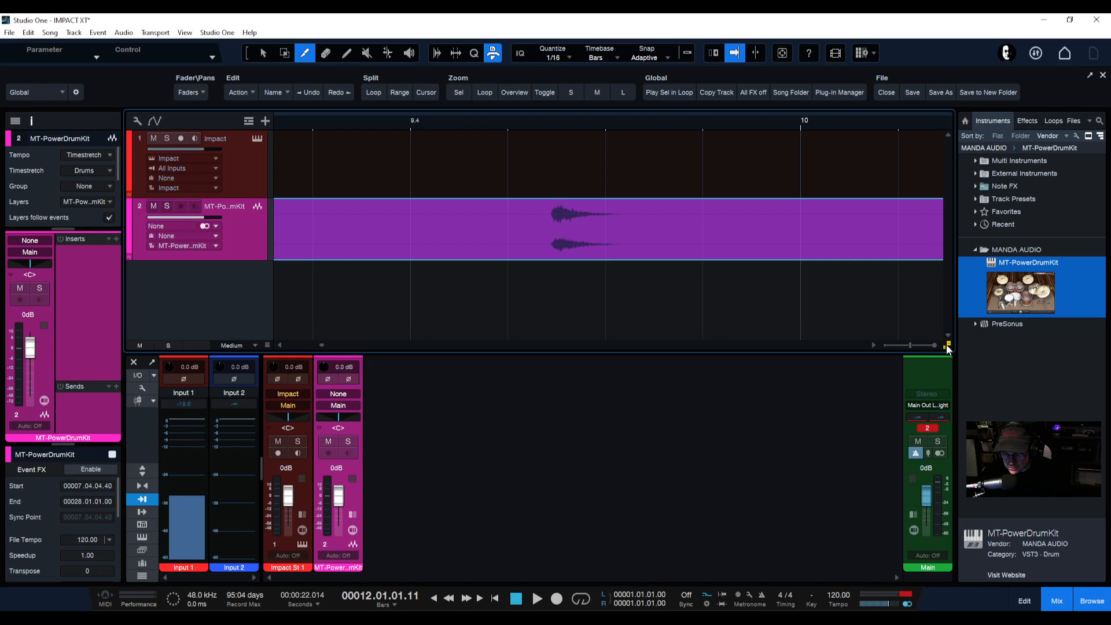
pyautogui.click(553, 219)
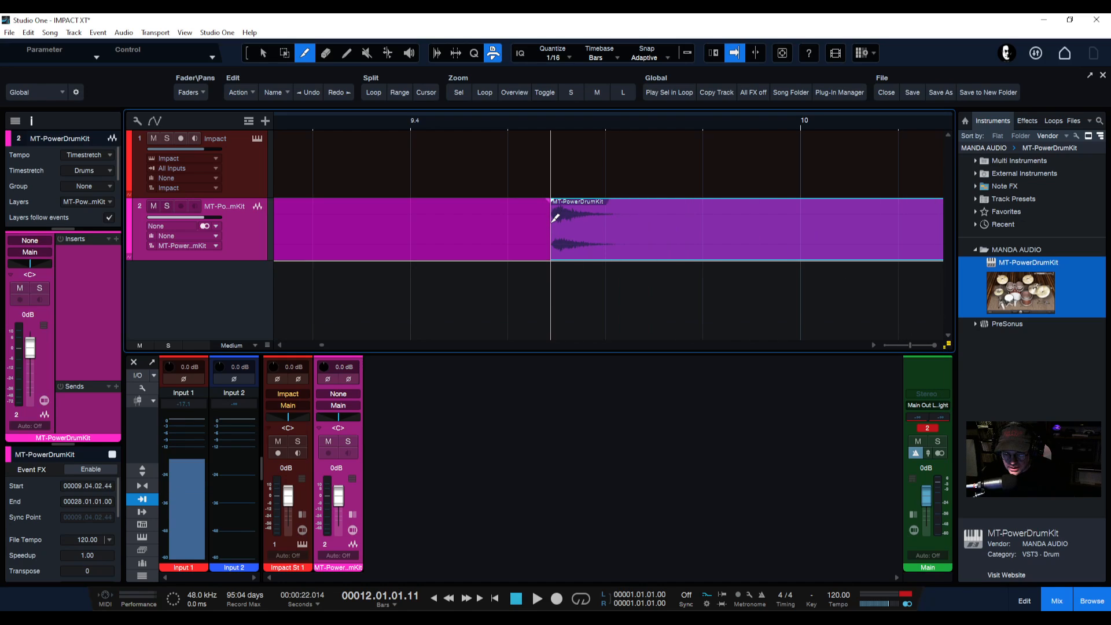
pyautogui.moveTo(639, 122); pyautogui.dragTo(527, 92)
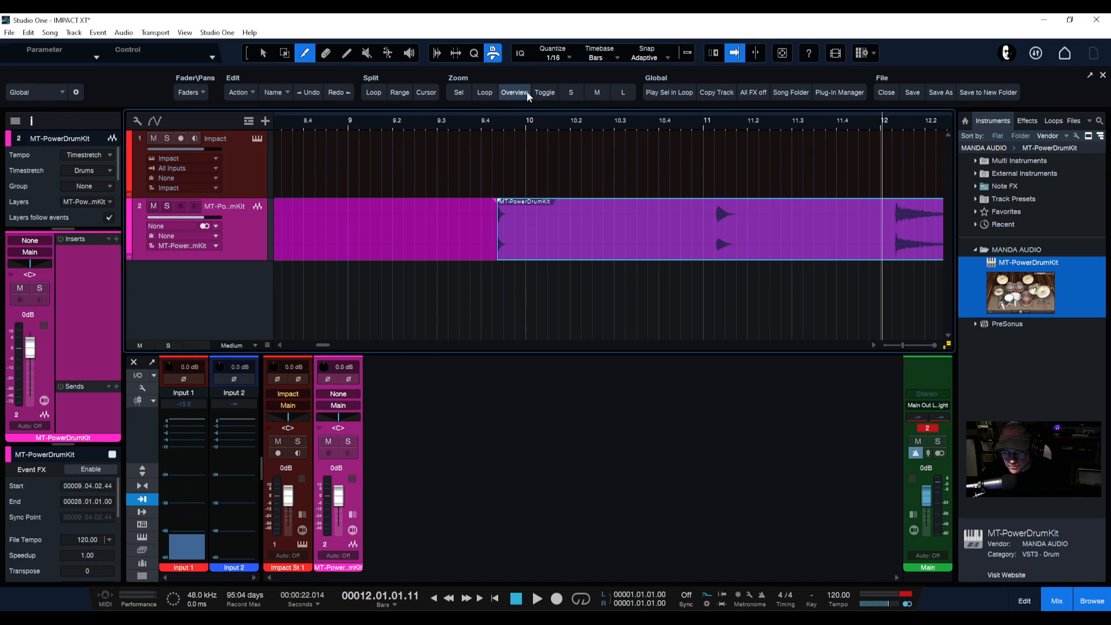
pyautogui.moveTo(705, 126); pyautogui.dragTo(629, 156)
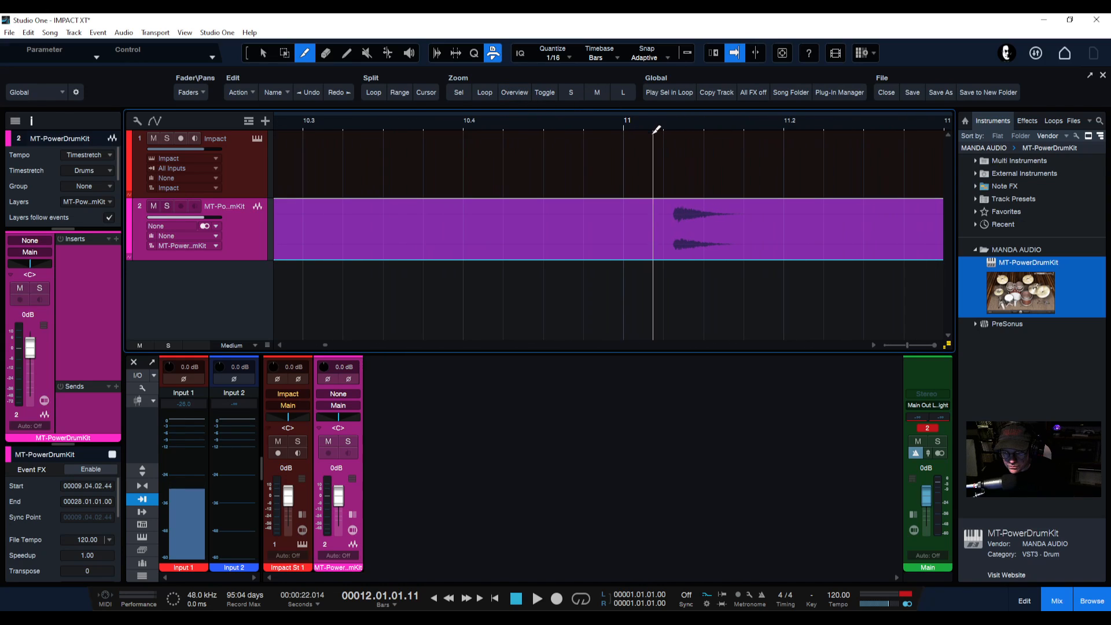
pyautogui.click(586, 122)
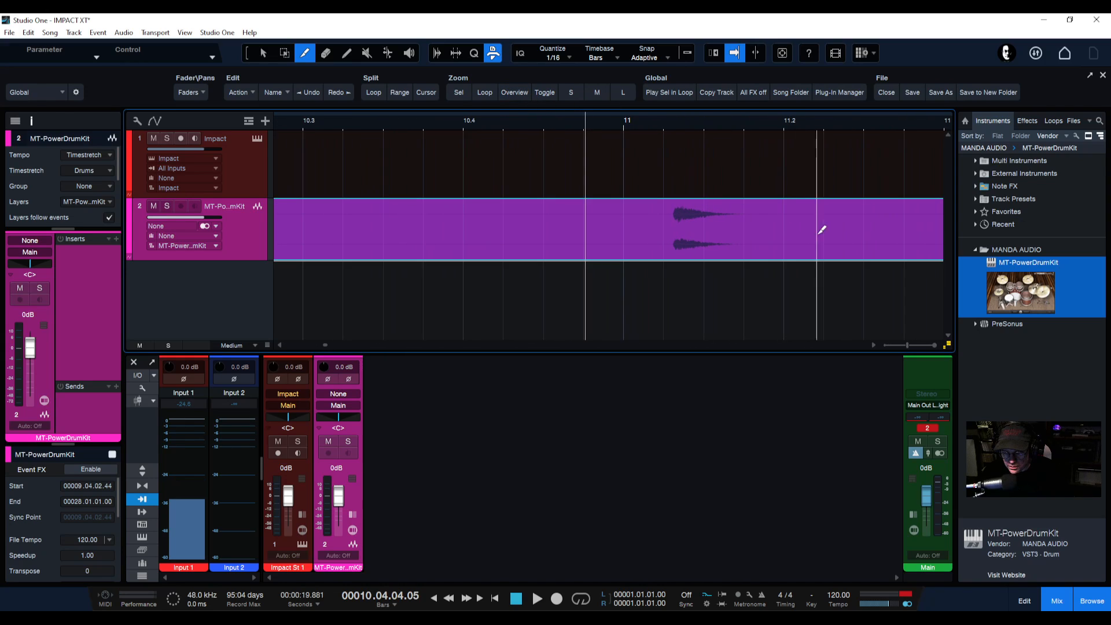
pyautogui.click(673, 220)
# Split the audio event at the drum hit in bar 12, at about 12.01.02.35, and play it back
pyautogui.moveTo(715, 126)
pyautogui.mouseDown()
pyautogui.moveTo(658, 123)
pyautogui.moveTo(677, 125)
pyautogui.moveTo(653, 165)
pyautogui.moveTo(648, 236)
pyautogui.mouseUp()
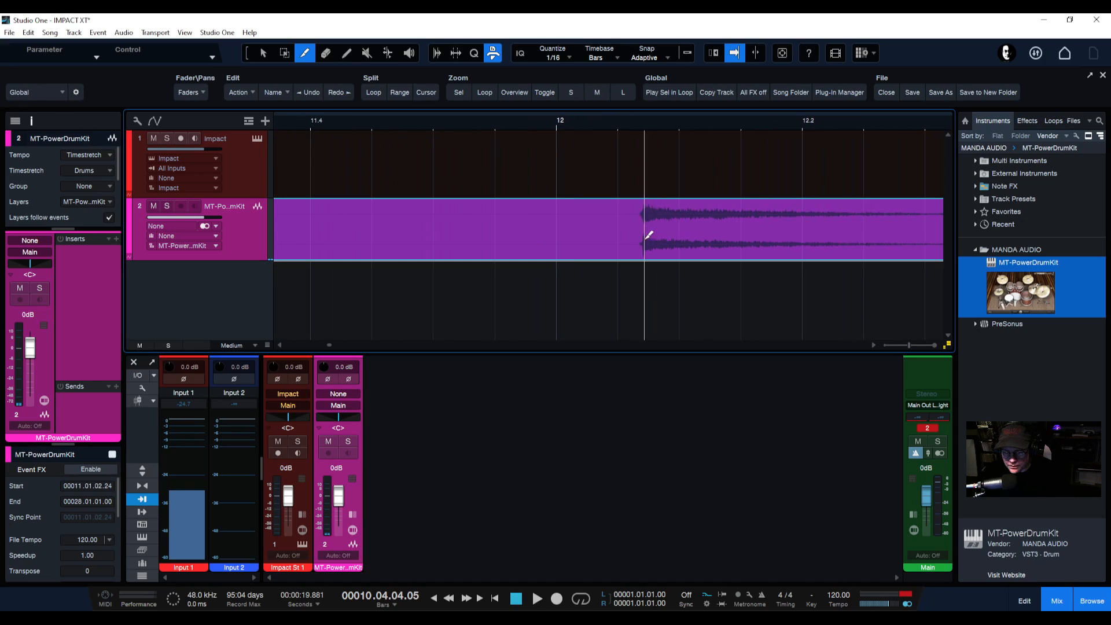
pyautogui.click(639, 248)
pyautogui.press('space')
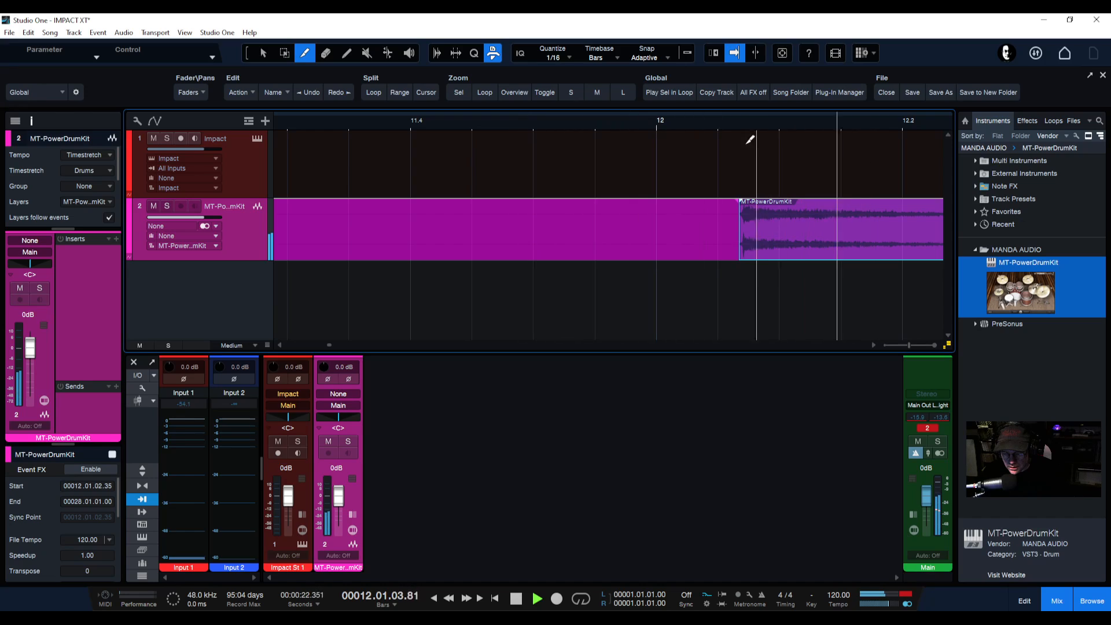
pyautogui.click(578, 123)
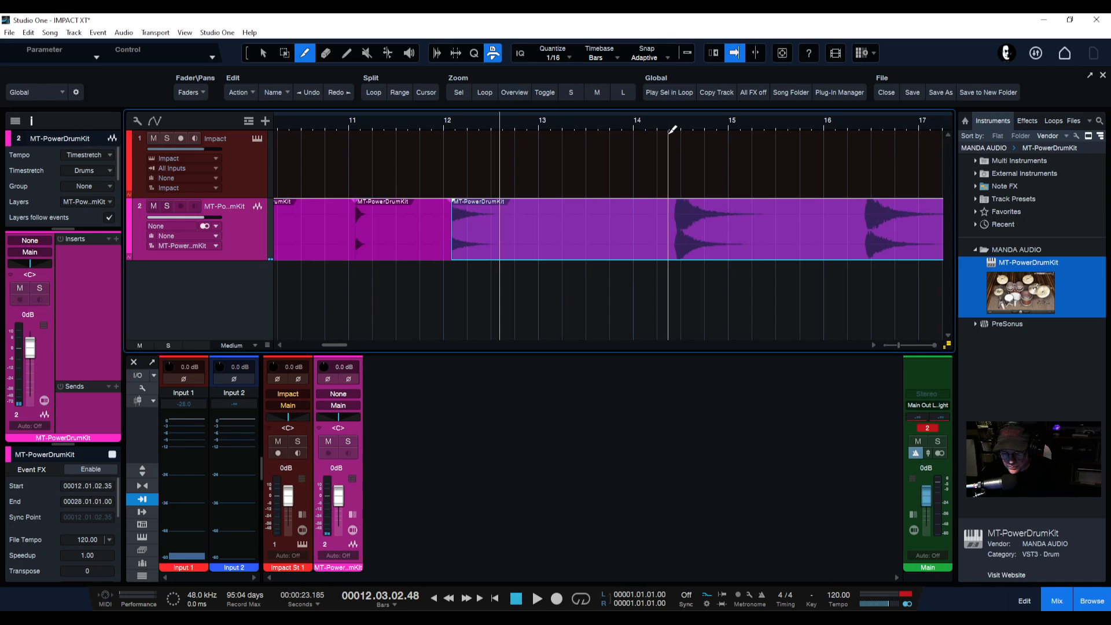
# Split the audio event at the drum hit in bar 14, at about 14.02.04.06, and play it back briefly
pyautogui.moveTo(678, 124); pyautogui.dragTo(600, 159)
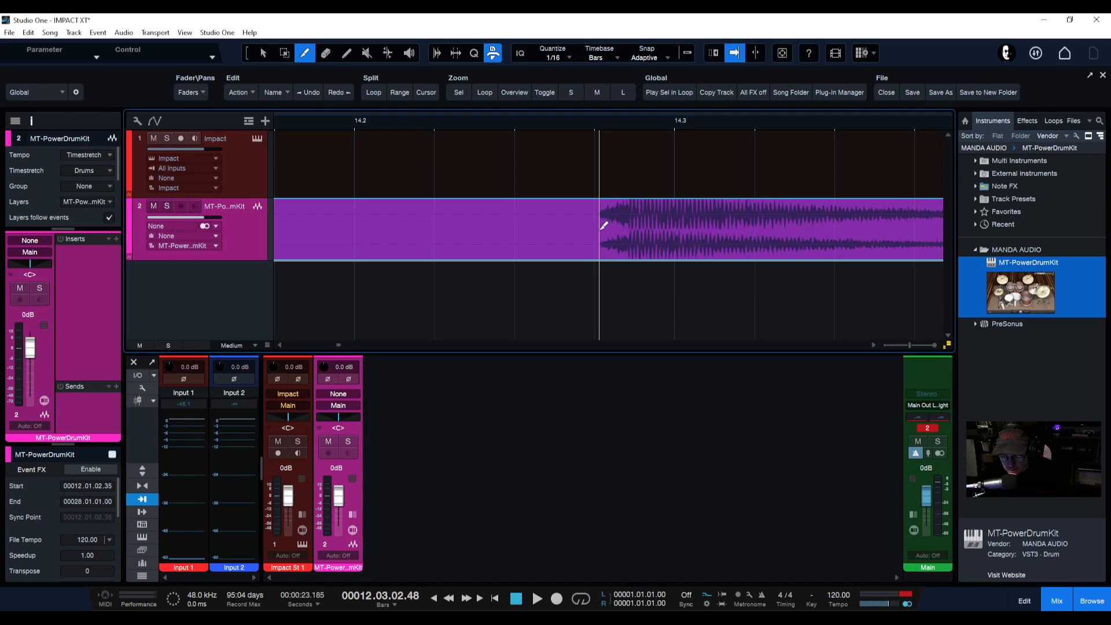
pyautogui.click(599, 229)
pyautogui.click(531, 126)
pyautogui.press('space')
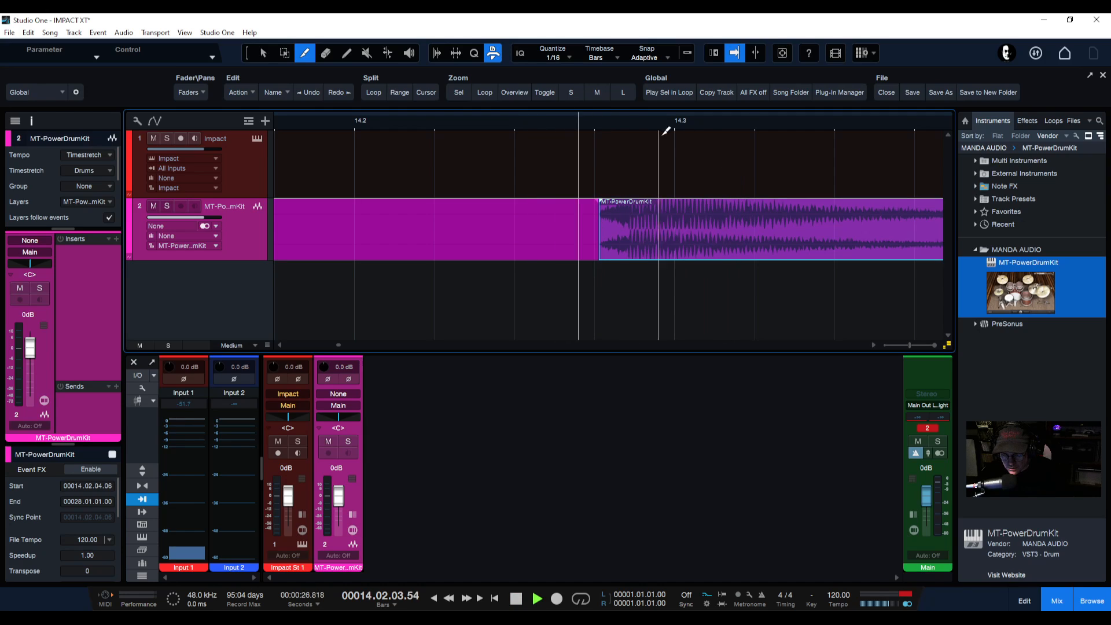
pyautogui.press('space')
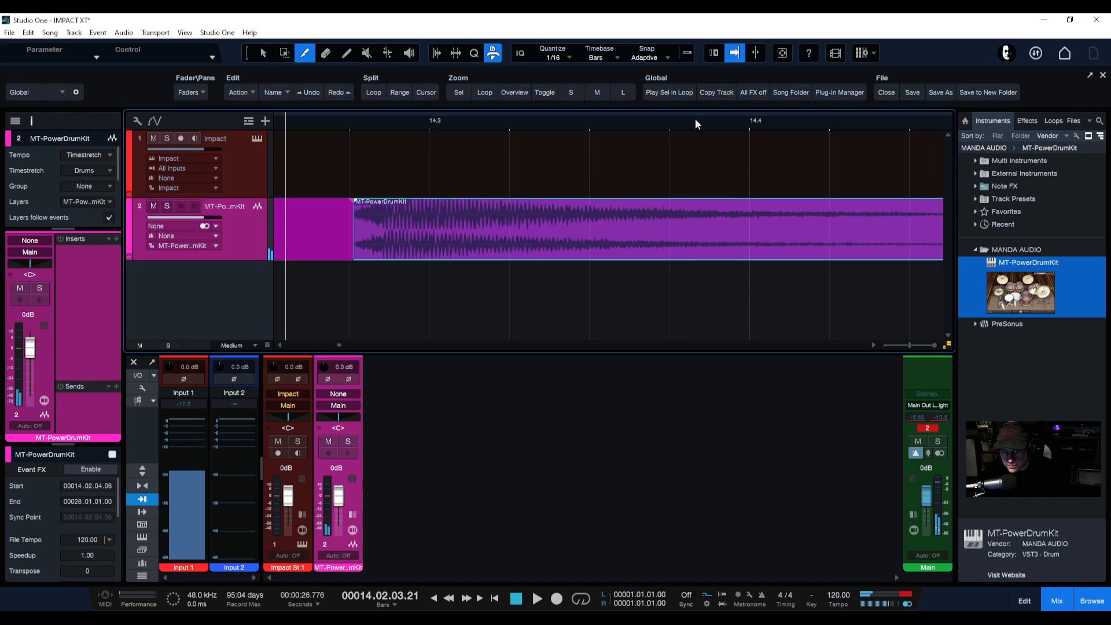
# Split the audio event at the drum hit in bar 16, at about 16.02.04.12, and play it back
pyautogui.click(542, 93)
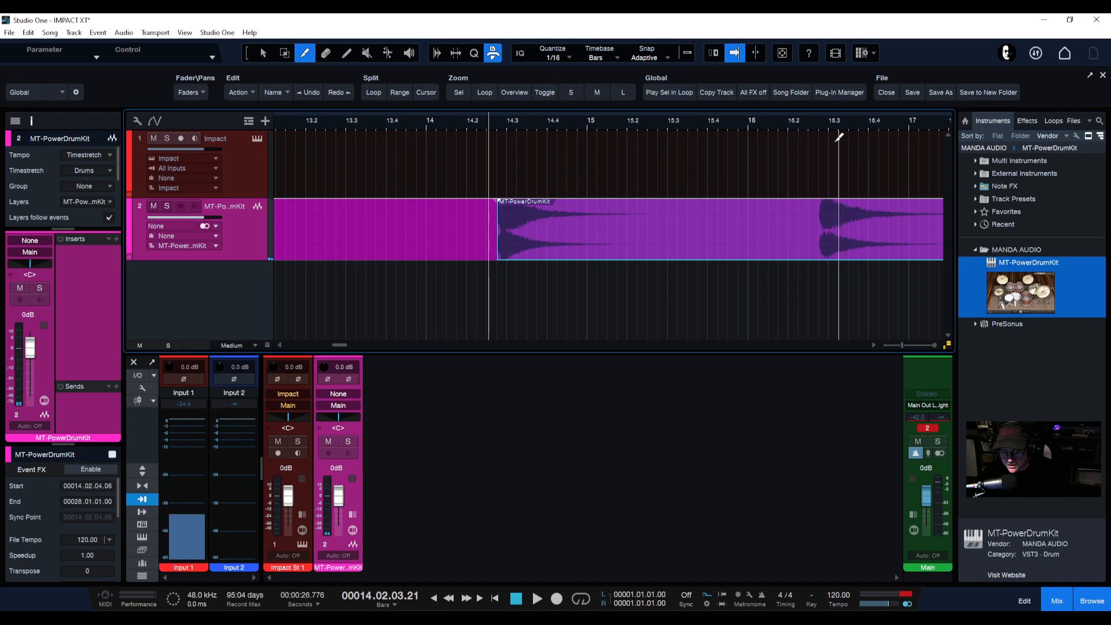
pyautogui.moveTo(820, 125); pyautogui.dragTo(695, 144)
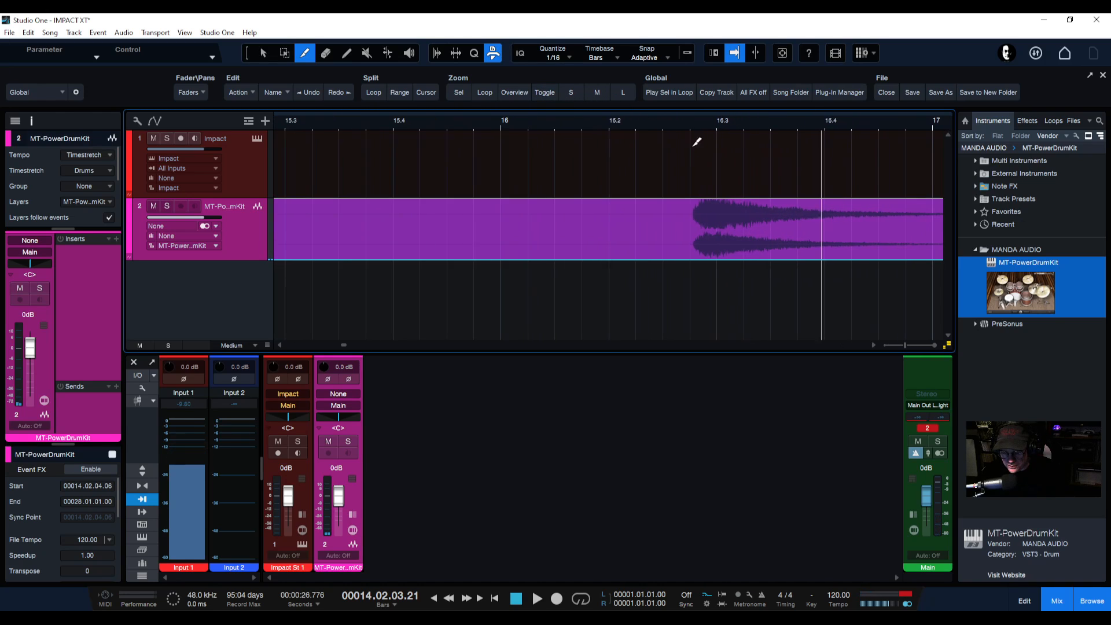
pyautogui.click(694, 228)
pyautogui.press('space')
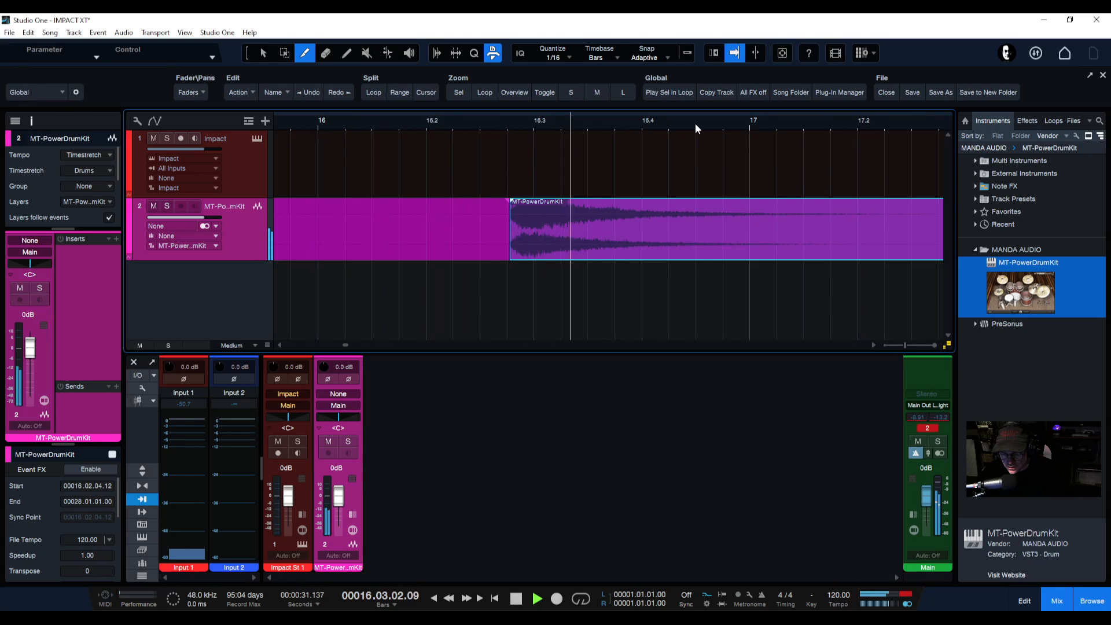
pyautogui.press('space')
pyautogui.click(652, 125)
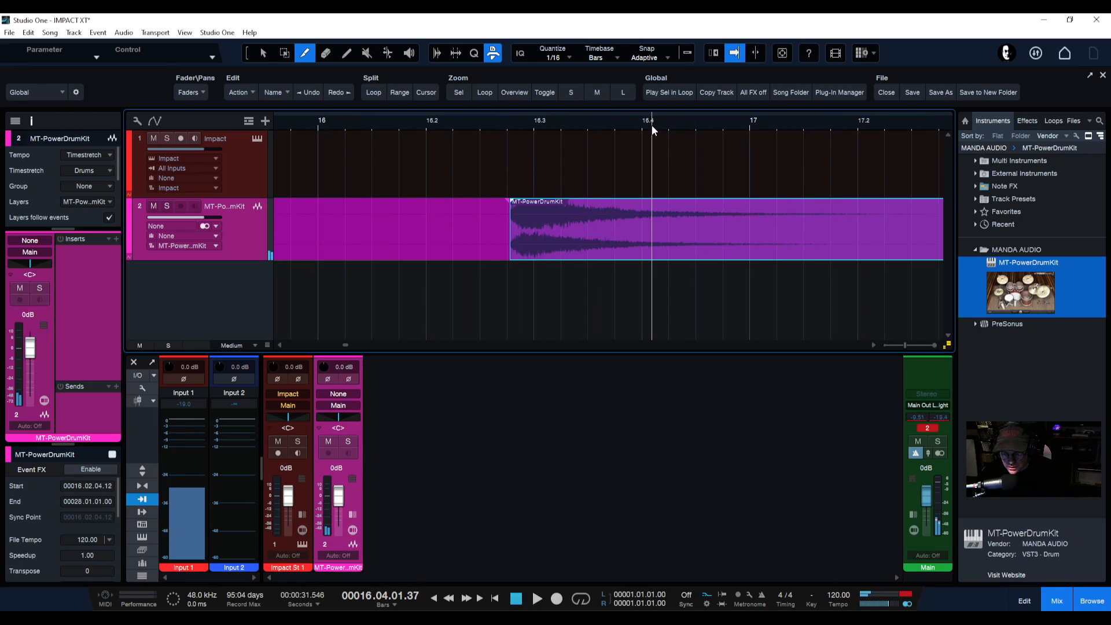
# Rename the audio event starting in bar 16 as "crash"
pyautogui.rightClick(546, 204)
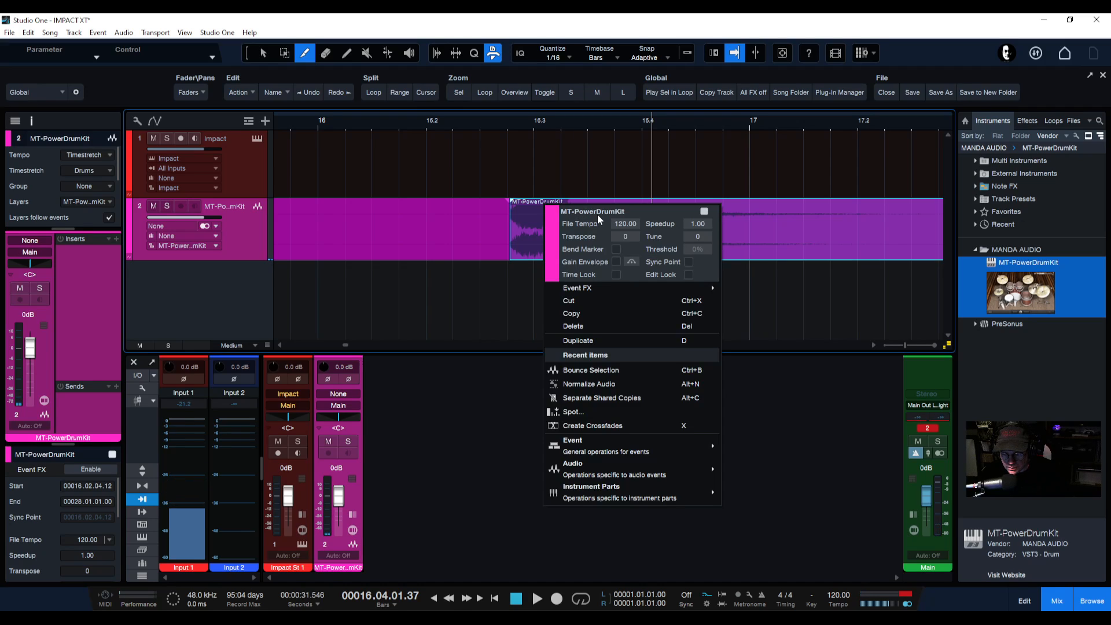
pyautogui.write('cr')
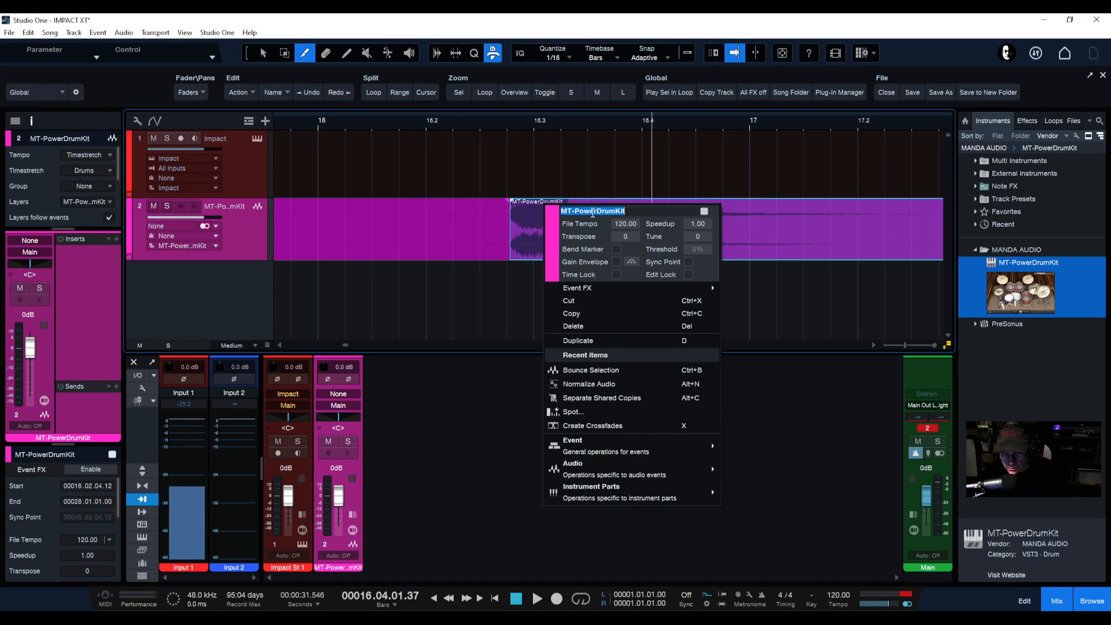
pyautogui.write('ash')
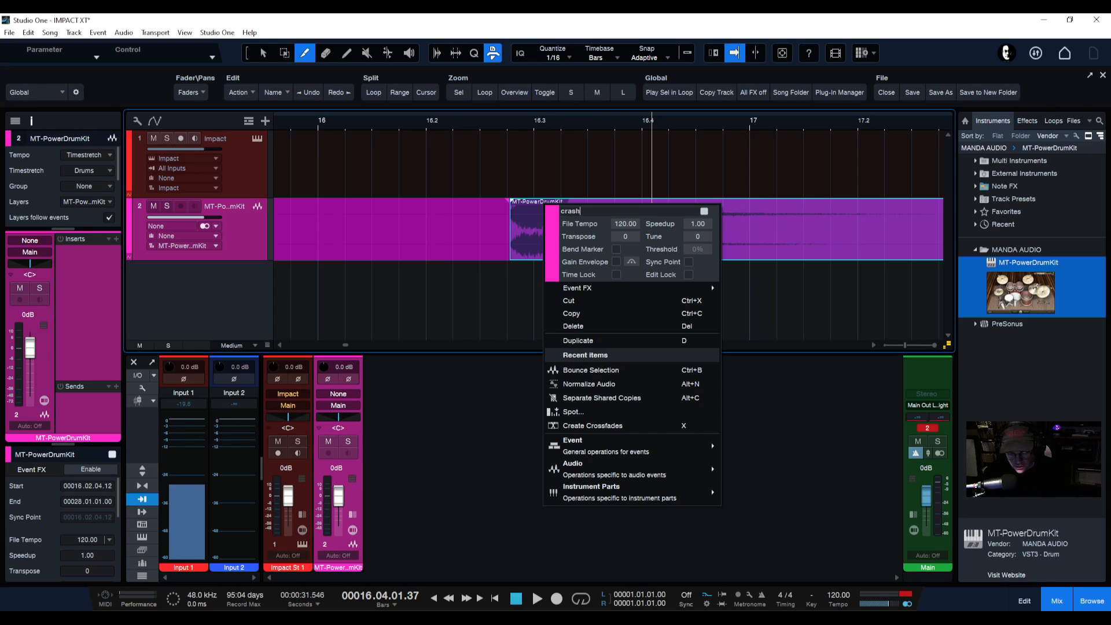
pyautogui.press('Return')
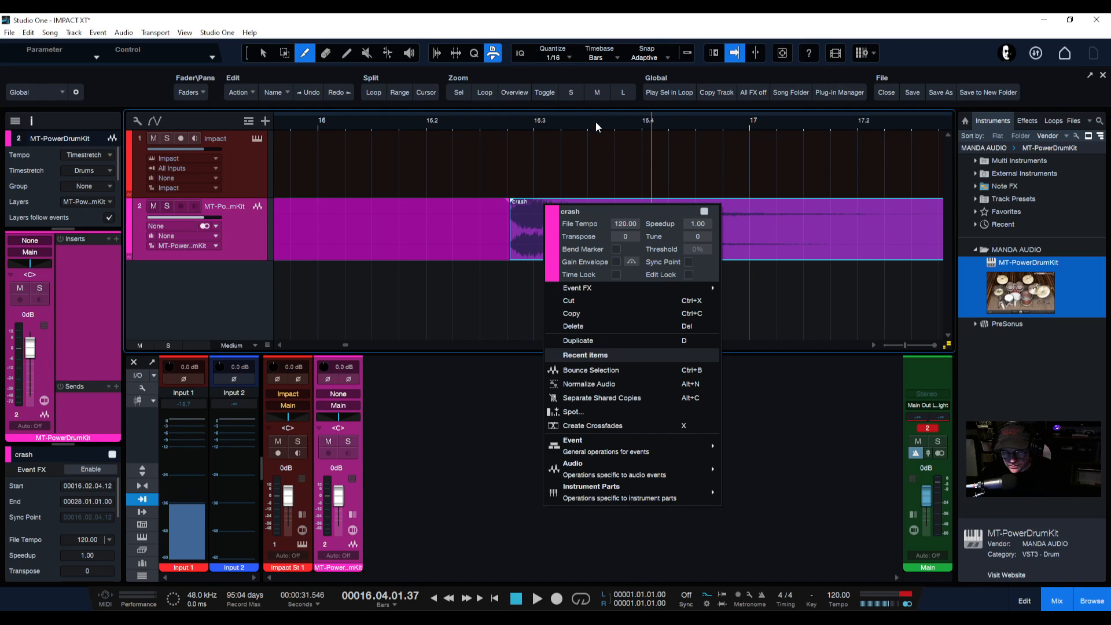
# Play back the hit in bar 14 and erase that audio event with the Eraser tool
pyautogui.moveTo(595, 120); pyautogui.dragTo(706, 106)
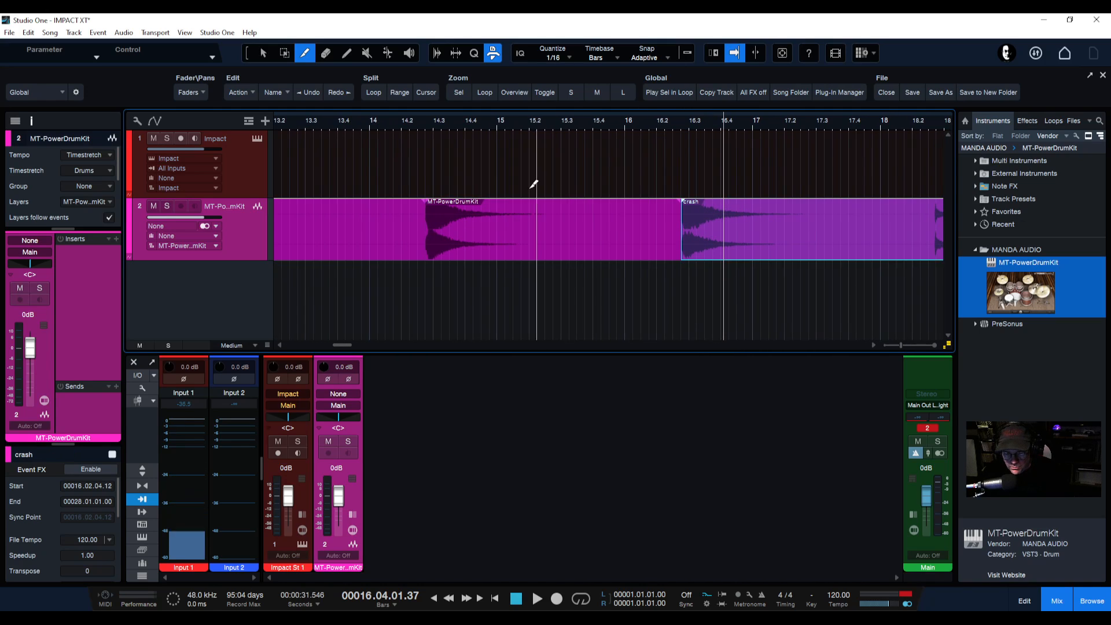
pyautogui.click(420, 122)
pyautogui.press('space')
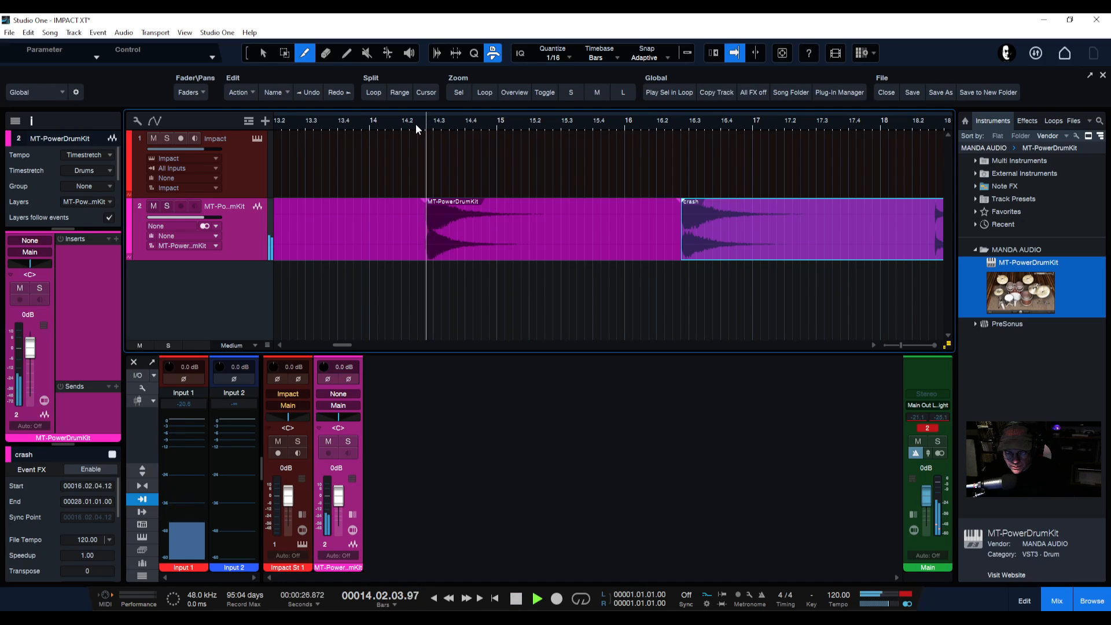
pyautogui.press('space')
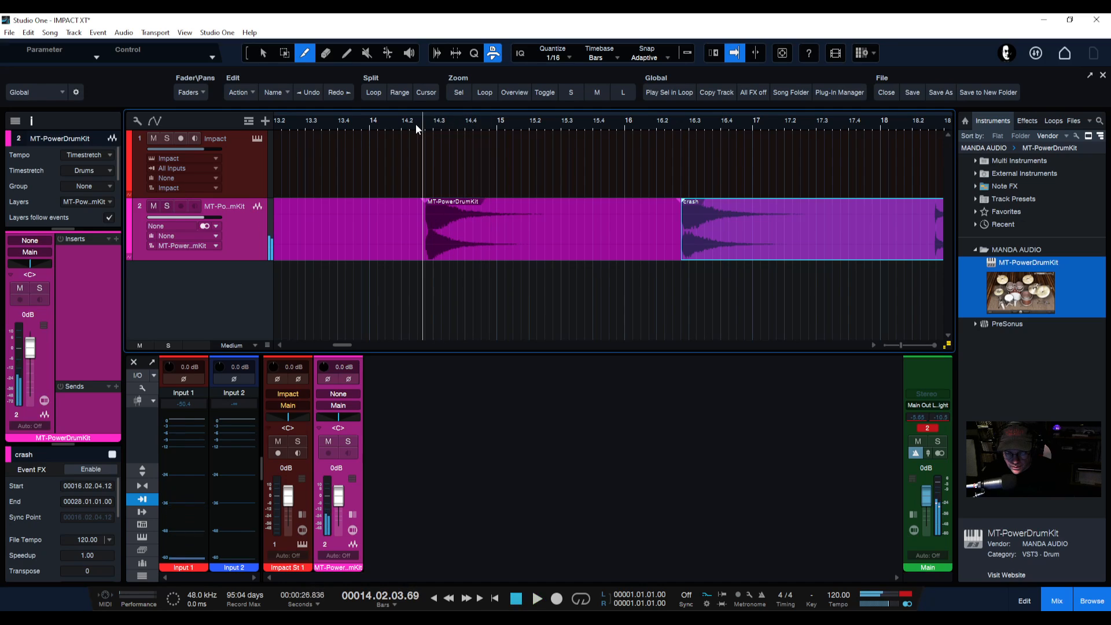
pyautogui.rightClick(517, 245)
pyautogui.click(594, 238)
pyautogui.click(594, 238)
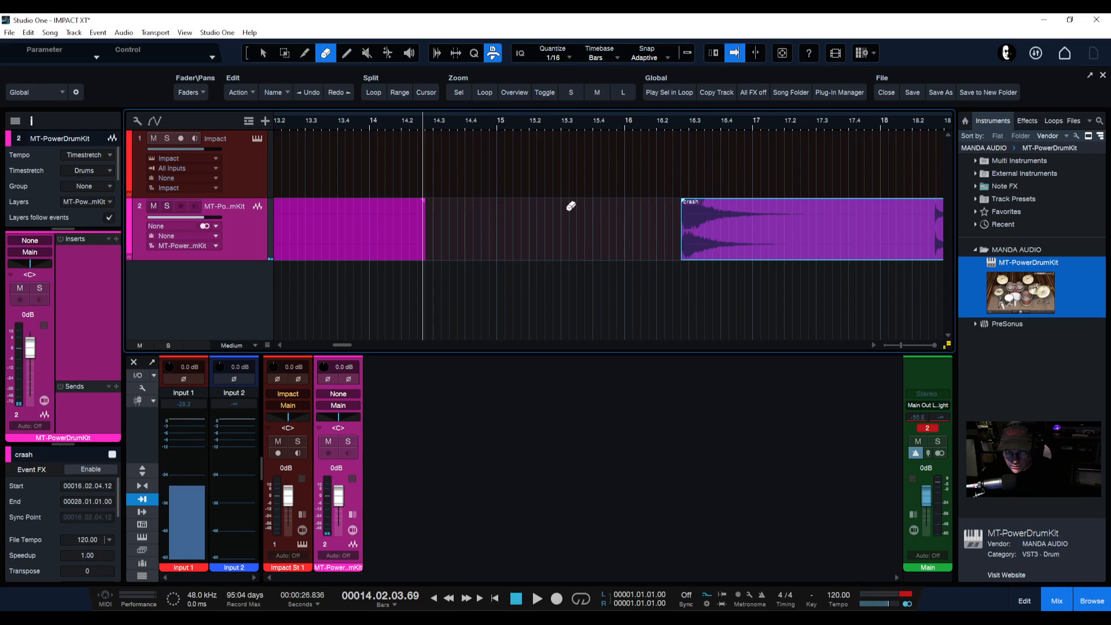
# Switch back to the Arrow tool and move the crash event earlier, starting at about 14.03.01.68
pyautogui.rightClick(567, 205)
pyautogui.click(565, 205)
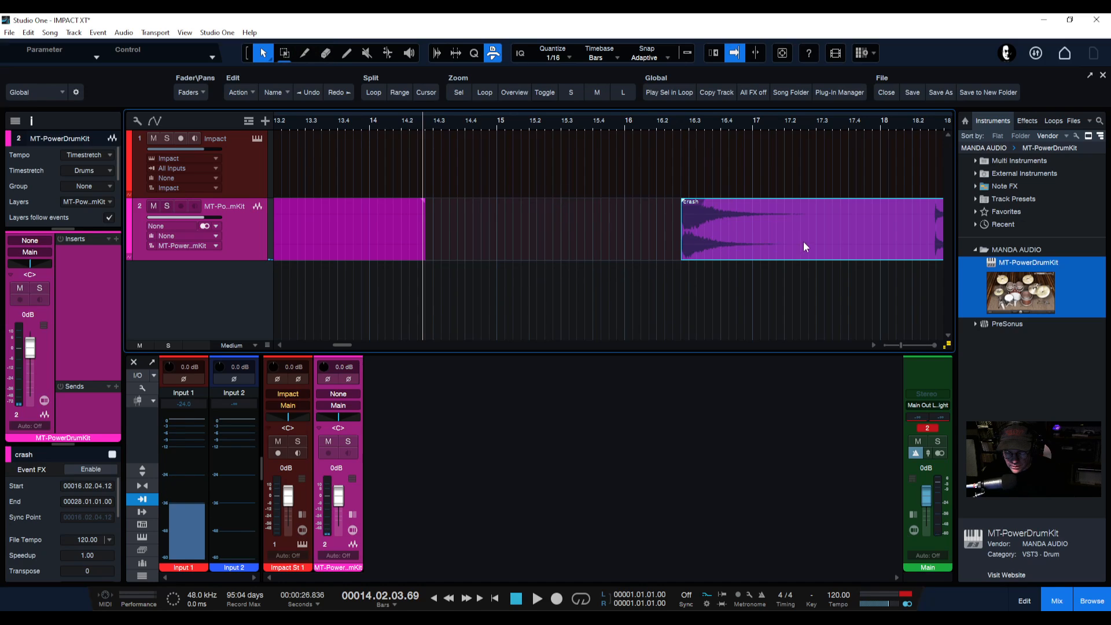
pyautogui.moveTo(804, 246); pyautogui.dragTo(560, 235)
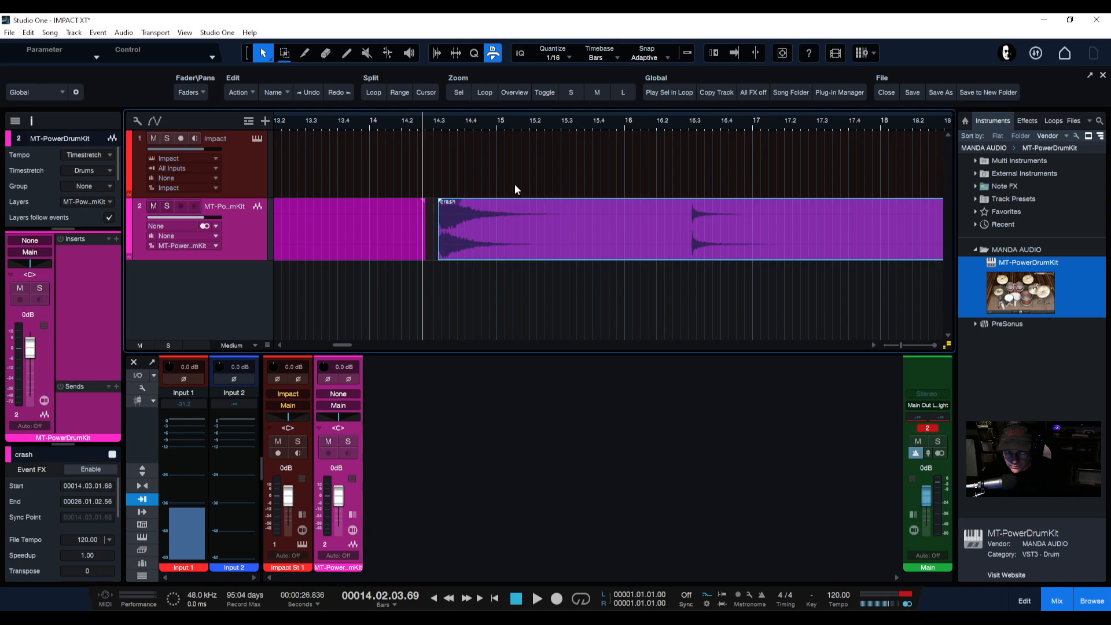
# Play back the hit in bar 12 and rename its audio event as "open HH"
pyautogui.moveTo(406, 124); pyautogui.dragTo(619, 119)
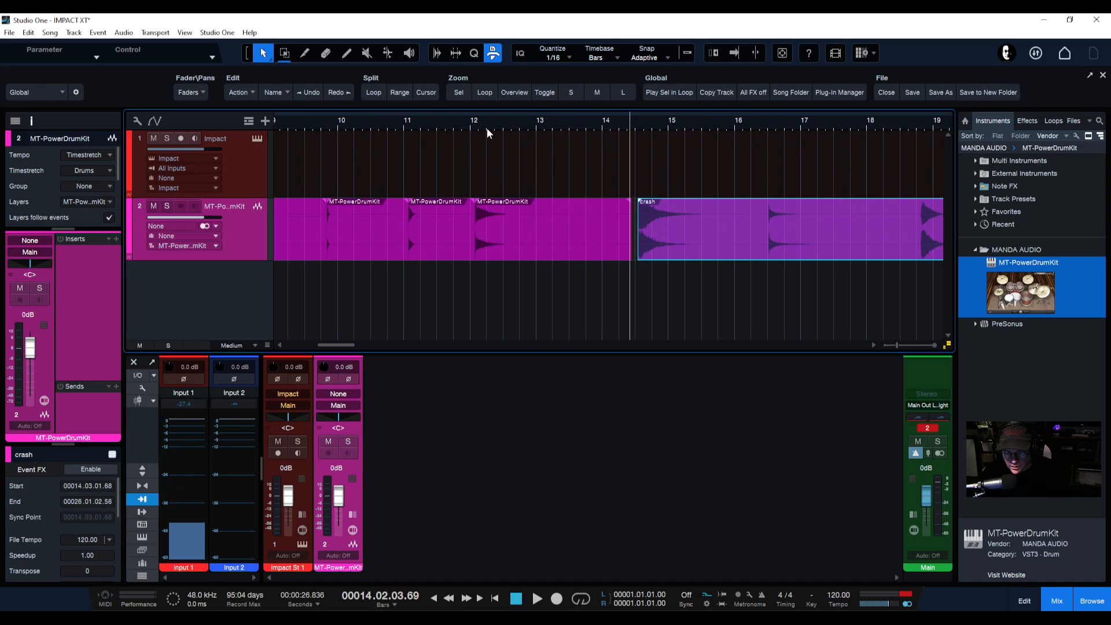
pyautogui.click(463, 123)
pyautogui.press('space')
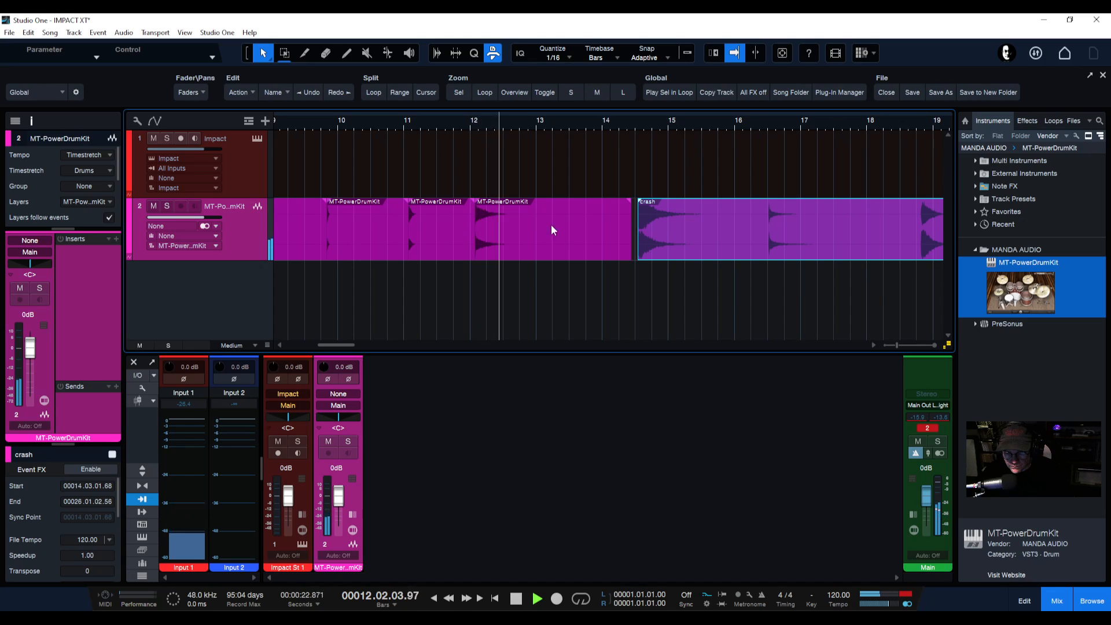
pyautogui.press('space')
pyautogui.click(502, 200)
pyautogui.rightClick(503, 202)
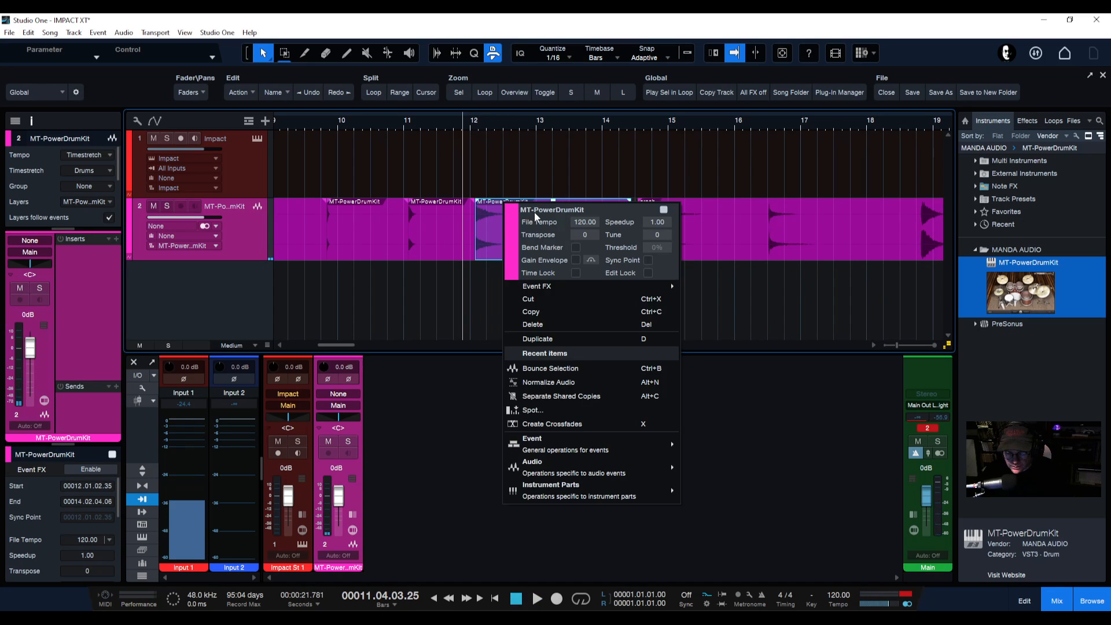
pyautogui.click(536, 209)
pyautogui.write('o')
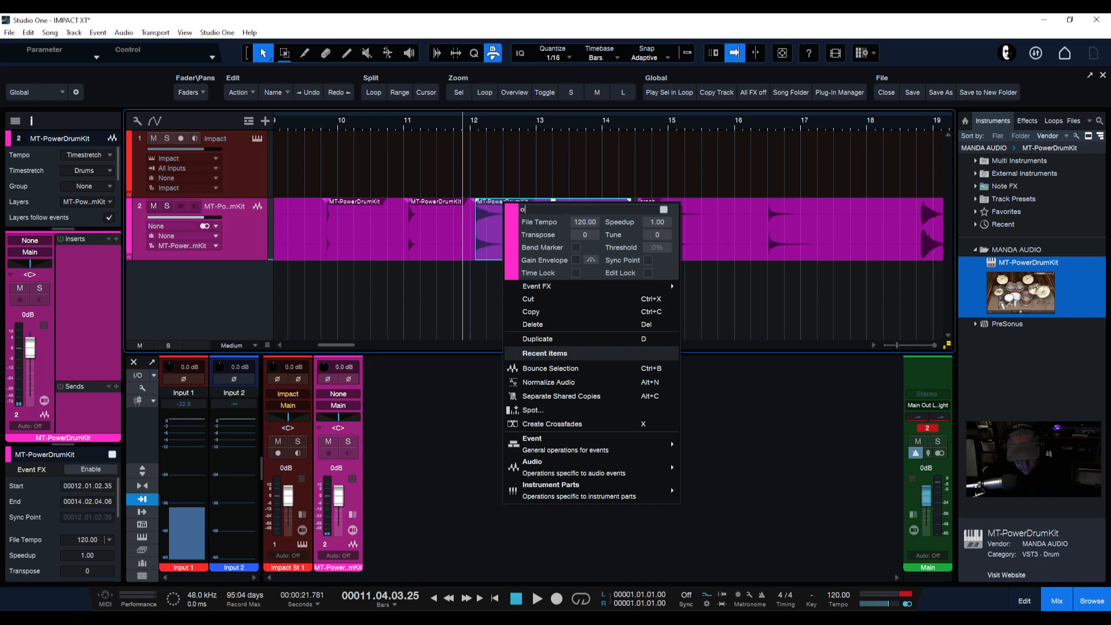
pyautogui.write('pen HH')
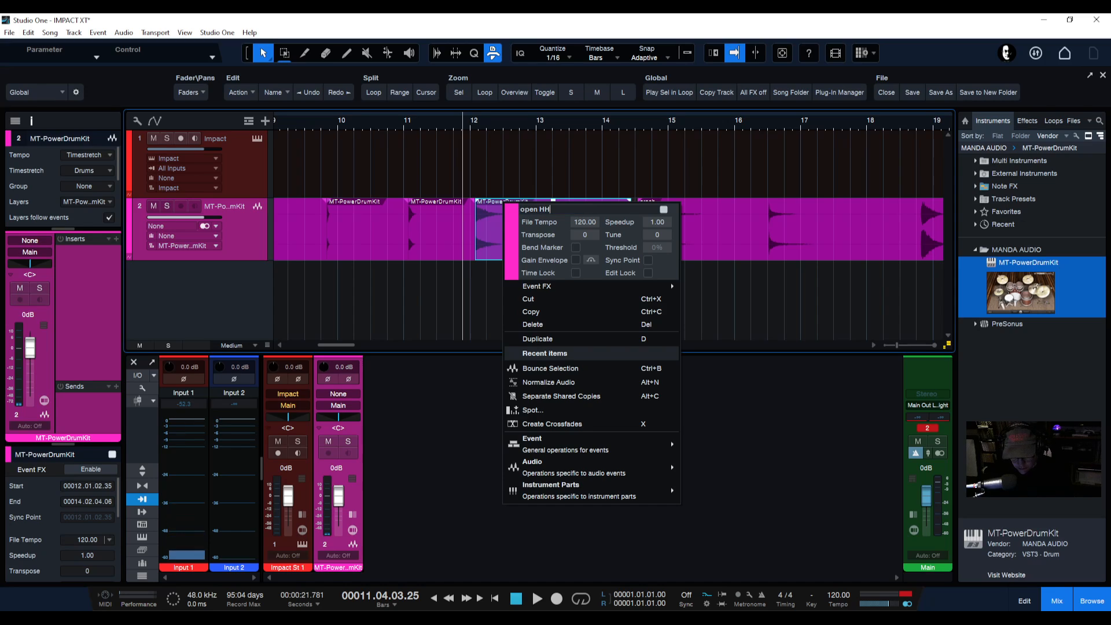
# Play back the hit in bar 11 and rename its audio event as "foot"
pyautogui.click(433, 211)
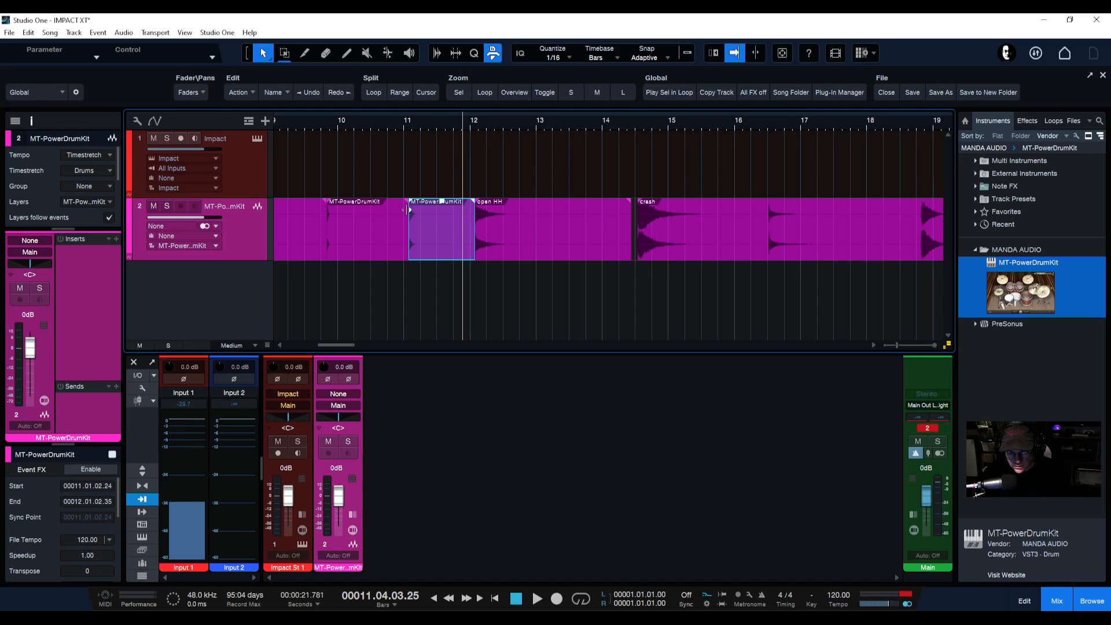
pyautogui.click(391, 121)
pyautogui.press('space')
pyautogui.press('space')
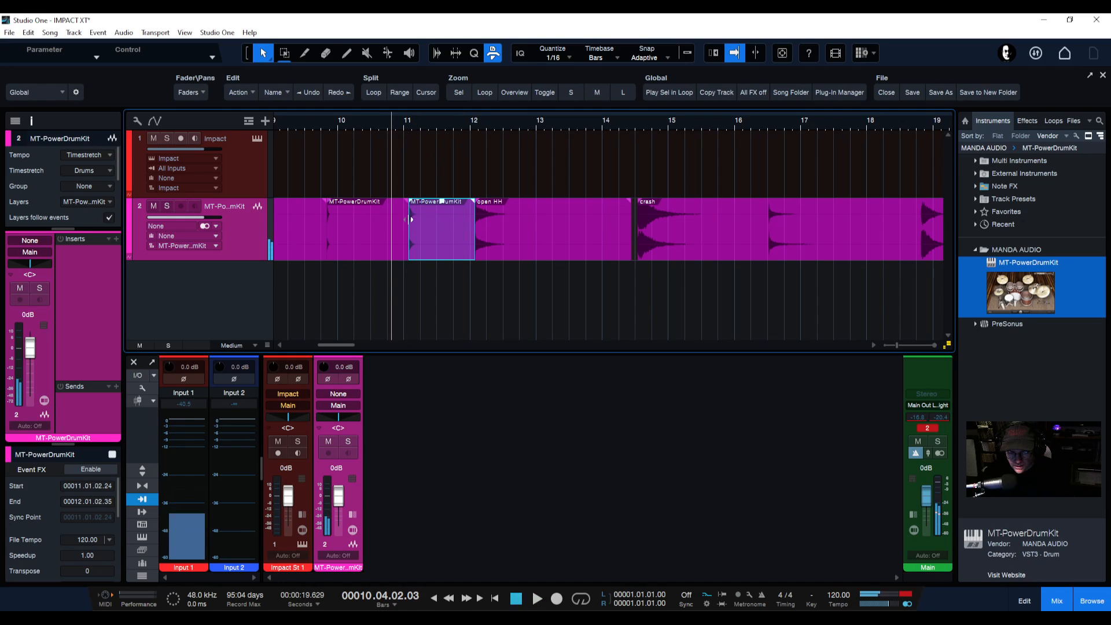
pyautogui.rightClick(425, 203)
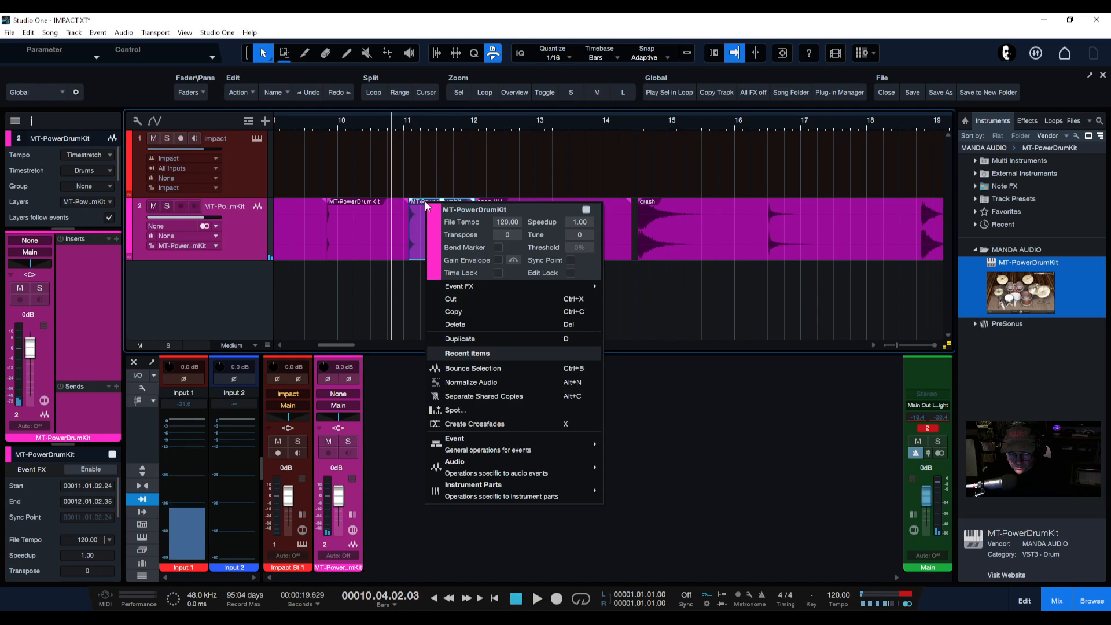
pyautogui.doubleClick(461, 212)
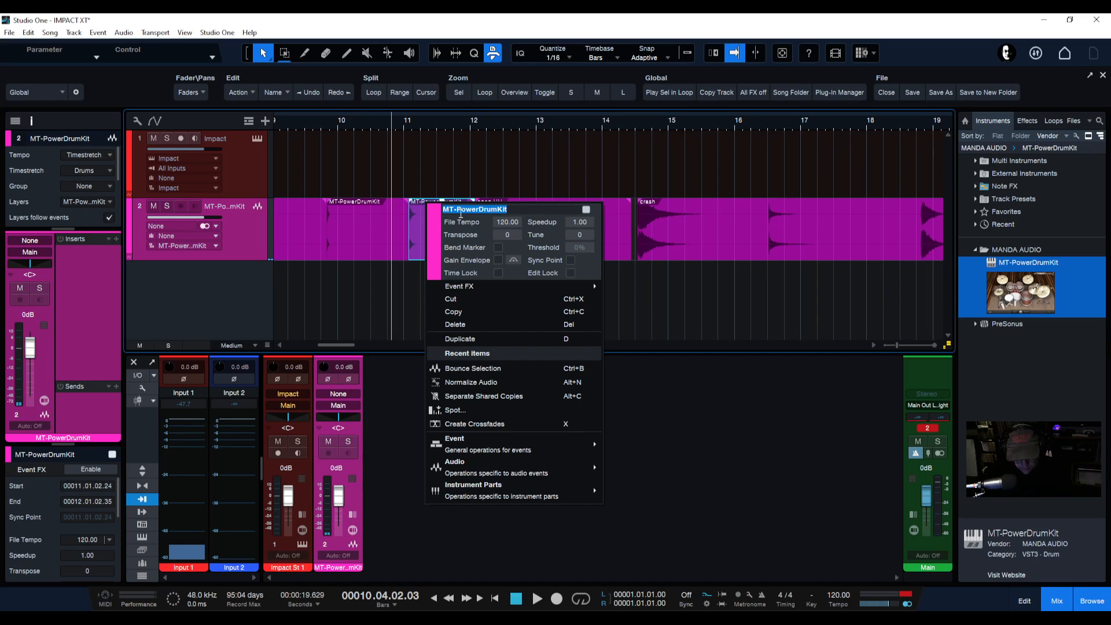
pyautogui.write('foot')
pyautogui.press('Return')
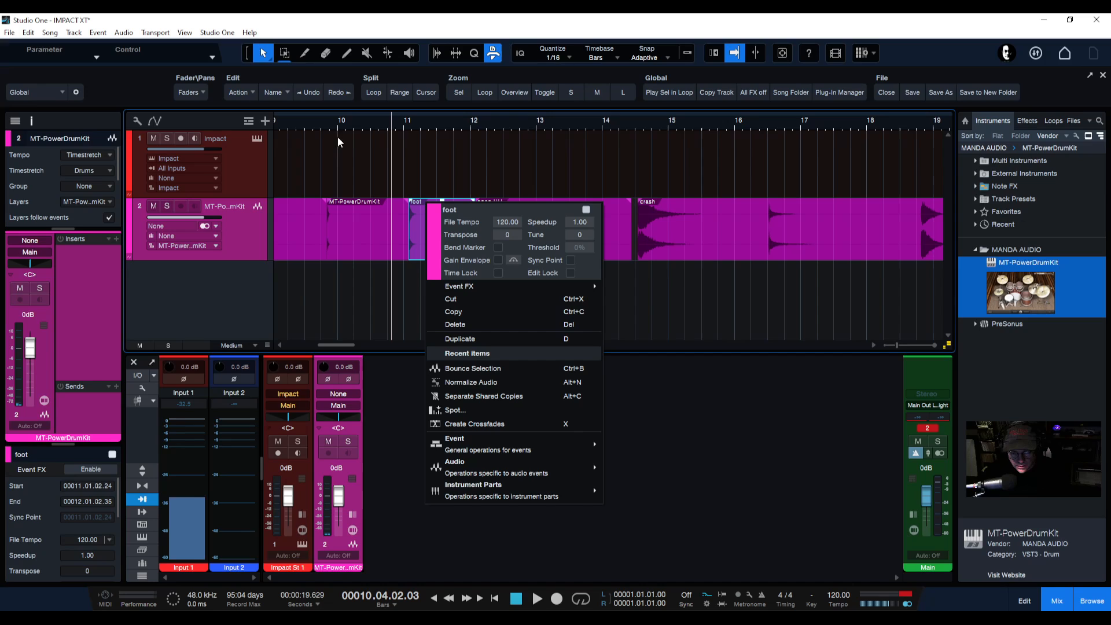
# Rename the audio event between bars 9 and 11, just before the foot event, as "closed HH"
pyautogui.click(348, 204)
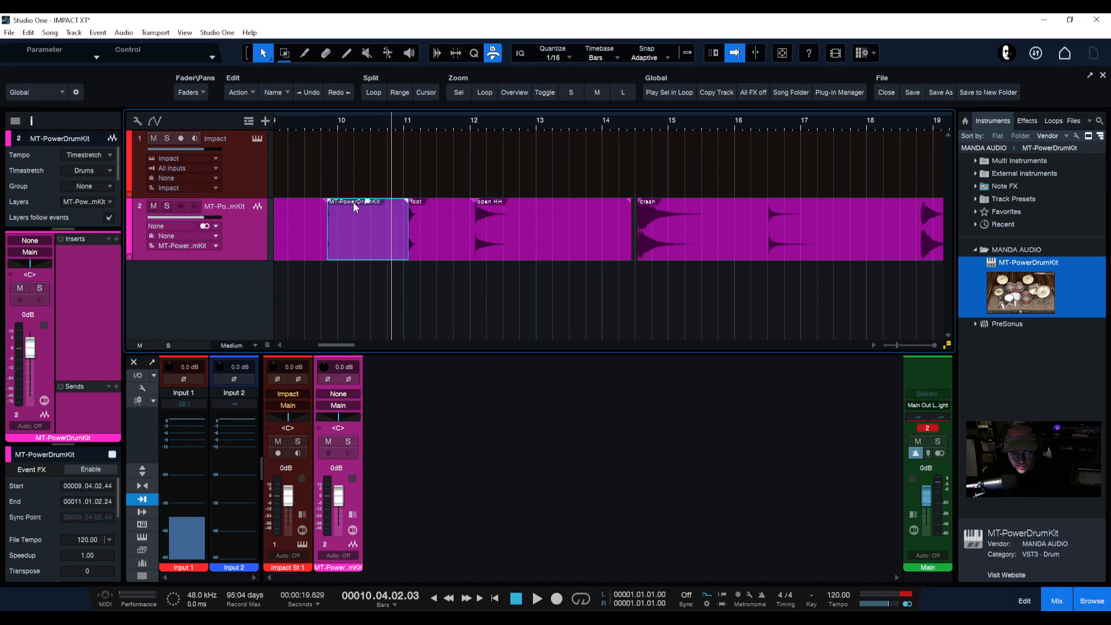
pyautogui.rightClick(353, 203)
pyautogui.doubleClick(379, 211)
pyautogui.write('c')
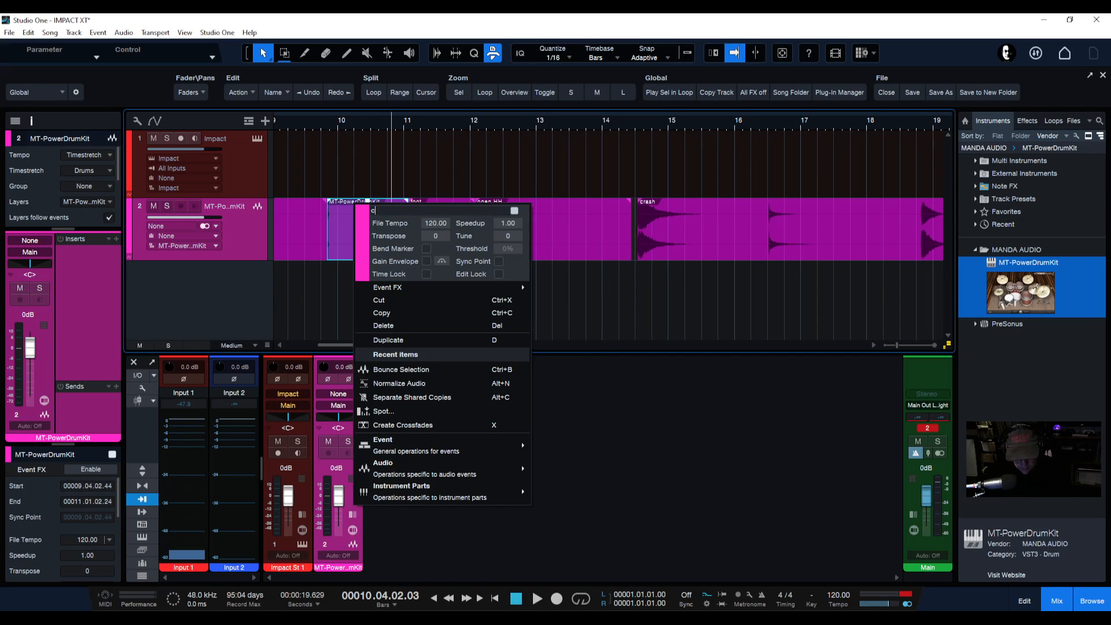
pyautogui.write('losed HH')
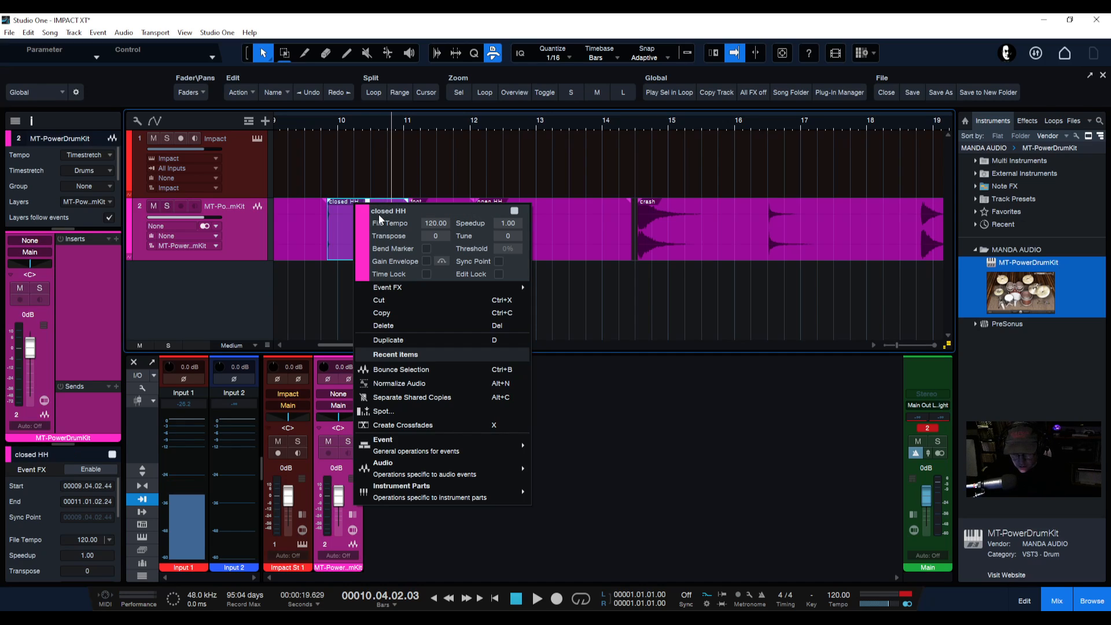
pyautogui.press('Return')
# Play back the hit at bar 8, just before the closed HH event, and rename its audio event as "snare 3"
pyautogui.moveTo(427, 124); pyautogui.dragTo(614, 121)
pyautogui.click(502, 204)
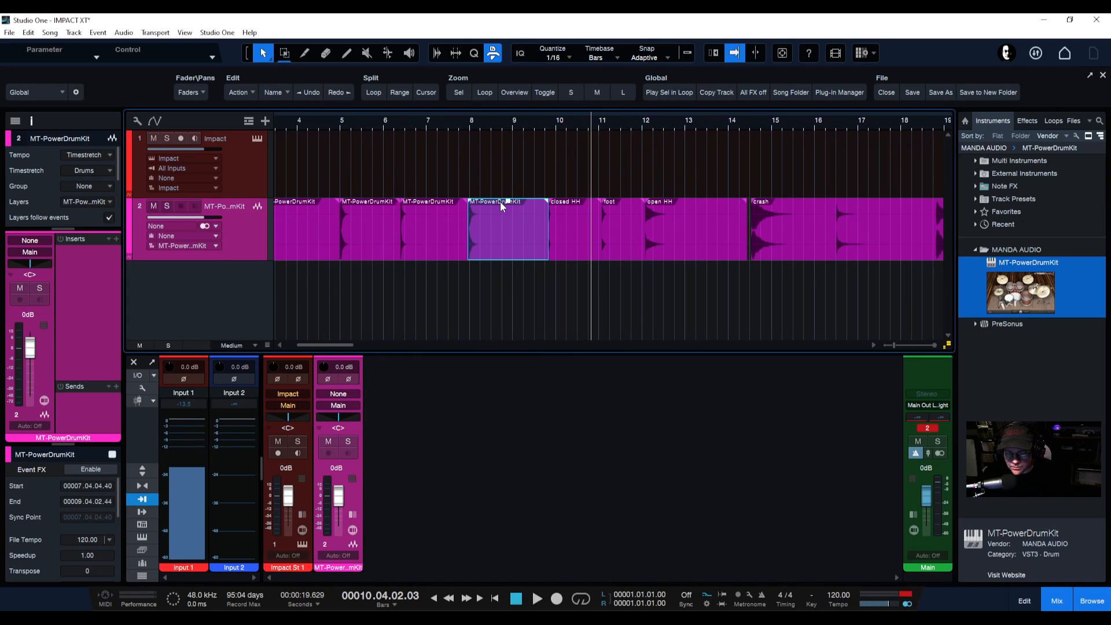
pyautogui.rightClick(499, 203)
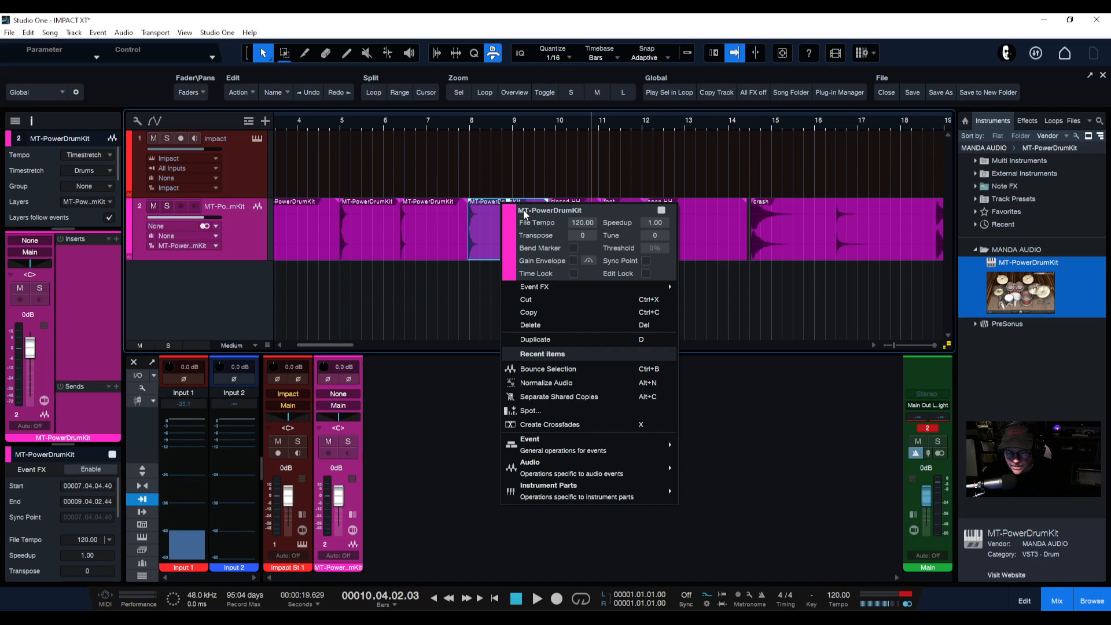
pyautogui.click(525, 211)
pyautogui.click(454, 122)
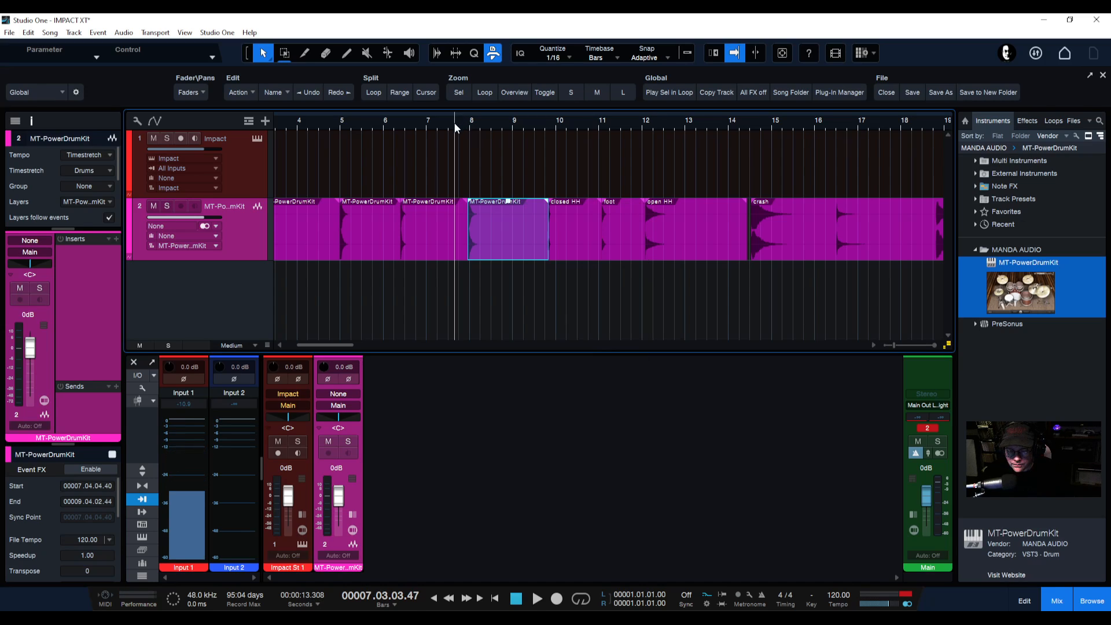
pyautogui.click(454, 122)
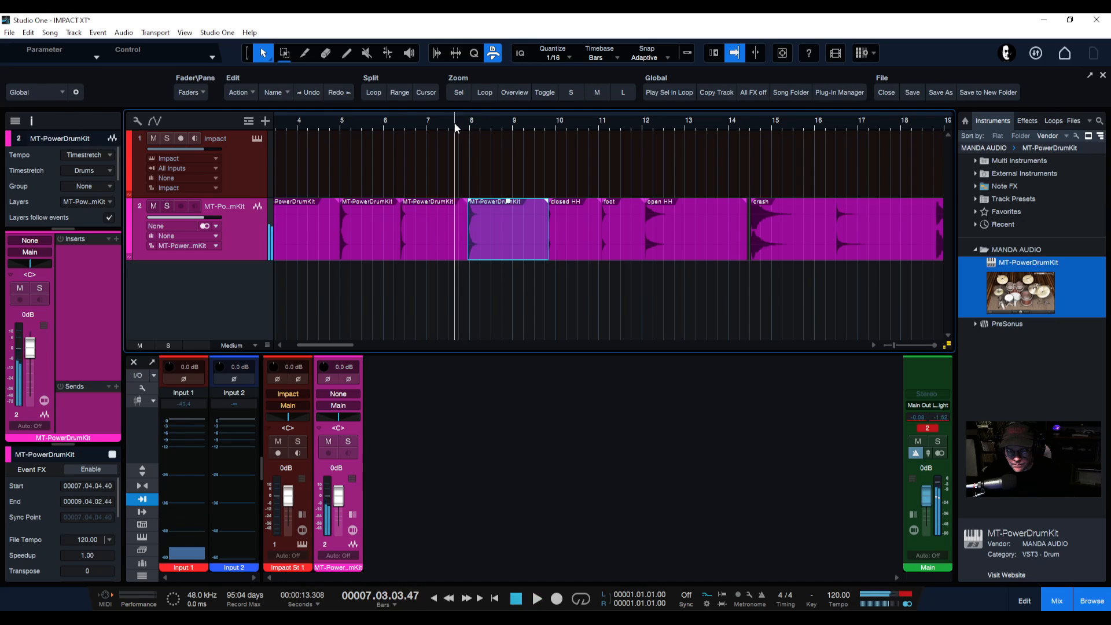
pyautogui.doubleClick(488, 203)
pyautogui.rightClick(489, 206)
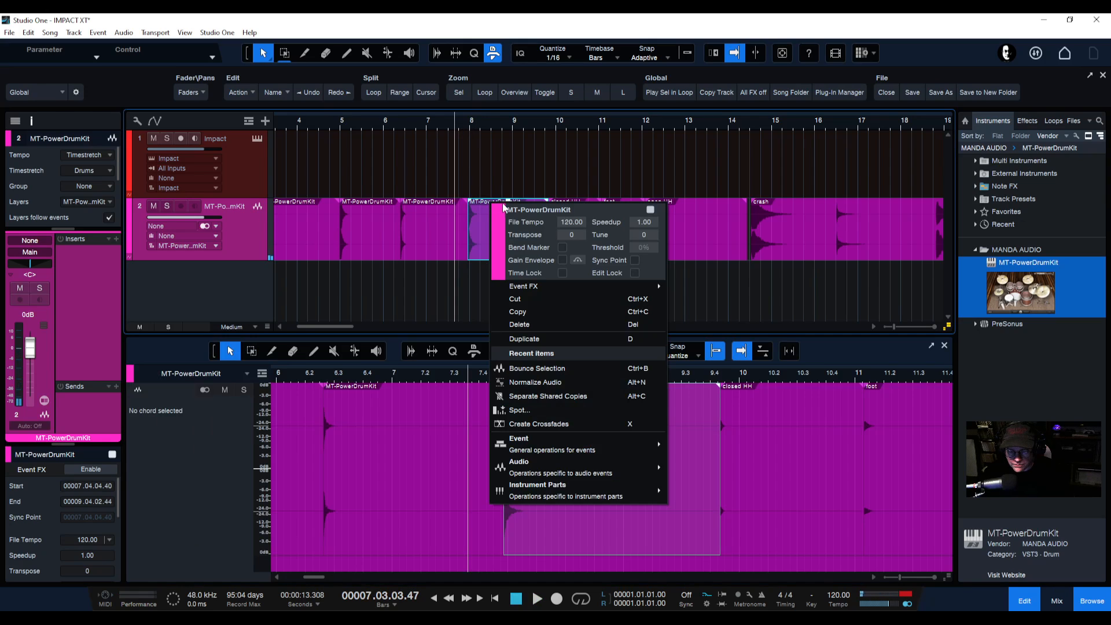
pyautogui.click(510, 211)
pyautogui.write('sn')
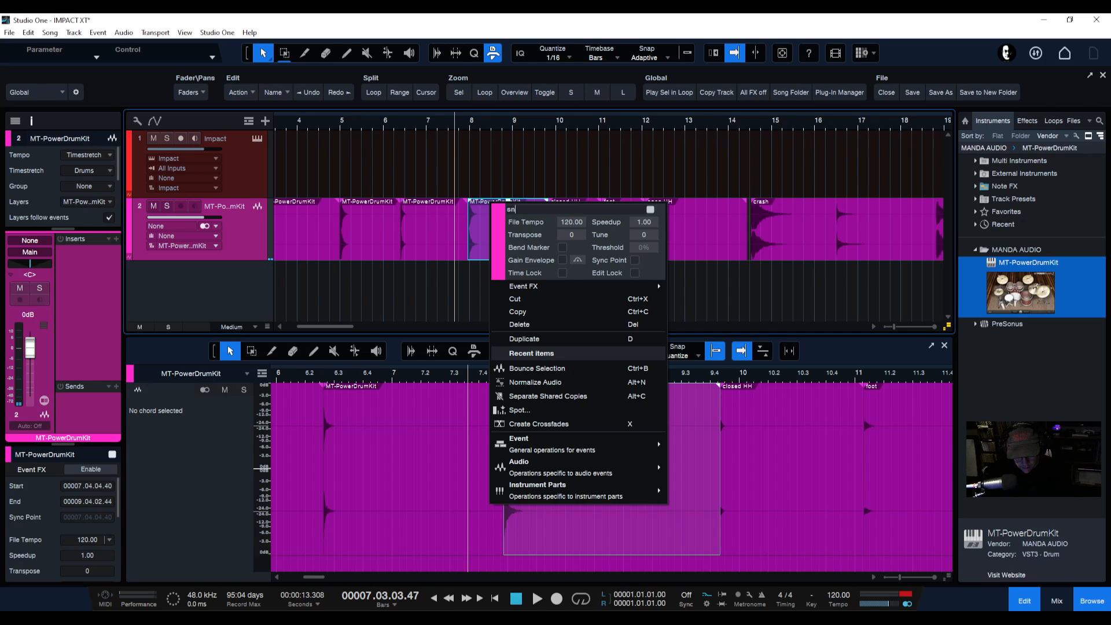
pyautogui.write('are 3')
pyautogui.press('Return')
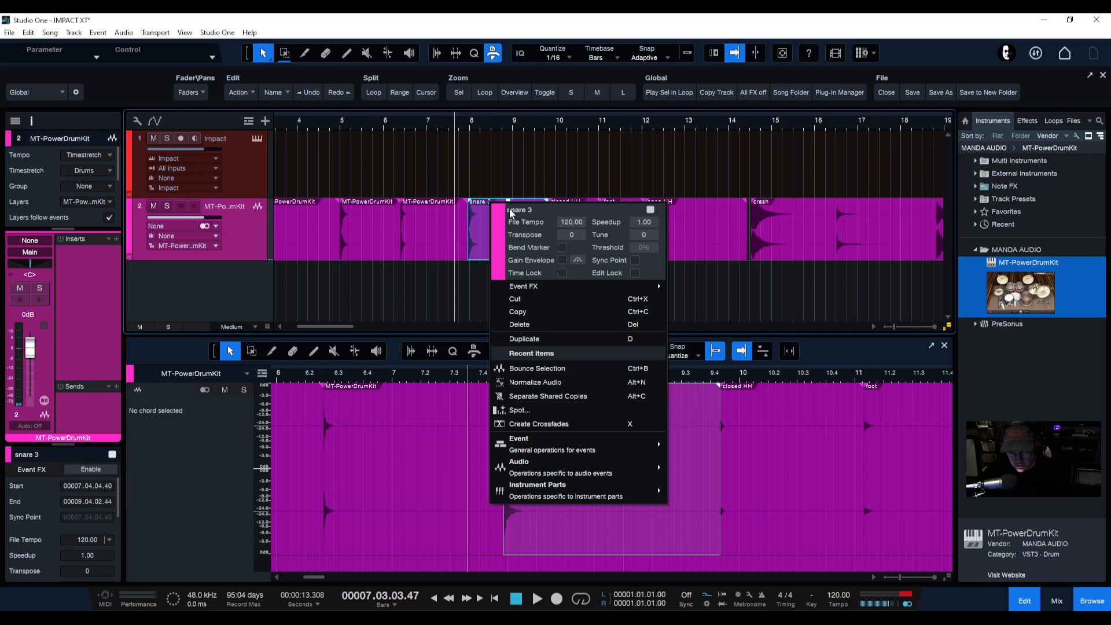
# Play back the hit in bar 6 and rename its audio event as "rim"
pyautogui.click(395, 127)
pyautogui.press('space')
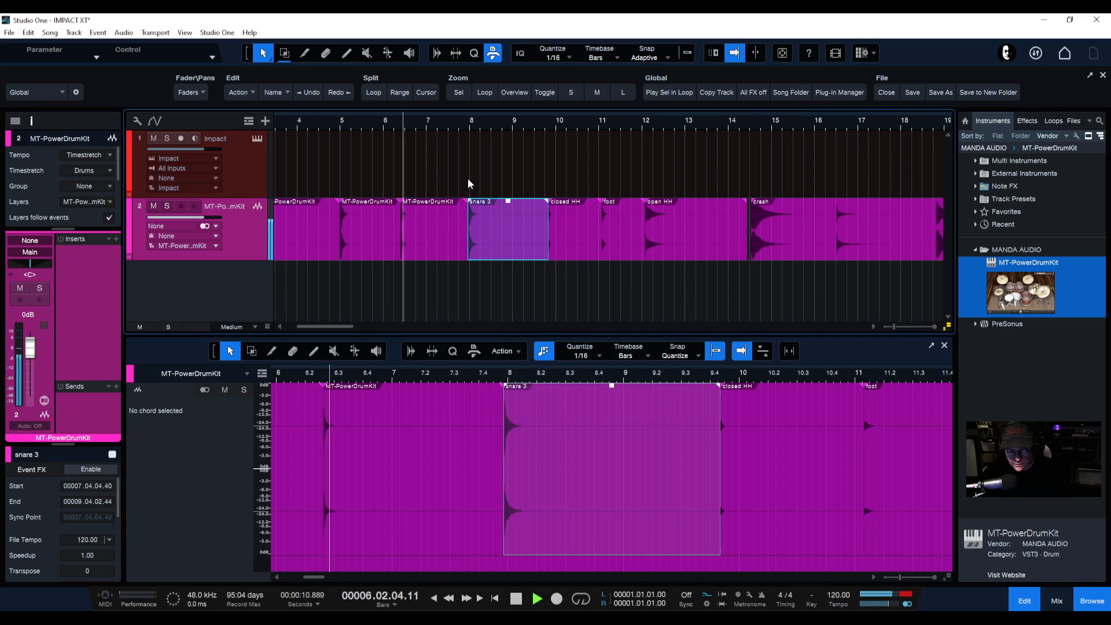
pyautogui.press('space')
pyautogui.click(424, 205)
pyautogui.rightClick(425, 203)
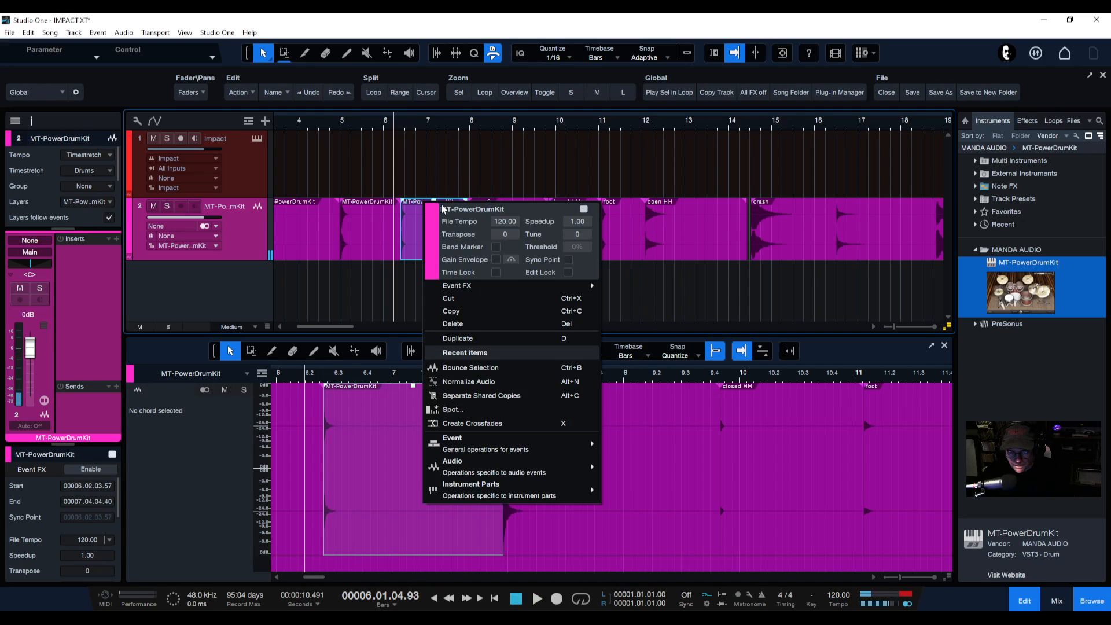
pyautogui.click(452, 211)
pyautogui.write('rim')
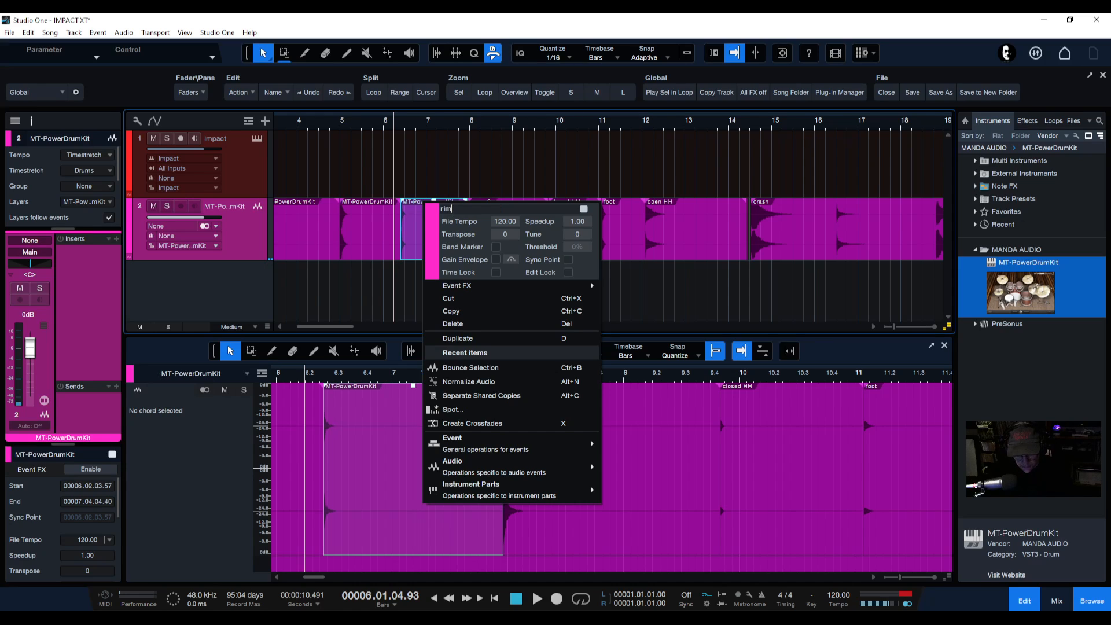
pyautogui.press('Return')
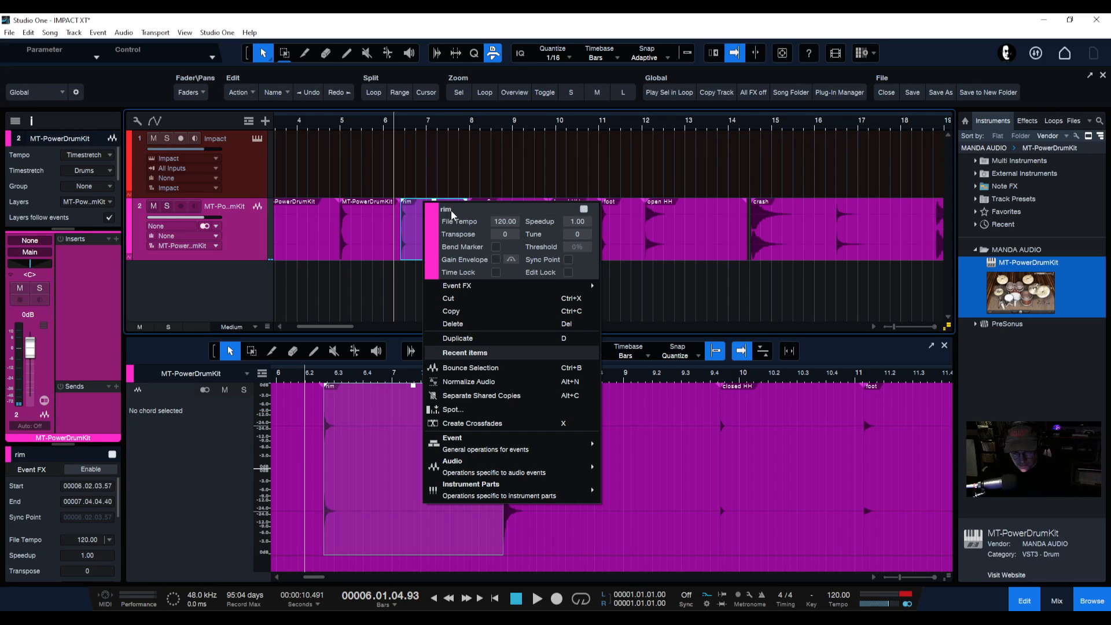
# Play back the hit at bar 5 and rename its audio event as "snare 2"
pyautogui.click(328, 121)
pyautogui.press('space')
pyautogui.press('space')
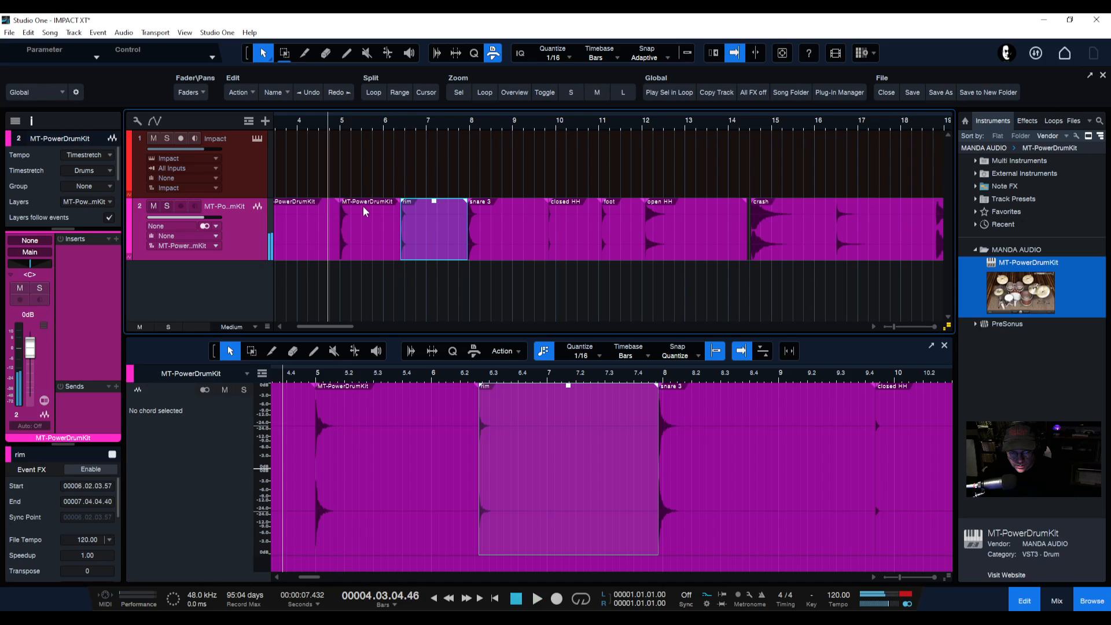
pyautogui.rightClick(364, 208)
pyautogui.click(395, 209)
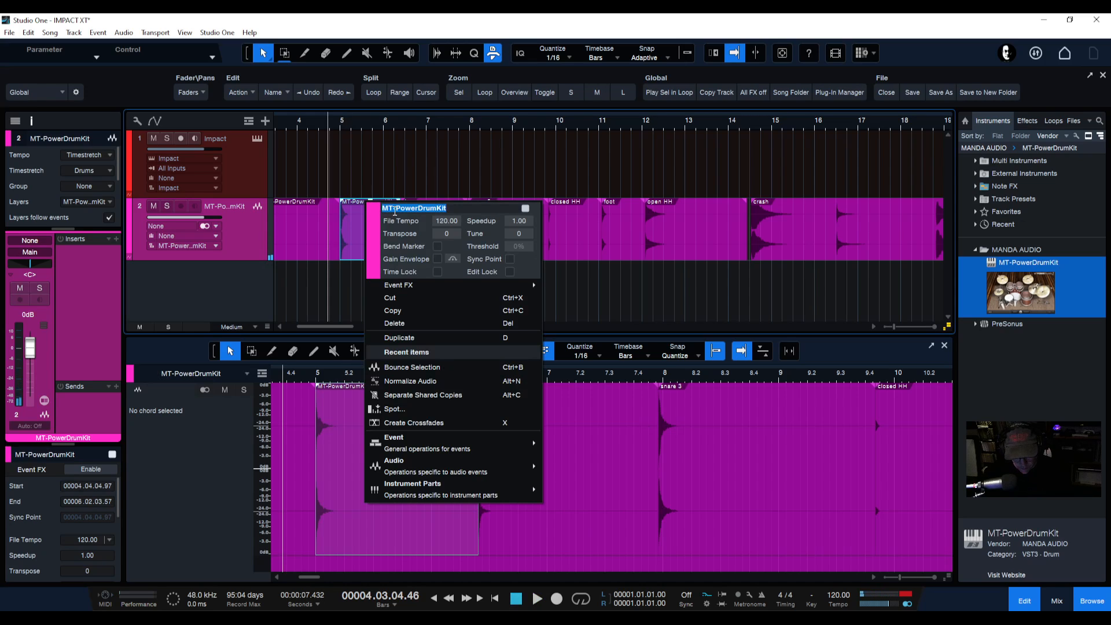
pyautogui.write('snare 2')
pyautogui.press('Return')
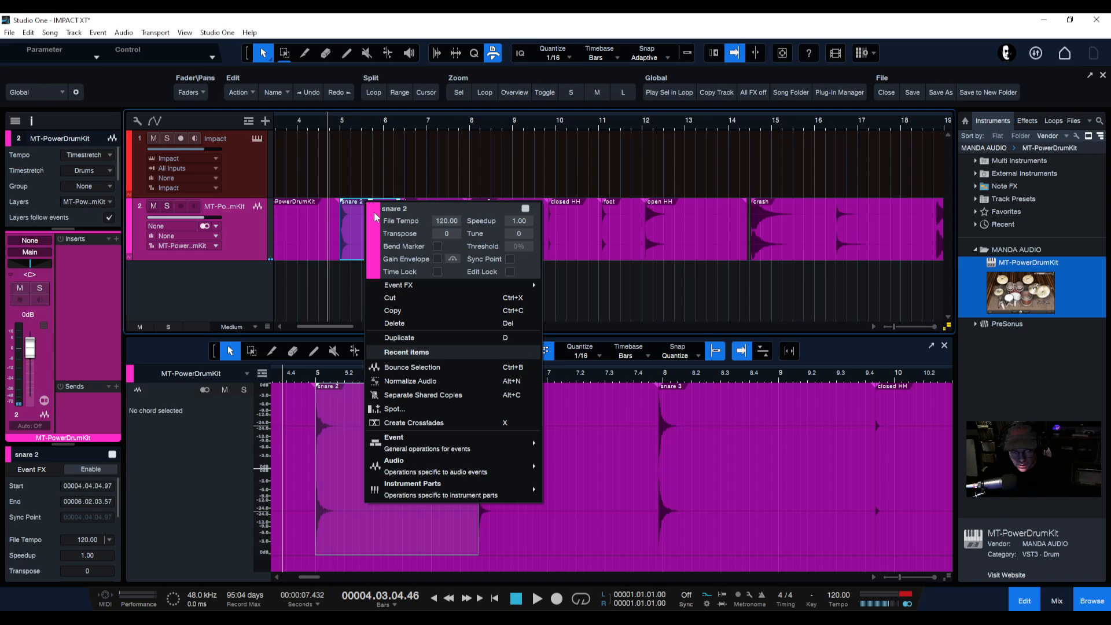
# Play back the hit in bar 3 and rename its audio event as "snare 1"
pyautogui.moveTo(291, 124); pyautogui.dragTo(535, 137)
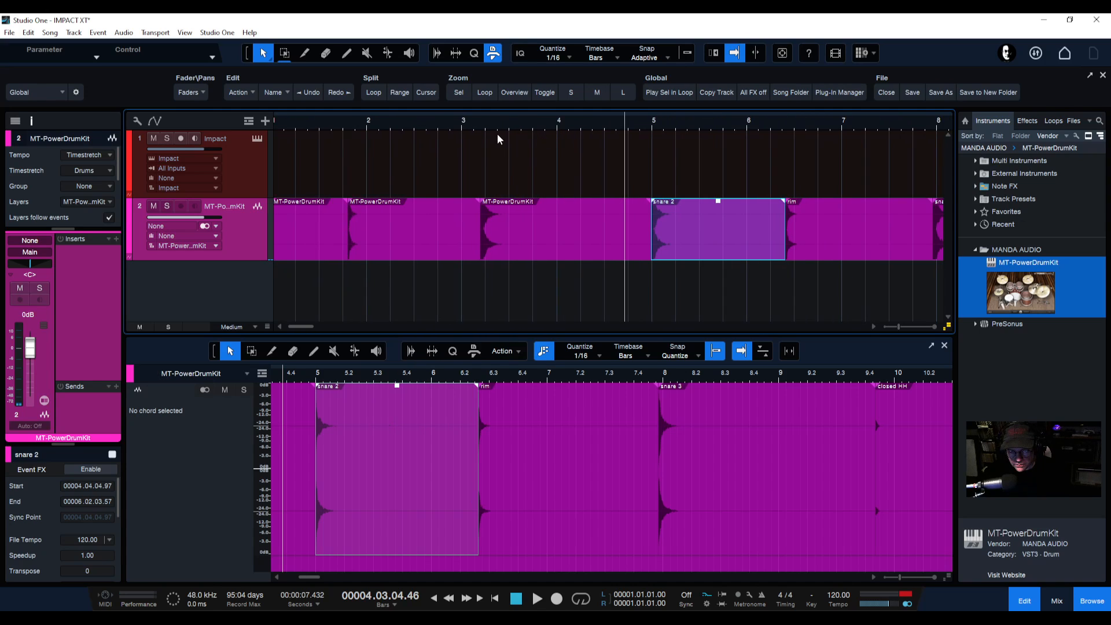
pyautogui.click(474, 125)
pyautogui.press('space')
pyautogui.press('space')
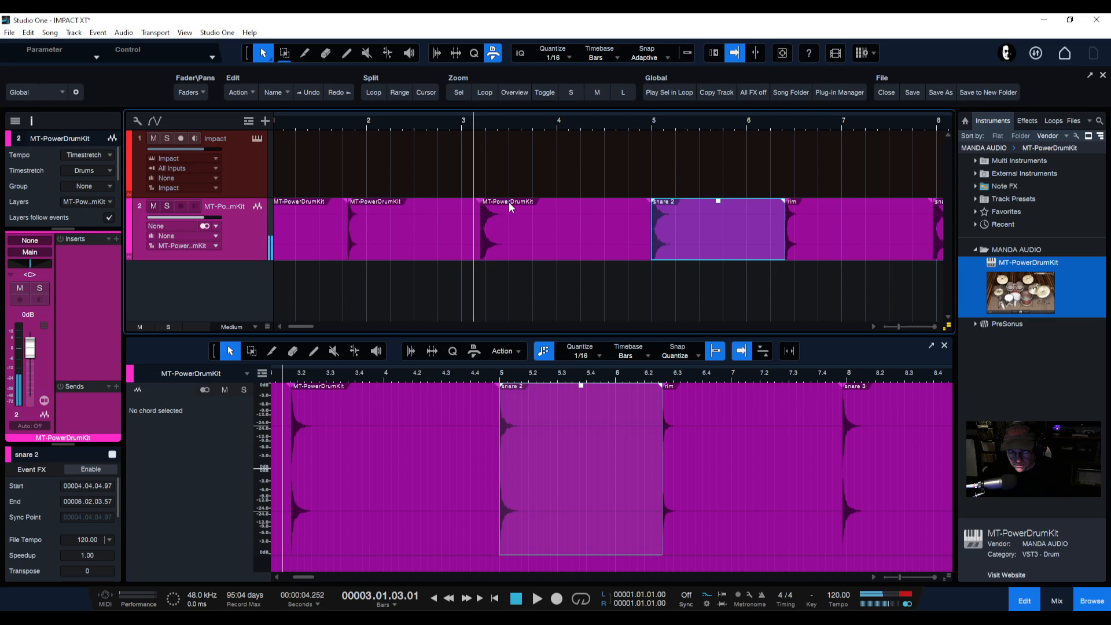
pyautogui.rightClick(512, 206)
pyautogui.click(544, 212)
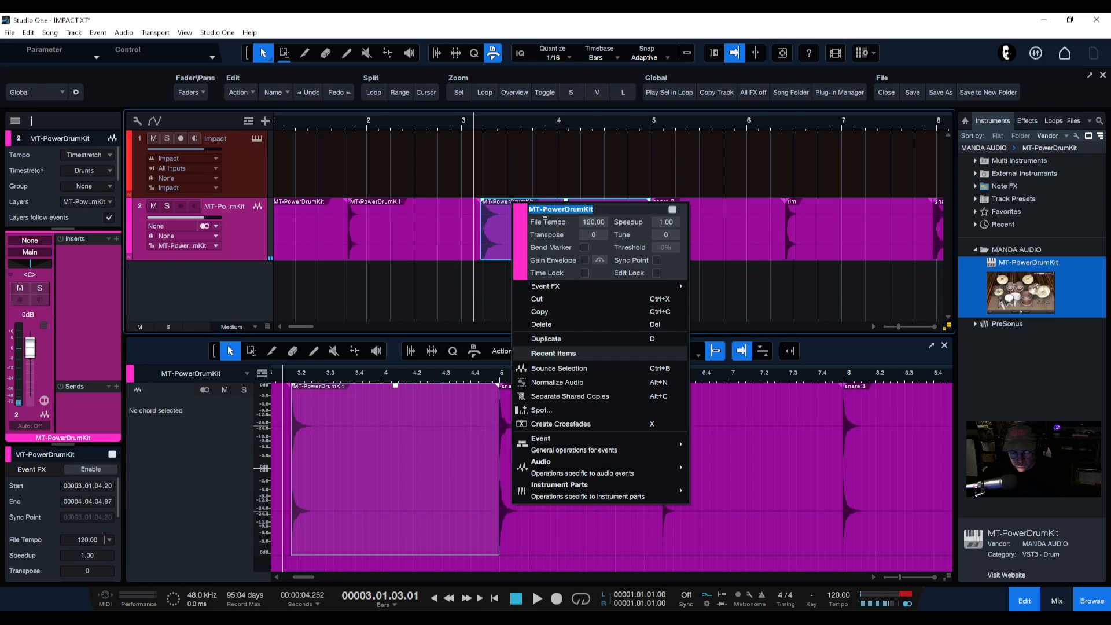
pyautogui.write('snare 1')
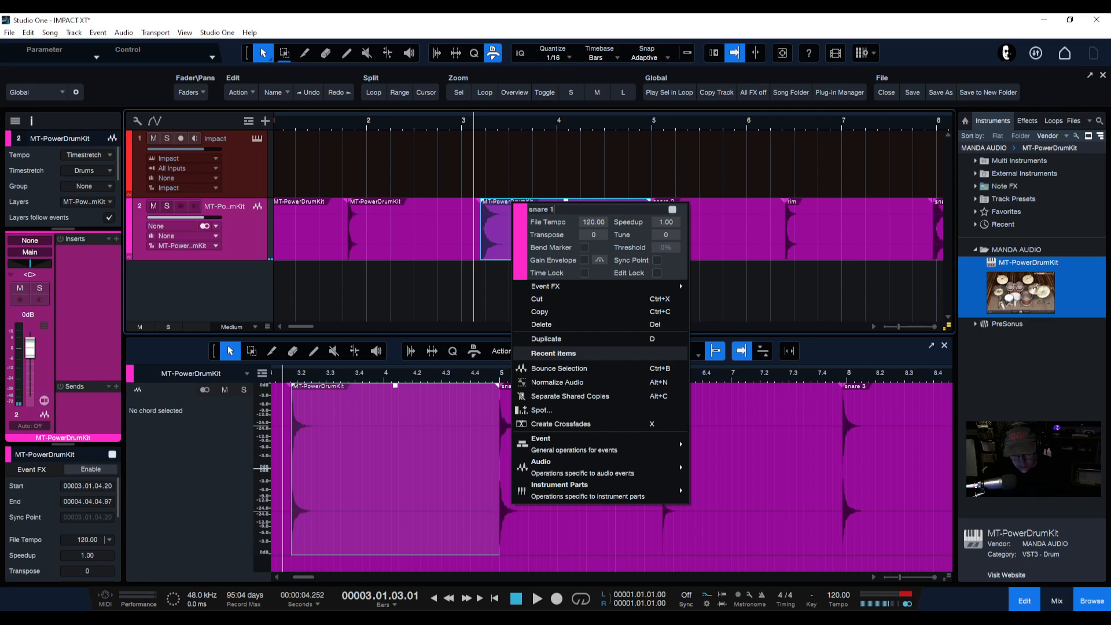
pyautogui.press('Return')
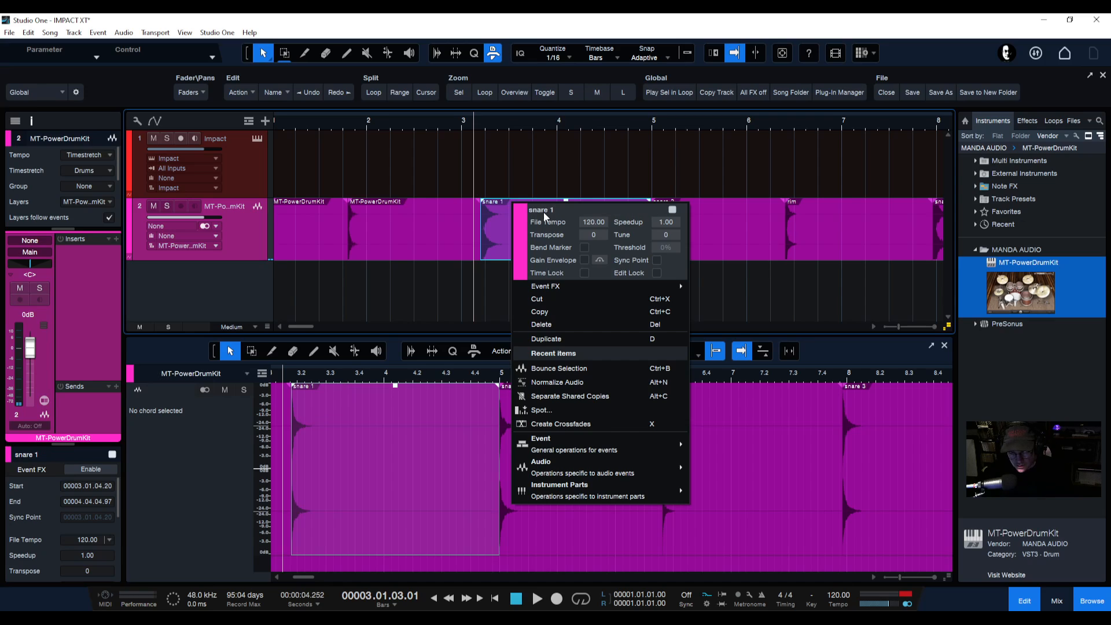
# Play back the hit just before bar 2 and rename its audio event as "kick"
pyautogui.rightClick(373, 200)
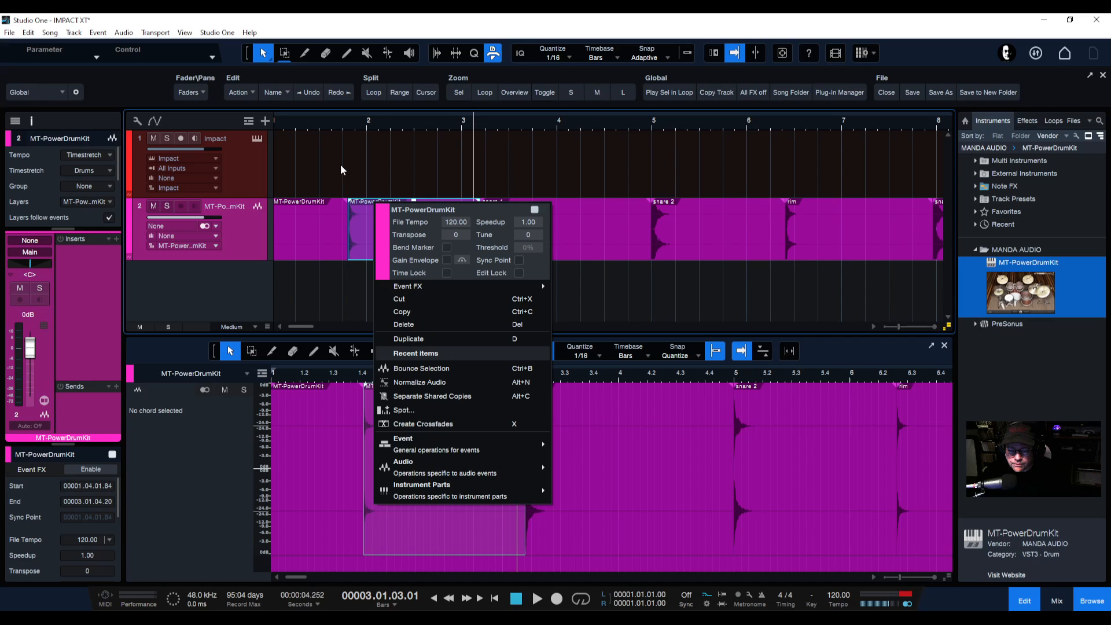
pyautogui.click(335, 121)
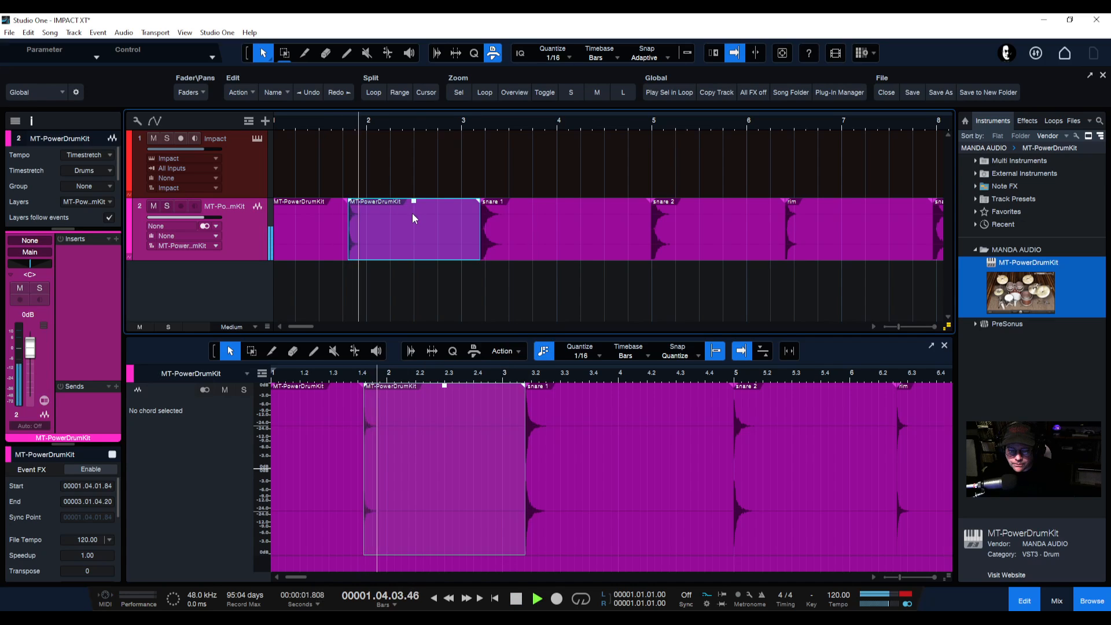
pyautogui.press('space')
pyautogui.rightClick(370, 201)
pyautogui.click(416, 210)
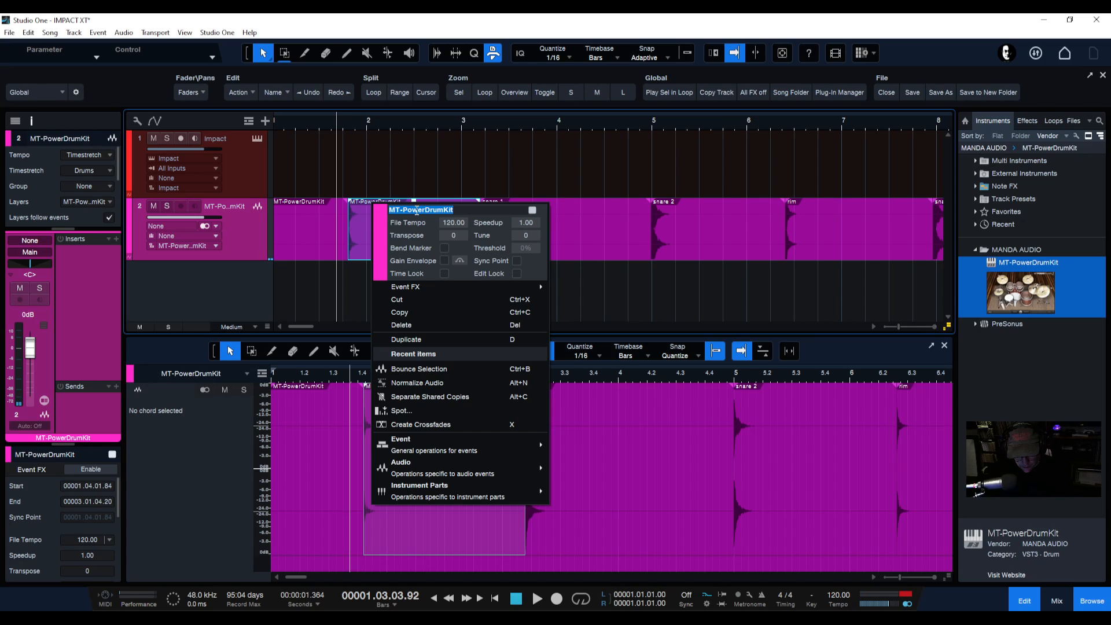
pyautogui.write('kick')
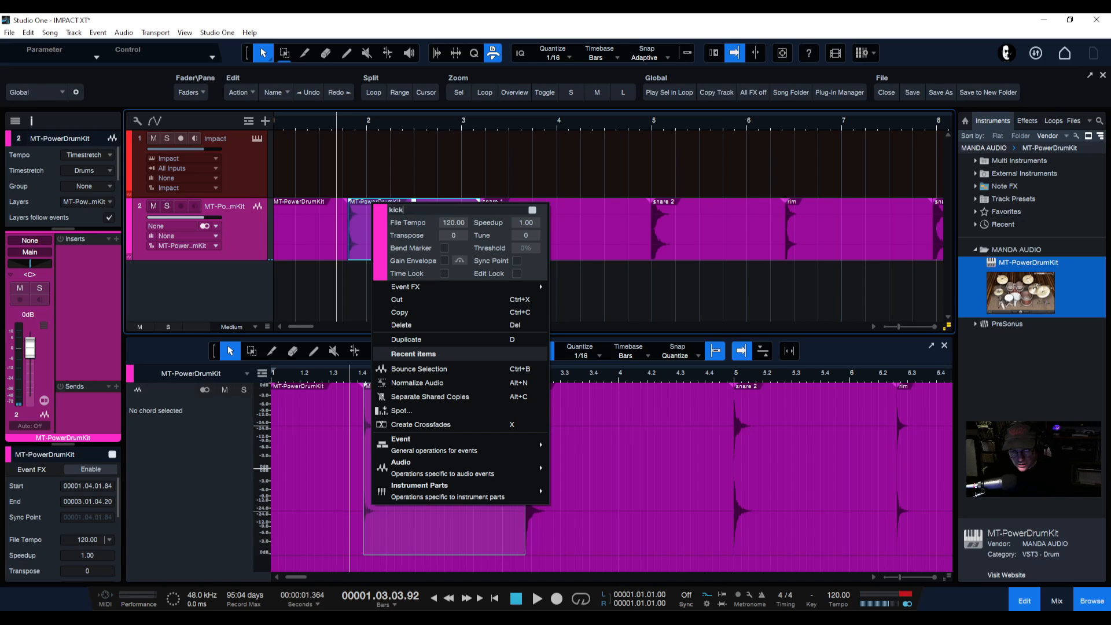
pyautogui.press('Return')
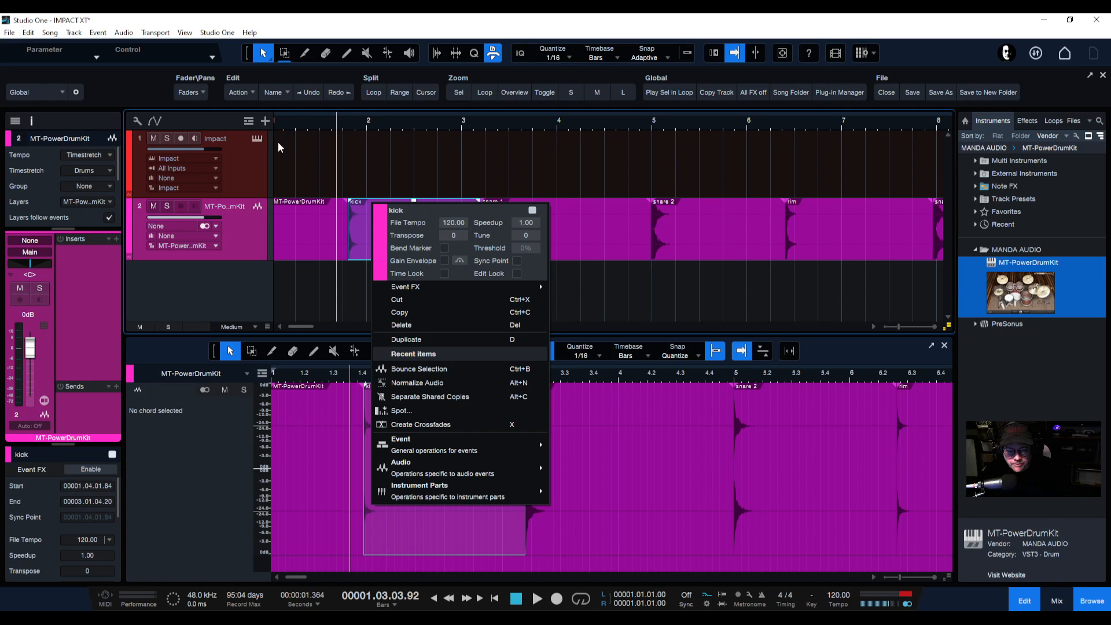
# Delete the empty audio event at the start of the track, before the kick event
pyautogui.moveTo(297, 124); pyautogui.dragTo(457, 139)
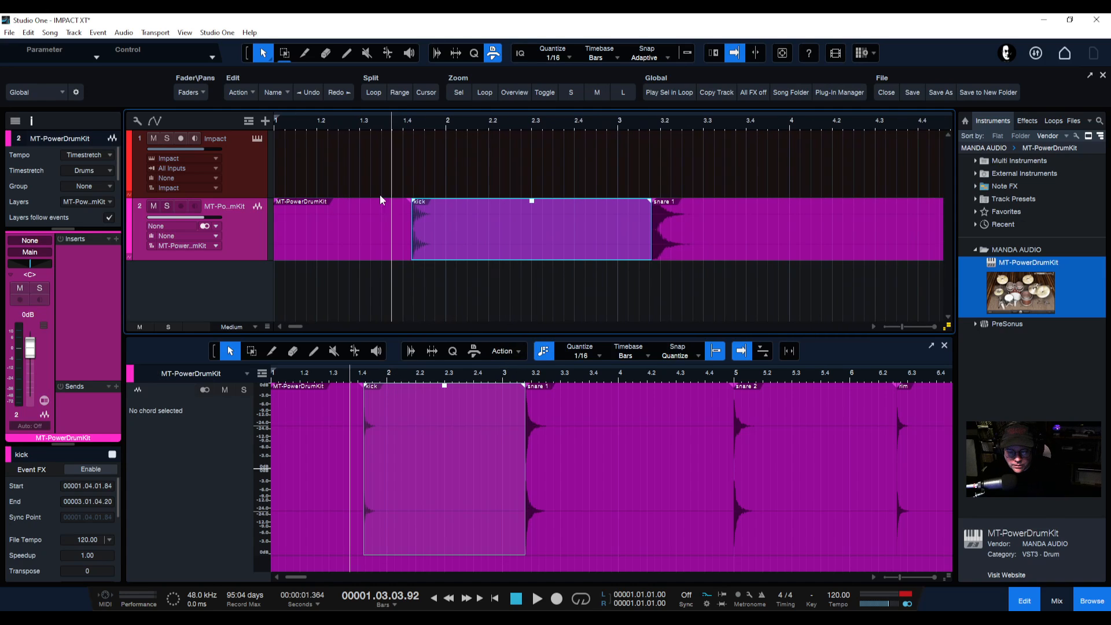
pyautogui.click(305, 232)
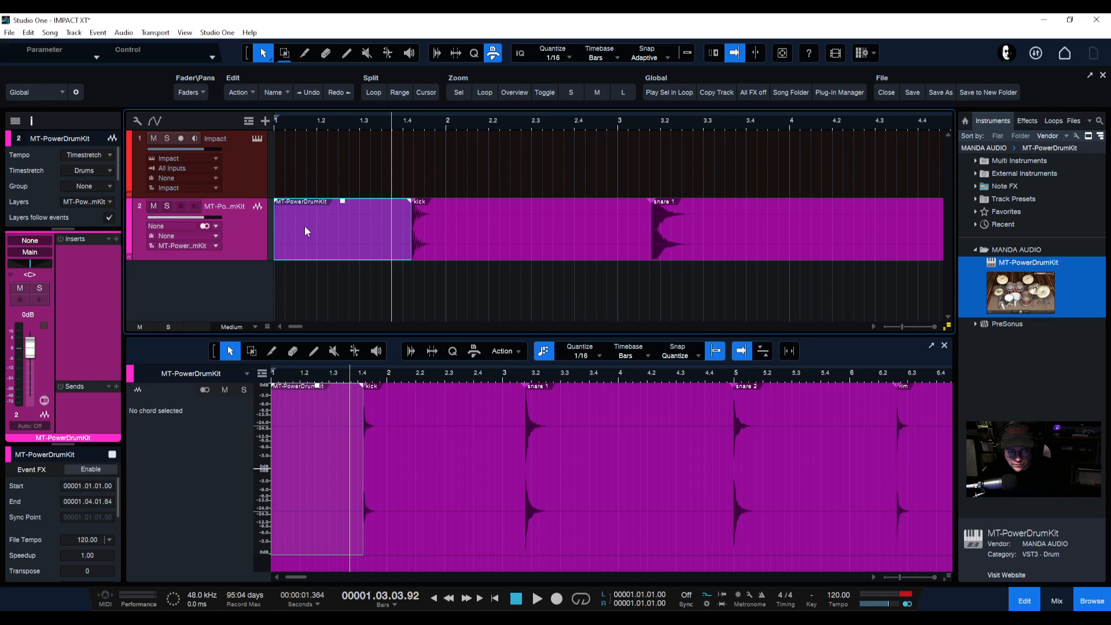
pyautogui.press('Delete')
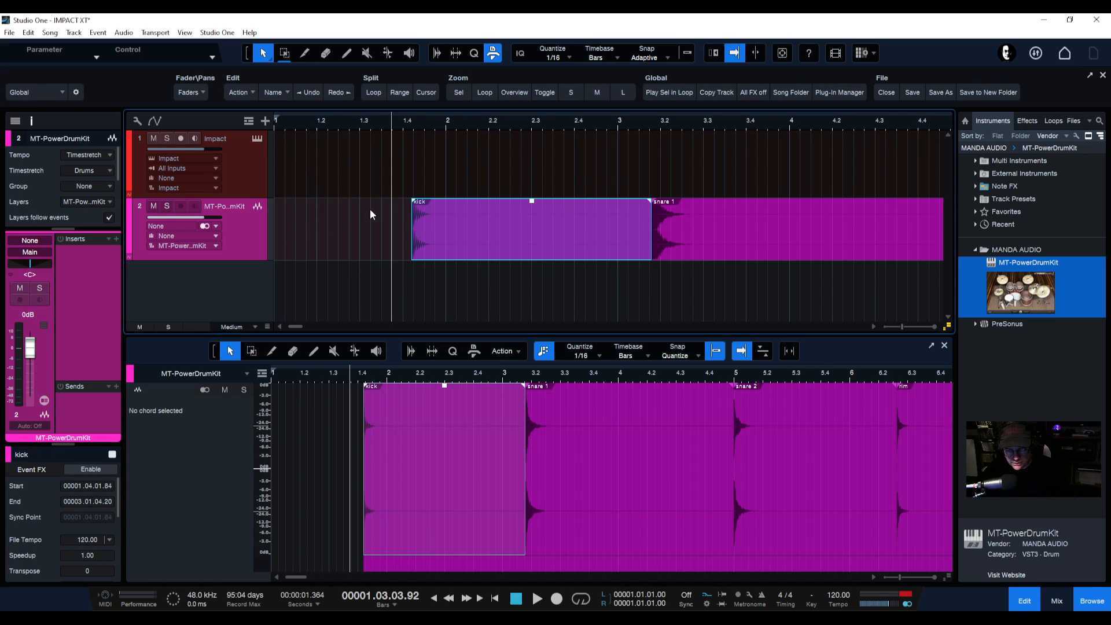
# Play back the second hit in the crash event and split the event just before it with the Split tool, at about 16.03.01.51
pyautogui.moveTo(606, 126); pyautogui.dragTo(429, 102)
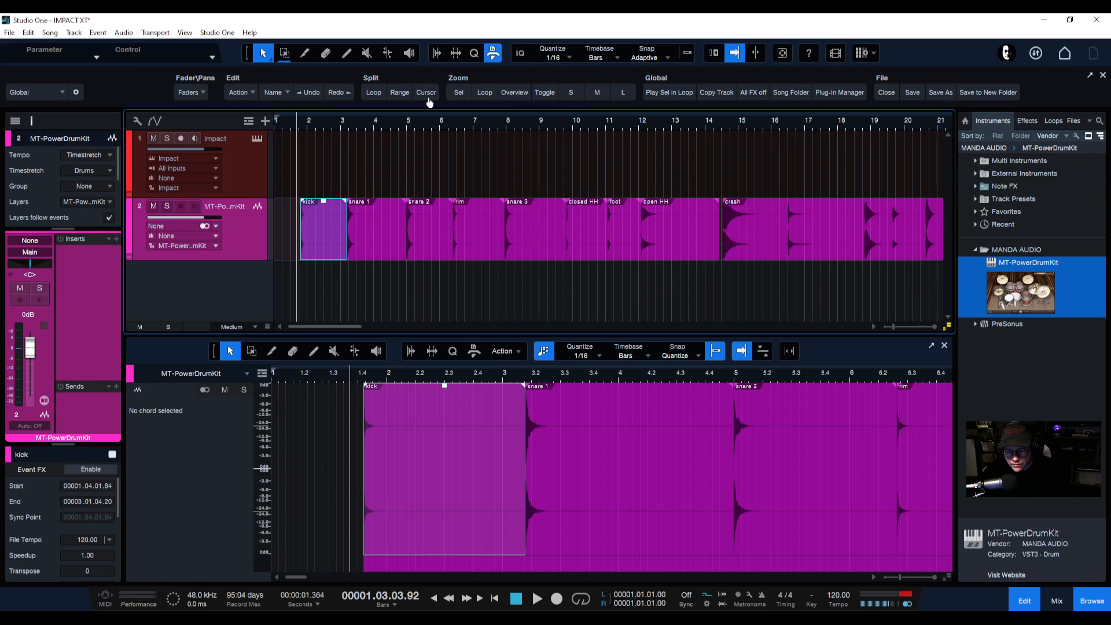
pyautogui.click(715, 232)
pyautogui.click(765, 231)
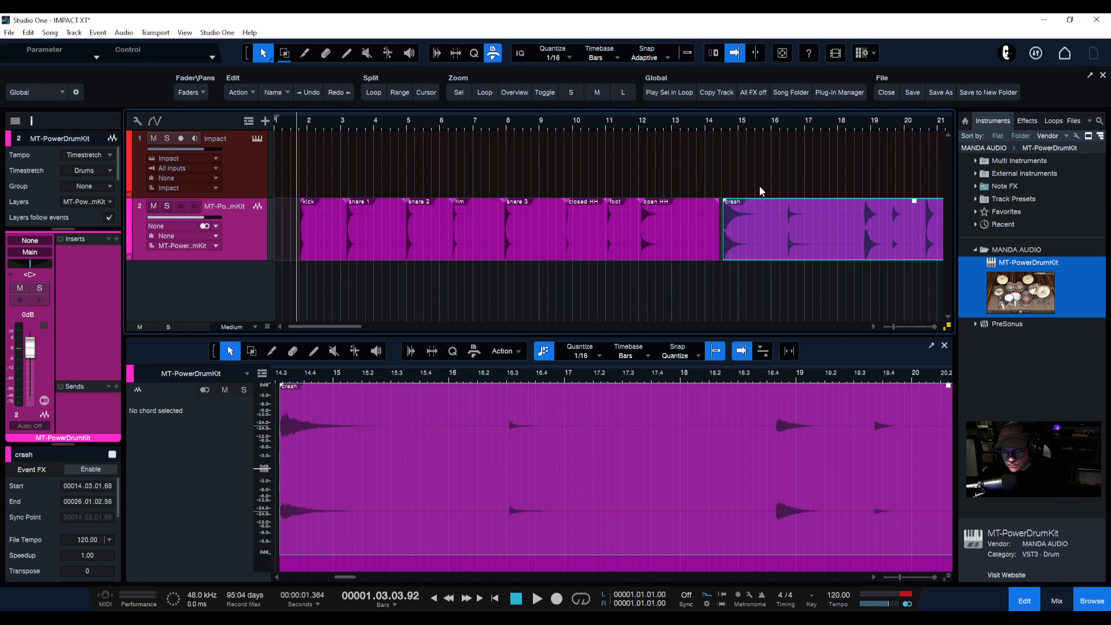
pyautogui.moveTo(775, 126); pyautogui.dragTo(605, 132)
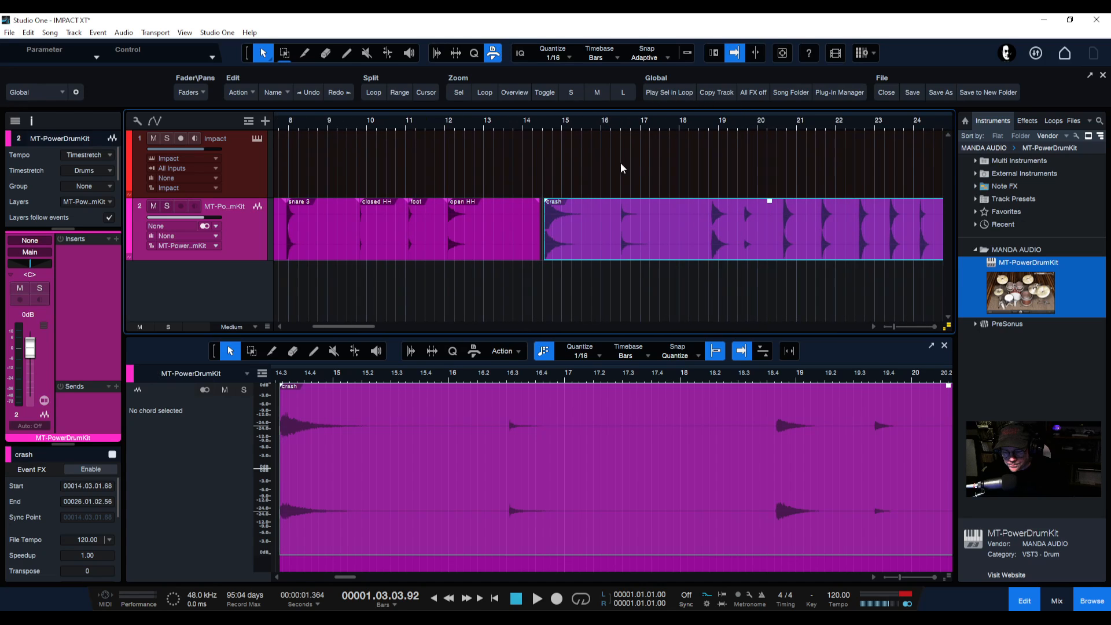
pyautogui.click(608, 124)
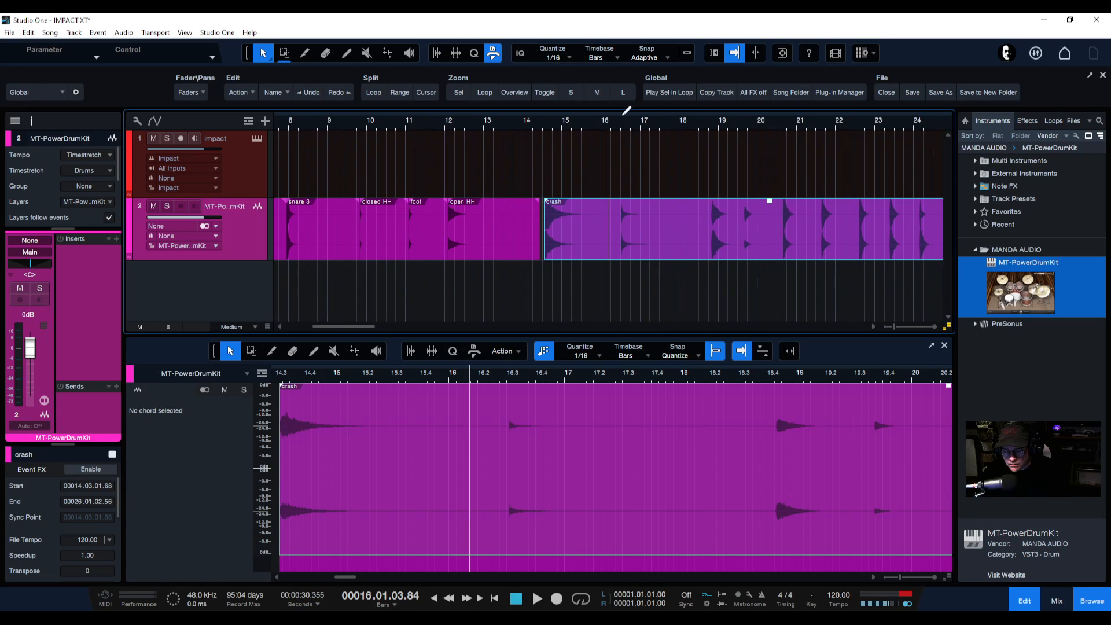
pyautogui.moveTo(626, 110); pyautogui.dragTo(566, 122)
pyautogui.press('space')
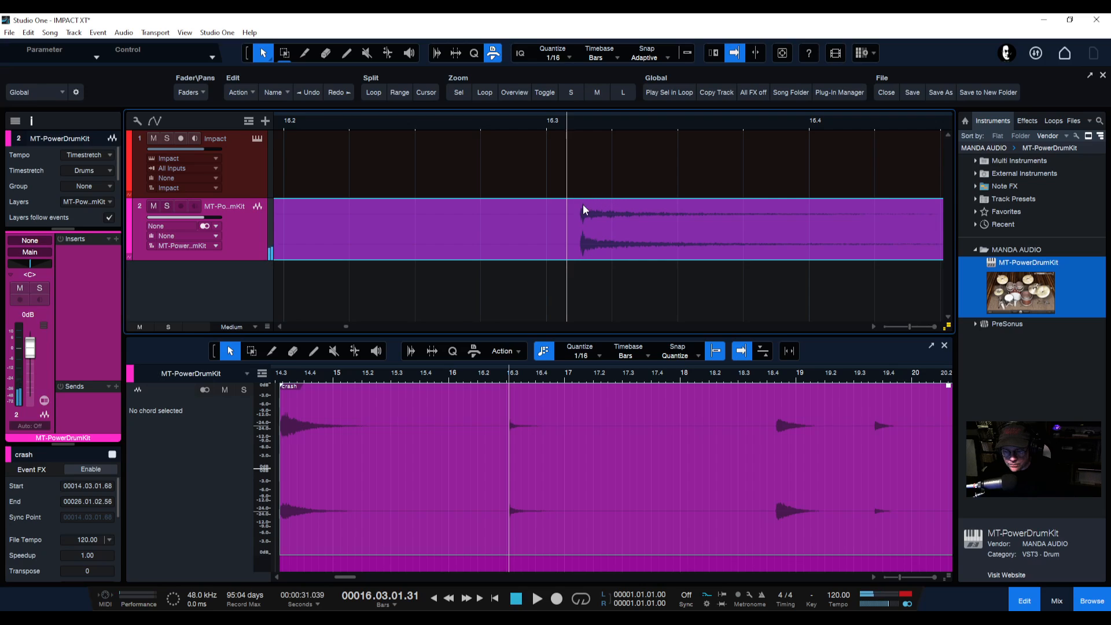
pyautogui.click(304, 52)
pyautogui.click(585, 234)
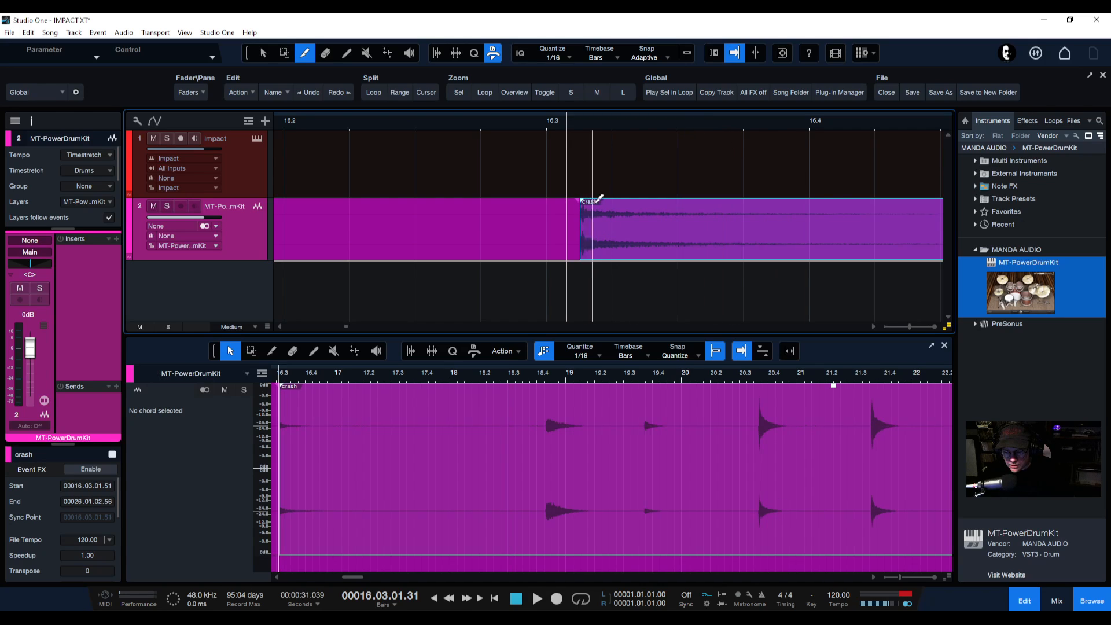
# Play back the newly split hit in bar 16 and the crash event that starts in bar 14
pyautogui.press('space')
pyautogui.press('space')
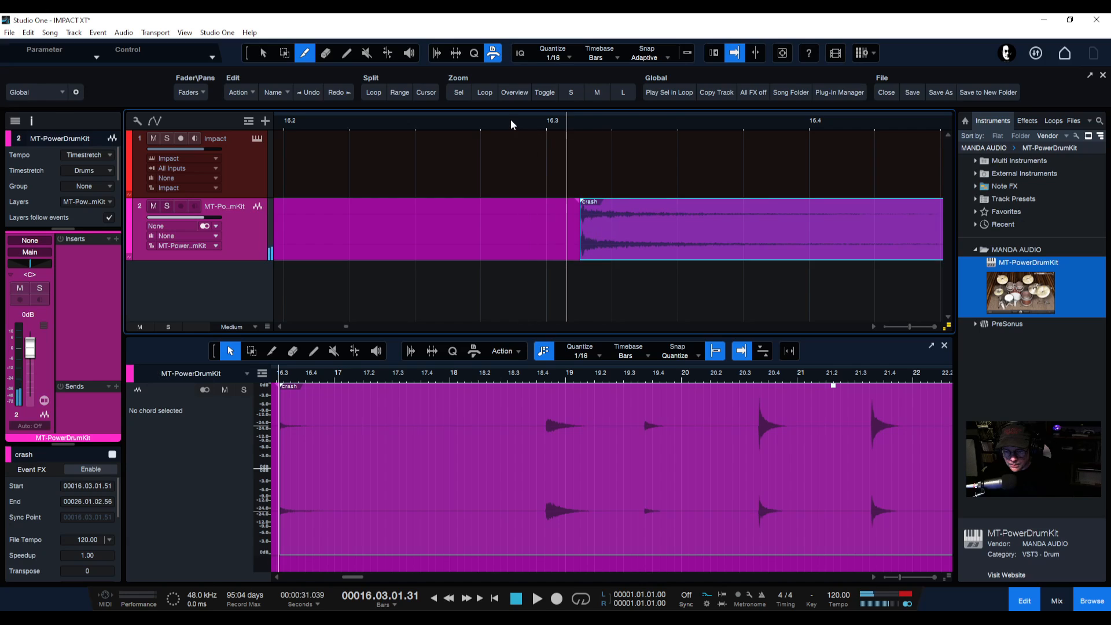
pyautogui.moveTo(511, 120); pyautogui.dragTo(688, 91)
pyautogui.click(428, 124)
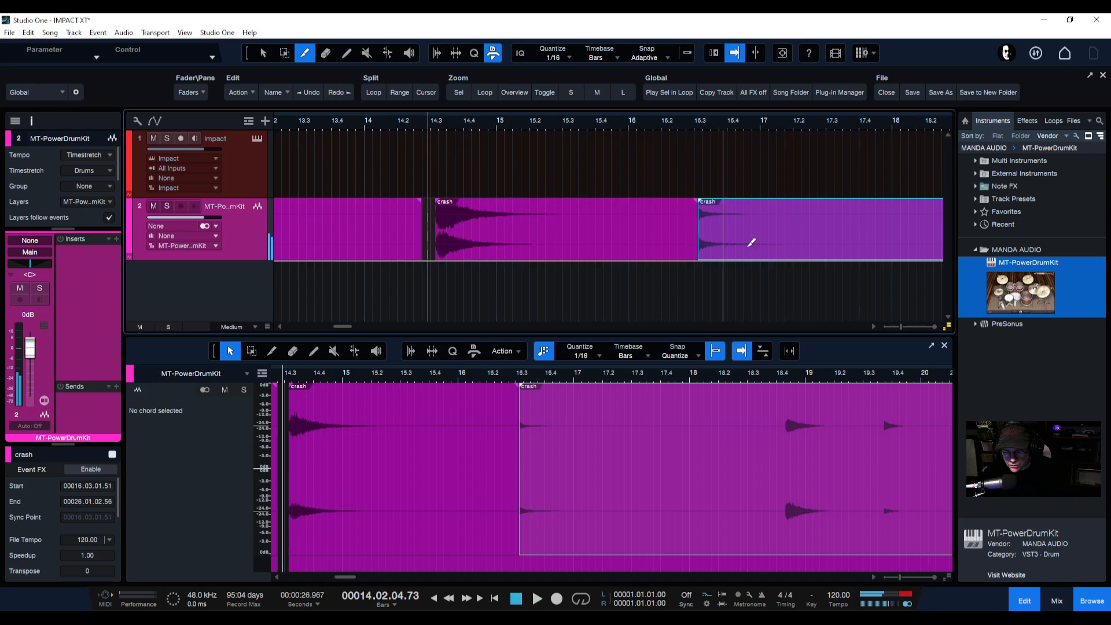
# Rename the newly split audio event that starts in bar 16 as "ride"
pyautogui.moveTo(714, 122); pyautogui.dragTo(624, 149)
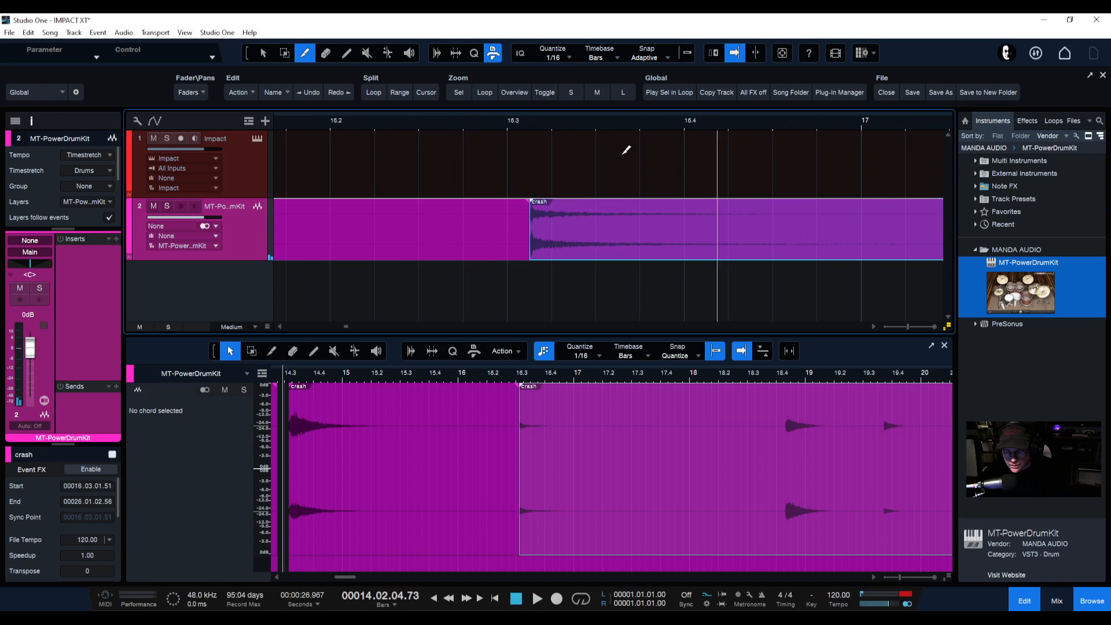
pyautogui.rightClick(549, 207)
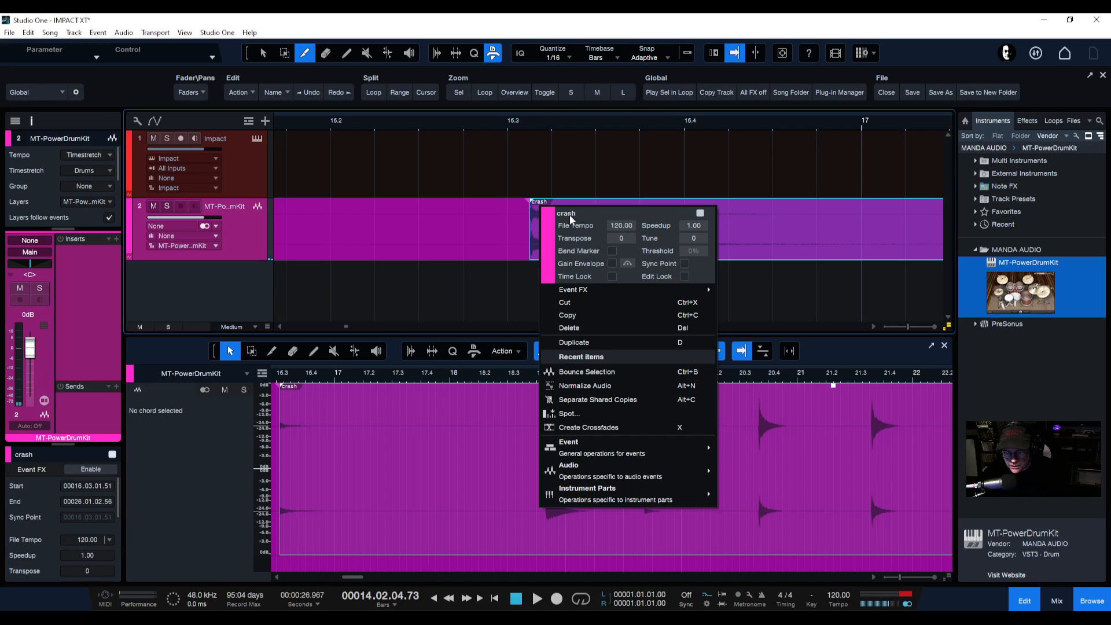
pyautogui.click(570, 214)
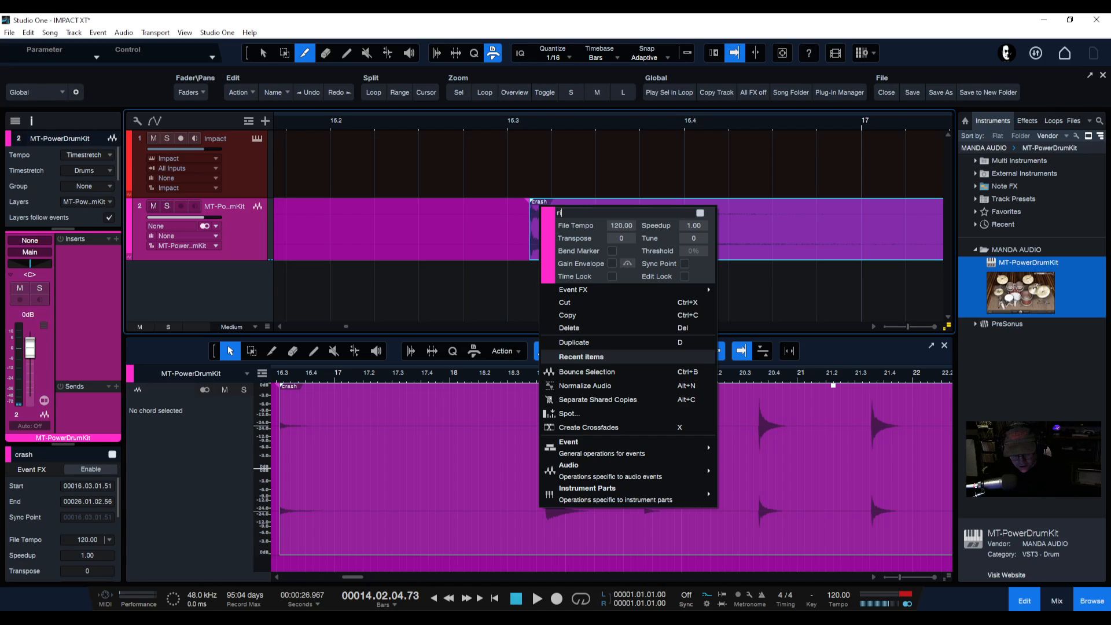
pyautogui.press('Return')
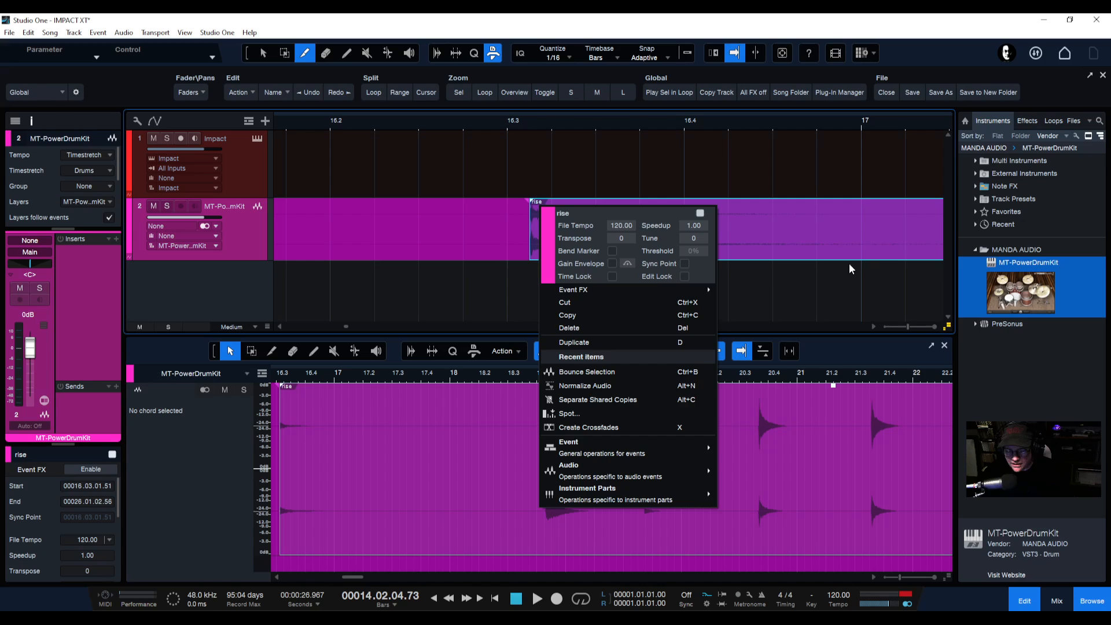
pyautogui.click(563, 214)
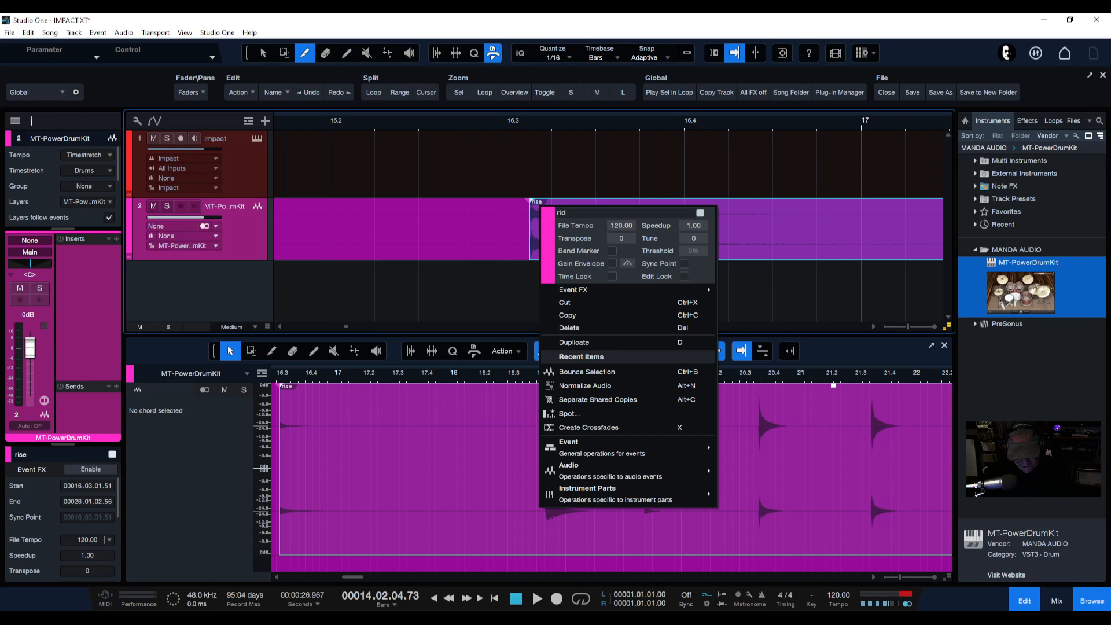
pyautogui.write('ride')
pyautogui.press('Return')
# Play back the next hit in the ride event and split the event just before it, at about 18.04.02.28
pyautogui.moveTo(680, 124); pyautogui.dragTo(514, 89)
pyautogui.moveTo(675, 129); pyautogui.dragTo(596, 136)
pyautogui.click(582, 124)
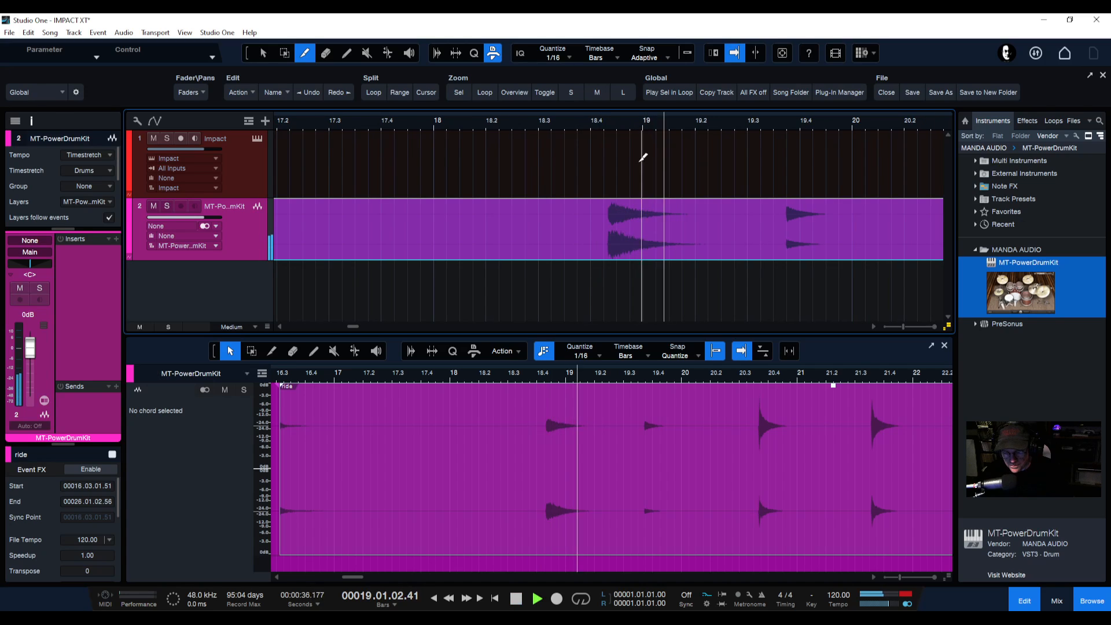
pyautogui.click(609, 222)
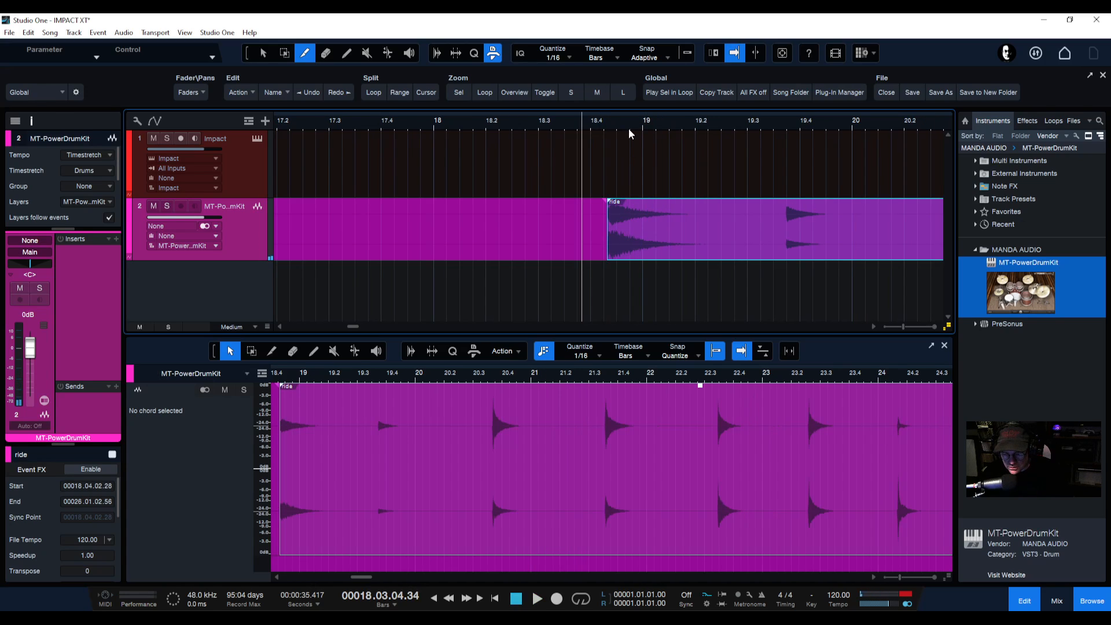
# Trim the start of the new event in bar 18 to the hit's onset, at about 18.04.02.37, and play it back
pyautogui.moveTo(614, 125); pyautogui.dragTo(615, 168)
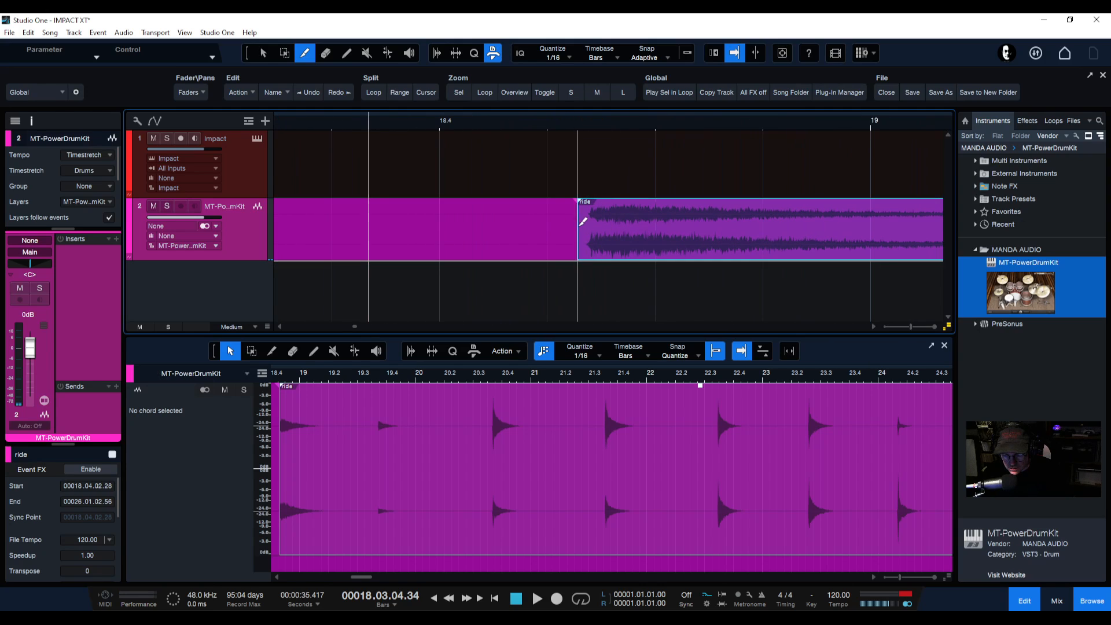
pyautogui.click(264, 54)
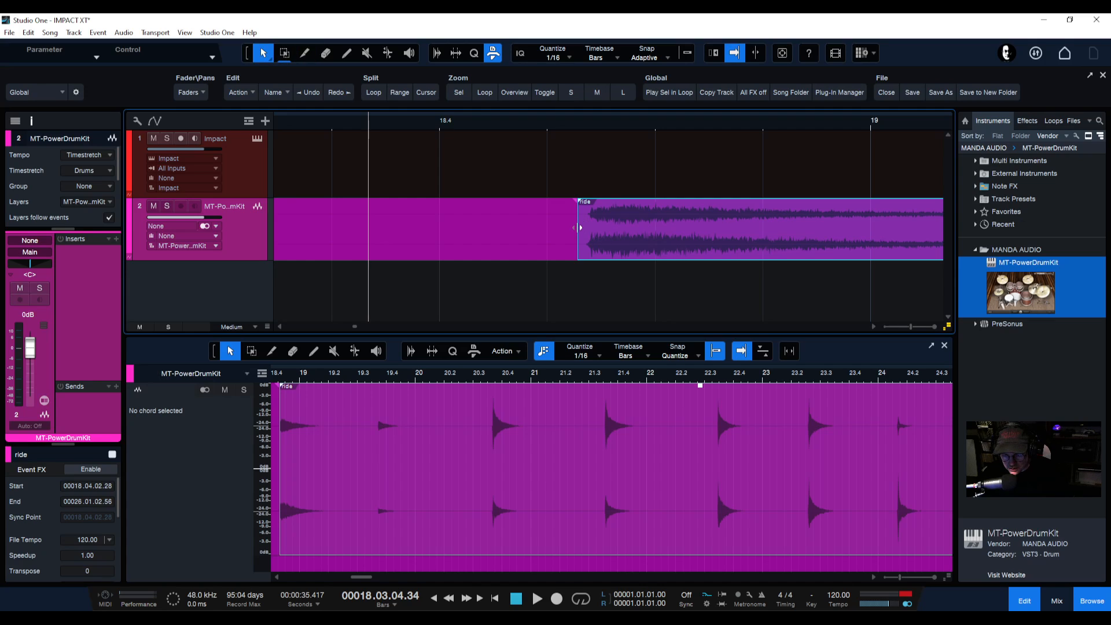
pyautogui.moveTo(578, 228); pyautogui.dragTo(584, 227)
pyautogui.click(551, 120)
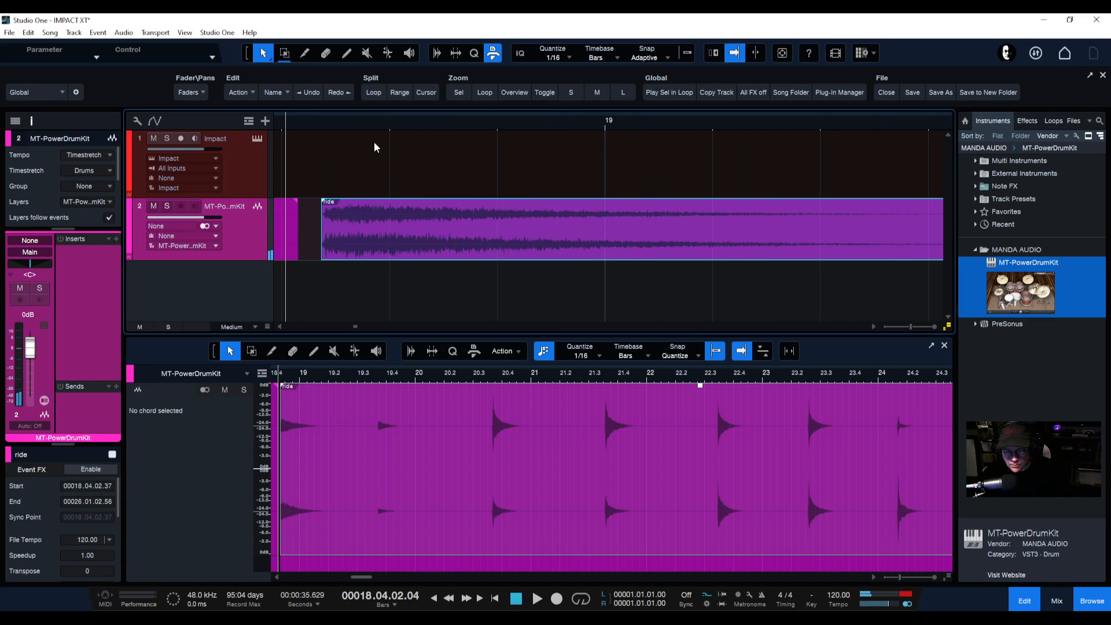
# Rename the trimmed audio event in bar 18 as "china"
pyautogui.rightClick(329, 208)
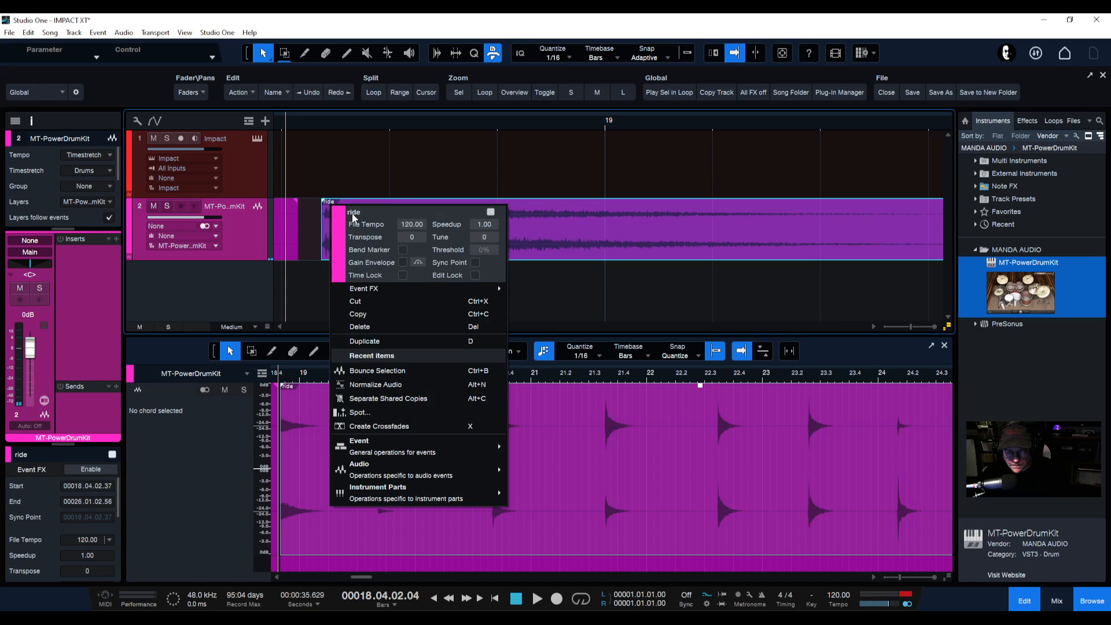
pyautogui.click(354, 213)
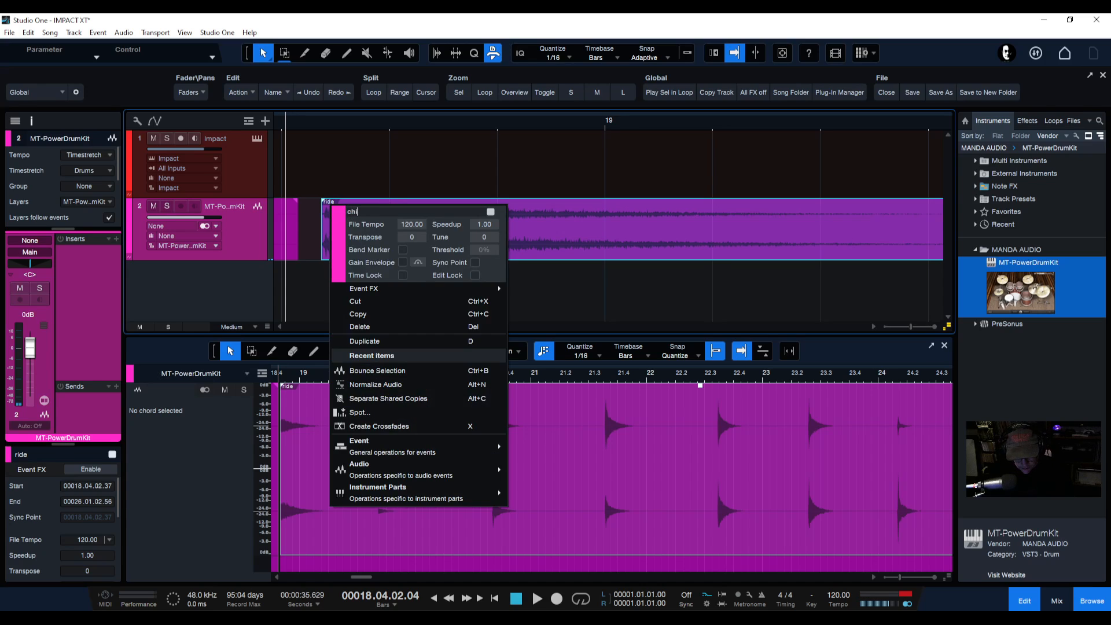
pyautogui.write('chine')
pyautogui.press('Return')
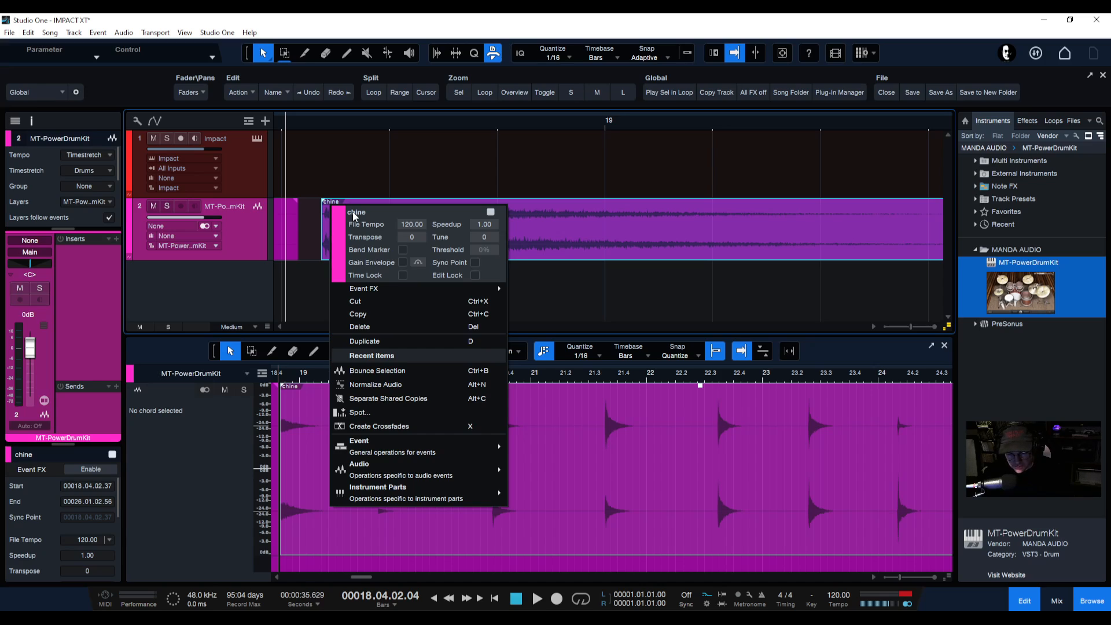
pyautogui.click(357, 210)
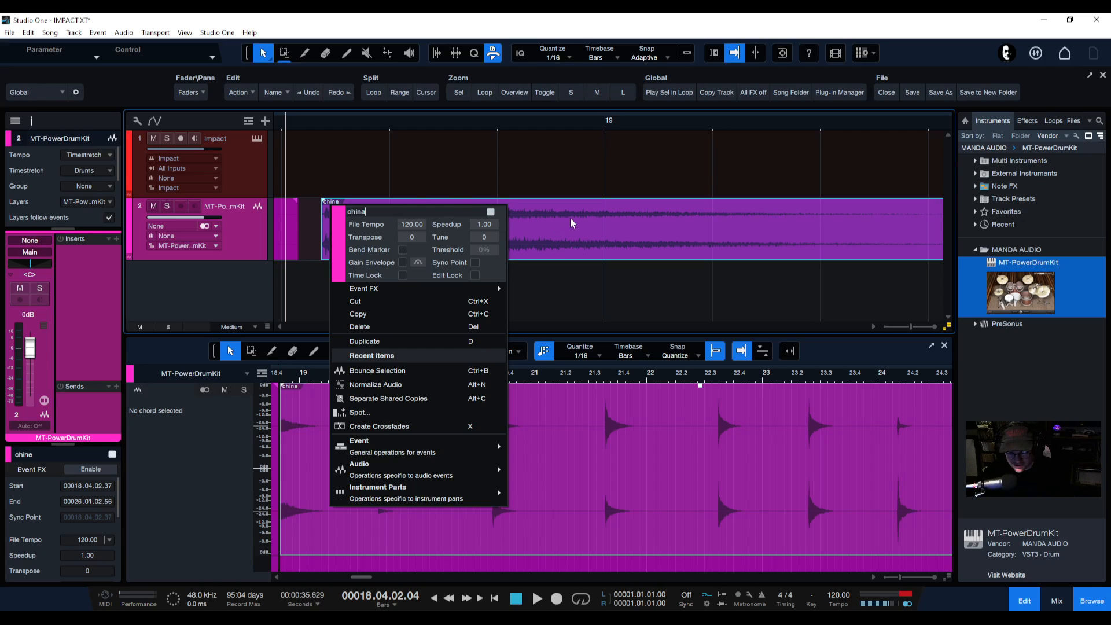
pyautogui.write('china')
pyautogui.press('Return')
# Play back the two hits that follow the china cymbal, in bars 19 and 20
pyautogui.click(559, 93)
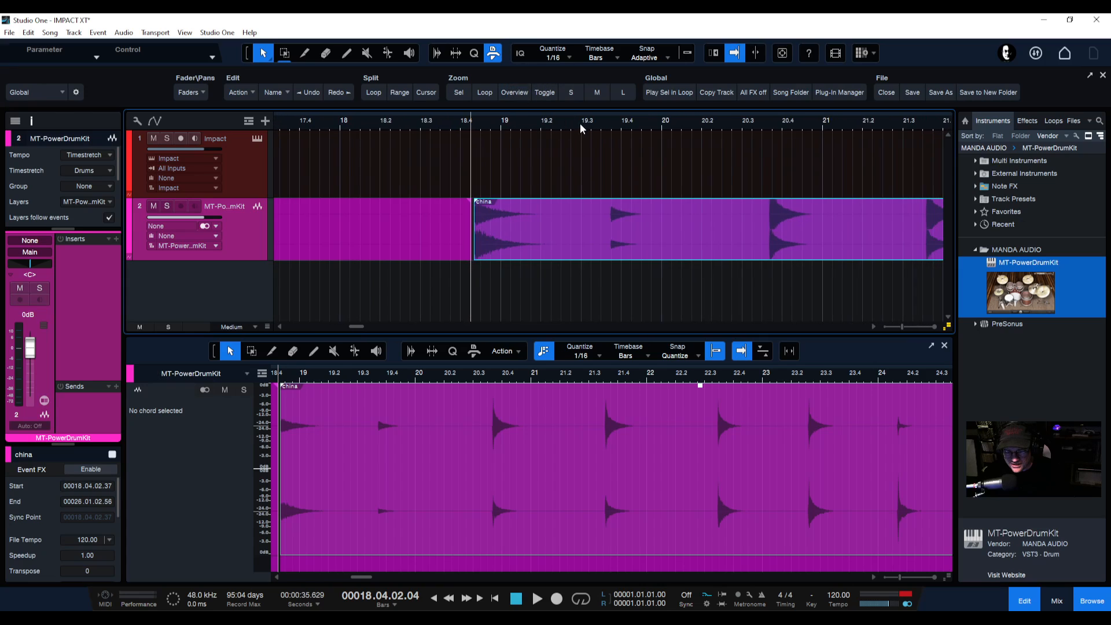
pyautogui.moveTo(618, 127); pyautogui.dragTo(578, 165)
pyautogui.click(531, 124)
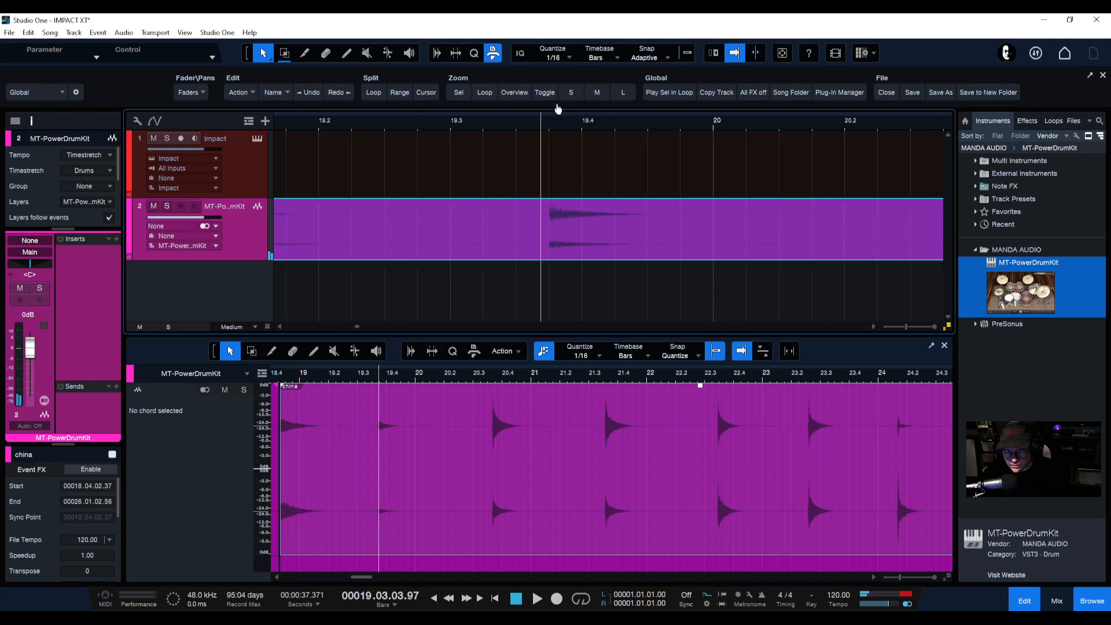
pyautogui.click(470, 93)
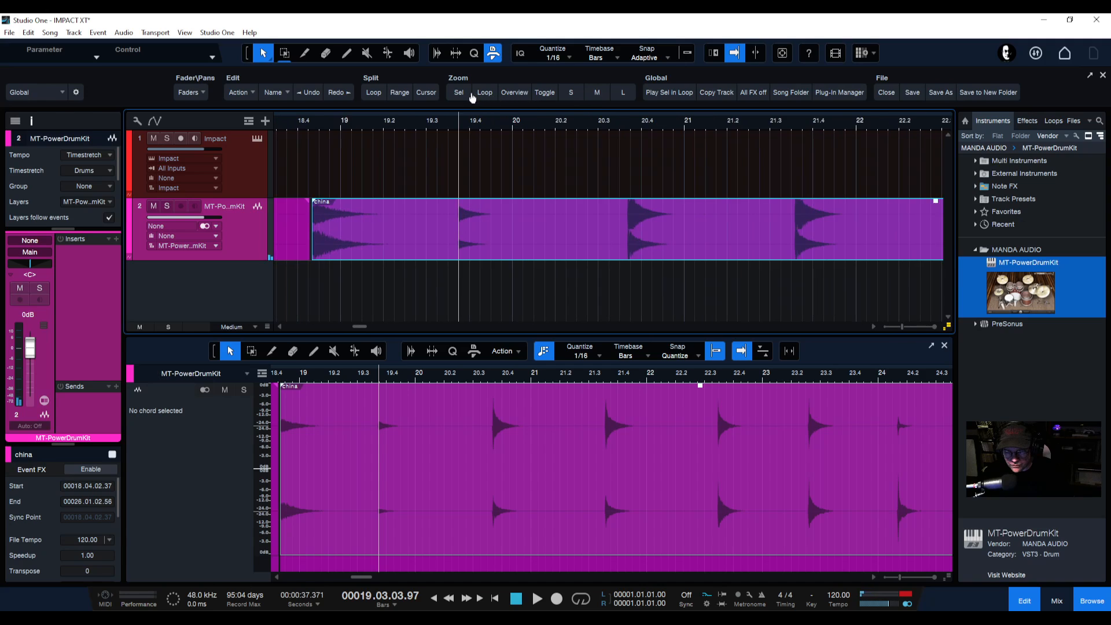
pyautogui.click(620, 124)
# Split the china event with the Split tool just before its second and third hits, at about 19.03.03.78 and 20.03.03.81
pyautogui.rightClick(499, 207)
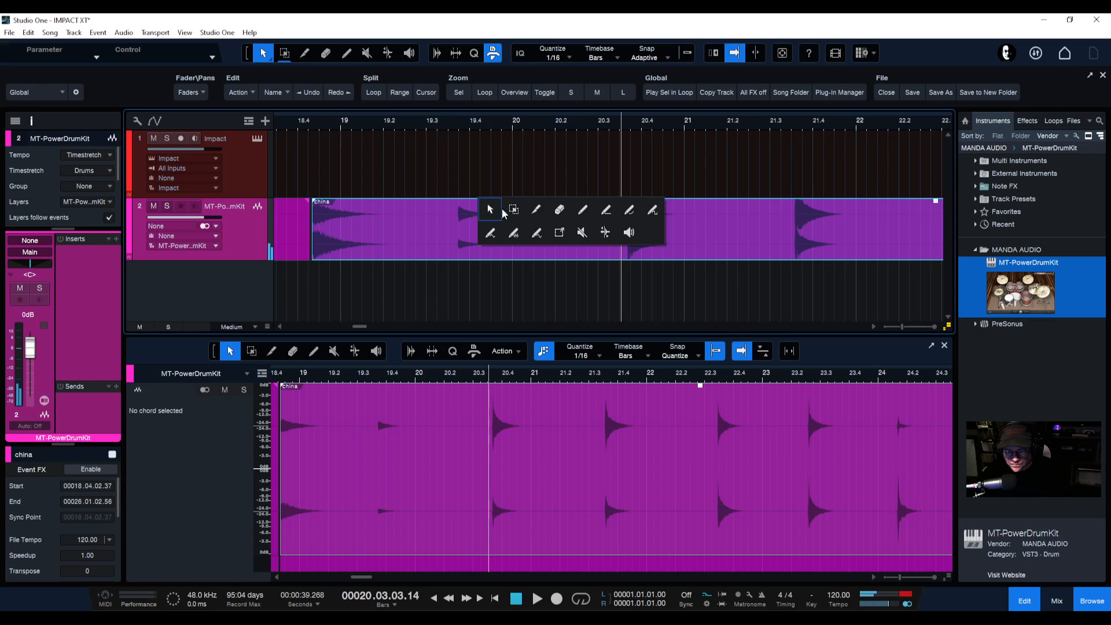
pyautogui.click(536, 212)
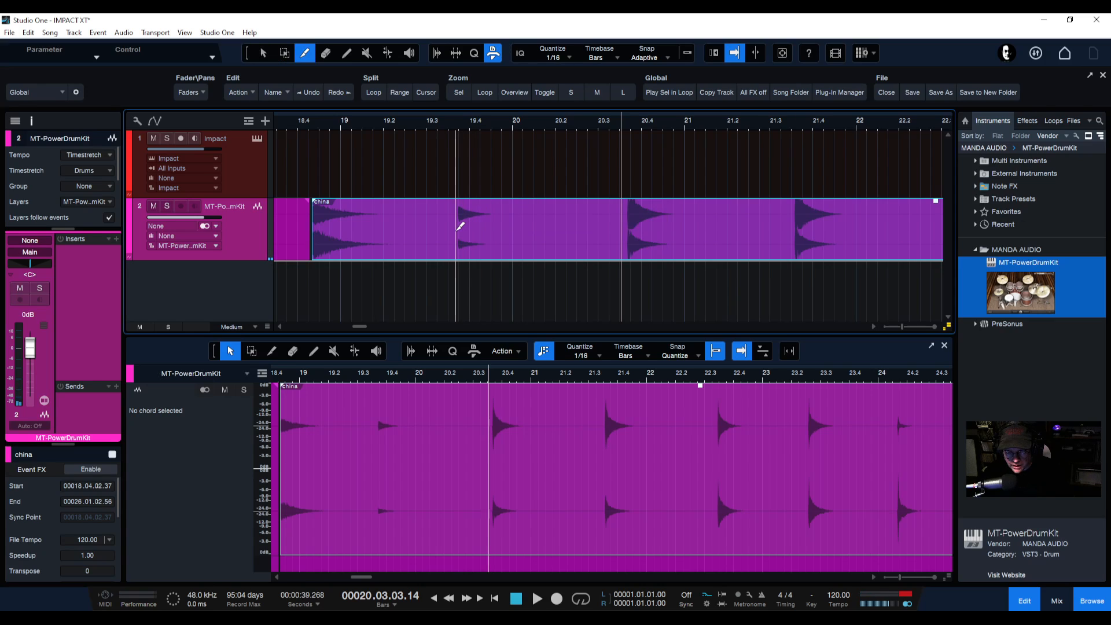
pyautogui.click(460, 226)
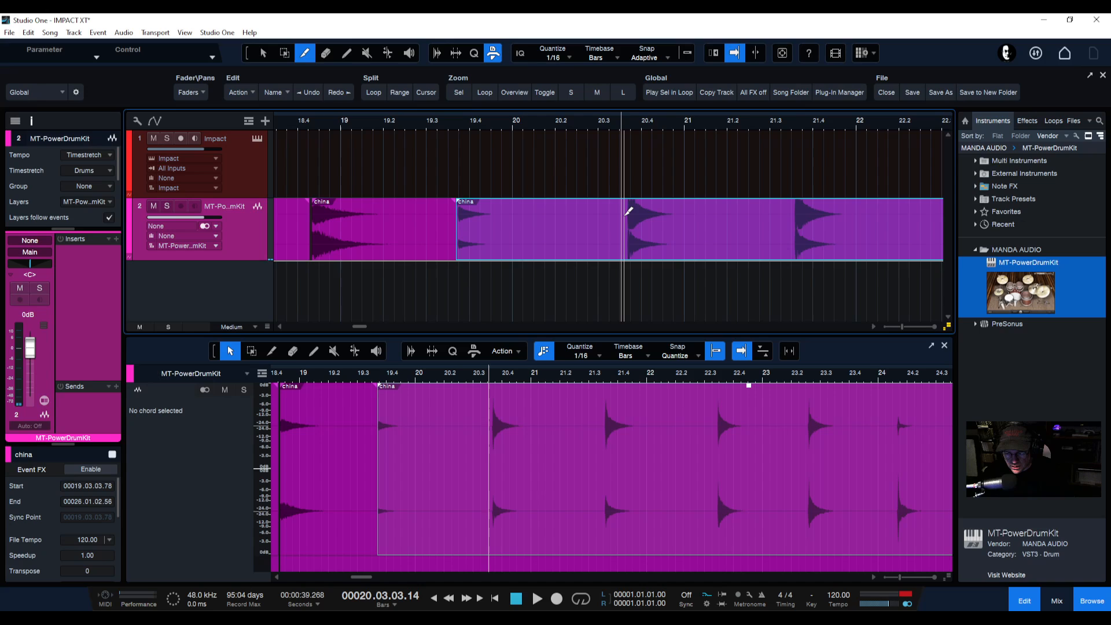
pyautogui.scroll(5, 630, 132)
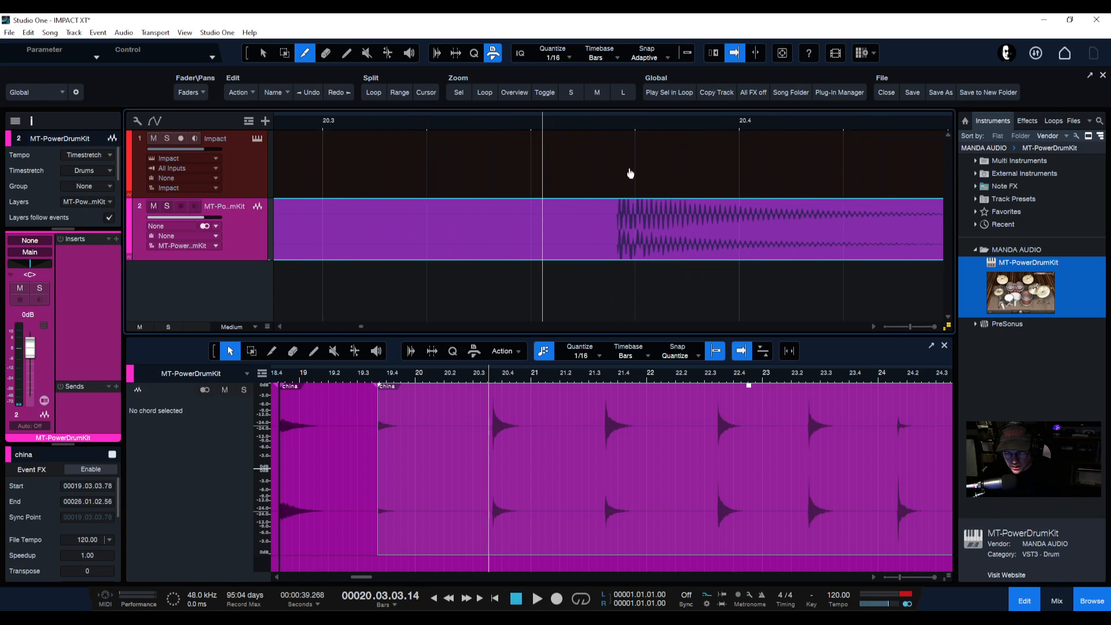
pyautogui.click(617, 218)
pyautogui.scroll(-5, 576, 131)
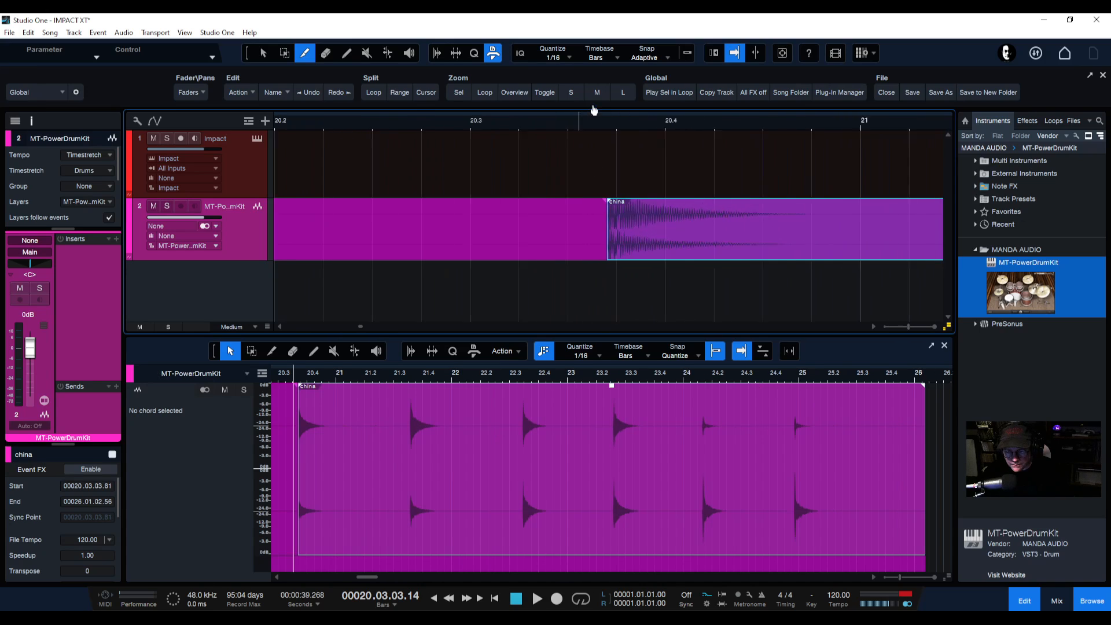
# Split the short event between bars 19 and 20 at about 19.04.04.79 and erase both of its parts
pyautogui.rightClick(487, 223)
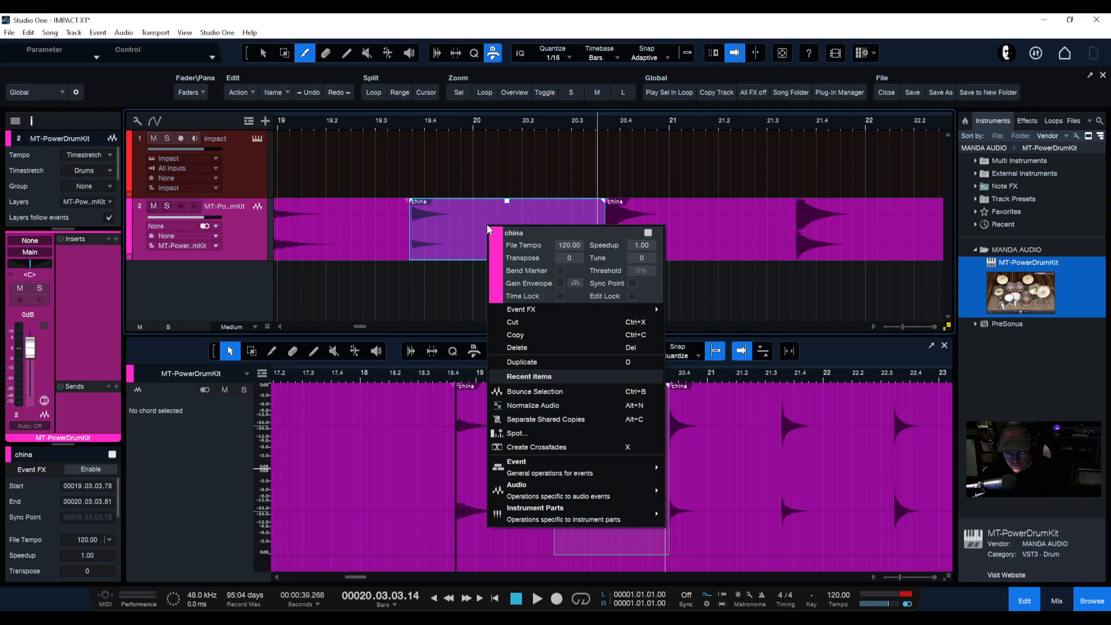
pyautogui.click(471, 237)
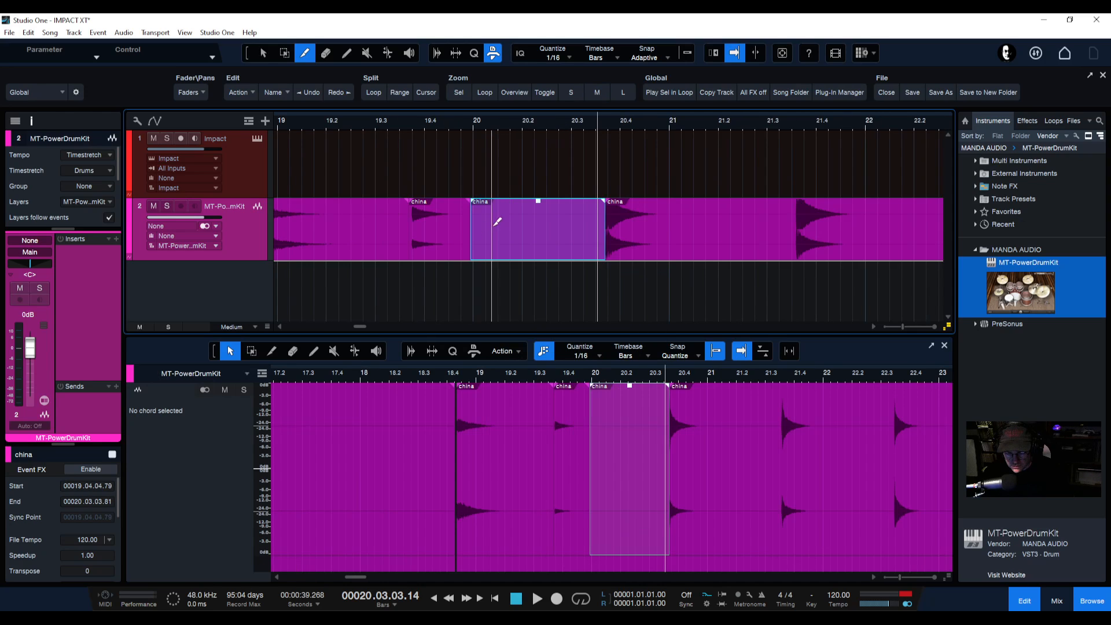
pyautogui.rightClick(497, 228)
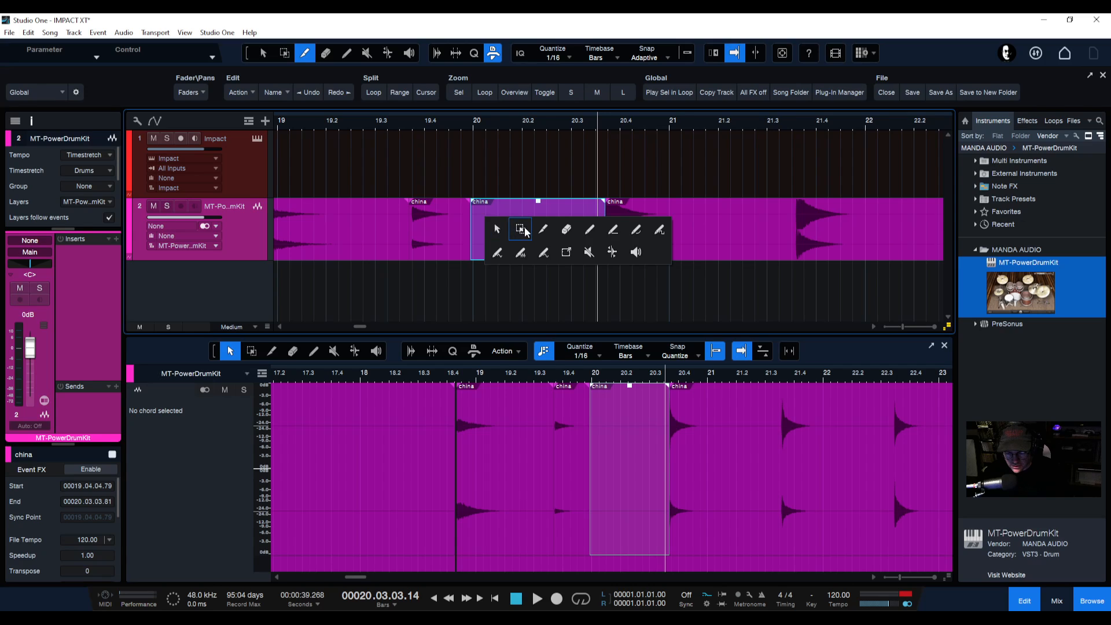
pyautogui.click(566, 230)
pyautogui.click(544, 229)
pyautogui.click(470, 224)
# Move the remaining event earlier to start at about 19.04.01.02, closing most of the gap, and play back its second hit
pyautogui.rightClick(608, 217)
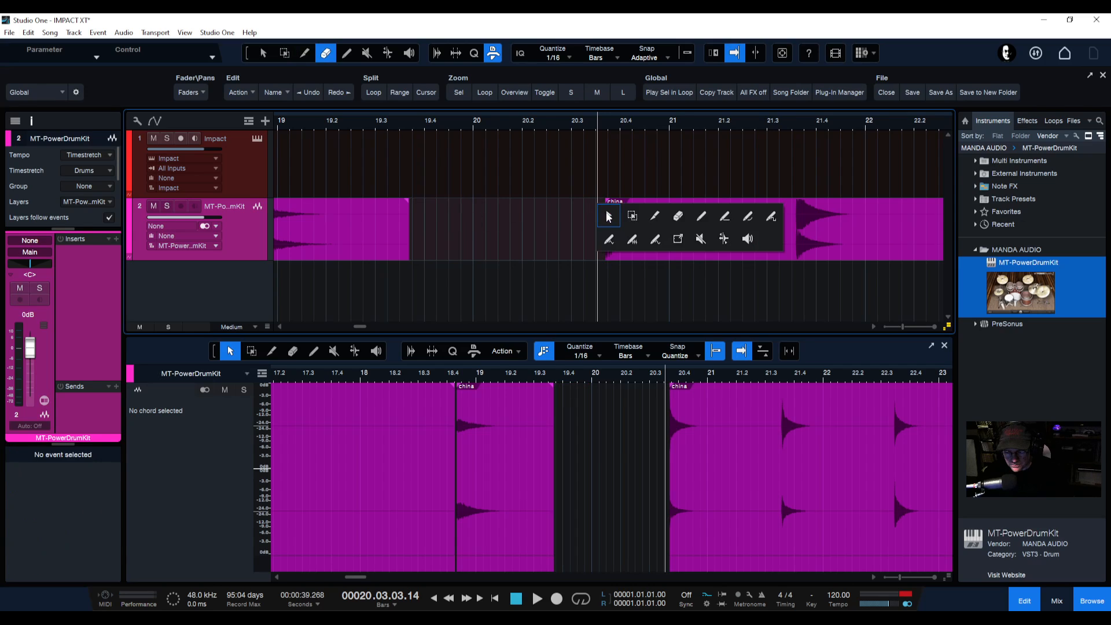
pyautogui.click(608, 217)
pyautogui.moveTo(737, 232); pyautogui.dragTo(557, 228)
pyautogui.click(612, 124)
pyautogui.press('f')
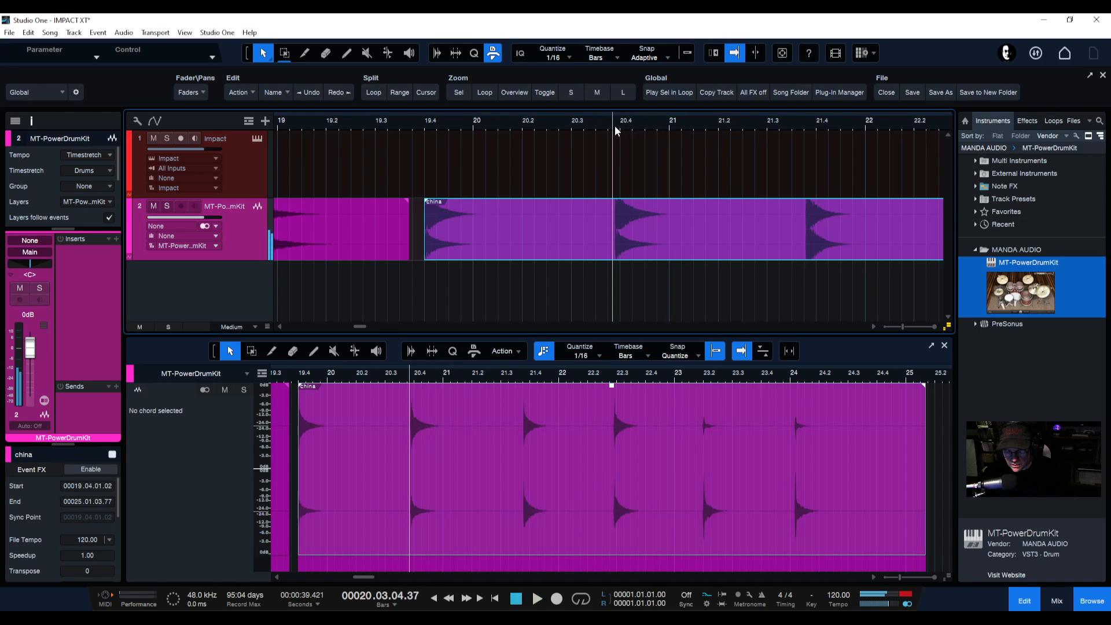
# Rename the moved audio event in bar 19 as "tom 1"
pyautogui.moveTo(606, 125); pyautogui.dragTo(579, 106)
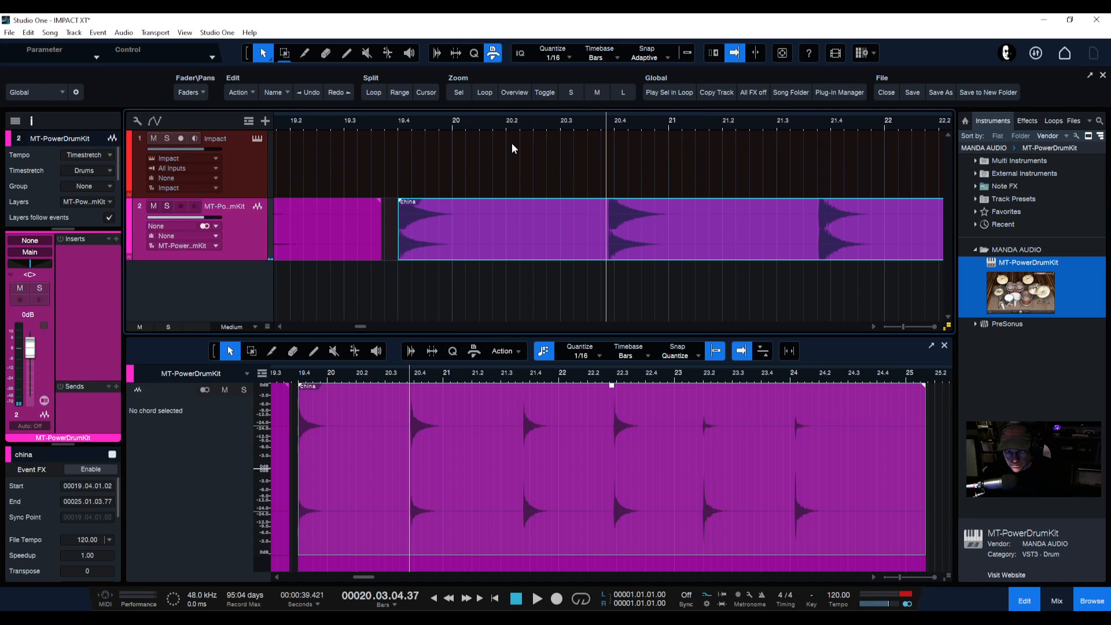
pyautogui.rightClick(411, 205)
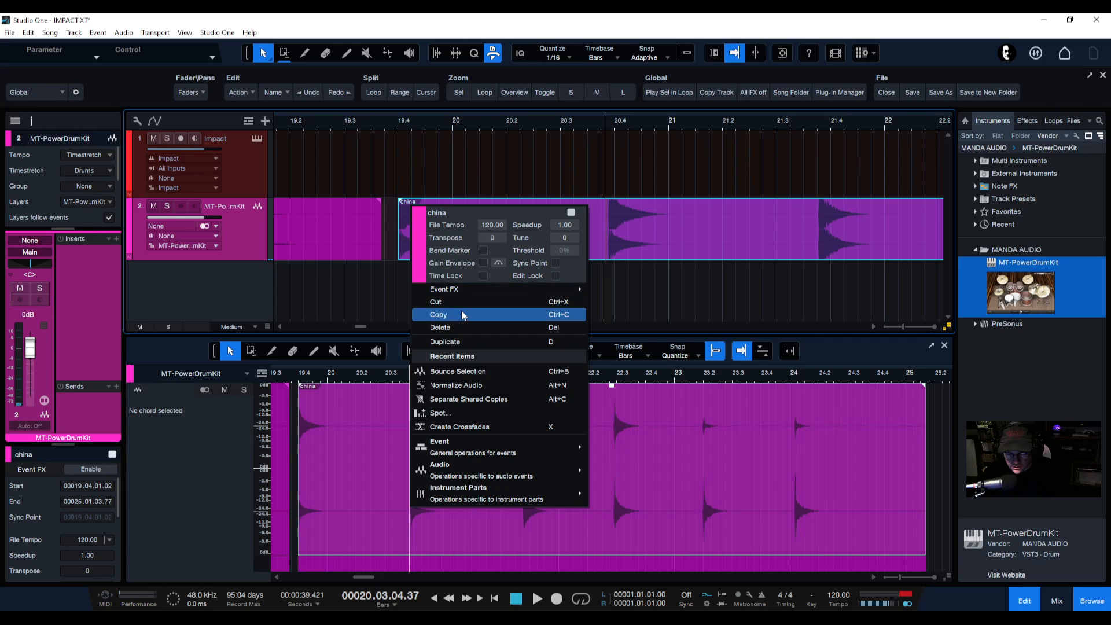
pyautogui.click(437, 213)
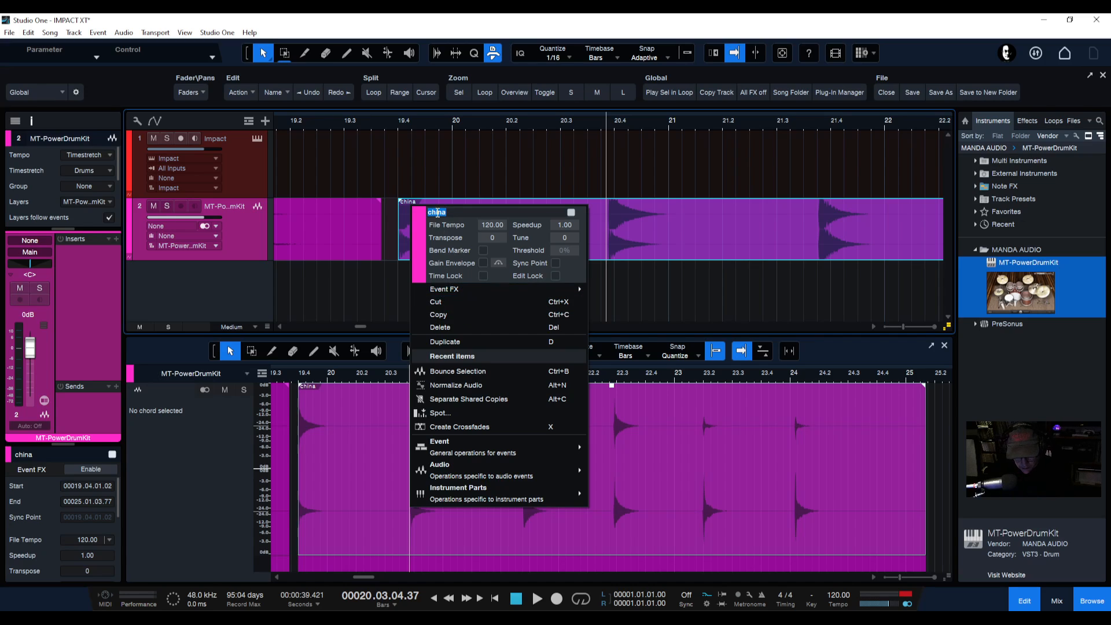
pyautogui.press('Return')
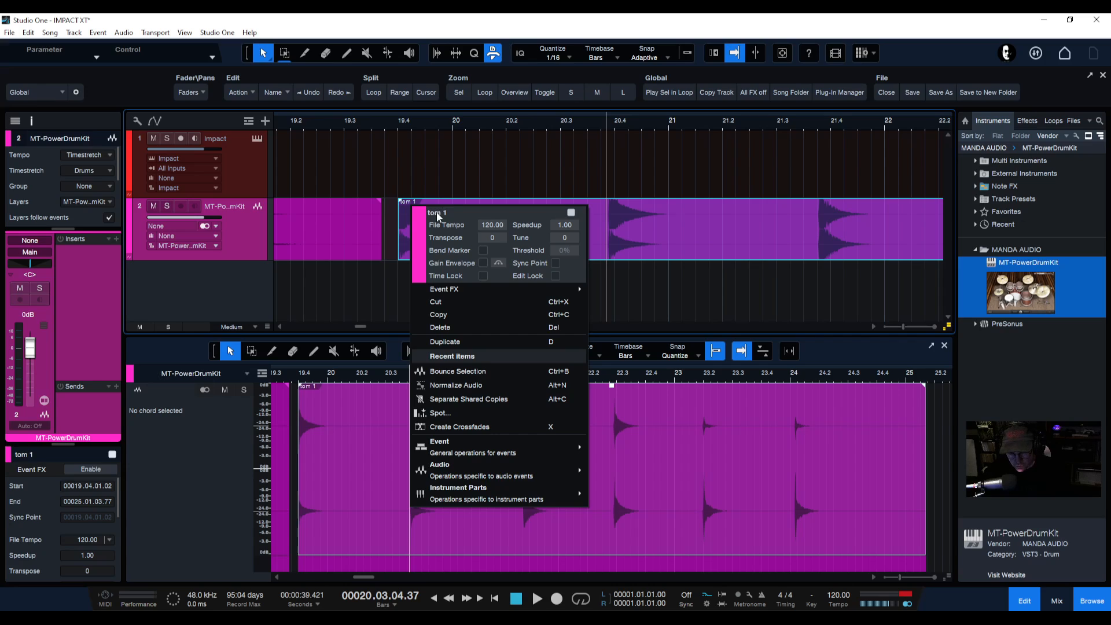
# Play back the second and third hits in the tom 1 event, in bars 20 and 21
pyautogui.click(618, 135)
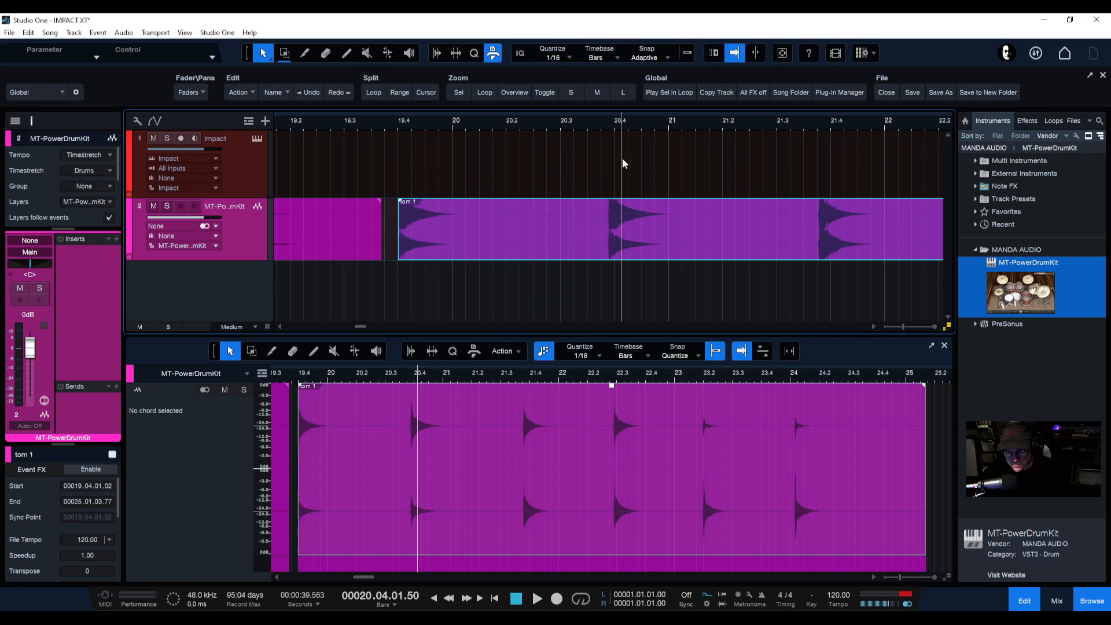
pyautogui.click(569, 120)
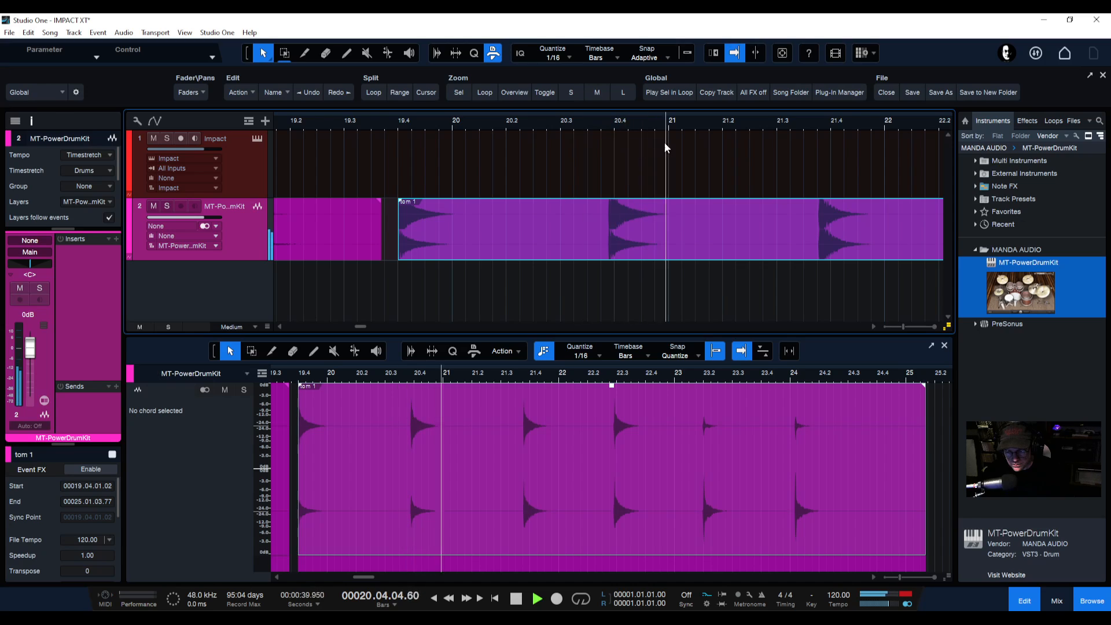
pyautogui.press('space')
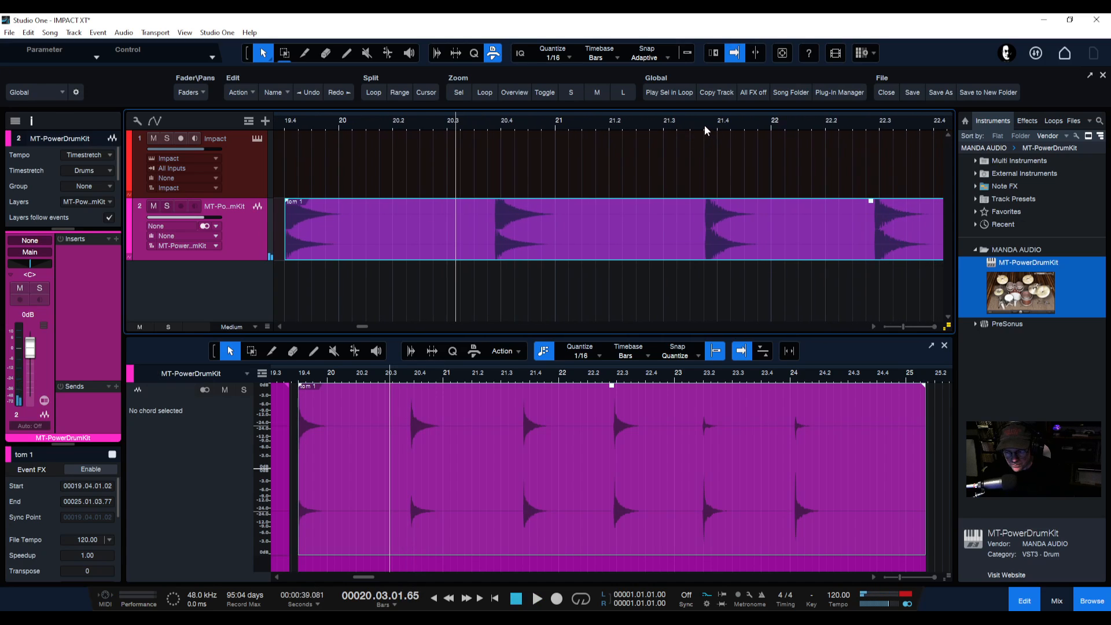
pyautogui.press('space')
pyautogui.press('space')
pyautogui.moveTo(705, 126); pyautogui.dragTo(661, 148)
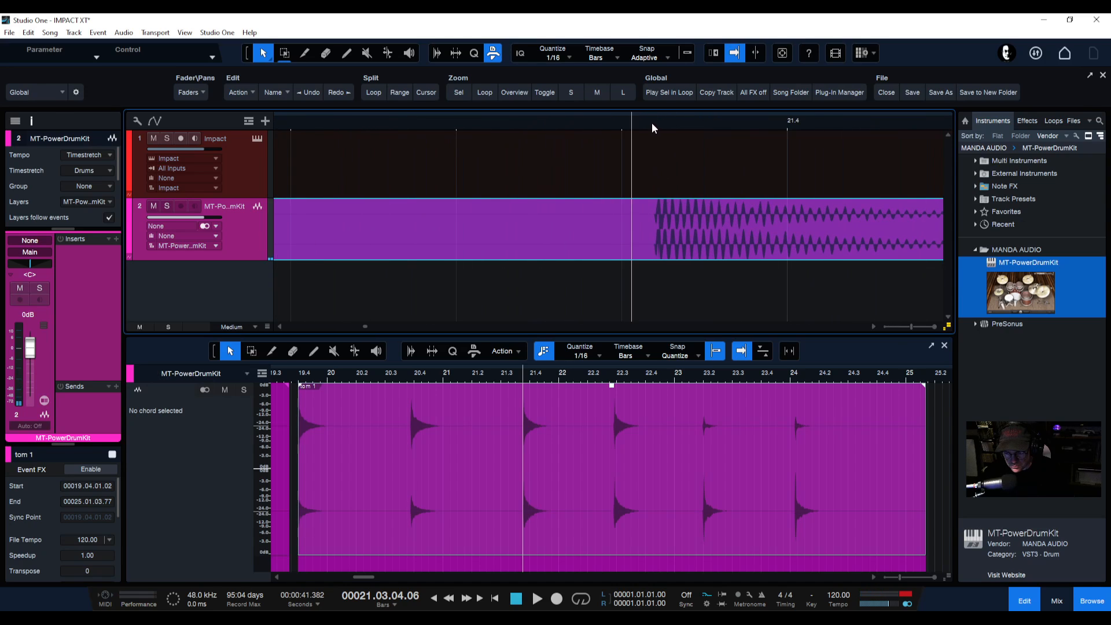
# Split the tom 1 event at about 21.03.04.19, at its third hit, and rename the later part "tom 2"
pyautogui.click(305, 53)
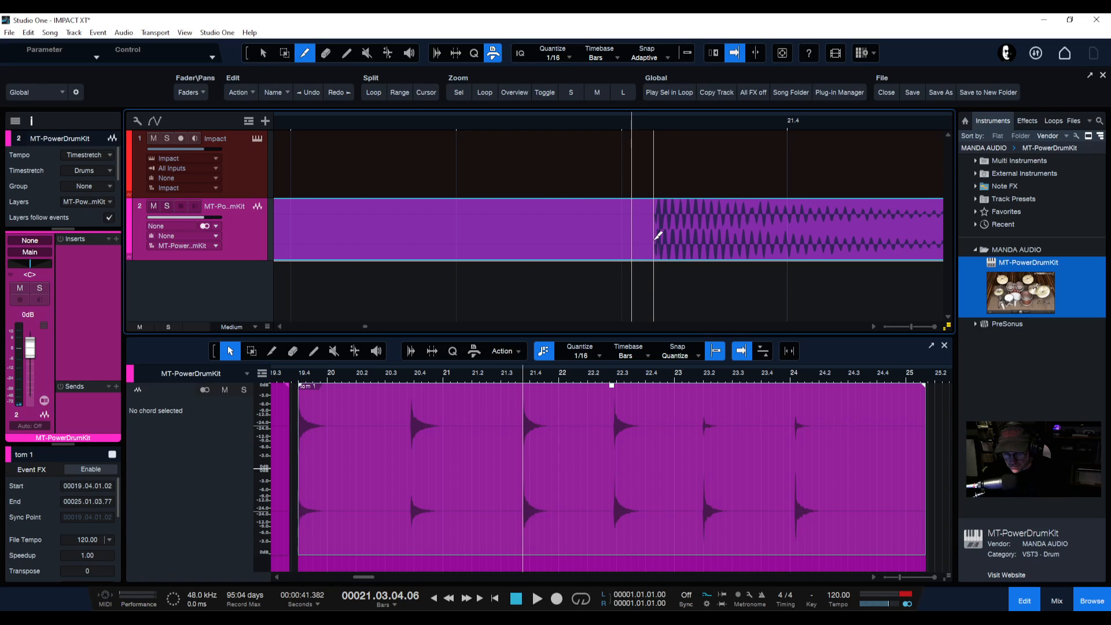
pyautogui.keyDown('alt'); pyautogui.click(655, 238); pyautogui.keyUp('alt')
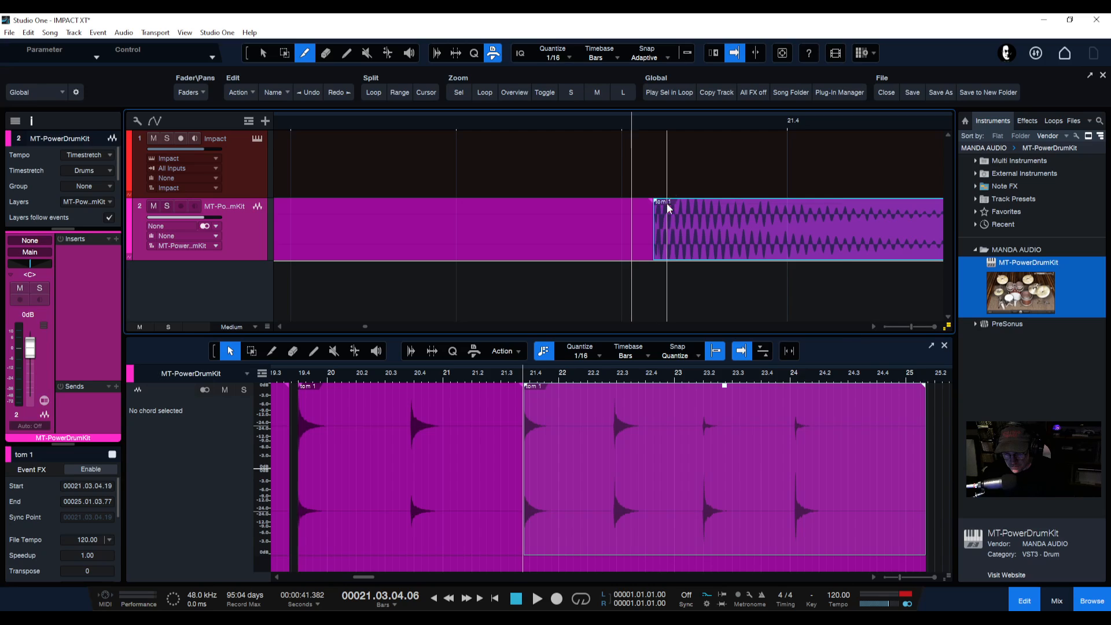
pyautogui.rightClick(666, 207)
pyautogui.click(713, 214)
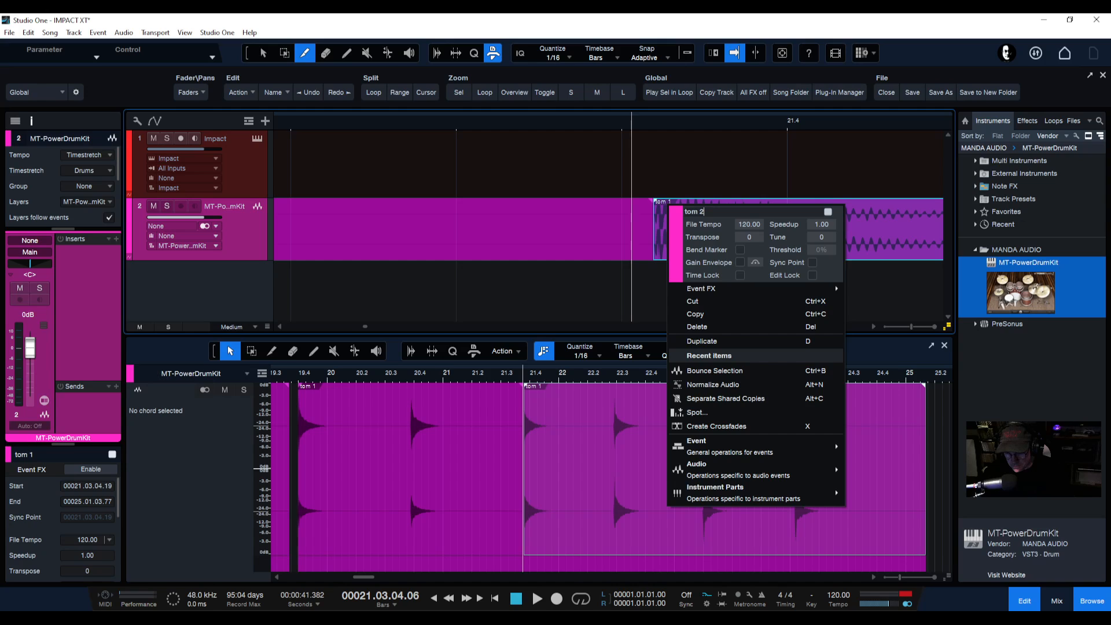
pyautogui.write('2')
pyautogui.press('Return')
# Play back the tom 2 event from just before its first hit to compare its hits
pyautogui.moveTo(729, 120); pyautogui.dragTo(471, 105)
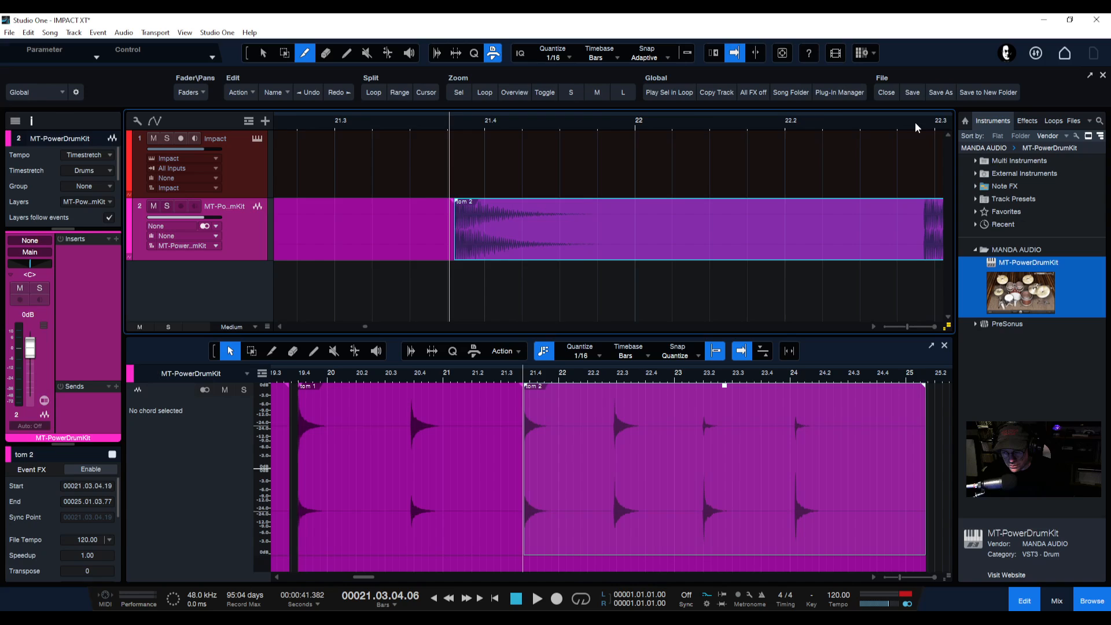
pyautogui.moveTo(916, 122); pyautogui.dragTo(669, 108)
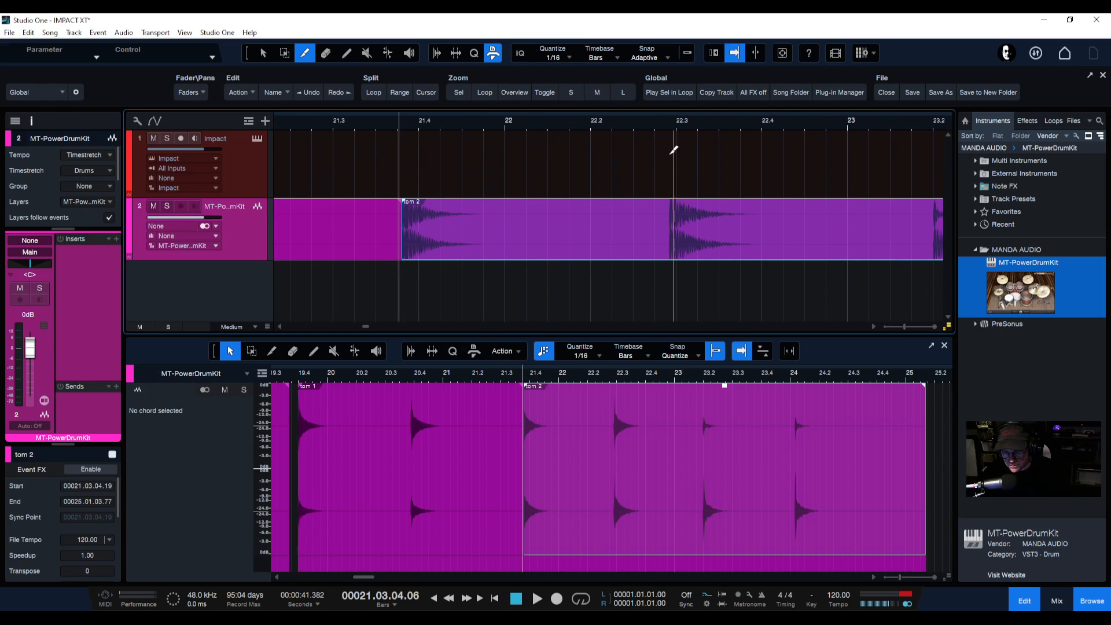
pyautogui.click(652, 127)
pyautogui.click(386, 121)
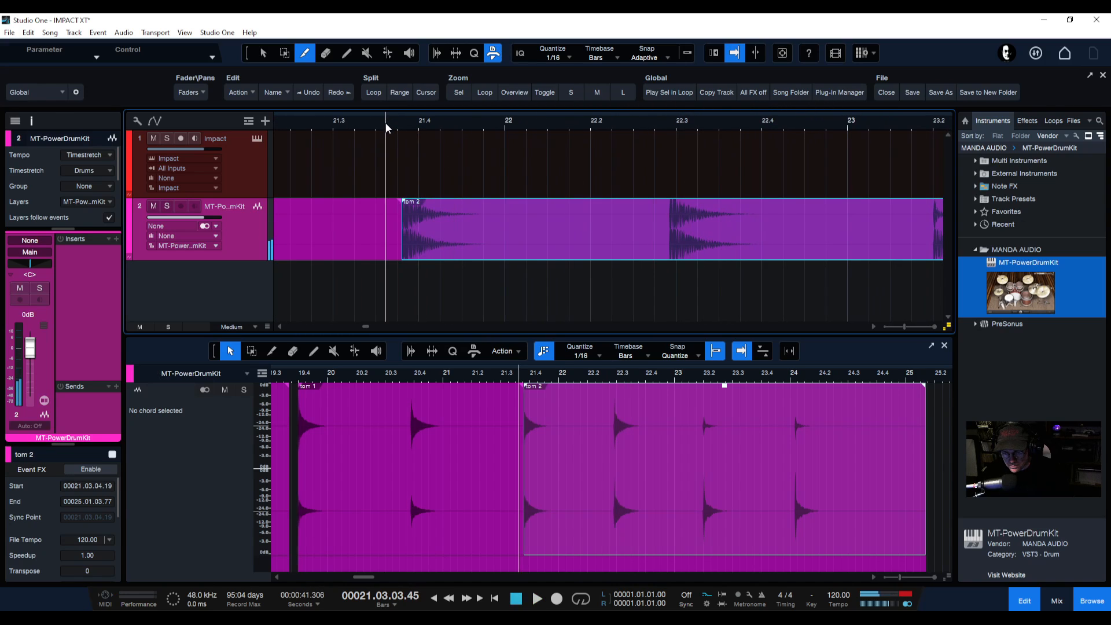
pyautogui.press('space')
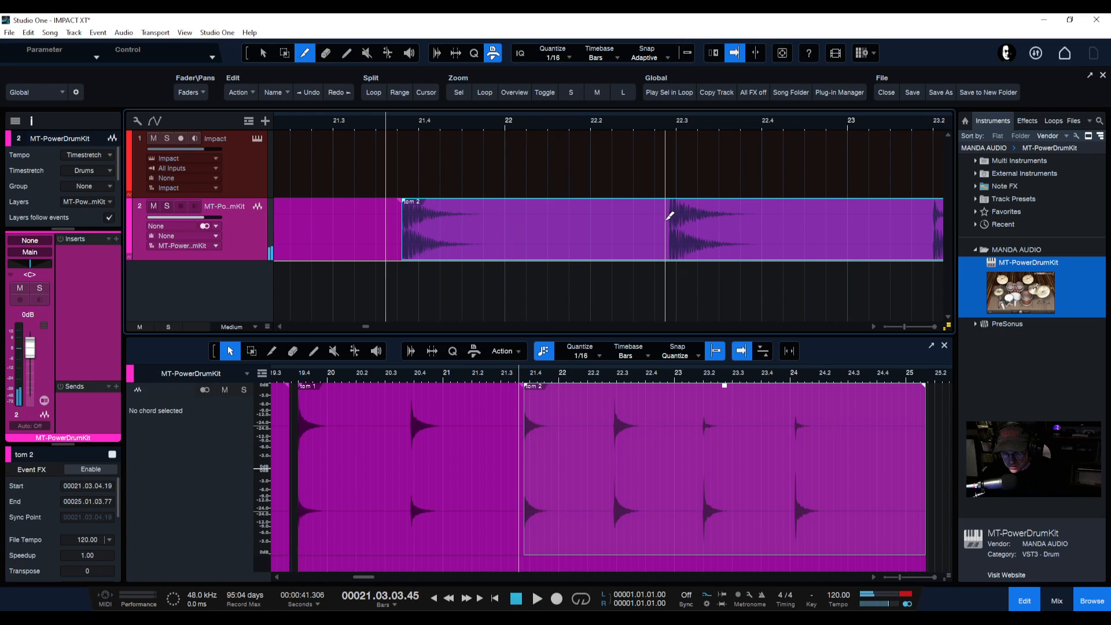
# Split the tom 2 event at the starts of its next two hits, at about 22.02.04.63 and 23.02.01.01
pyautogui.click(670, 215)
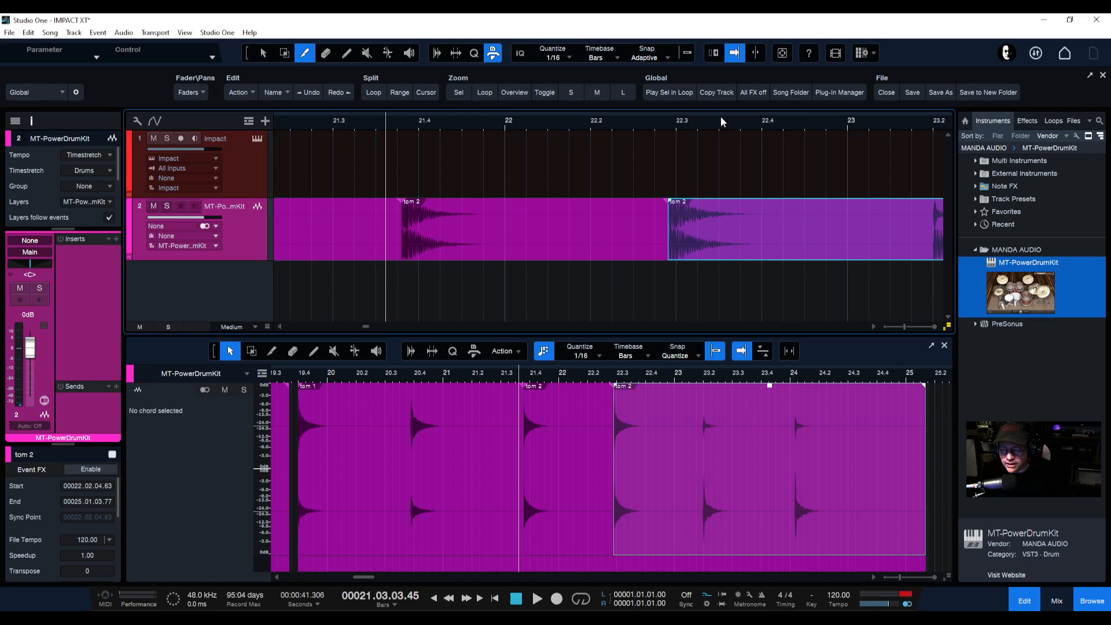
pyautogui.moveTo(720, 121); pyautogui.dragTo(536, 113)
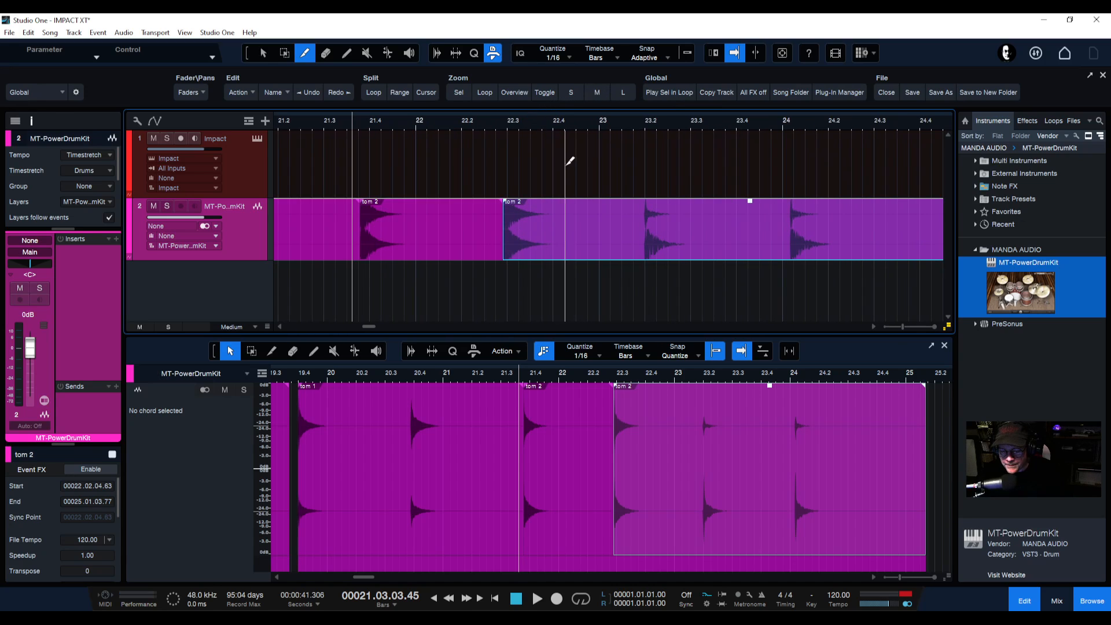
pyautogui.moveTo(643, 129); pyautogui.dragTo(641, 155)
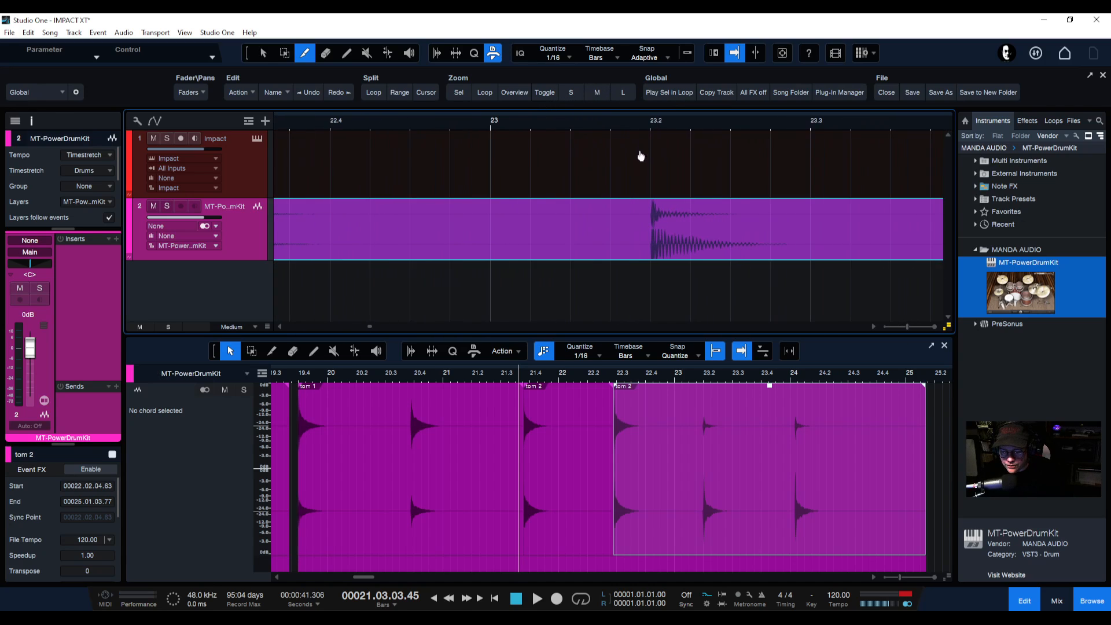
pyautogui.click(651, 216)
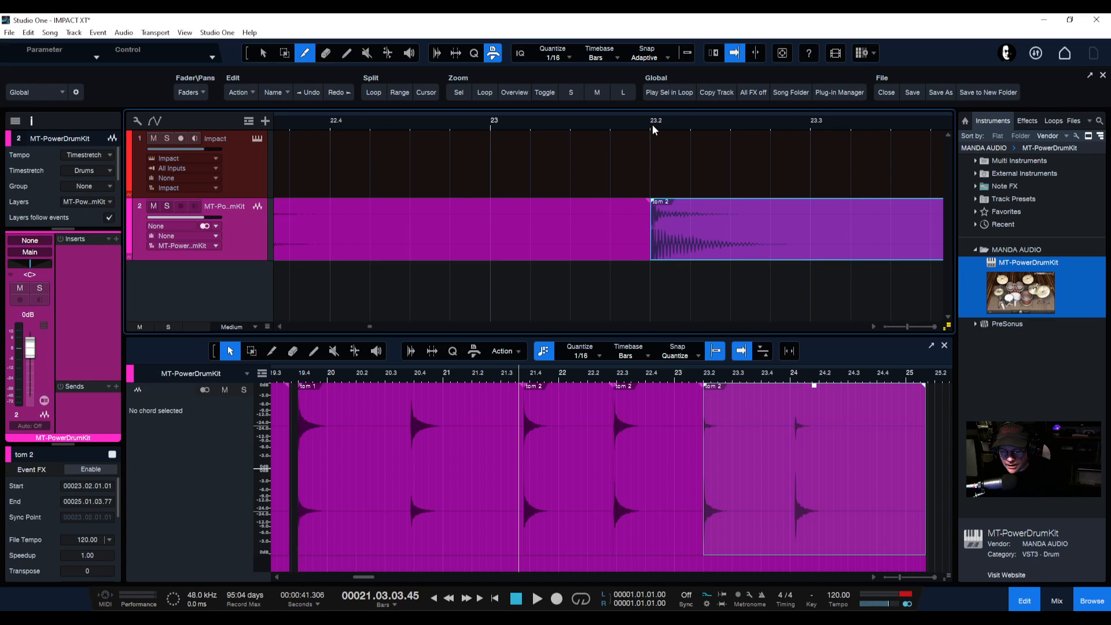
# Erase the redundant tom 2 part between bars 22 and 23 and return to the Arrow tool
pyautogui.click(653, 124)
pyautogui.rightClick(532, 228)
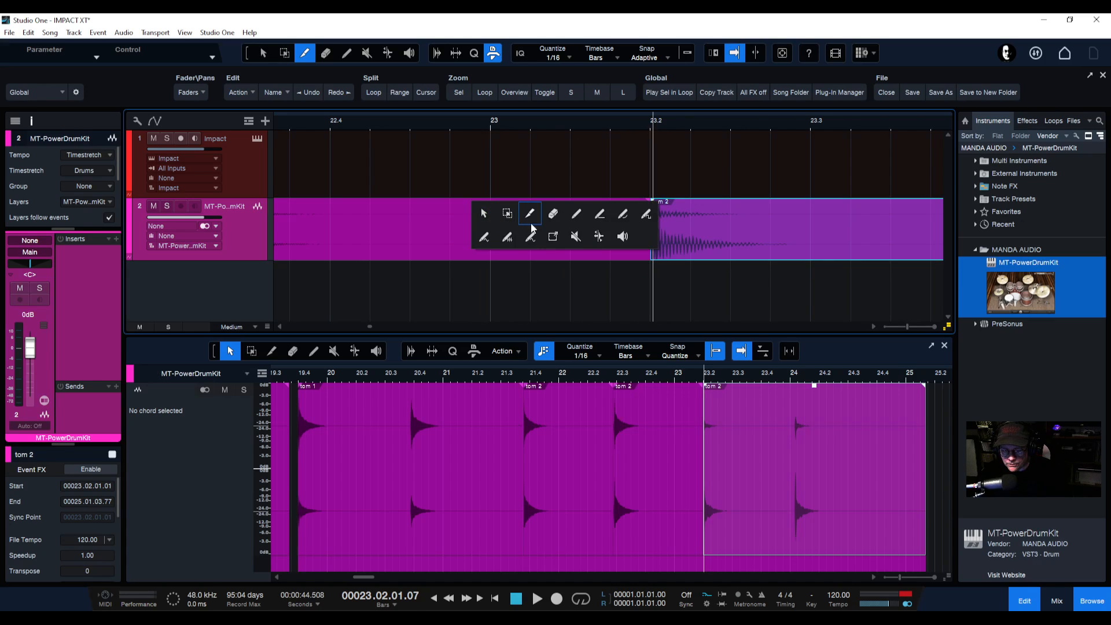
pyautogui.click(553, 214)
pyautogui.click(577, 201)
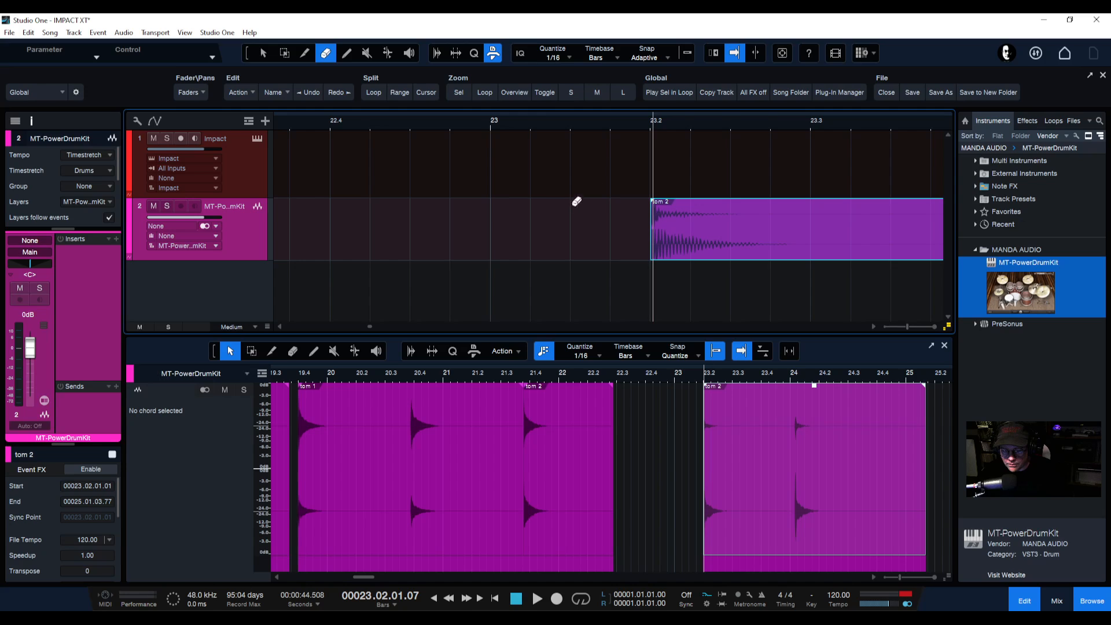
pyautogui.rightClick(607, 153)
pyautogui.click(620, 171)
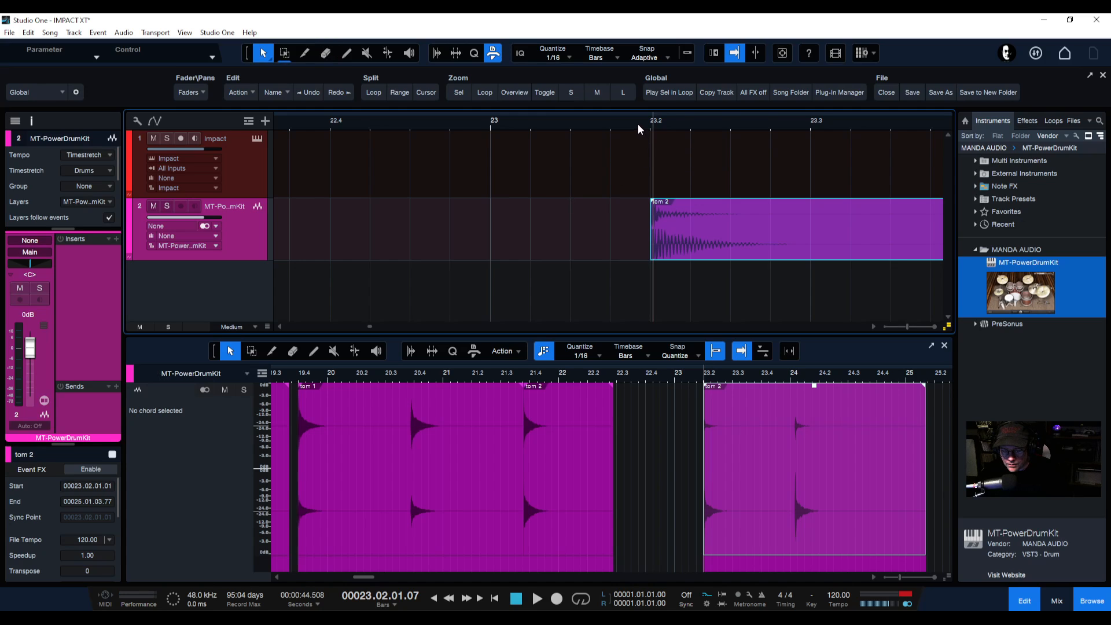
# Move the last event earlier to start at about 22.03.01.32 and play back the tom hits from bar 19
pyautogui.moveTo(637, 123); pyautogui.dragTo(680, 100)
pyautogui.moveTo(736, 229); pyautogui.dragTo(630, 231)
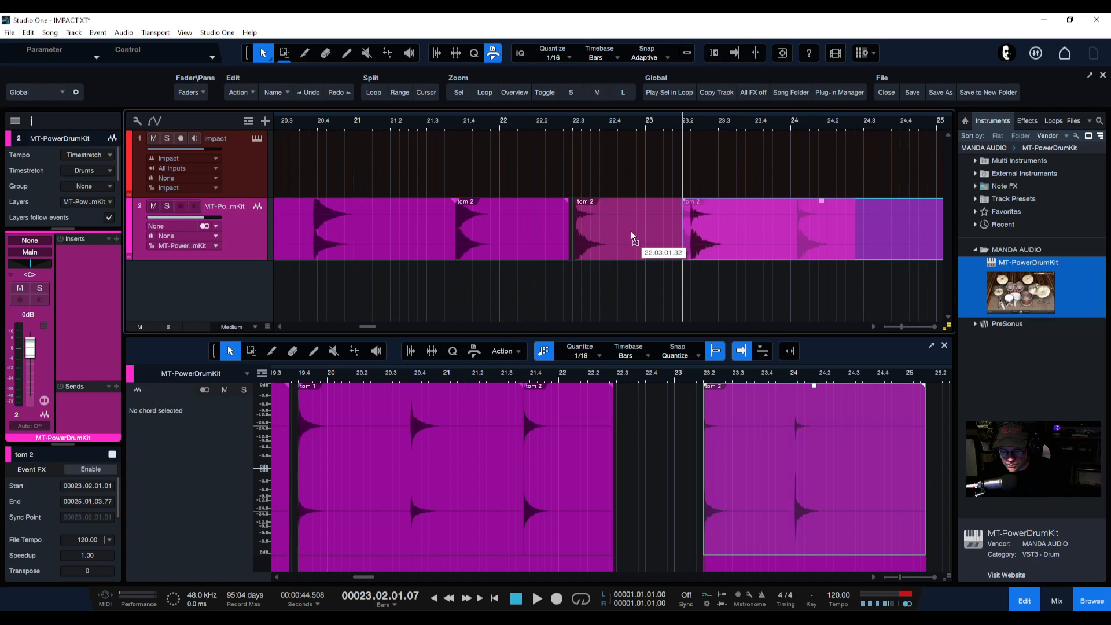
pyautogui.moveTo(393, 123); pyautogui.dragTo(540, 107)
pyautogui.click(426, 123)
pyautogui.press('space')
pyautogui.press('f')
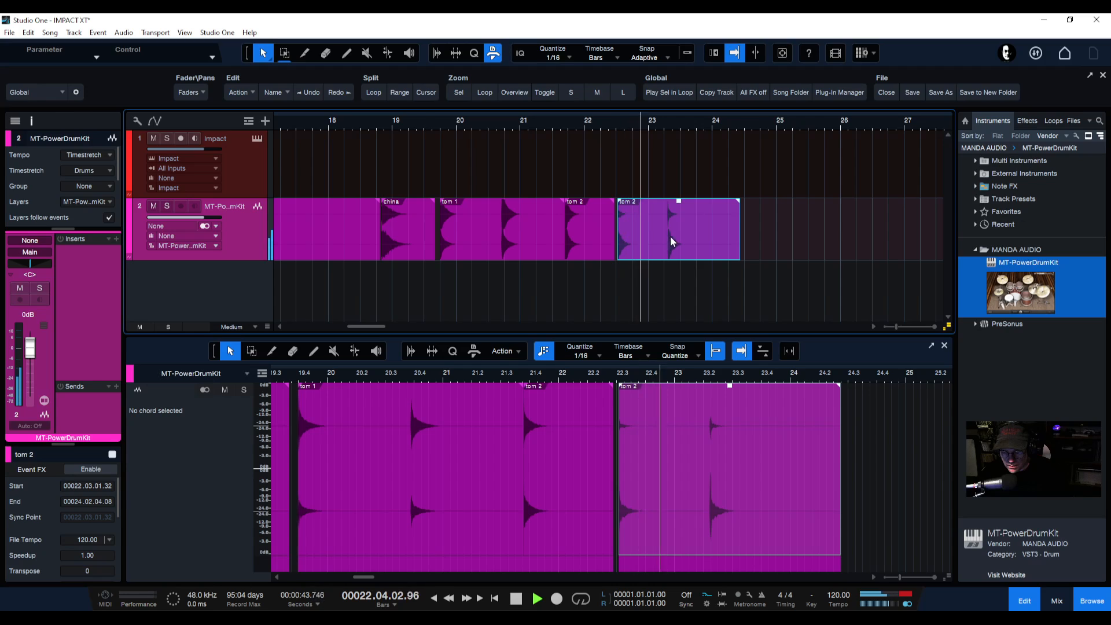
pyautogui.press('space')
# Rename the last audio event, in bar 22, as "tom 3"
pyautogui.rightClick(634, 202)
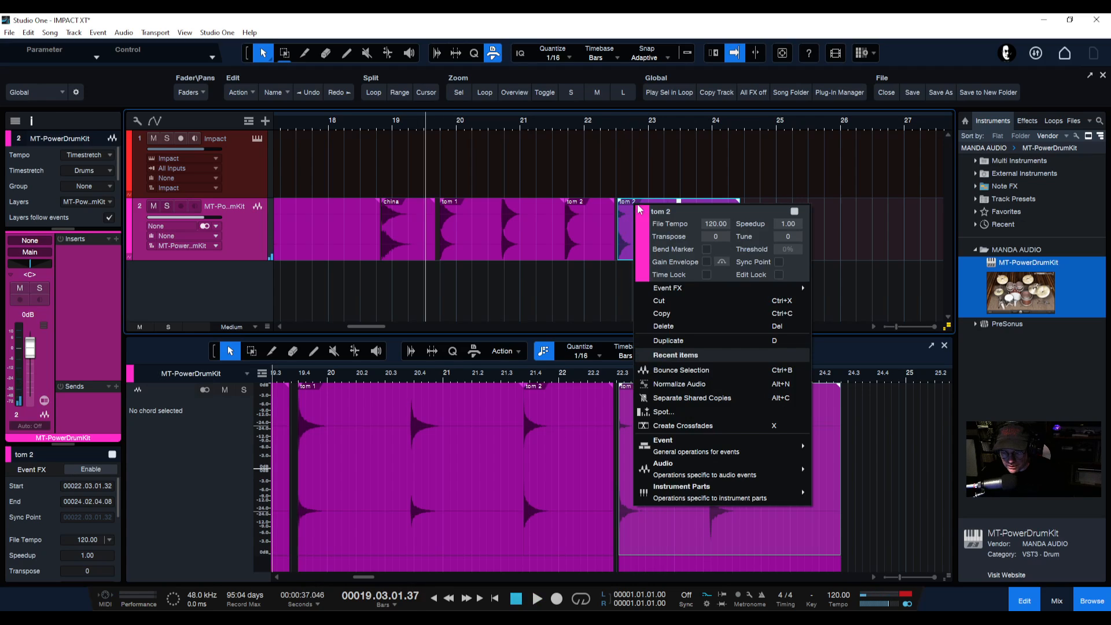
pyautogui.click(673, 213)
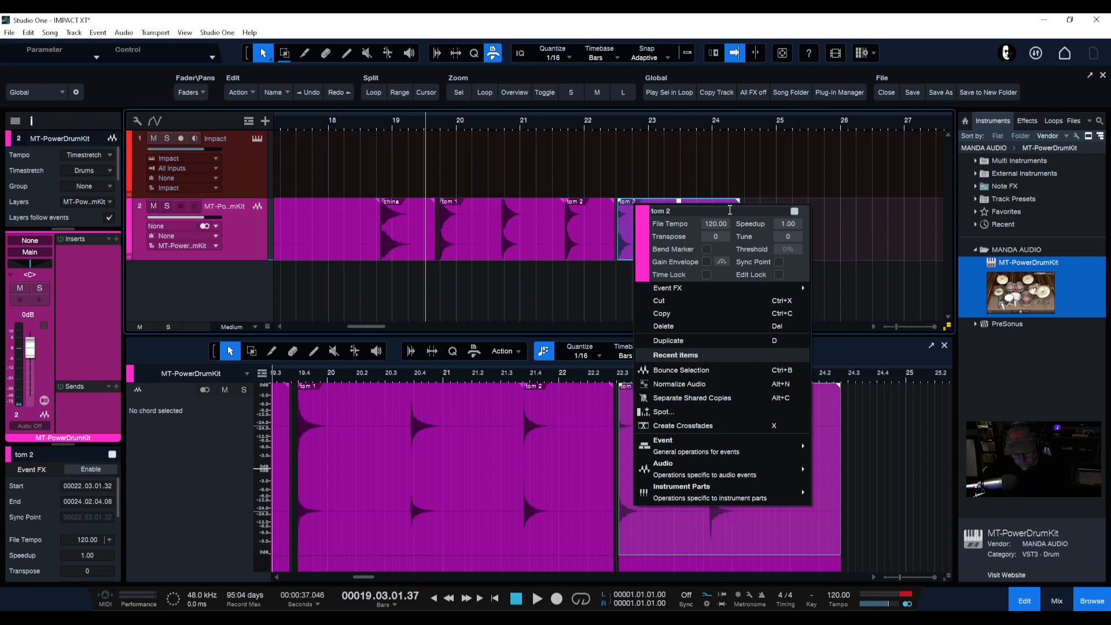
pyautogui.write('tom 3')
pyautogui.press('Return')
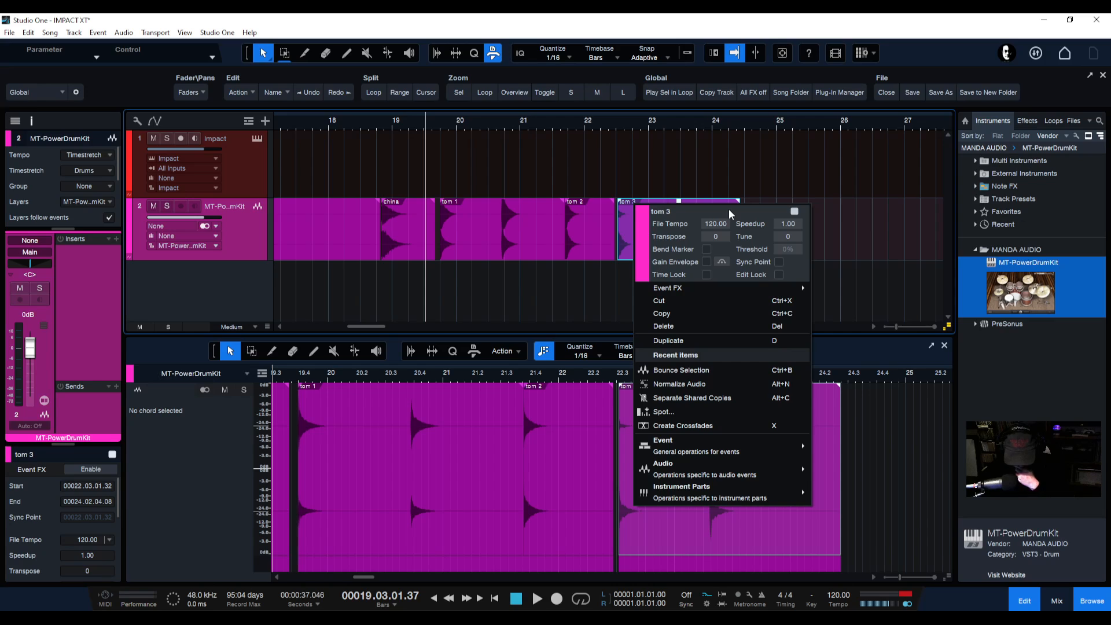
pyautogui.click(906, 231)
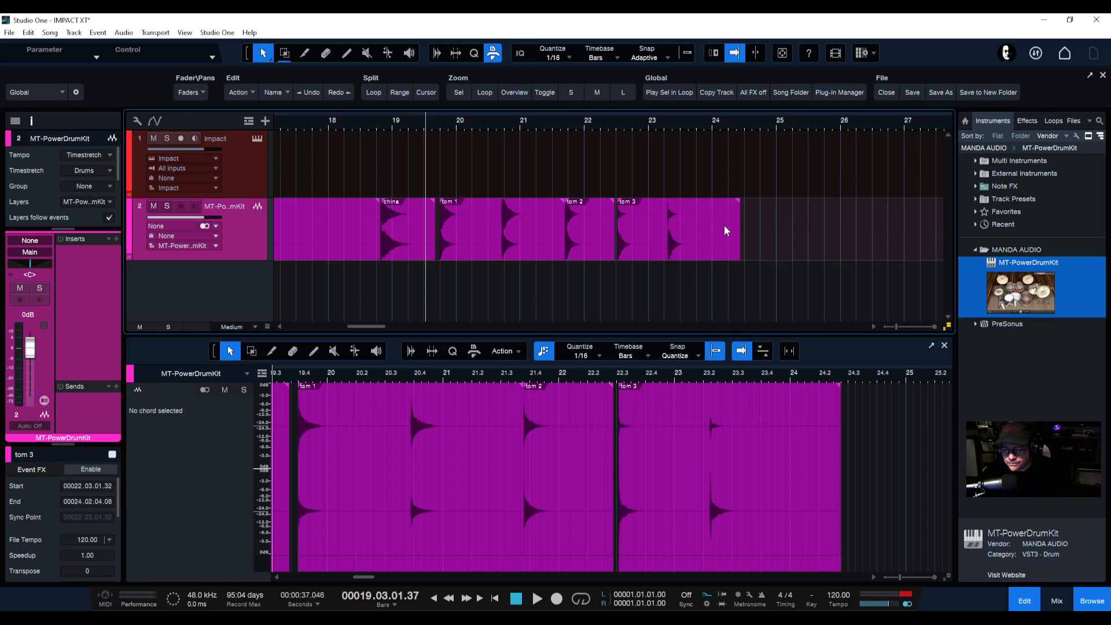
# Trim off the repeated second hits, ending tom 3 at about 23.02.01.82 and tom 1 at about 20.03.04.37
pyautogui.moveTo(738, 231); pyautogui.dragTo(667, 231)
pyautogui.moveTo(511, 123); pyautogui.dragTo(658, 118)
pyautogui.click(703, 229)
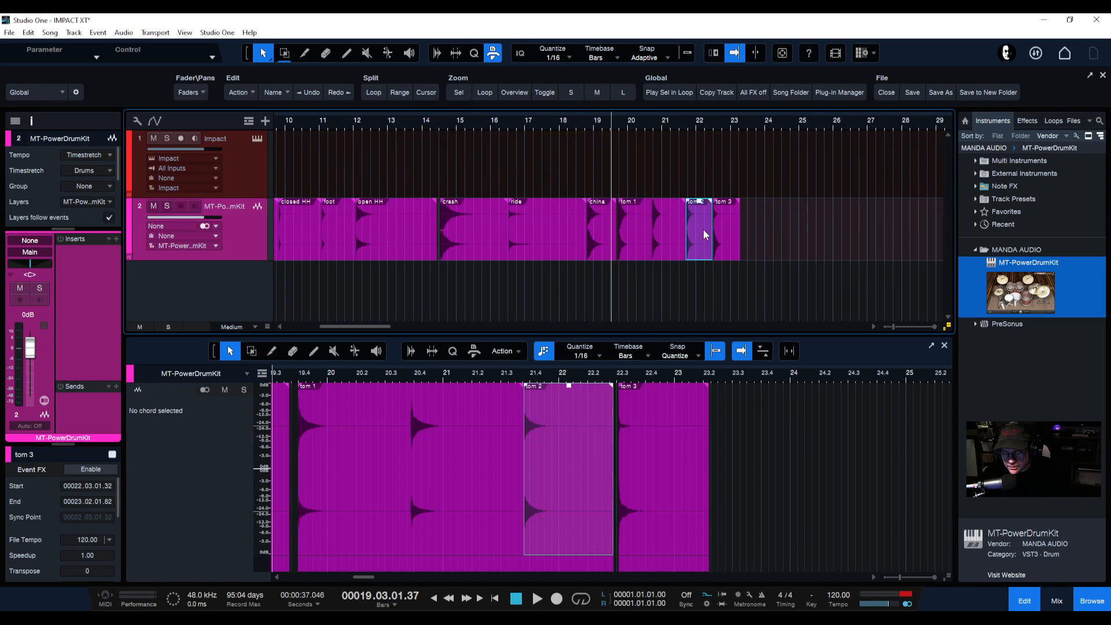
pyautogui.click(670, 232)
pyautogui.moveTo(684, 228); pyautogui.dragTo(650, 225)
pyautogui.moveTo(580, 126); pyautogui.dragTo(667, 134)
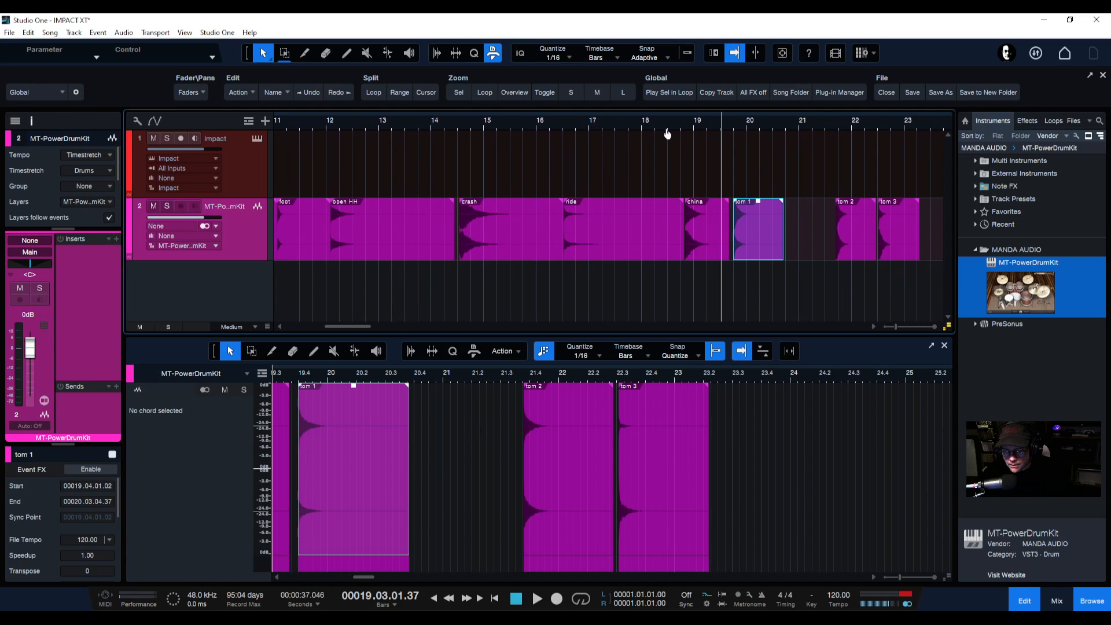
# Select the china event and play it back from just before its start
pyautogui.click(711, 234)
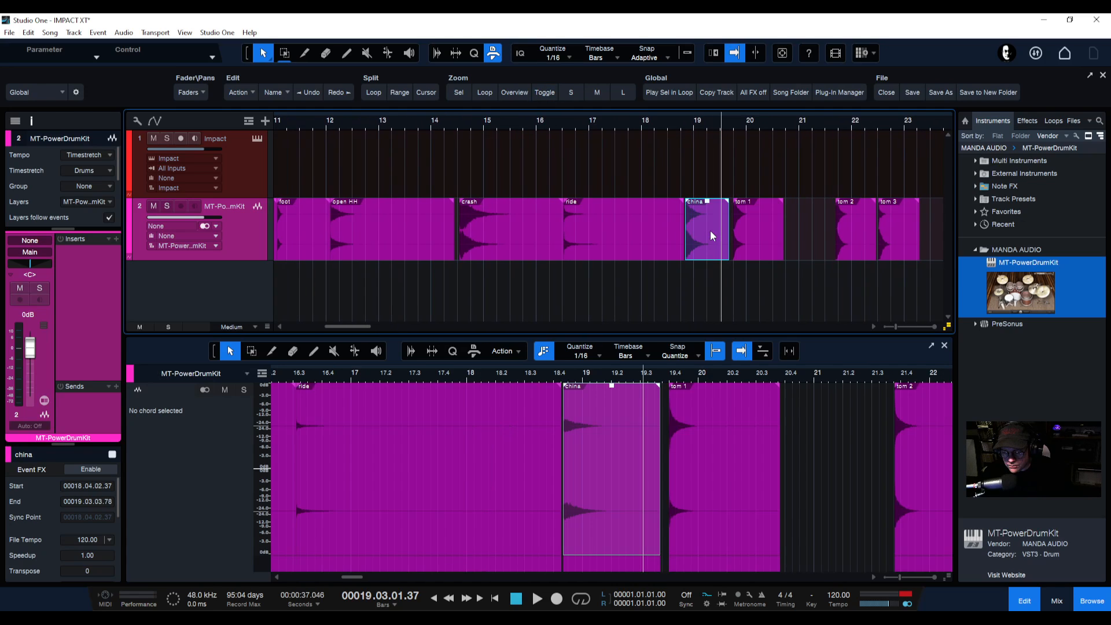
pyautogui.click(674, 118)
pyautogui.press('space')
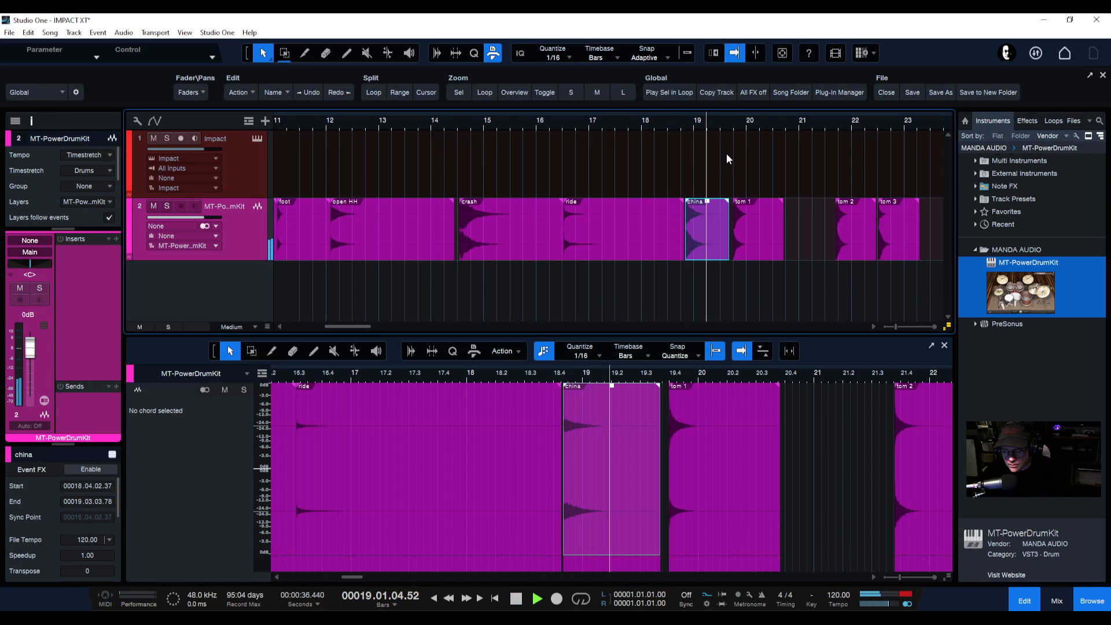
pyautogui.press('space')
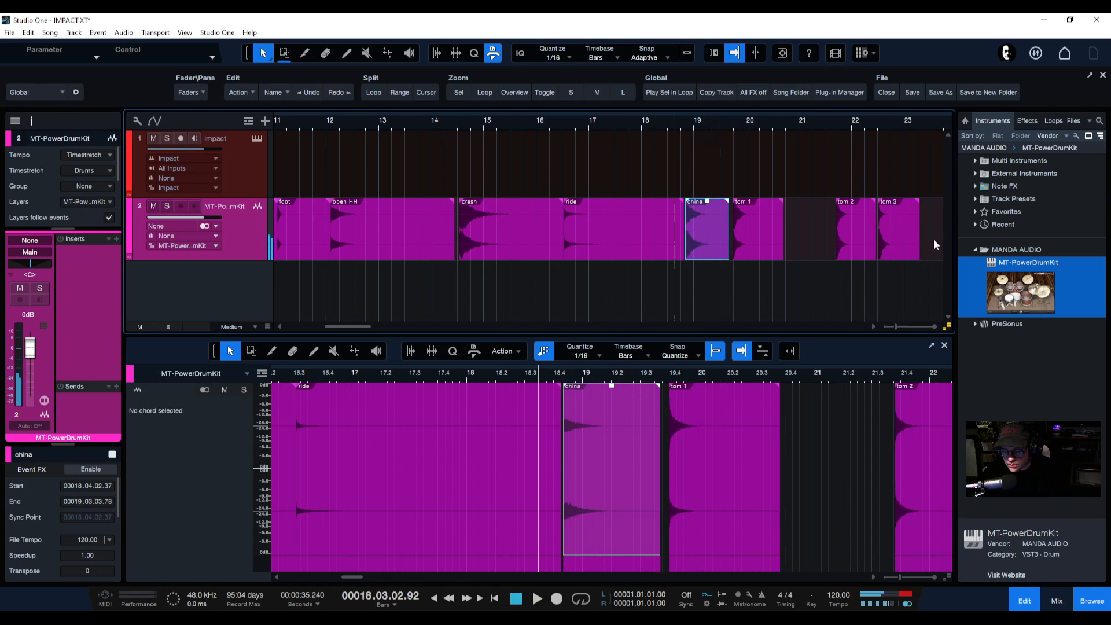
# Move the tom 2 and tom 3 events earlier together so that tom 2 starts at about 20.04.01.39
pyautogui.moveTo(933, 239); pyautogui.dragTo(807, 228)
pyautogui.moveTo(668, 119); pyautogui.dragTo(722, 109)
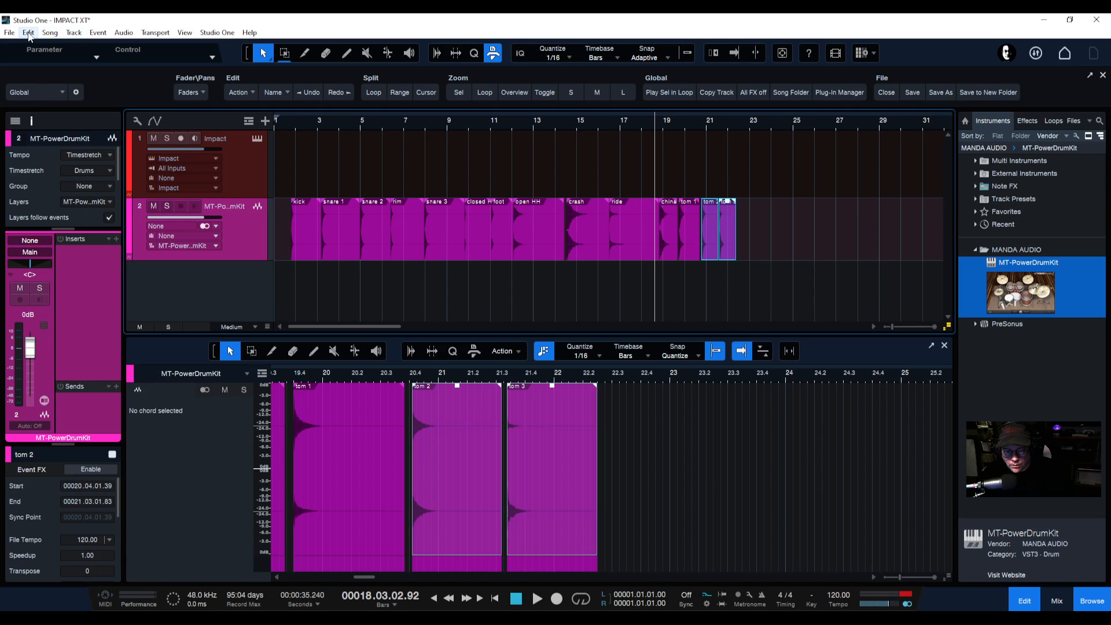
# Open the Impact XT instrument, place its window clear of the first drum events, and record-enable the Impact track
pyautogui.click(258, 138)
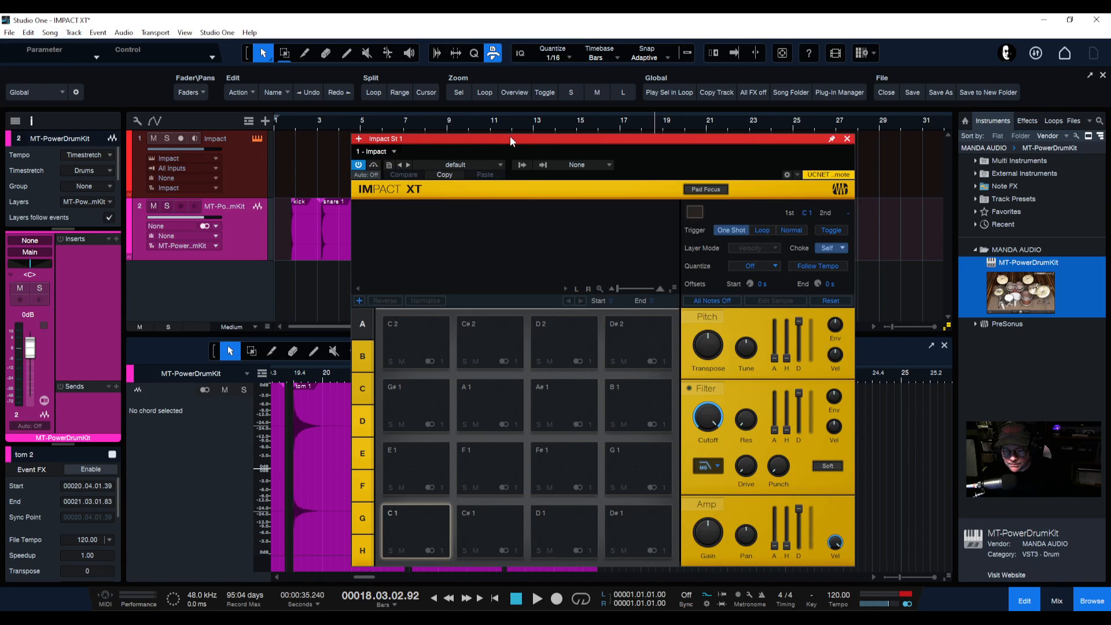
pyautogui.moveTo(510, 140); pyautogui.dragTo(628, 129)
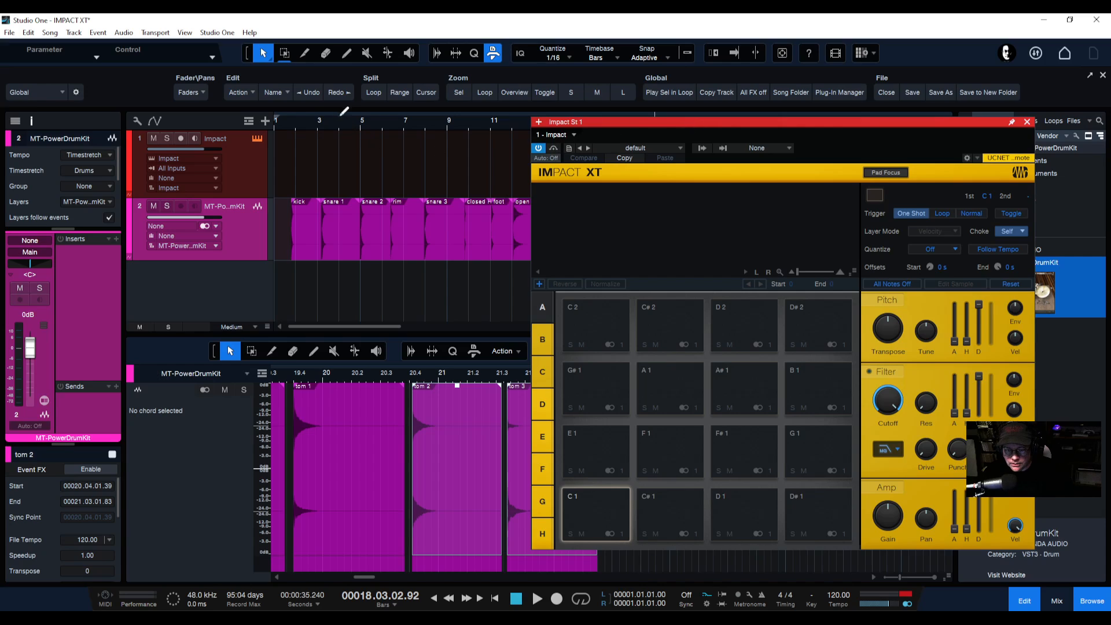
pyautogui.moveTo(801, 122); pyautogui.dragTo(834, 120)
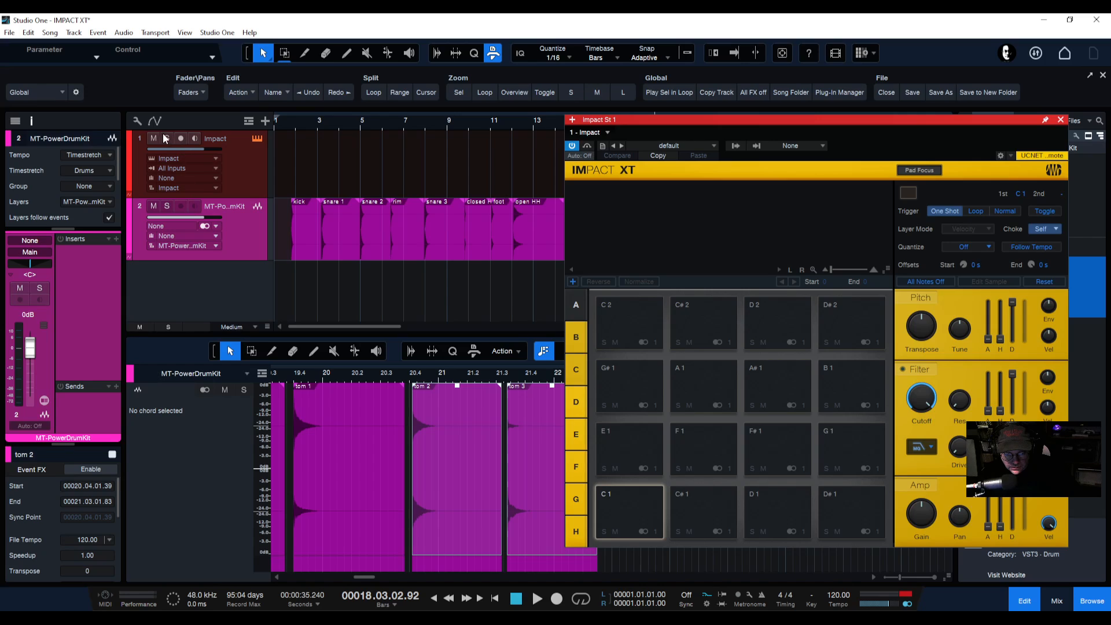
pyautogui.click(182, 137)
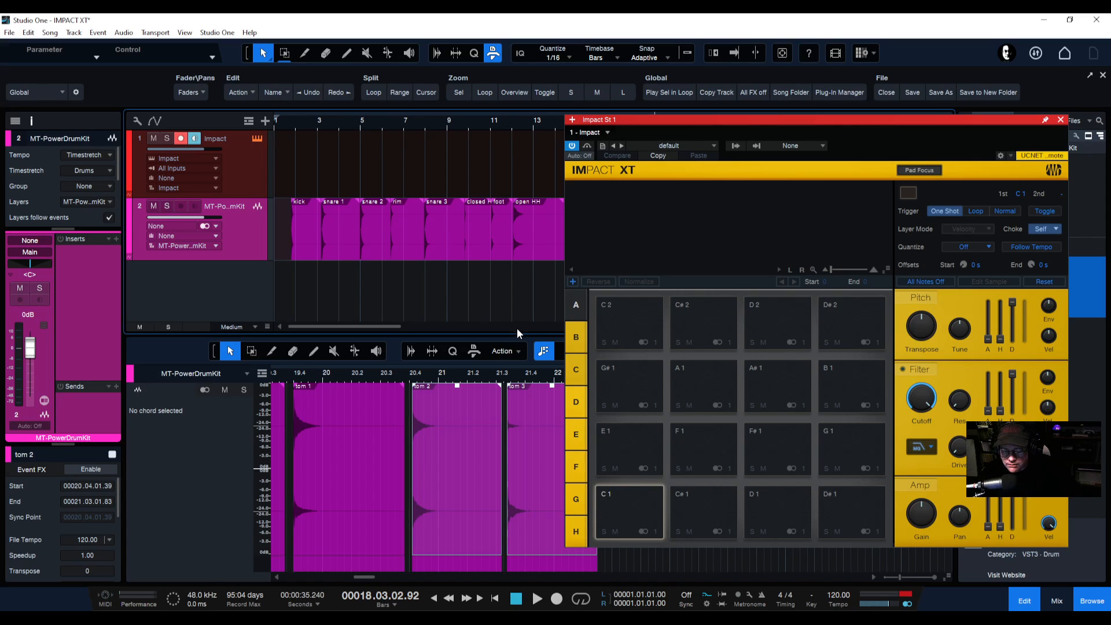
# Load the kick event onto pad C 1, snare 1 onto pad D 1 and rim onto pad C# 1
pyautogui.moveTo(305, 224); pyautogui.dragTo(630, 512)
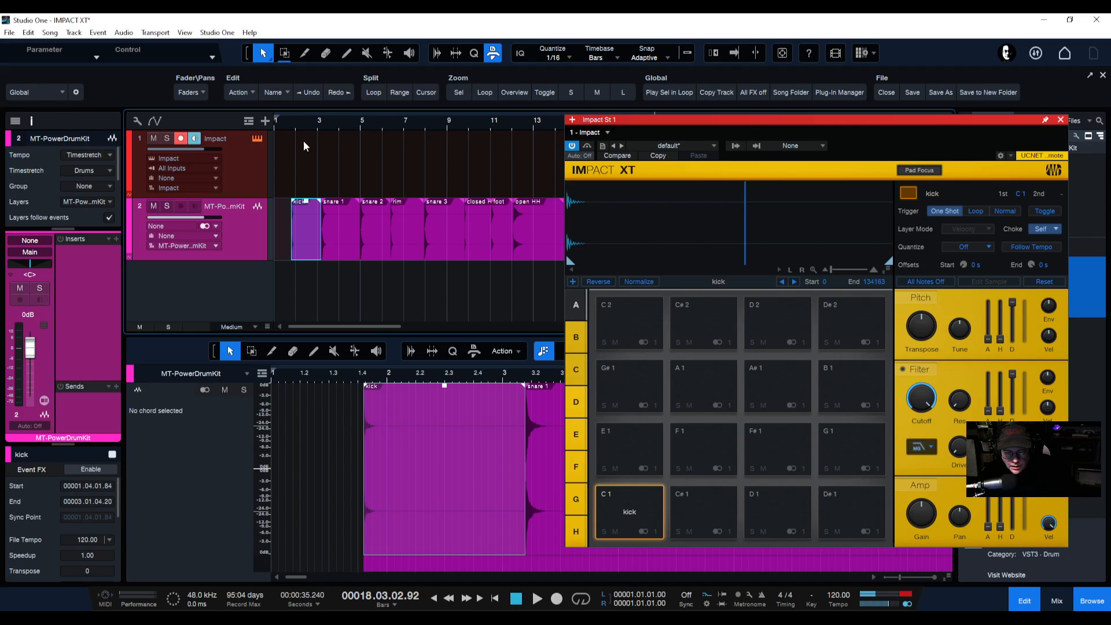
pyautogui.click(343, 222)
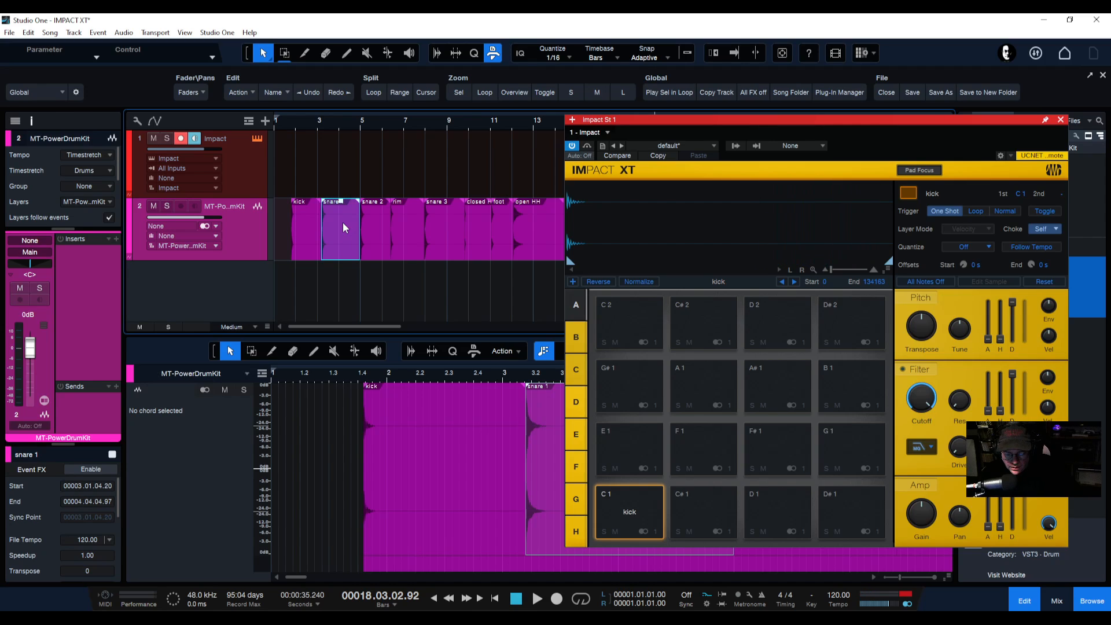
pyautogui.moveTo(342, 222); pyautogui.dragTo(774, 500)
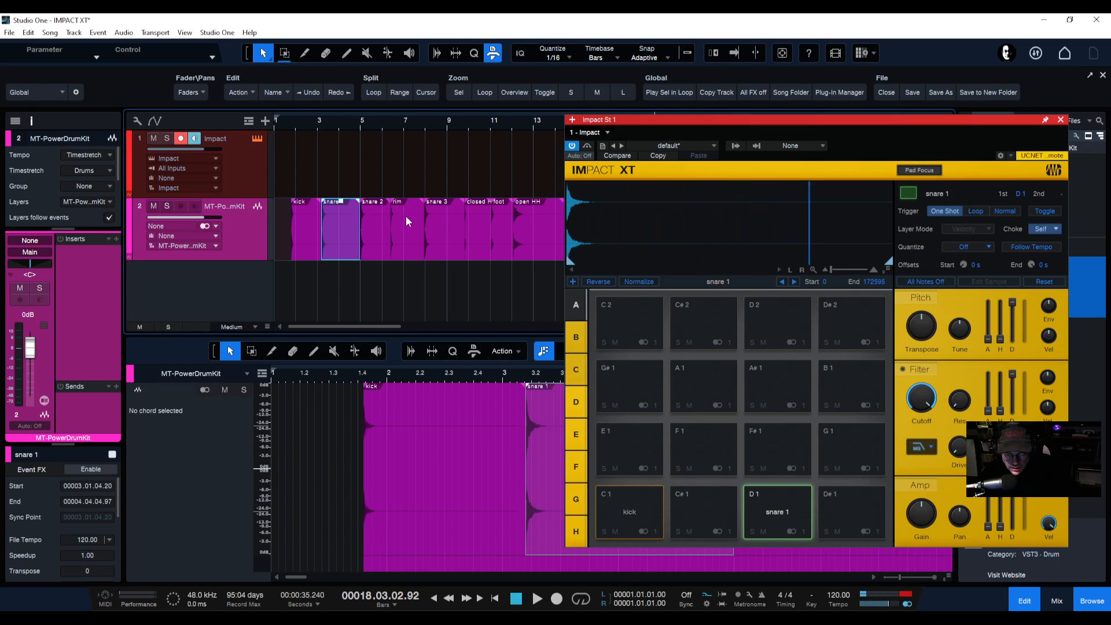
pyautogui.moveTo(390, 121); pyautogui.dragTo(382, 127)
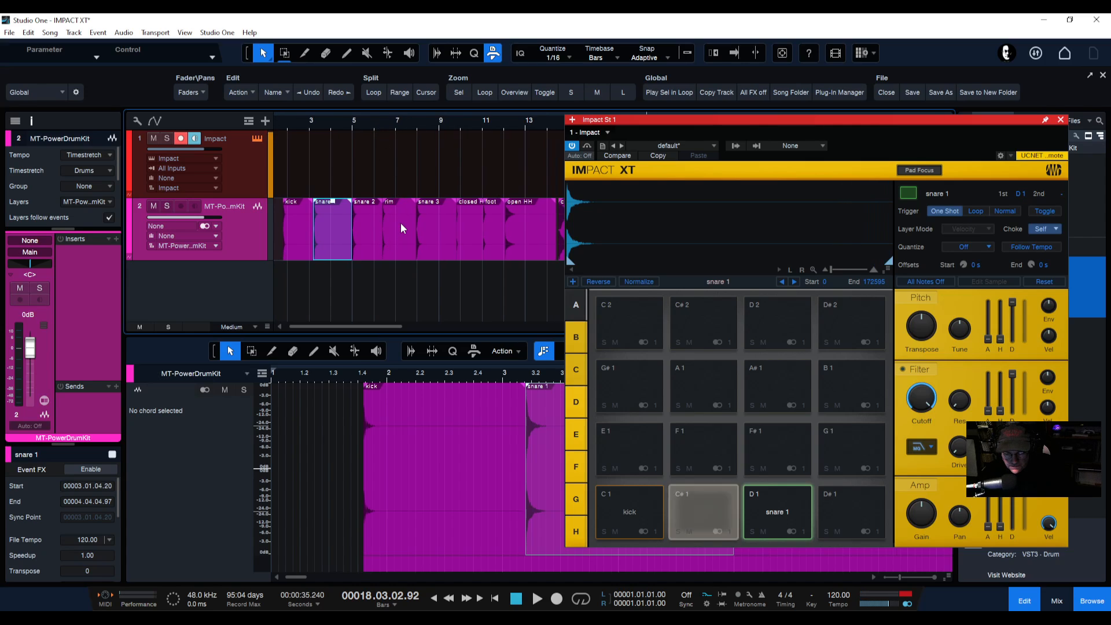
pyautogui.moveTo(401, 223); pyautogui.dragTo(703, 504)
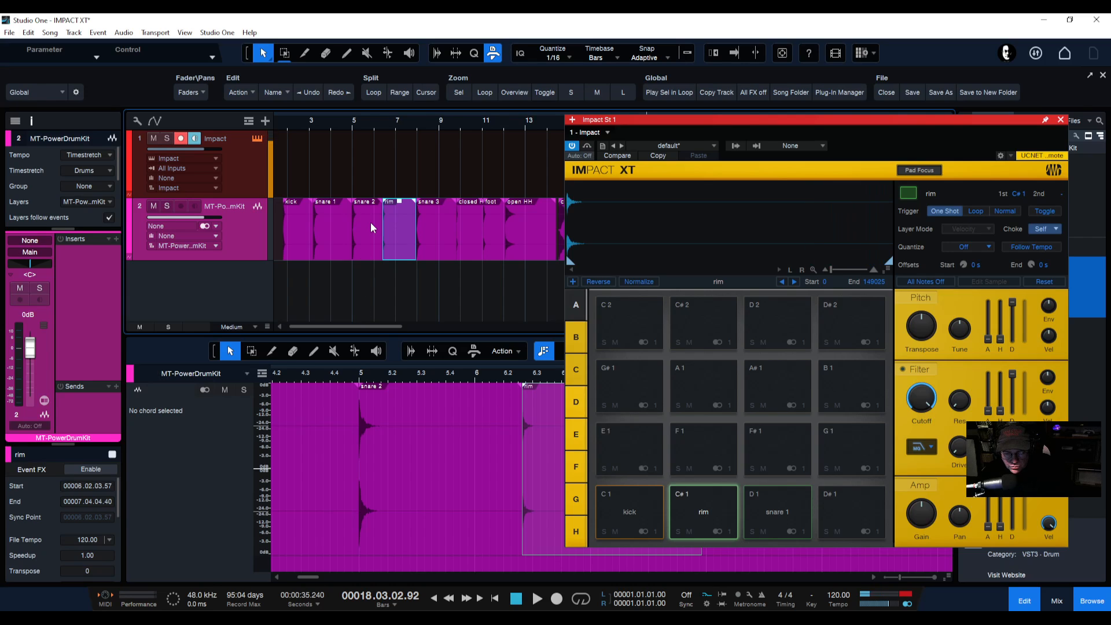
# Load the snare 2 event onto pad E 1, snare 3 onto pad F 1 and closed HH onto pad F# 1
pyautogui.moveTo(370, 222); pyautogui.dragTo(627, 440)
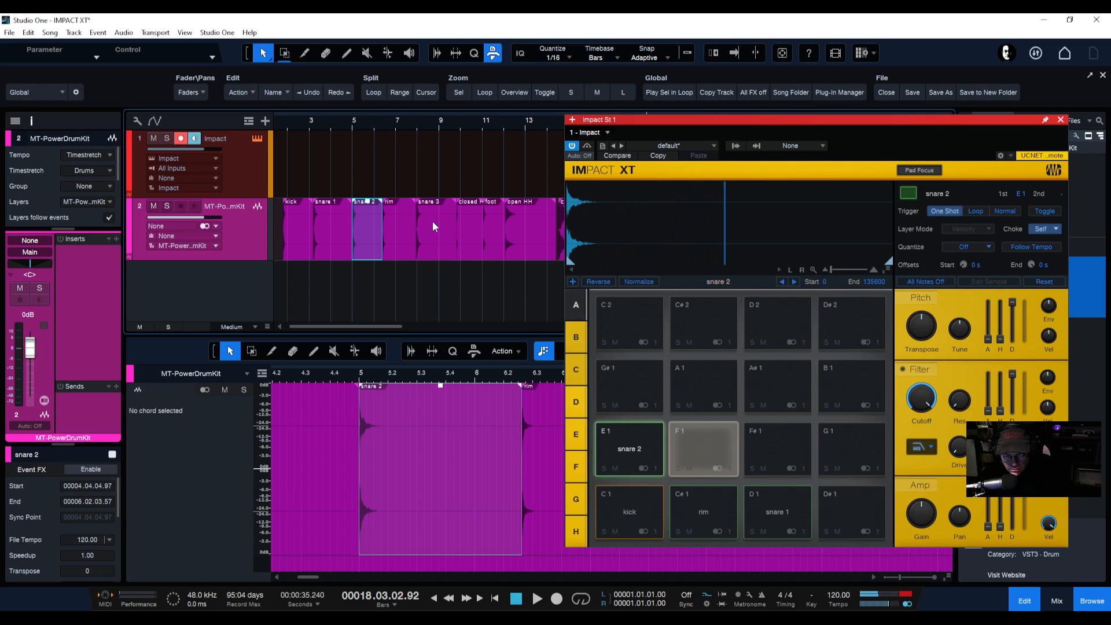
pyautogui.moveTo(434, 222); pyautogui.dragTo(699, 443)
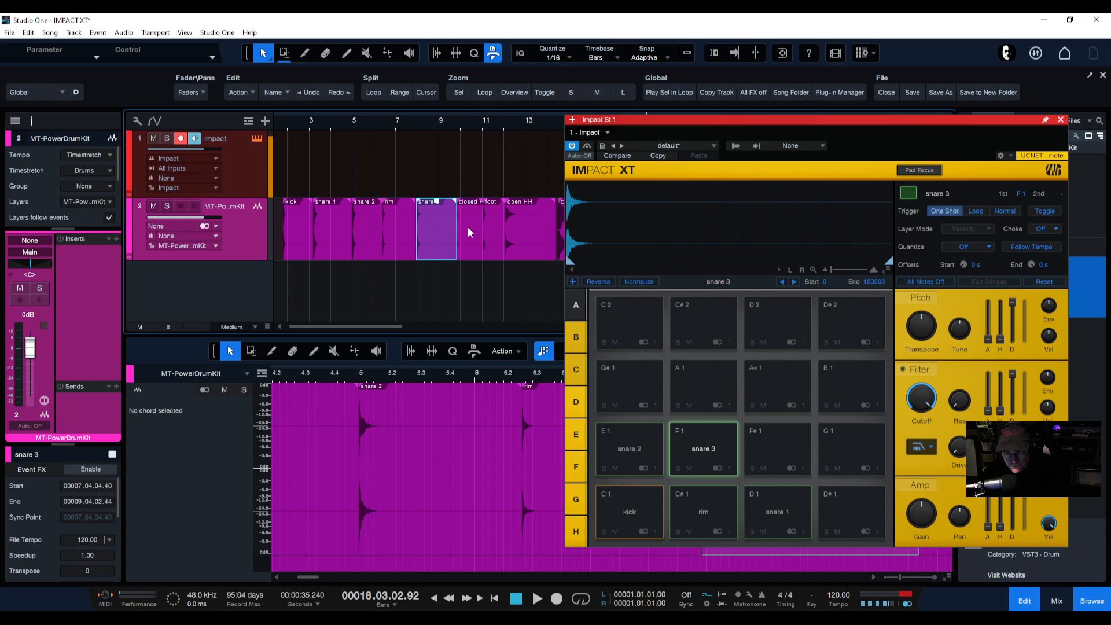
pyautogui.moveTo(467, 227); pyautogui.dragTo(786, 443)
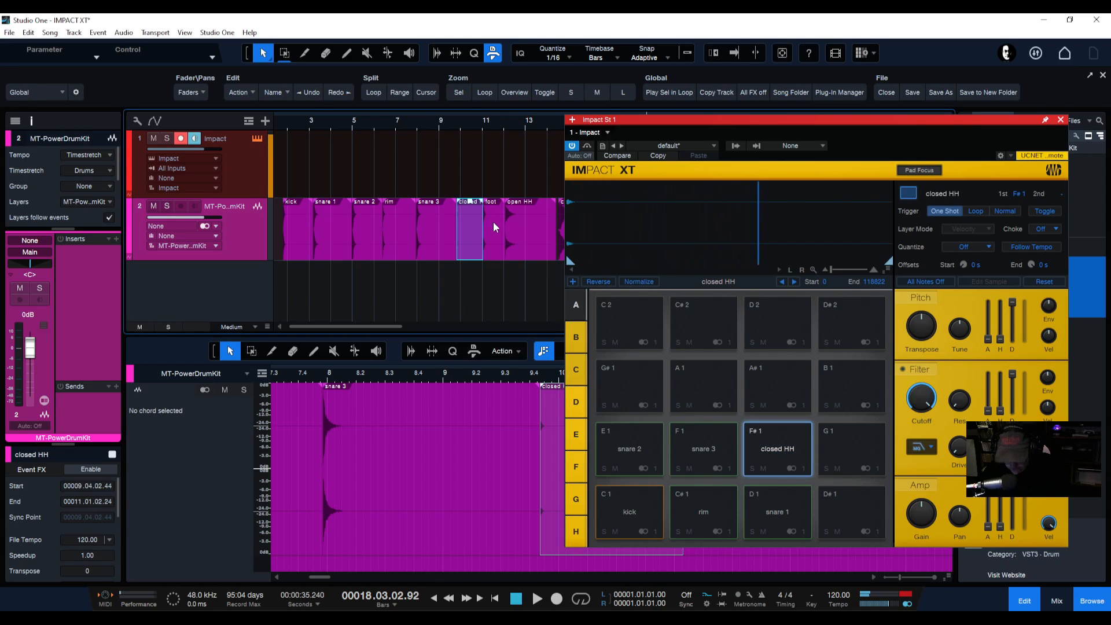
# Load the foot event onto pad G# 1 and open HH onto pad A# 1
pyautogui.moveTo(493, 224); pyautogui.dragTo(826, 403)
pyautogui.moveTo(681, 390); pyautogui.dragTo(639, 387)
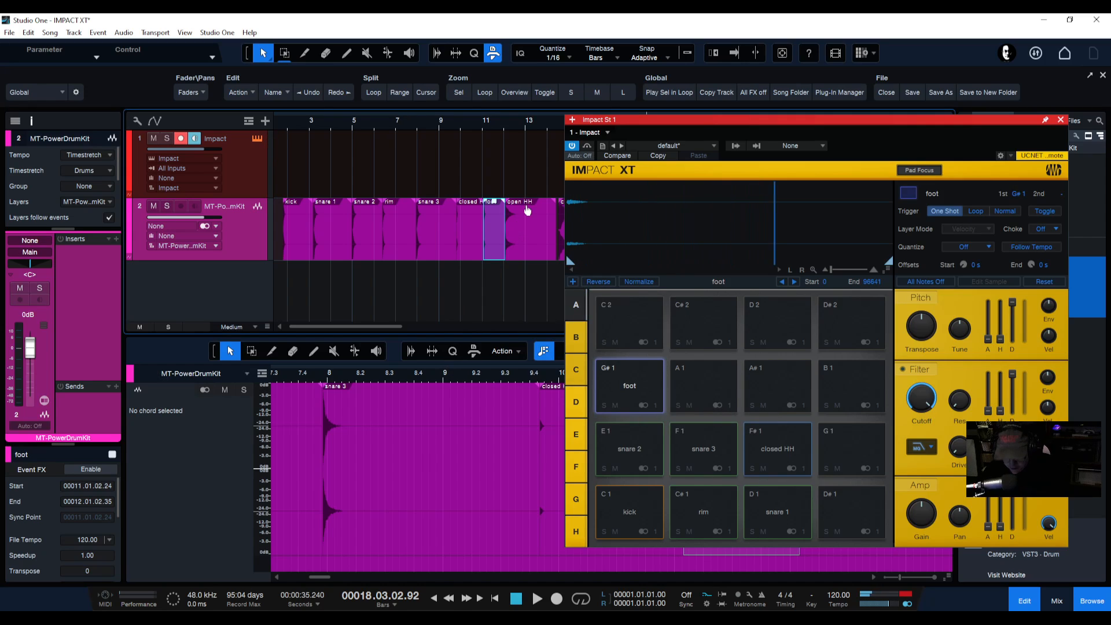
pyautogui.click(527, 220)
pyautogui.moveTo(527, 231); pyautogui.dragTo(773, 391)
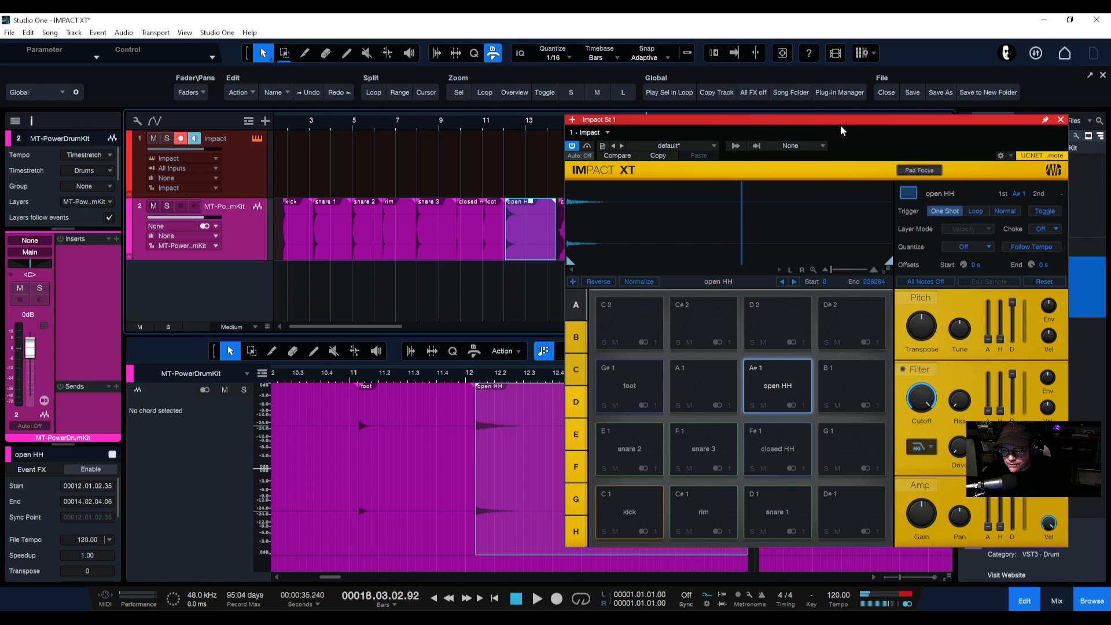
# Assign the closed HH, foot and open HH pads to choke group 1
pyautogui.moveTo(842, 122); pyautogui.dragTo(712, 112)
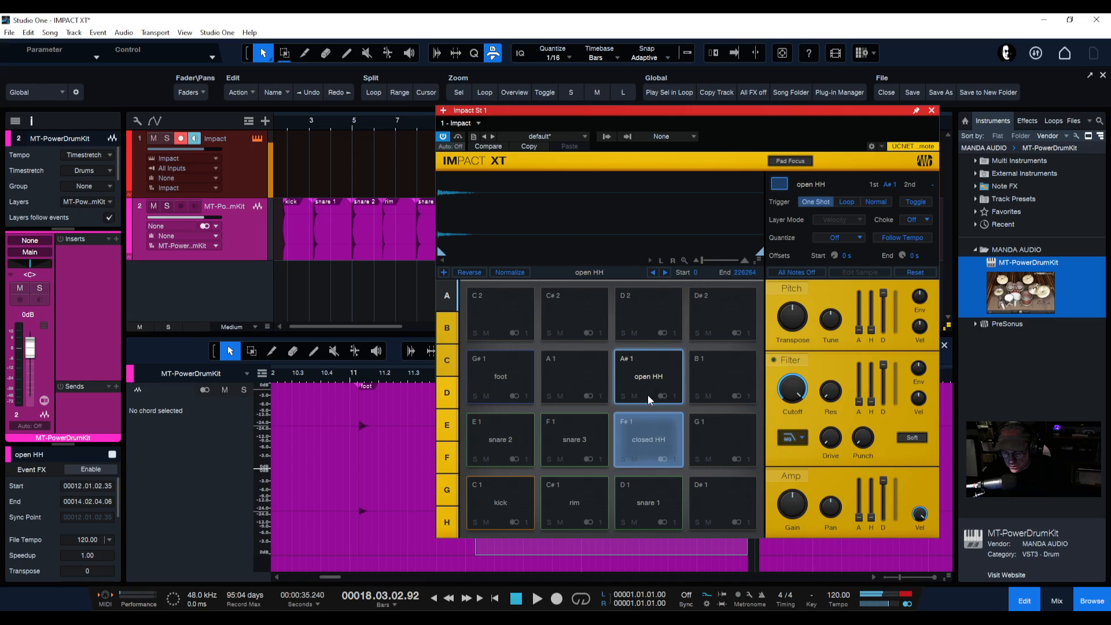
pyautogui.click(661, 437)
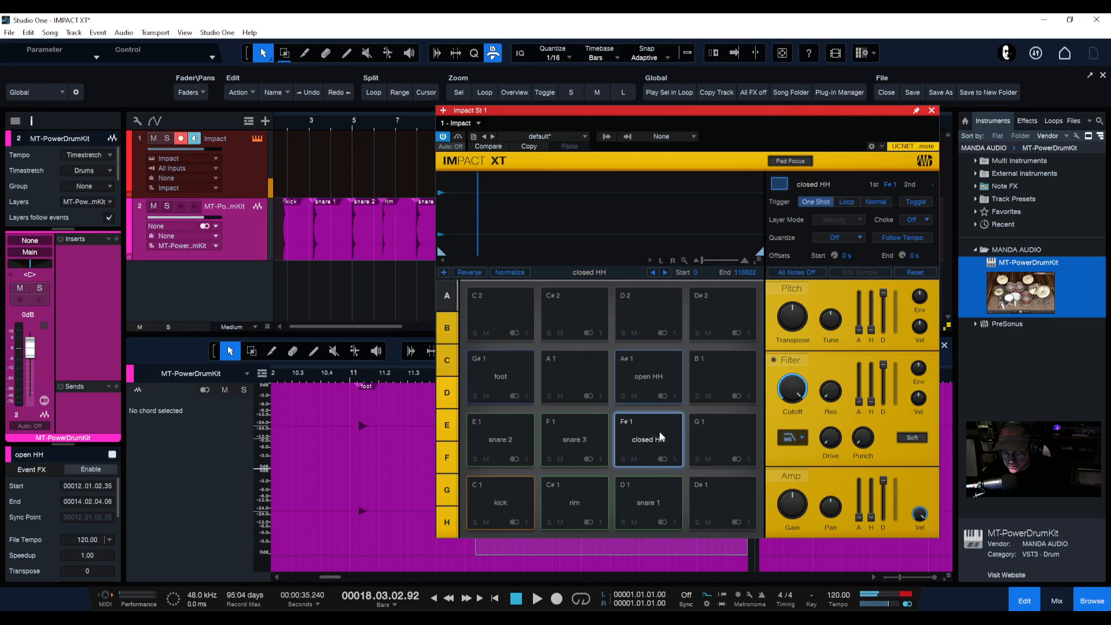
pyautogui.click(917, 221)
pyautogui.click(924, 258)
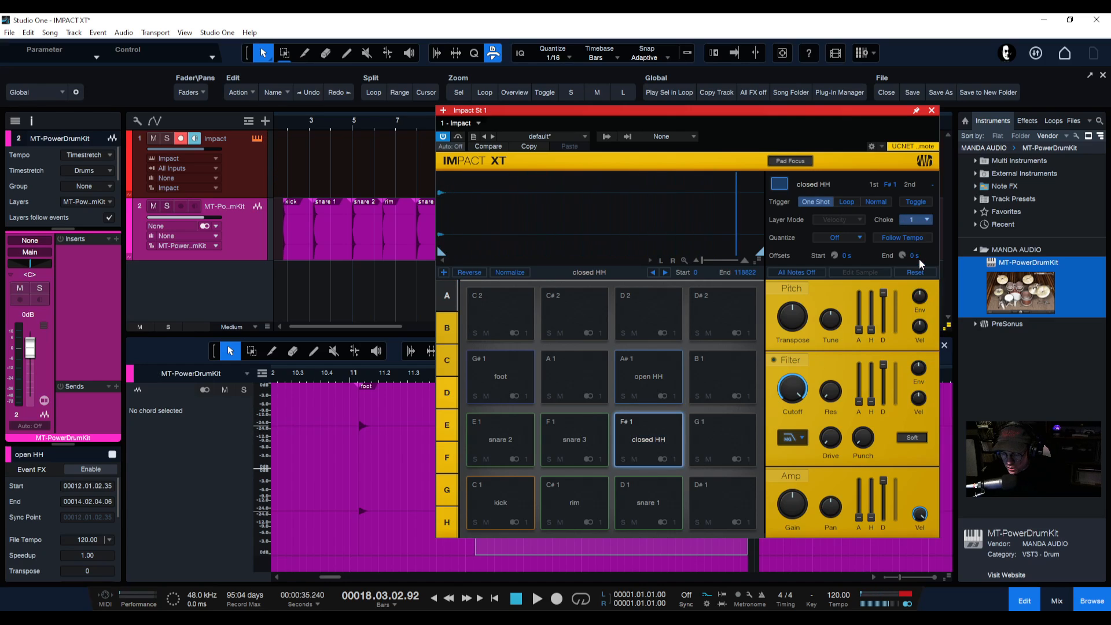
pyautogui.click(498, 386)
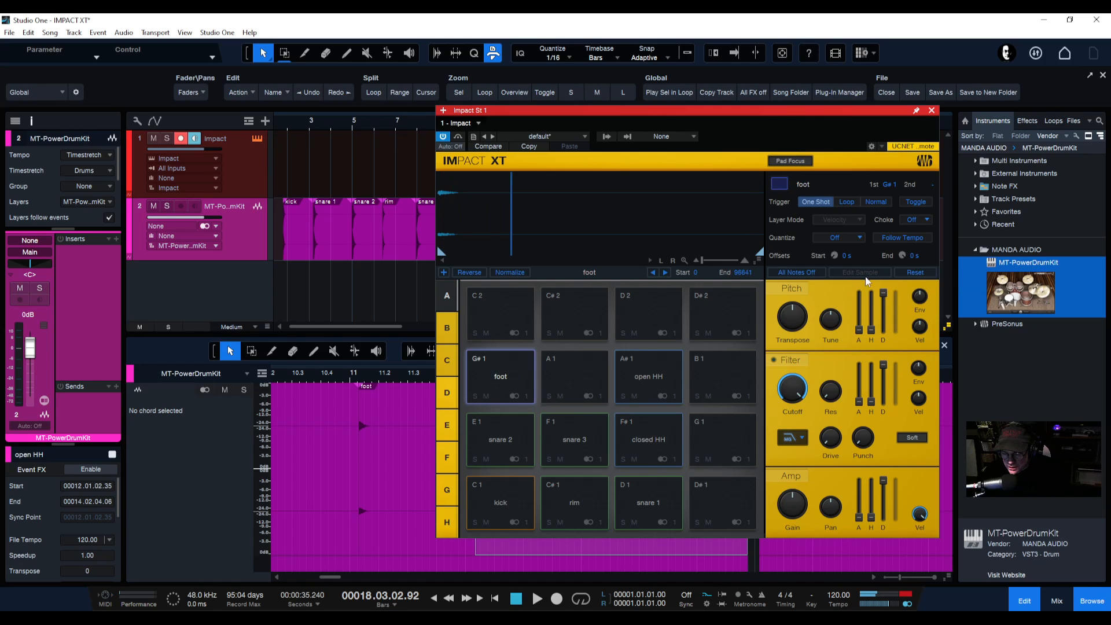
pyautogui.click(914, 226)
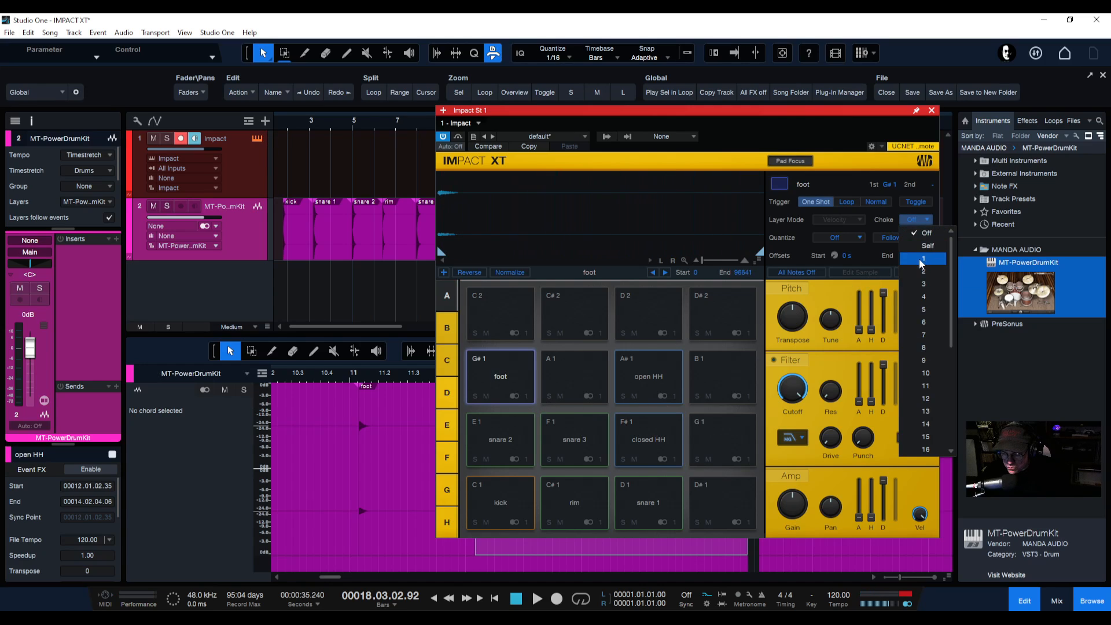
pyautogui.click(923, 259)
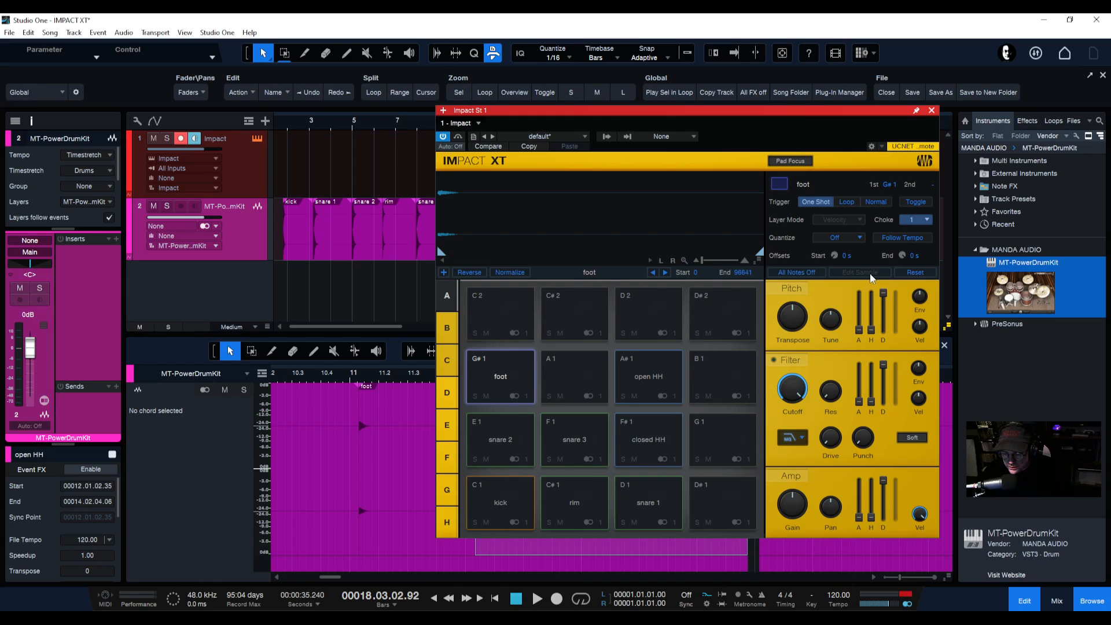
pyautogui.click(645, 375)
pyautogui.click(914, 220)
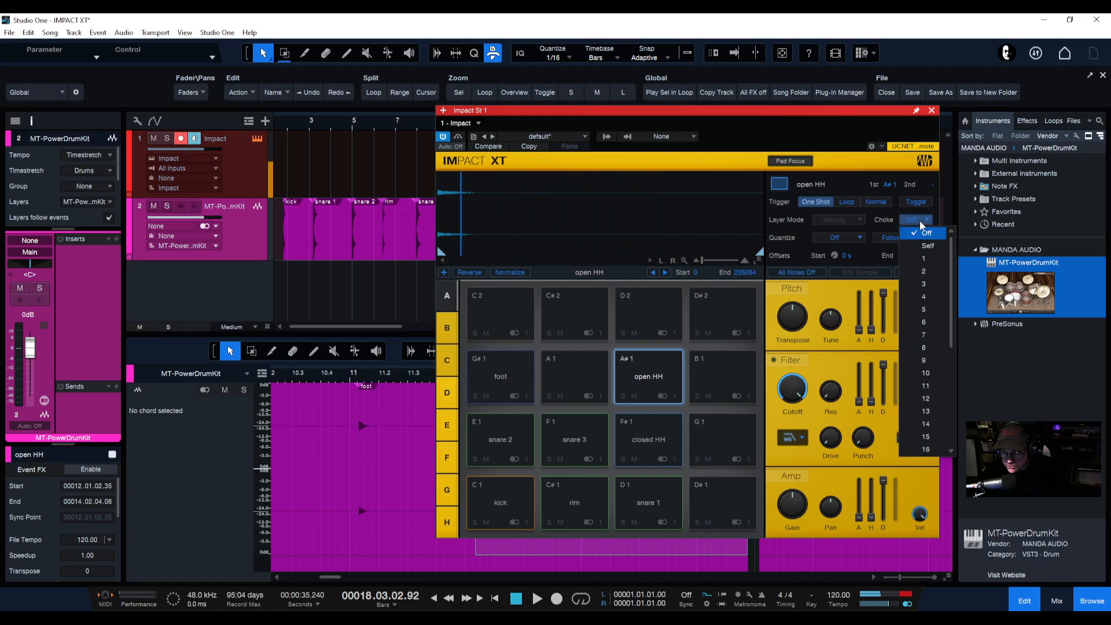
pyautogui.click(922, 262)
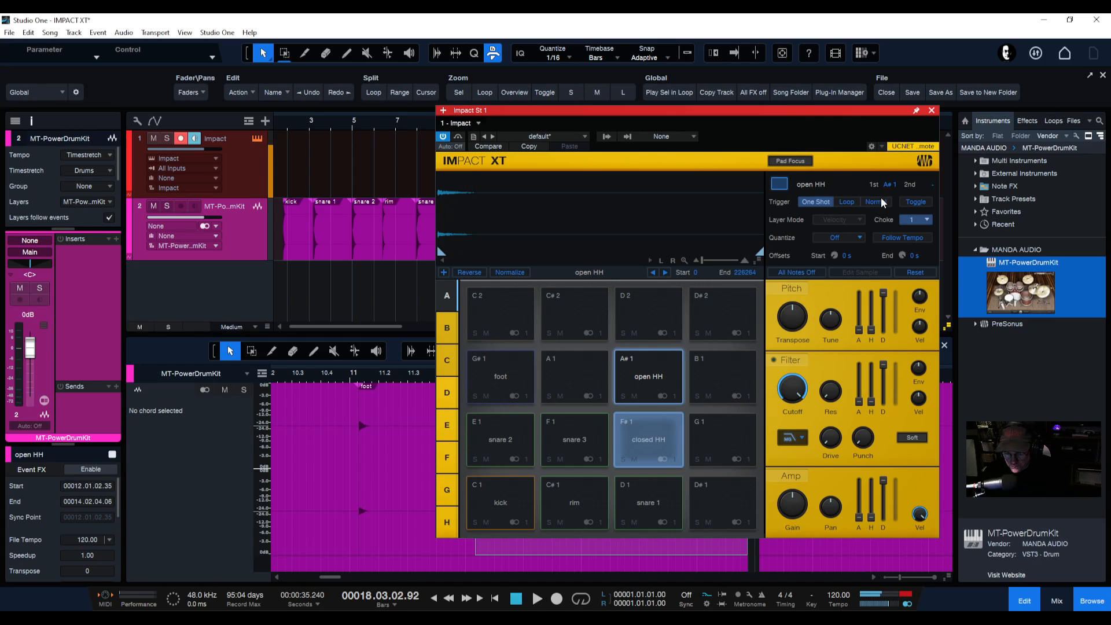
# Move the sampler window clear of the events, then load crash onto pad C# 2 and ride onto pad D# 2
pyautogui.moveTo(813, 113); pyautogui.dragTo(889, 105)
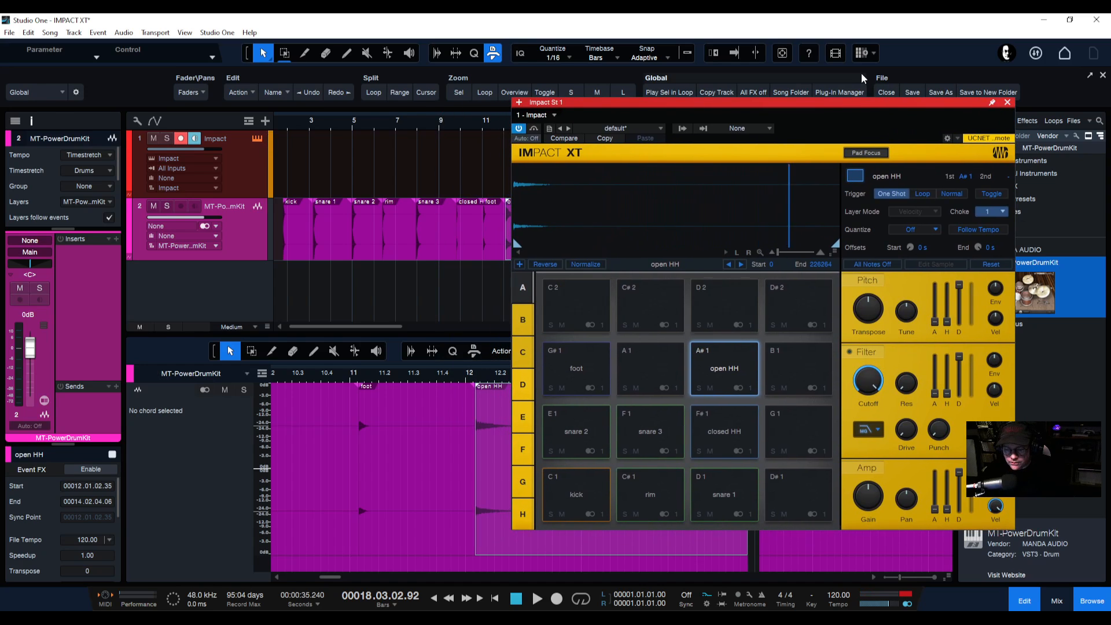
pyautogui.moveTo(832, 106); pyautogui.dragTo(887, 110)
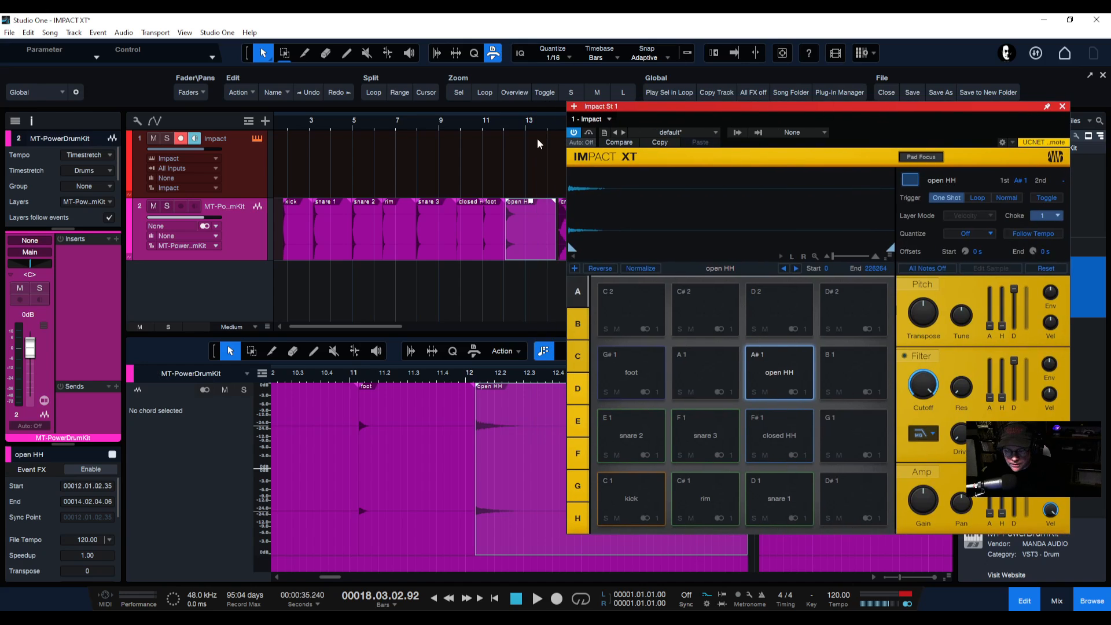
pyautogui.moveTo(508, 129); pyautogui.dragTo(323, 118)
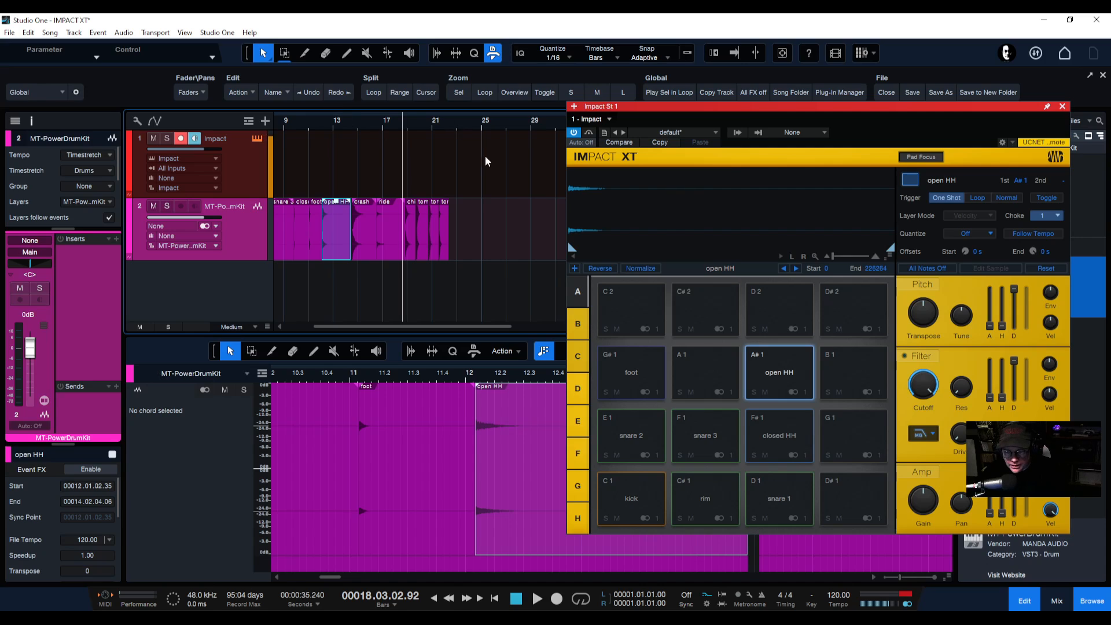
pyautogui.click(364, 221)
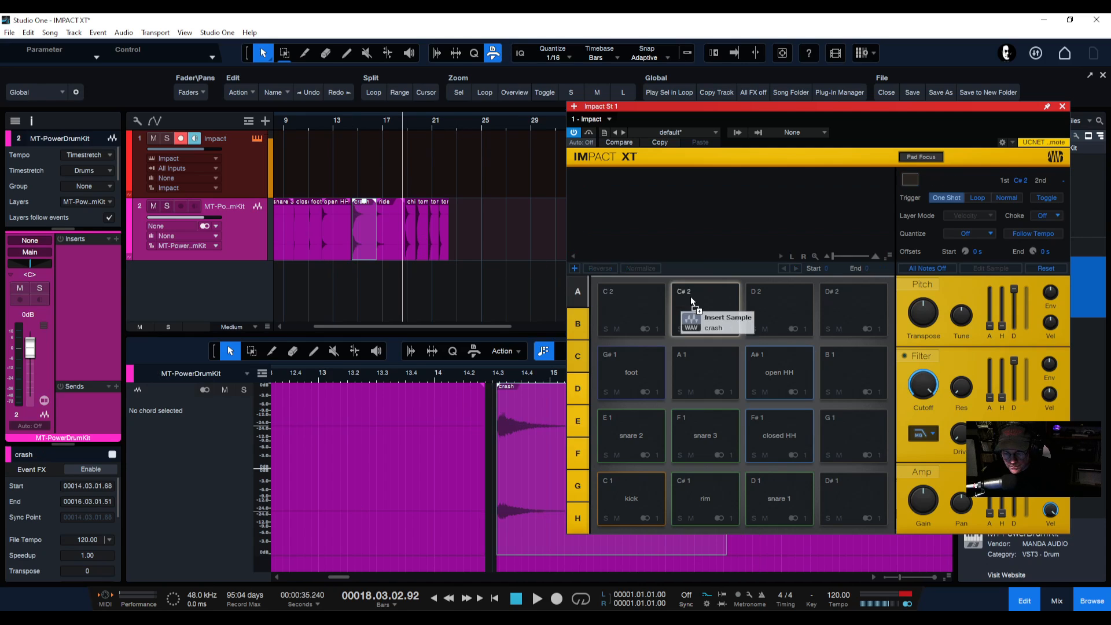
pyautogui.click(704, 300)
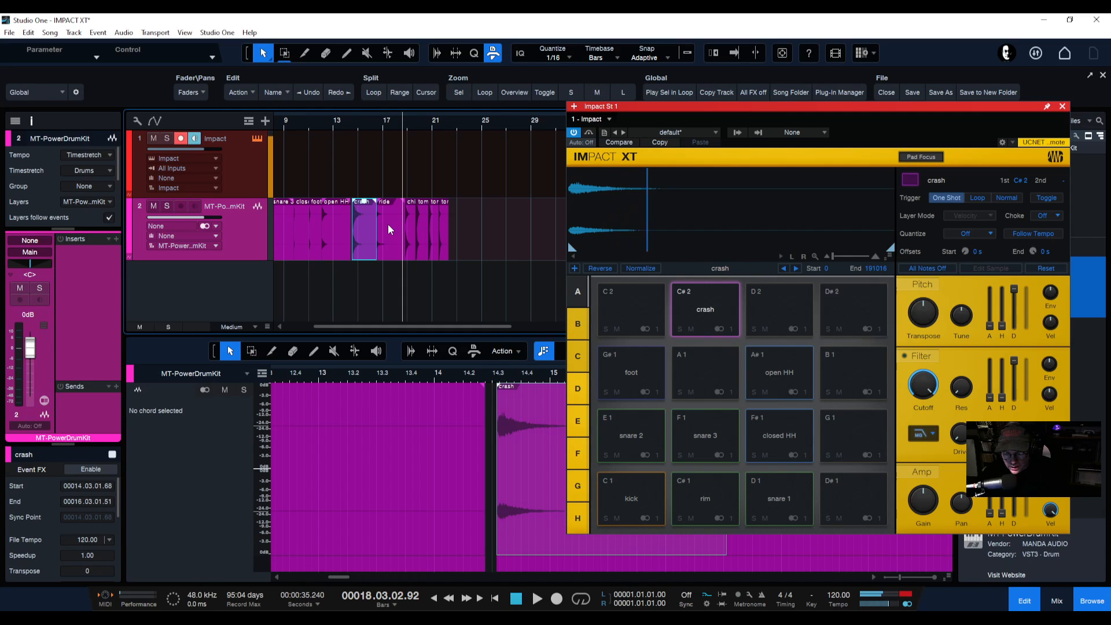
pyautogui.moveTo(387, 224); pyautogui.dragTo(850, 307)
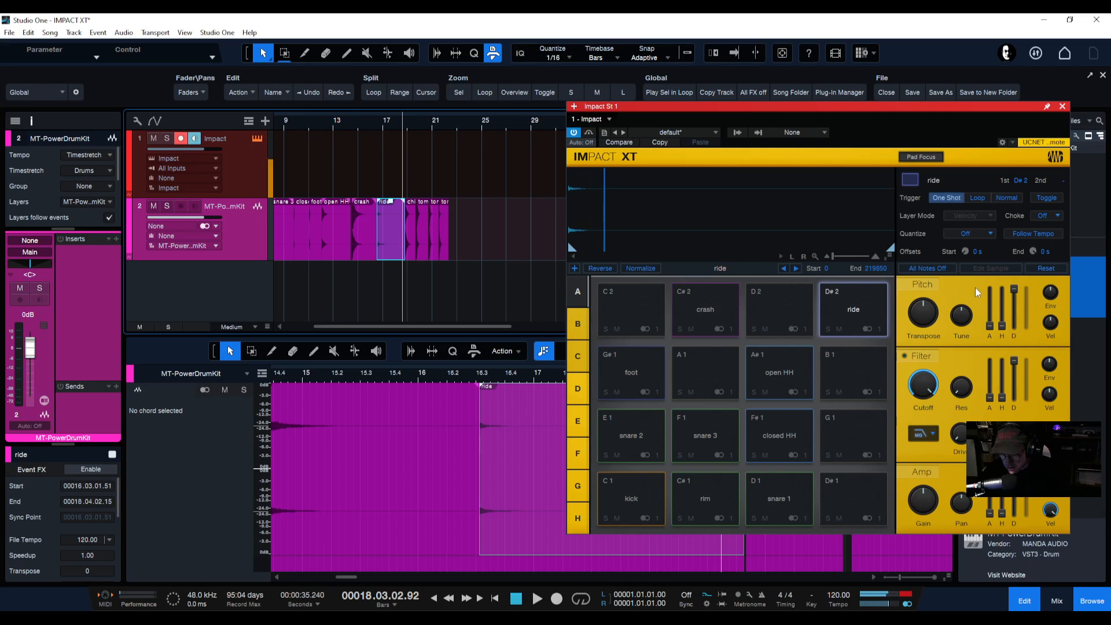
# Set the choke of the kick, rim and snare 1 pads to Off
pyautogui.click(633, 495)
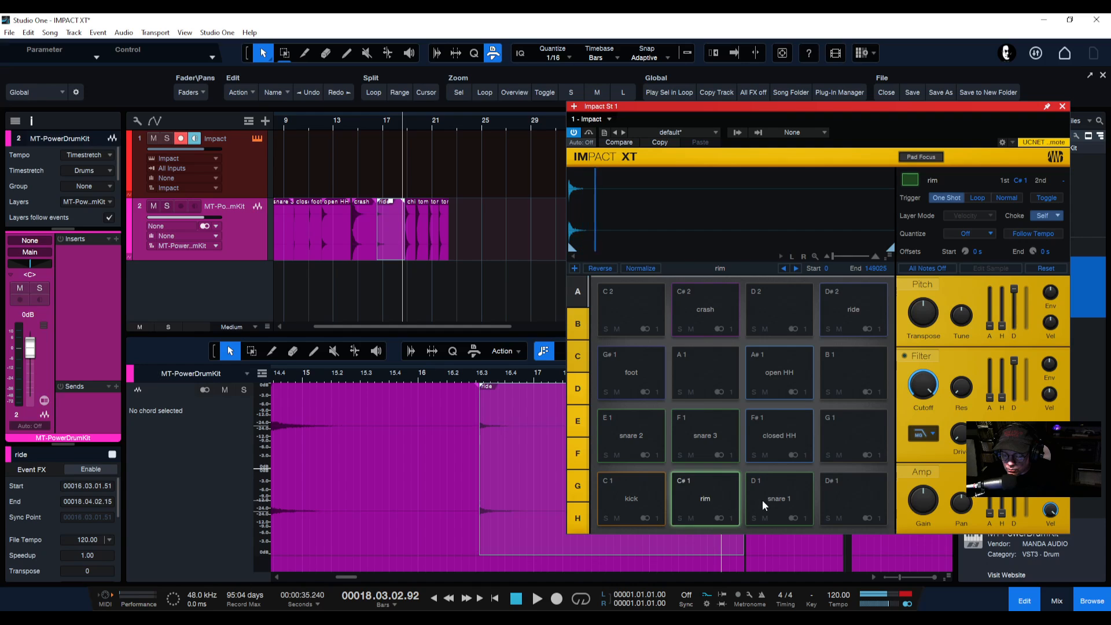
pyautogui.click(785, 498)
pyautogui.click(662, 492)
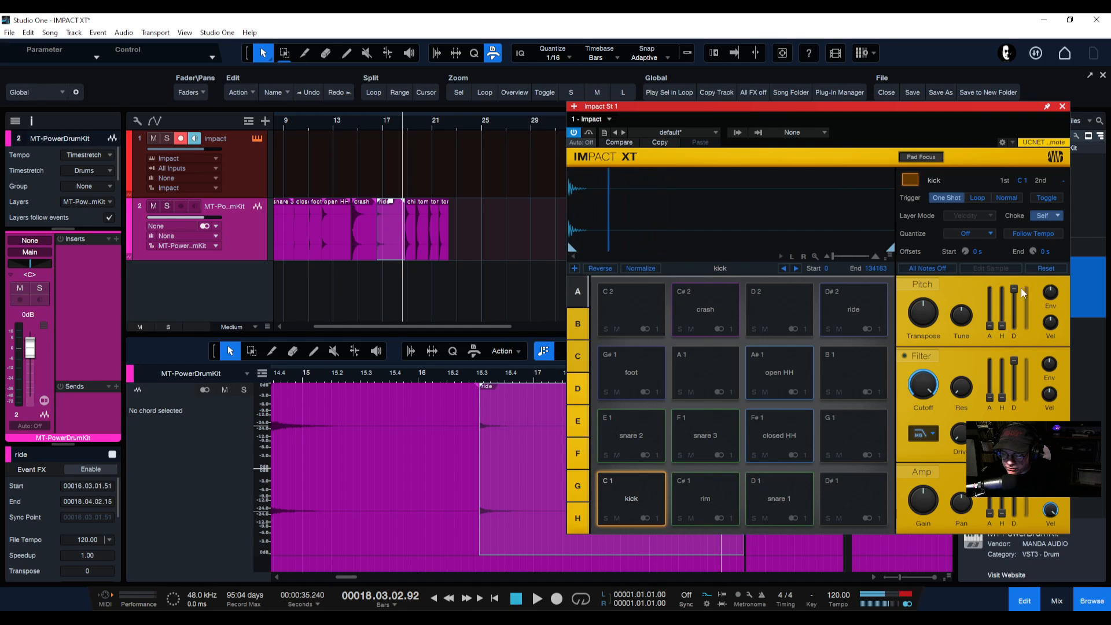
pyautogui.click(1044, 218)
pyautogui.click(1048, 232)
pyautogui.click(697, 502)
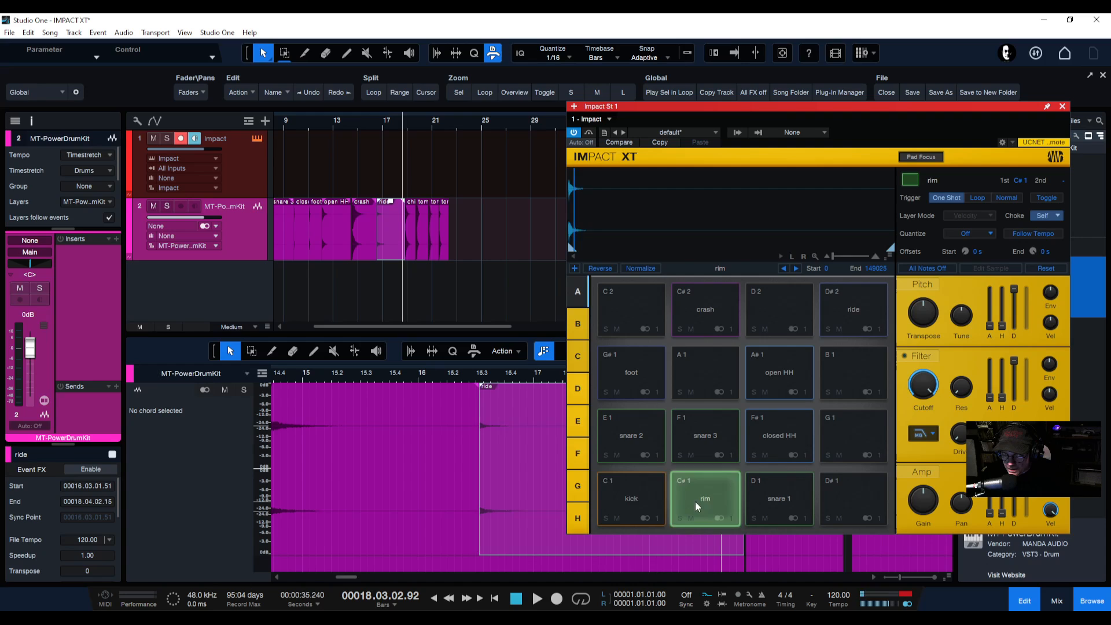
pyautogui.click(1045, 215)
pyautogui.click(1048, 232)
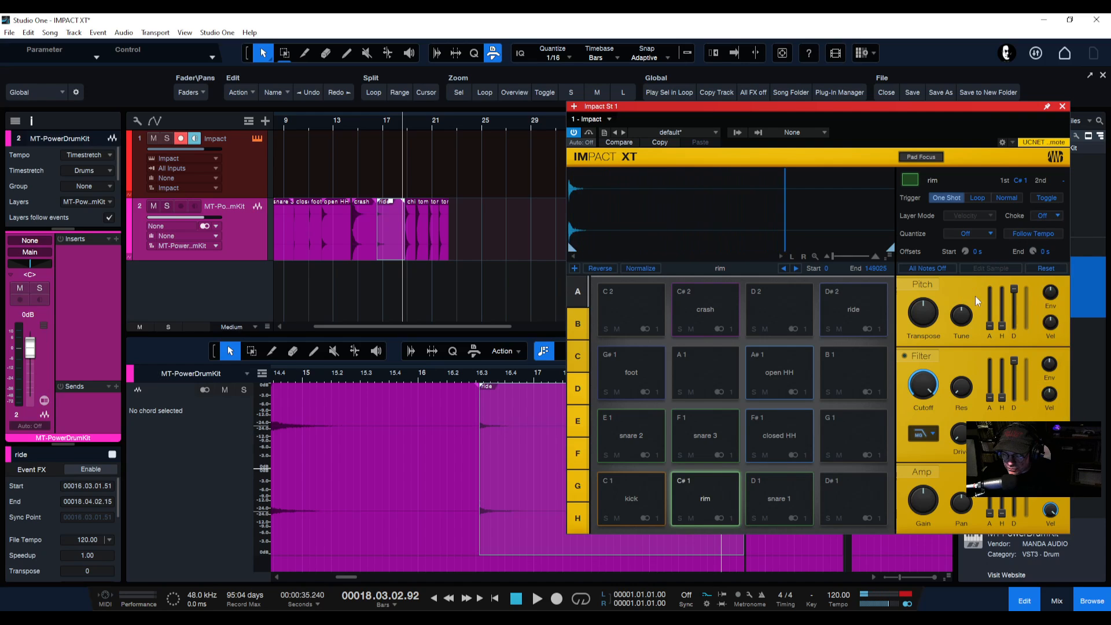
pyautogui.click(781, 499)
pyautogui.click(1045, 215)
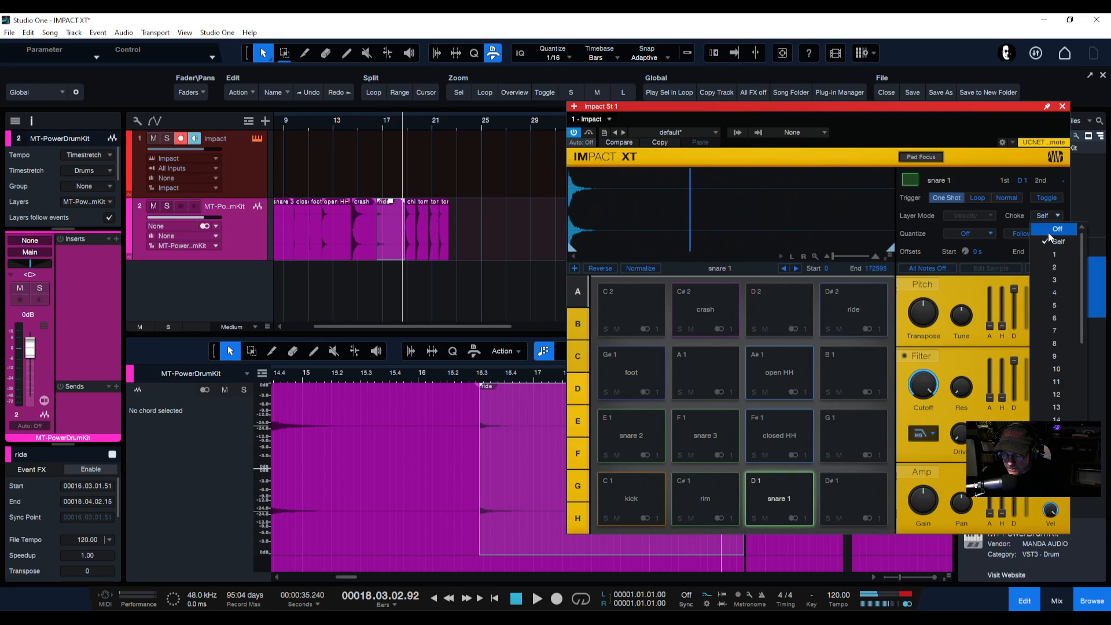
pyautogui.click(1048, 232)
# Check the choke settings of the rim, closed HH and snare 3 pads, and set snare 2's choke to Off
pyautogui.click(707, 503)
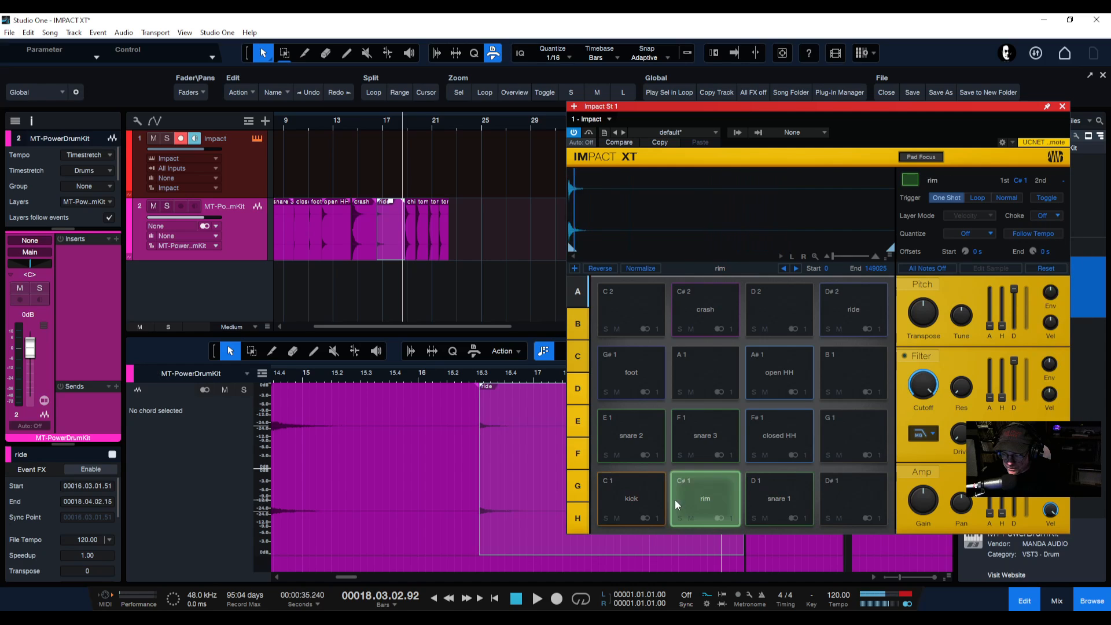
pyautogui.click(644, 456)
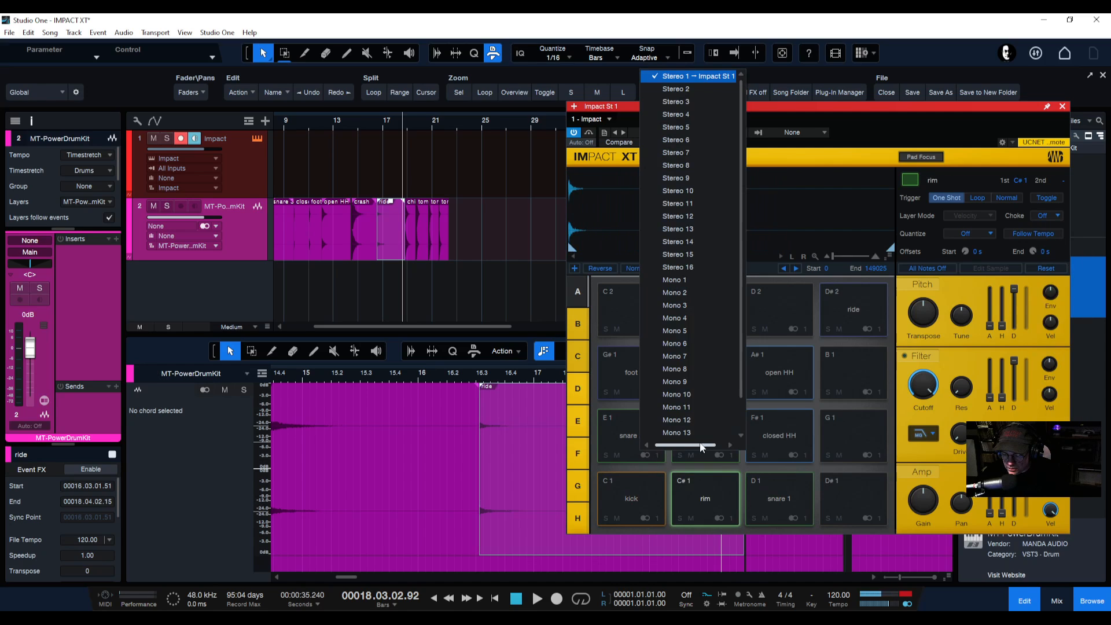
pyautogui.click(616, 425)
pyautogui.click(636, 432)
pyautogui.click(790, 434)
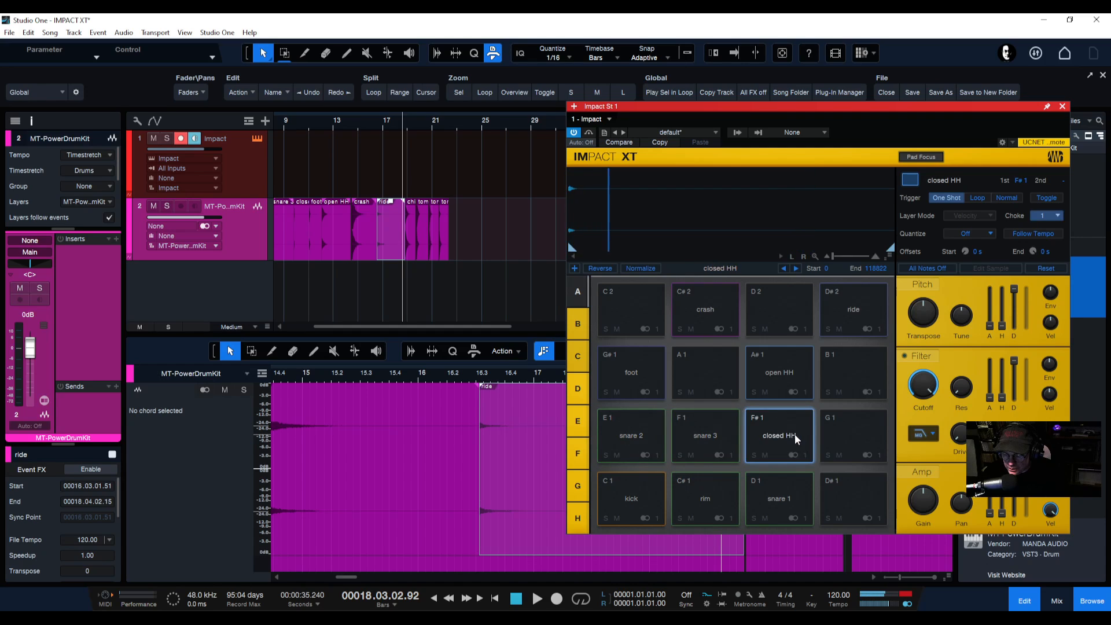
pyautogui.click(727, 431)
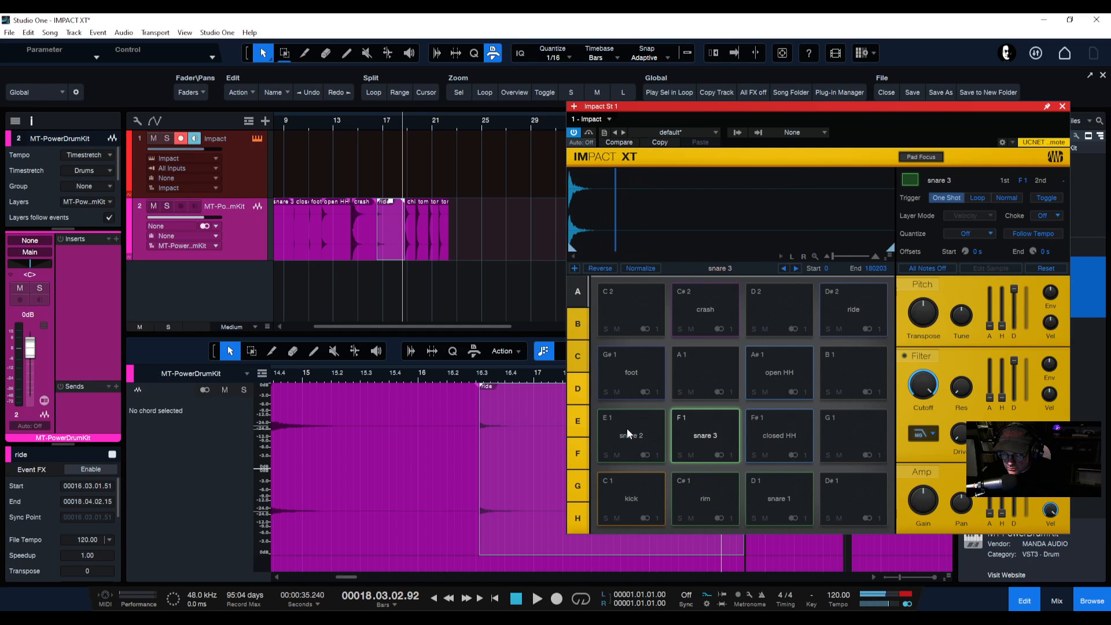
pyautogui.click(627, 432)
pyautogui.click(1048, 216)
pyautogui.click(1053, 229)
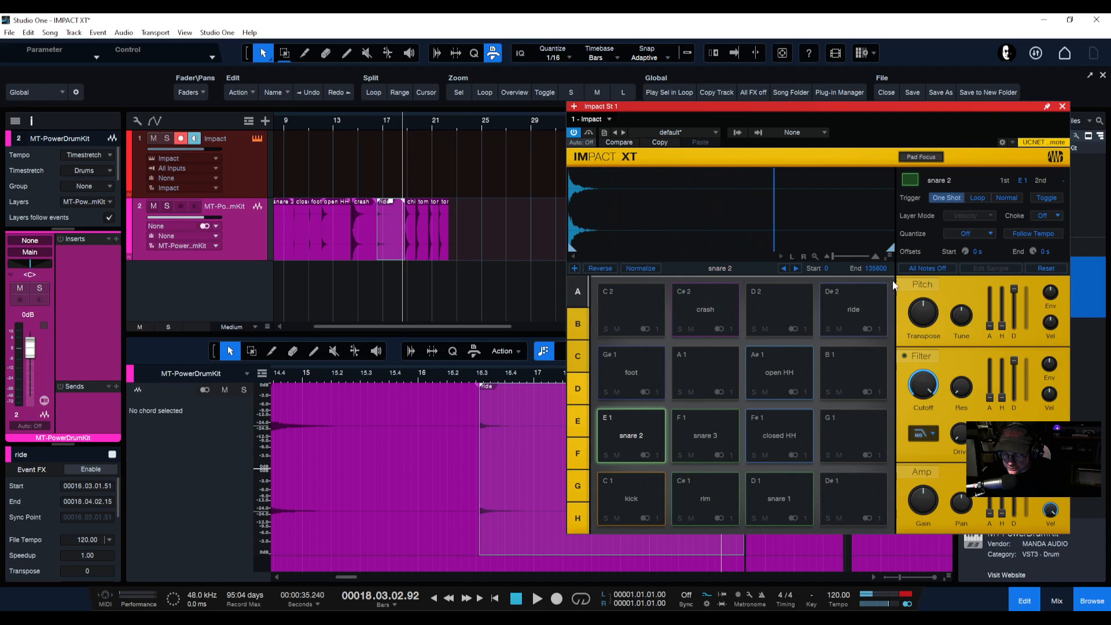
# Check the choke settings of the closed HH, open HH, crash and ride pads
pyautogui.click(783, 437)
pyautogui.click(790, 371)
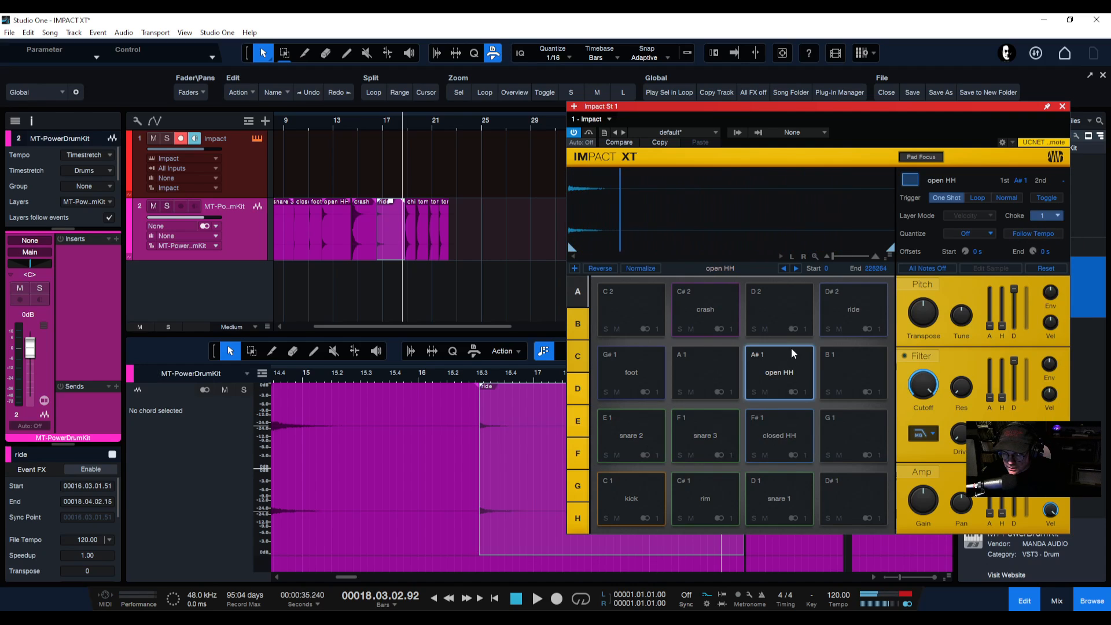
pyautogui.click(700, 315)
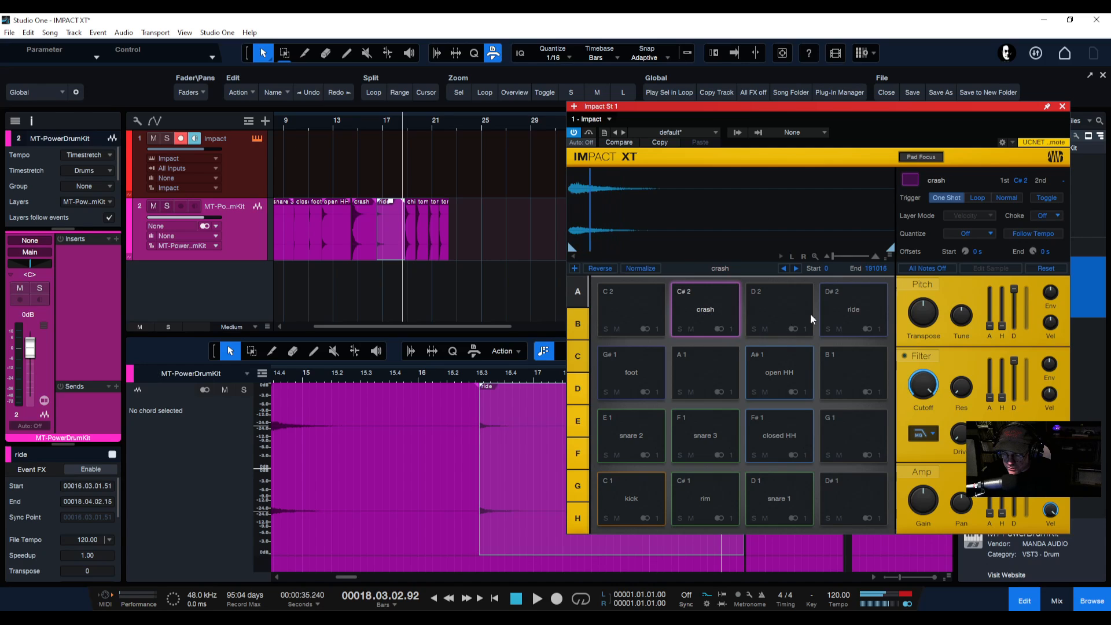
pyautogui.click(856, 312)
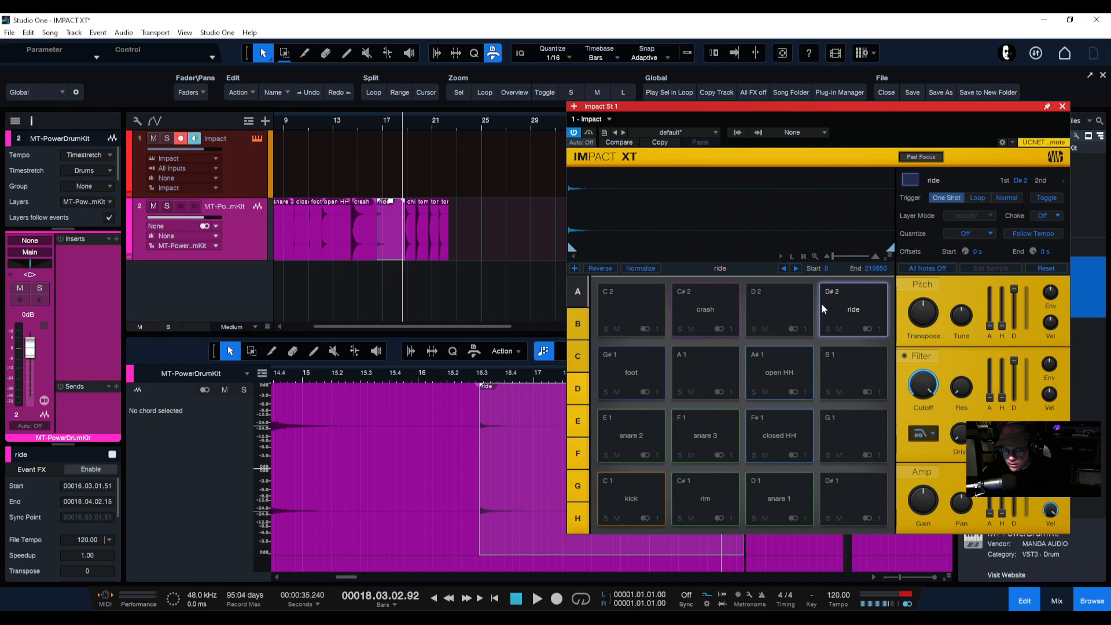
# Load the china event onto pad E 2 in bank B of the sampler and audition it
pyautogui.moveTo(428, 124); pyautogui.dragTo(402, 208)
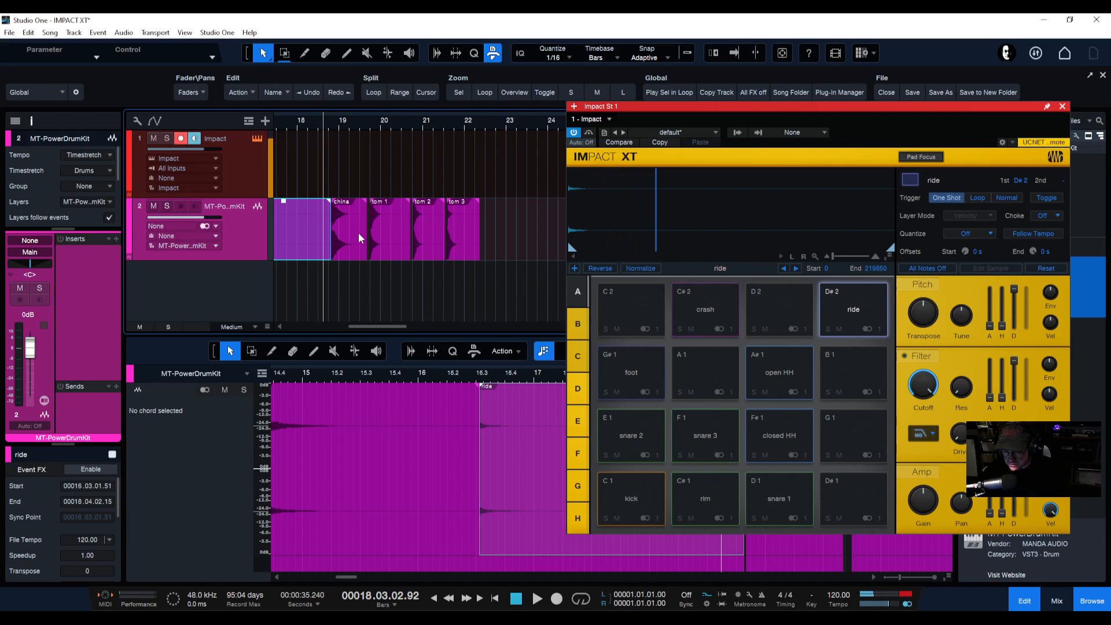
pyautogui.click(577, 324)
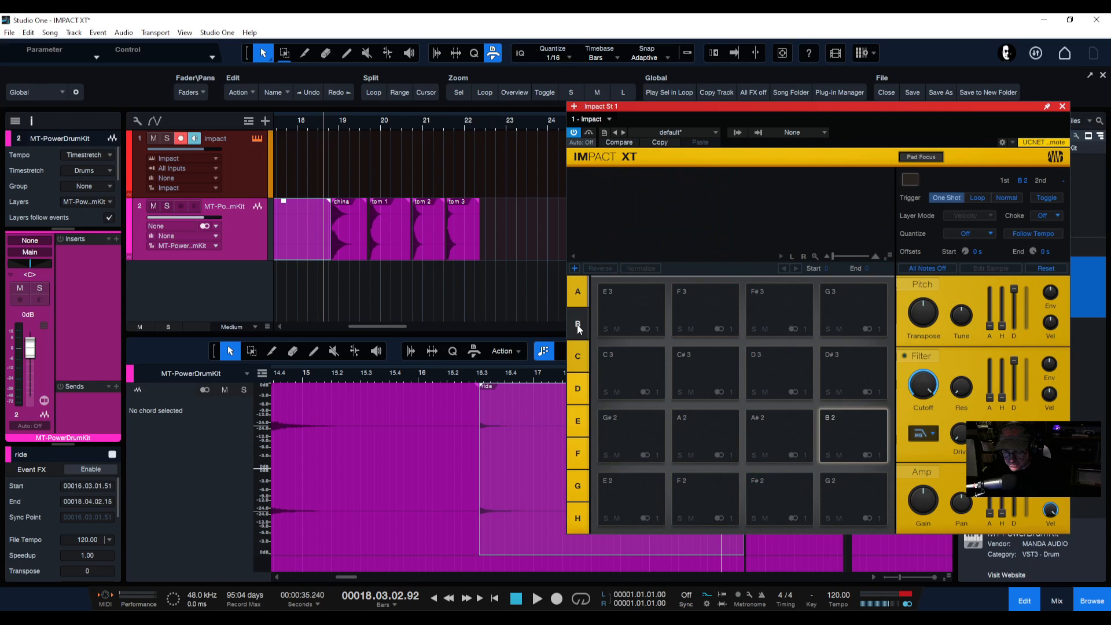
pyautogui.click(343, 223)
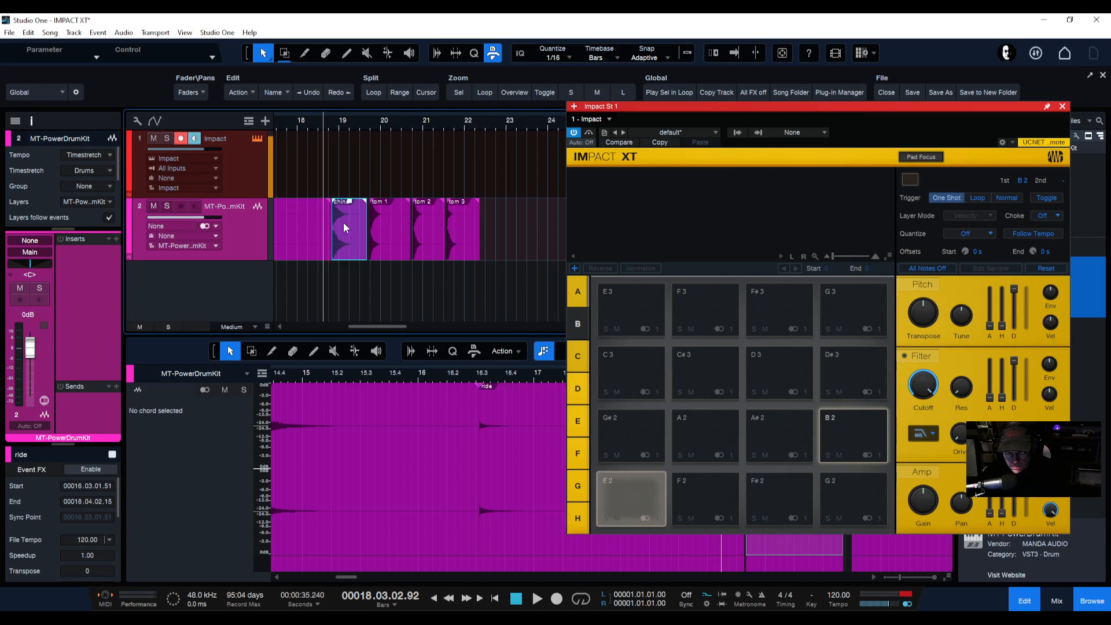
pyautogui.moveTo(342, 222); pyautogui.dragTo(629, 495)
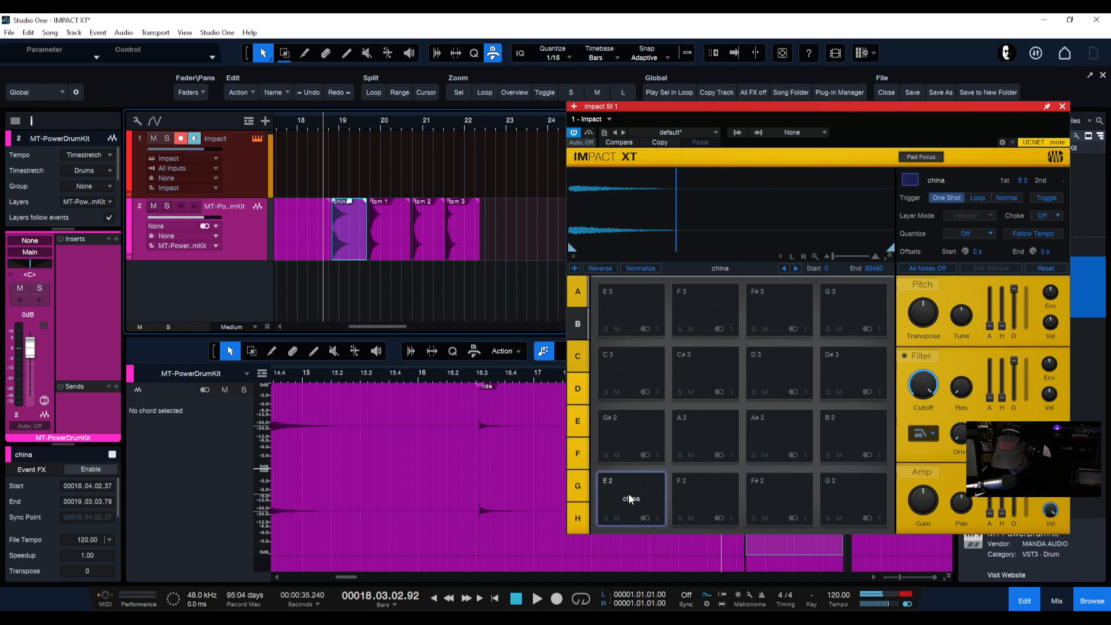
pyautogui.click(627, 493)
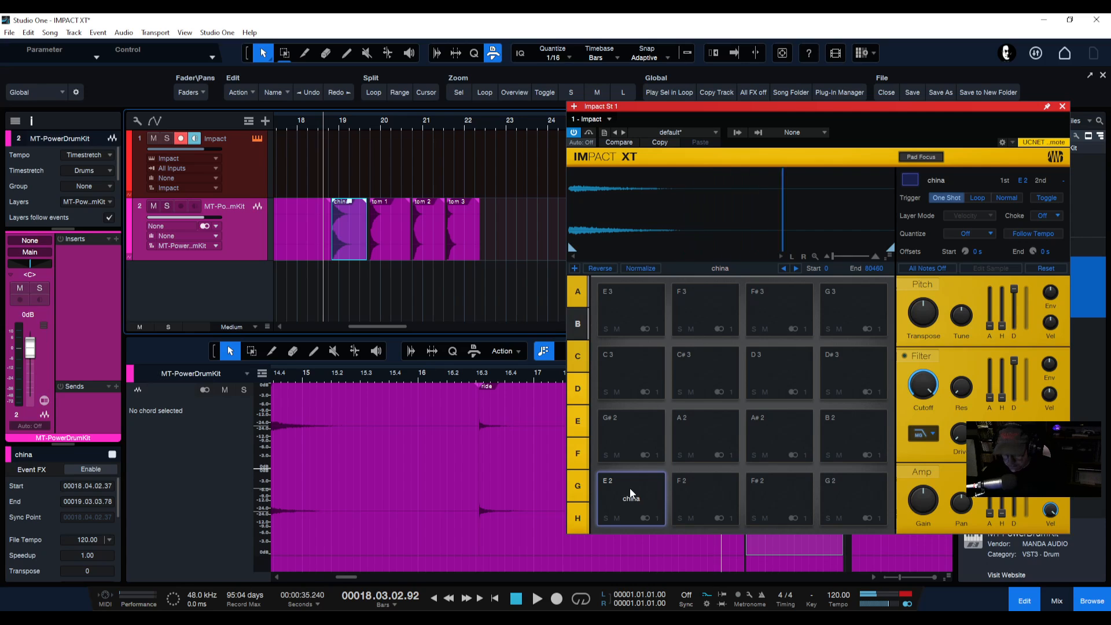
# Load tom 1 onto pads D 2 and C 2 in bank A, and tune the C 2 copy to -15 ct
pyautogui.click(579, 298)
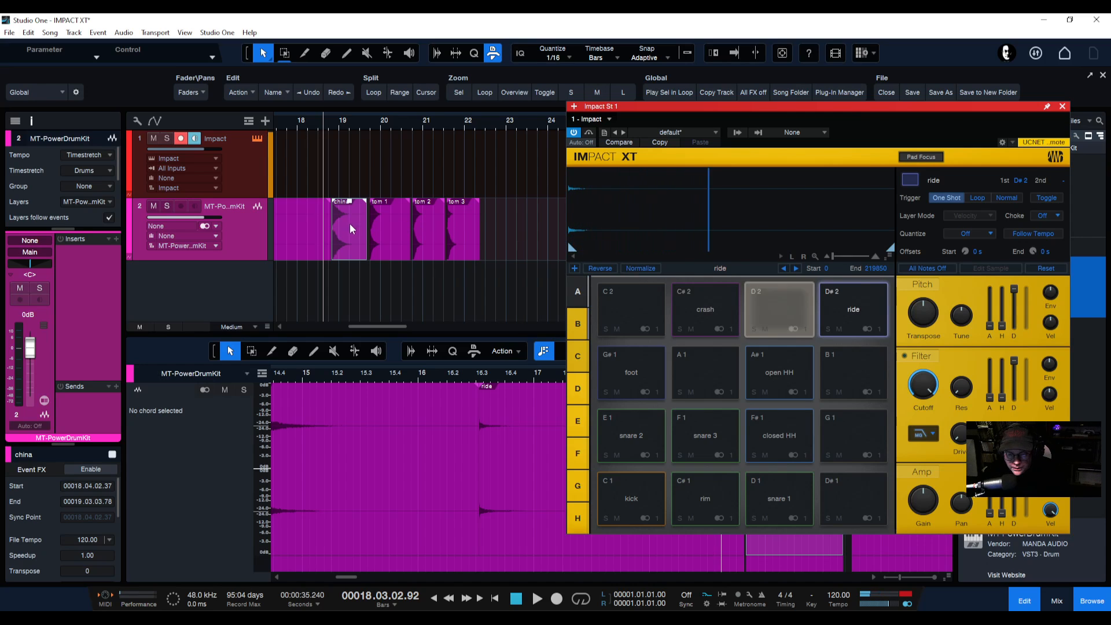
pyautogui.moveTo(384, 220); pyautogui.dragTo(782, 307)
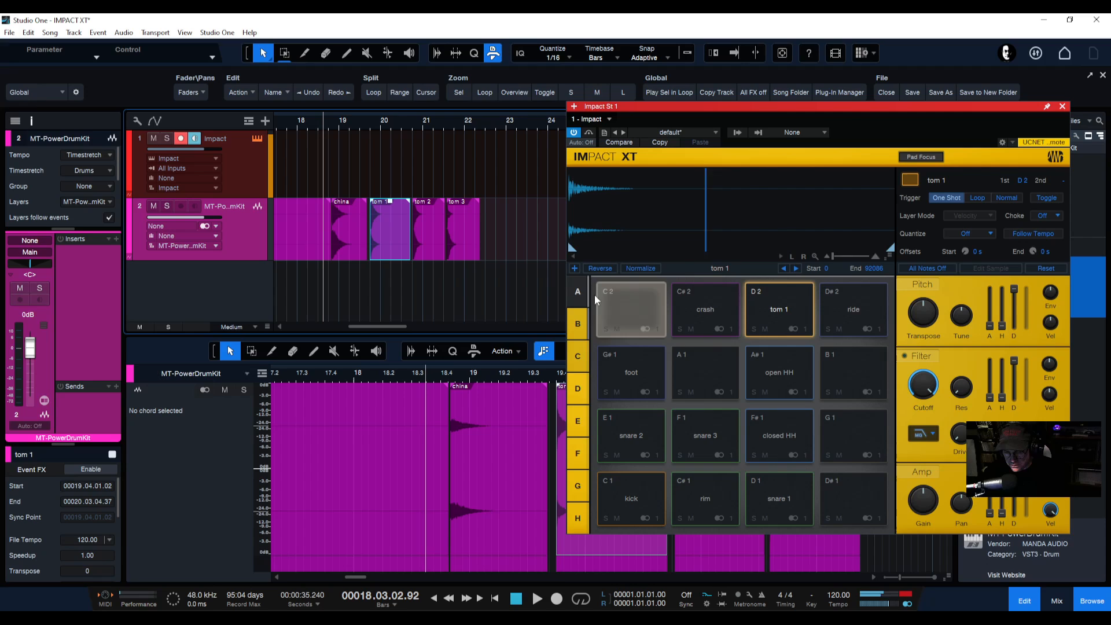
pyautogui.moveTo(388, 229); pyautogui.dragTo(634, 304)
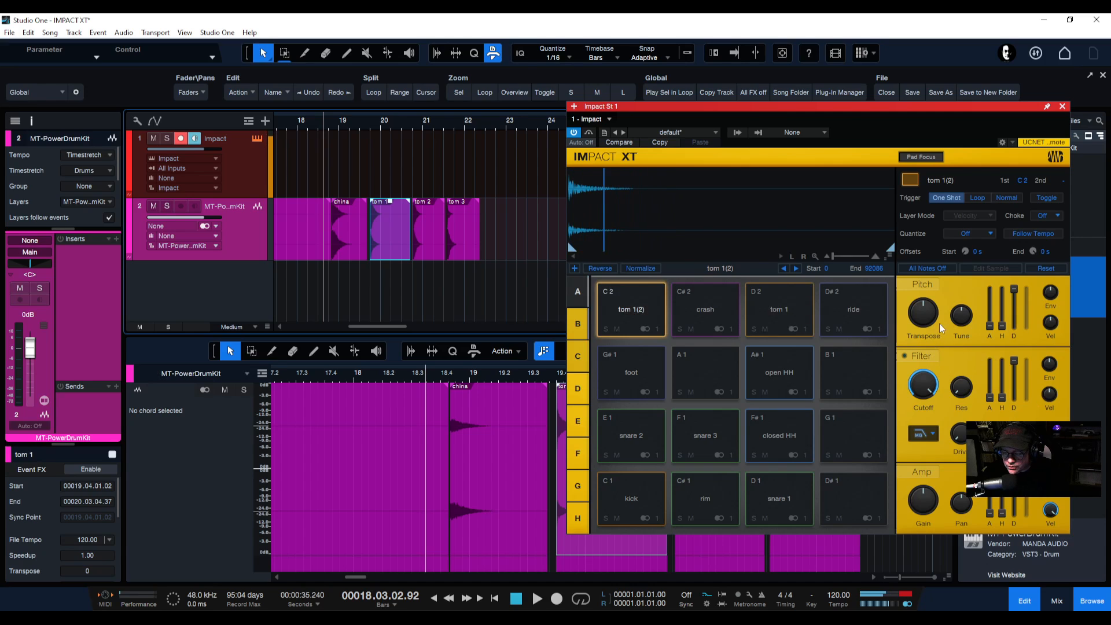
pyautogui.moveTo(963, 318); pyautogui.dragTo(962, 322)
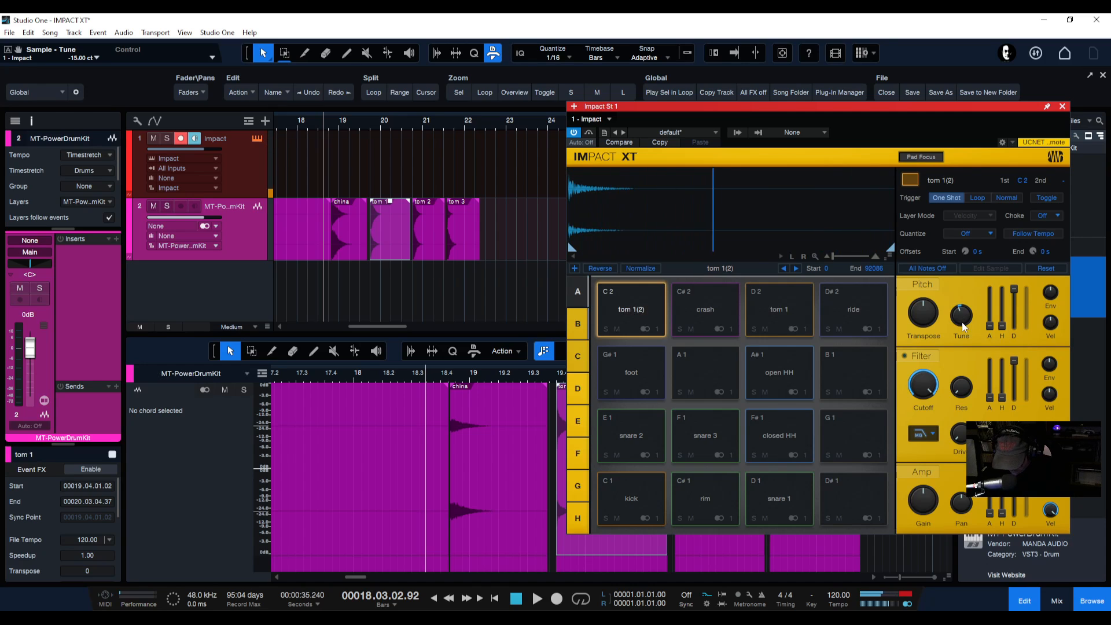
# Load tom 2 onto pads B 1 and A 1, and tune the A 1 copy to -34 ct
pyautogui.moveTo(425, 216); pyautogui.dragTo(842, 364)
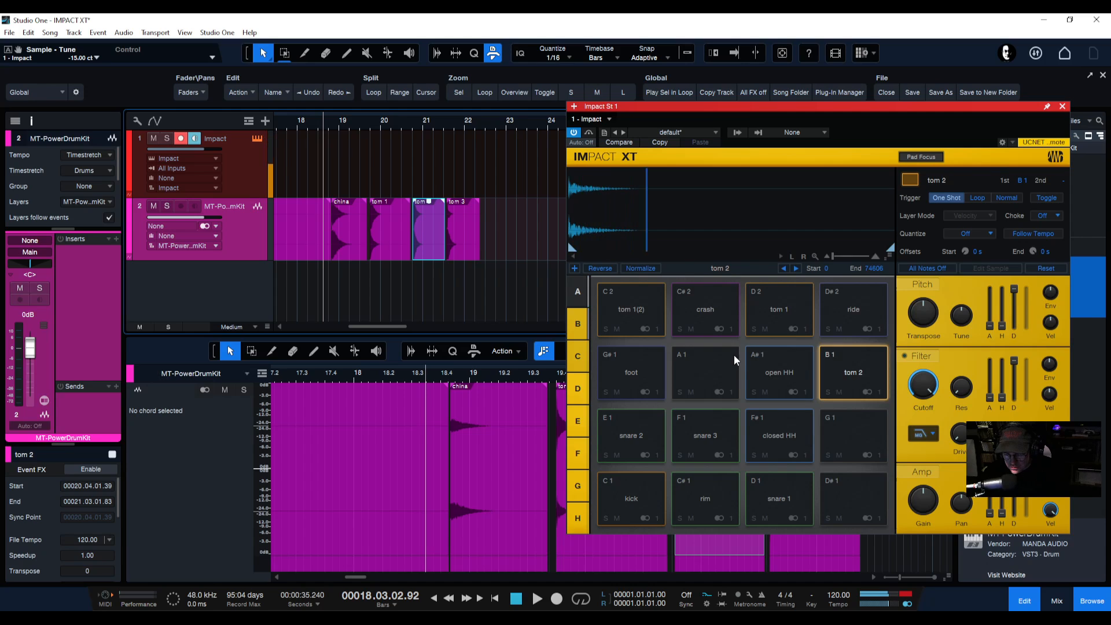
pyautogui.moveTo(439, 224); pyautogui.dragTo(705, 376)
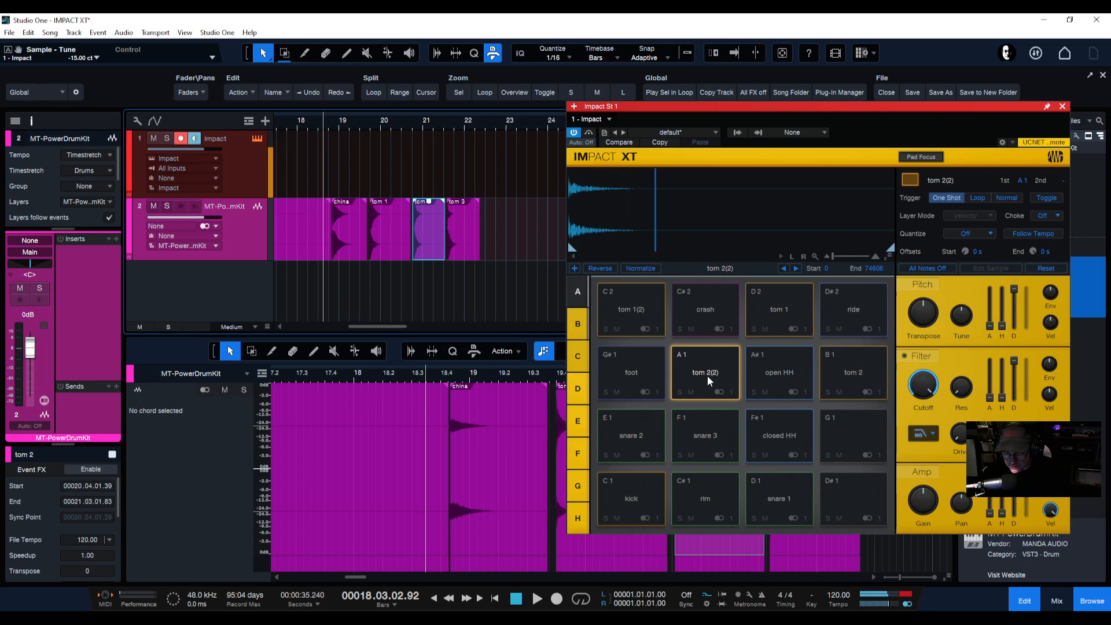
pyautogui.moveTo(963, 317); pyautogui.dragTo(967, 339)
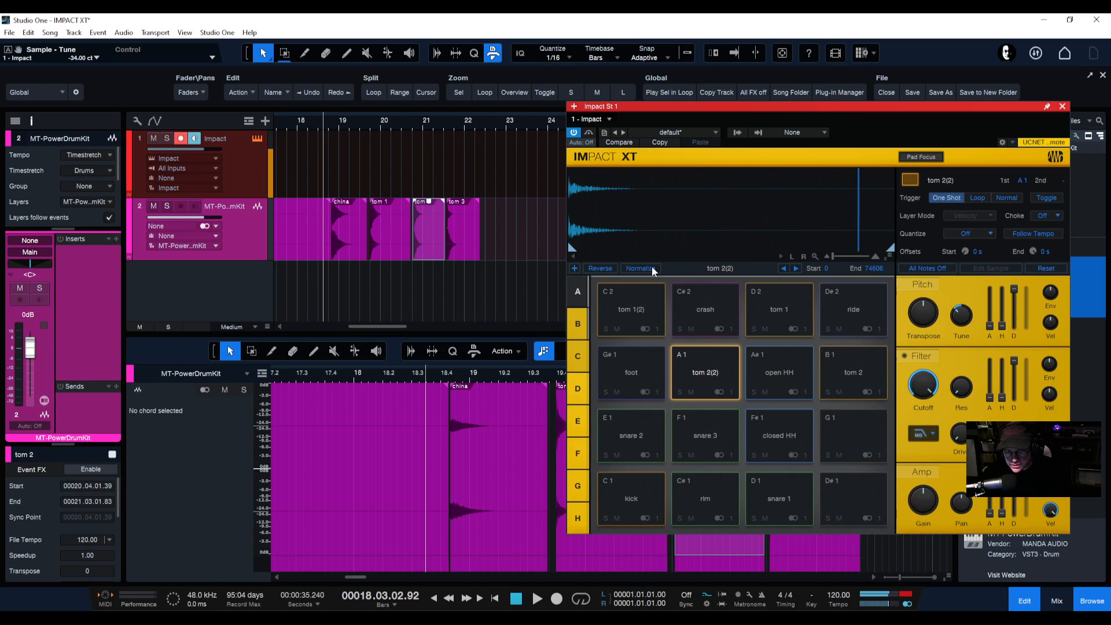
# Load tom 3 onto pads G 1 and F 1, replacing snare 3 on F 1, and reposition the sampler window
pyautogui.moveTo(463, 229); pyautogui.dragTo(849, 442)
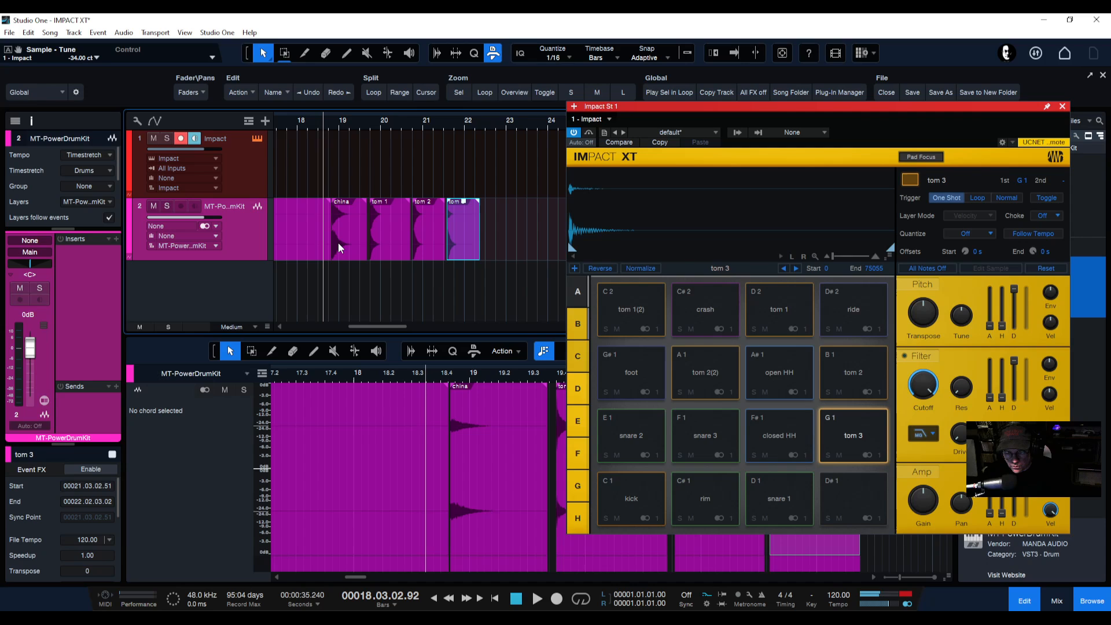
pyautogui.moveTo(459, 226); pyautogui.dragTo(718, 438)
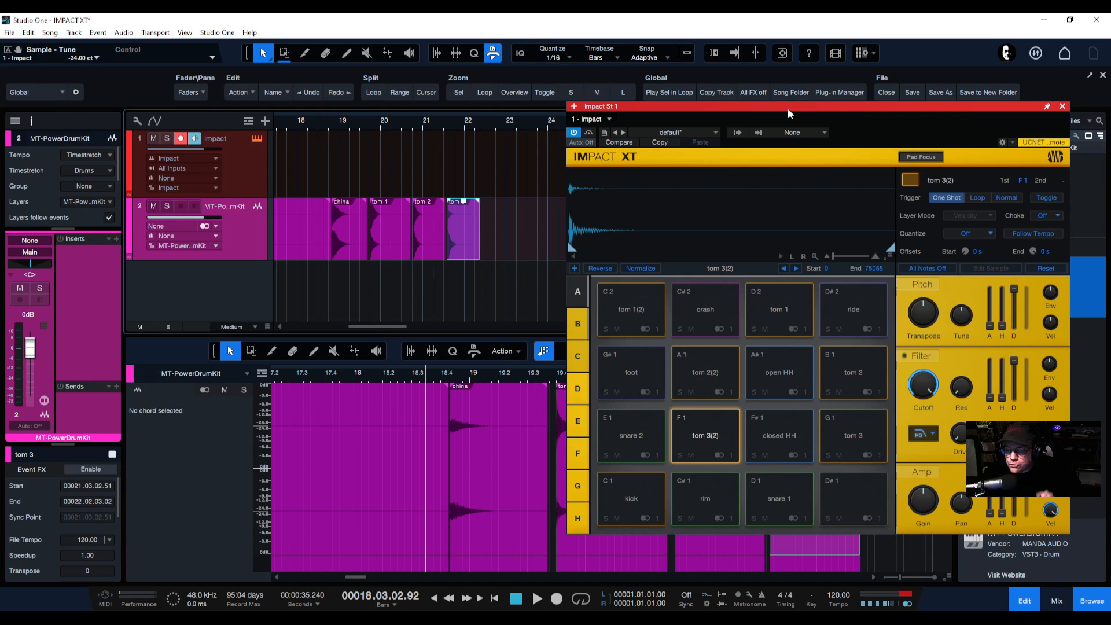
pyautogui.moveTo(787, 109); pyautogui.dragTo(618, 132)
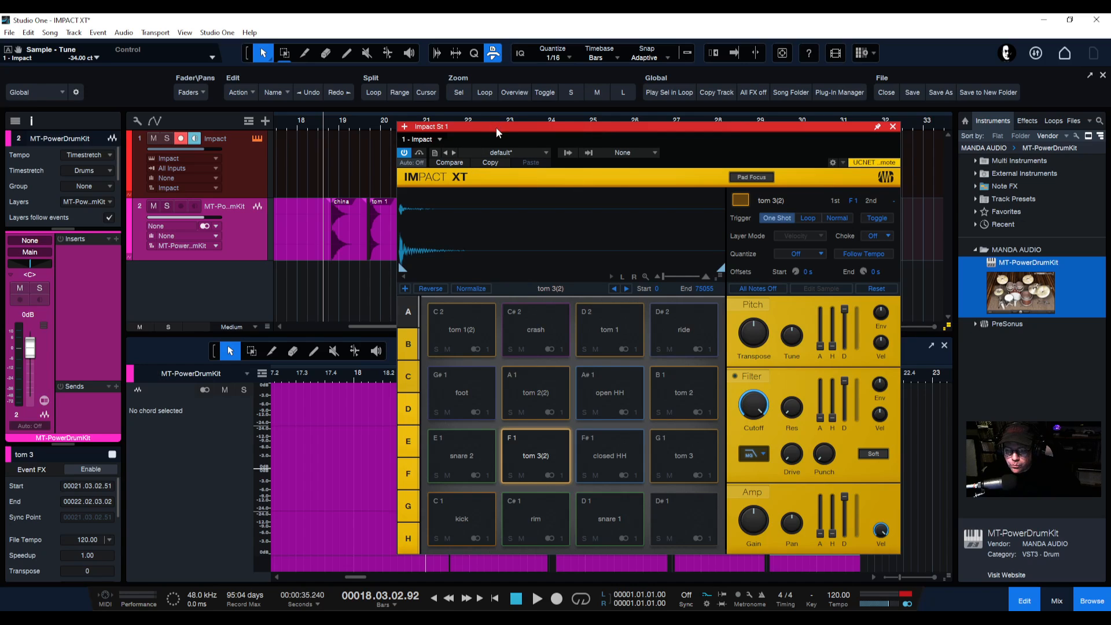
pyautogui.moveTo(496, 127); pyautogui.dragTo(576, 141)
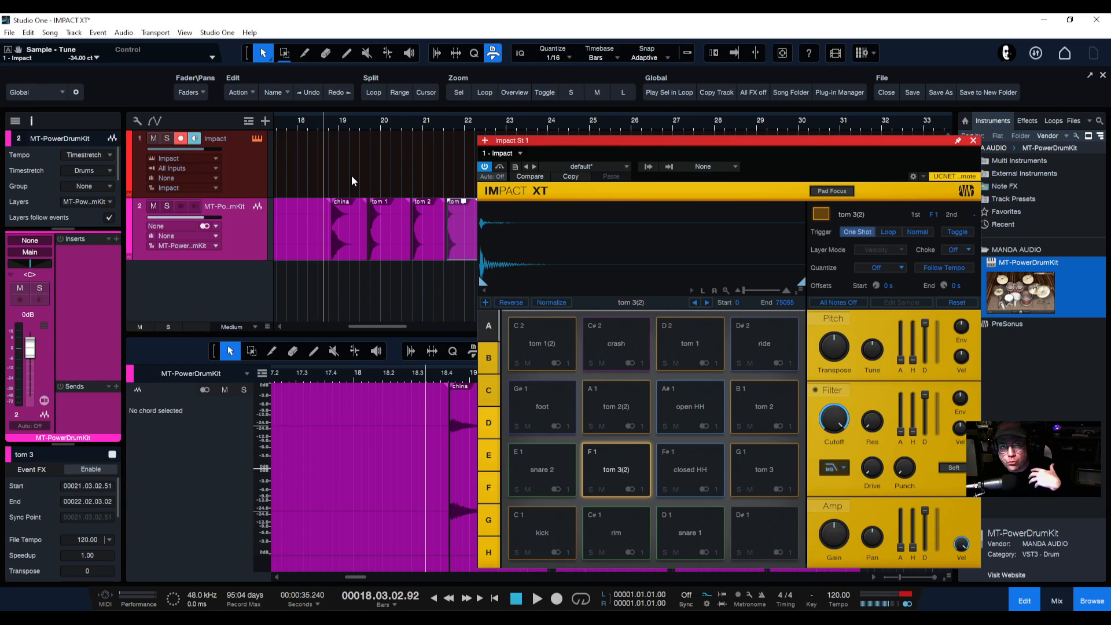
# Run the song's Copy External Files command and dismiss its message
pyautogui.click(10, 33)
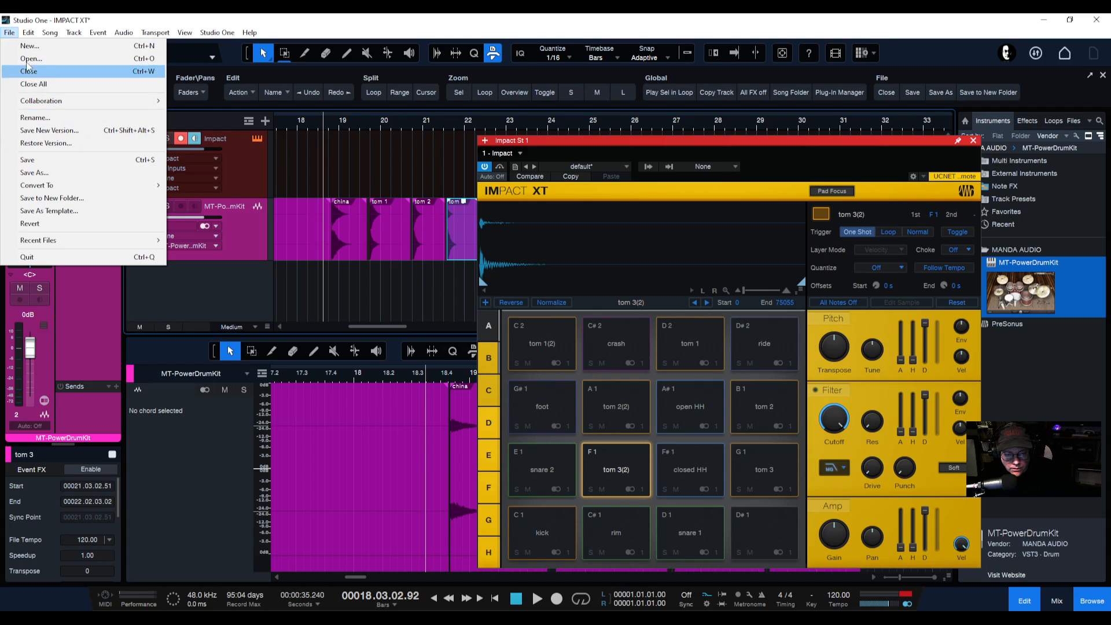
pyautogui.moveTo(50, 37)
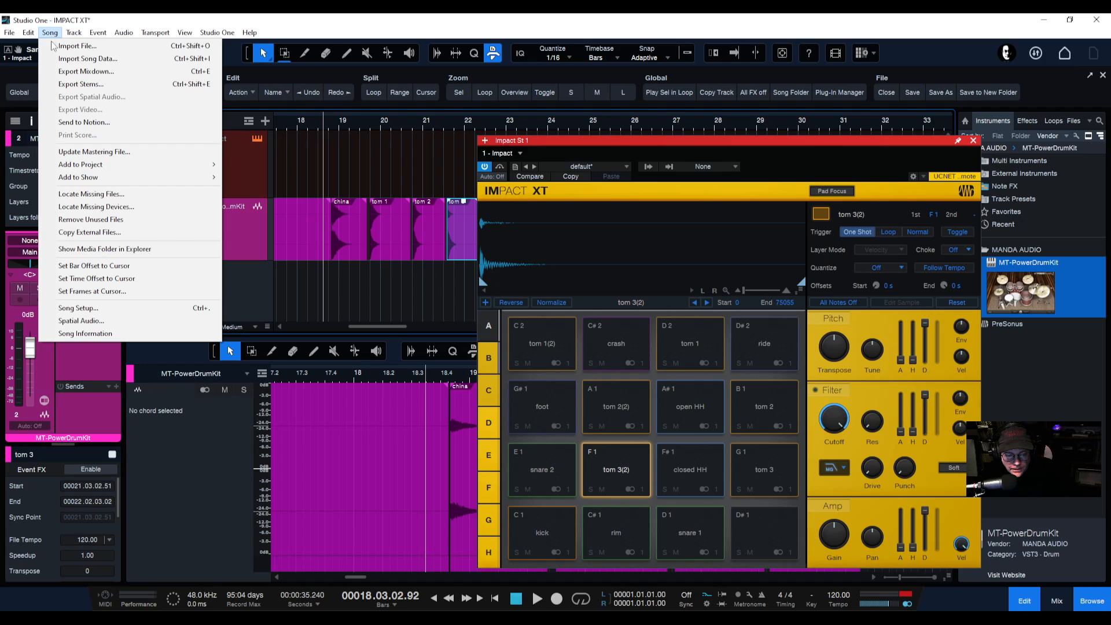
pyautogui.click(91, 234)
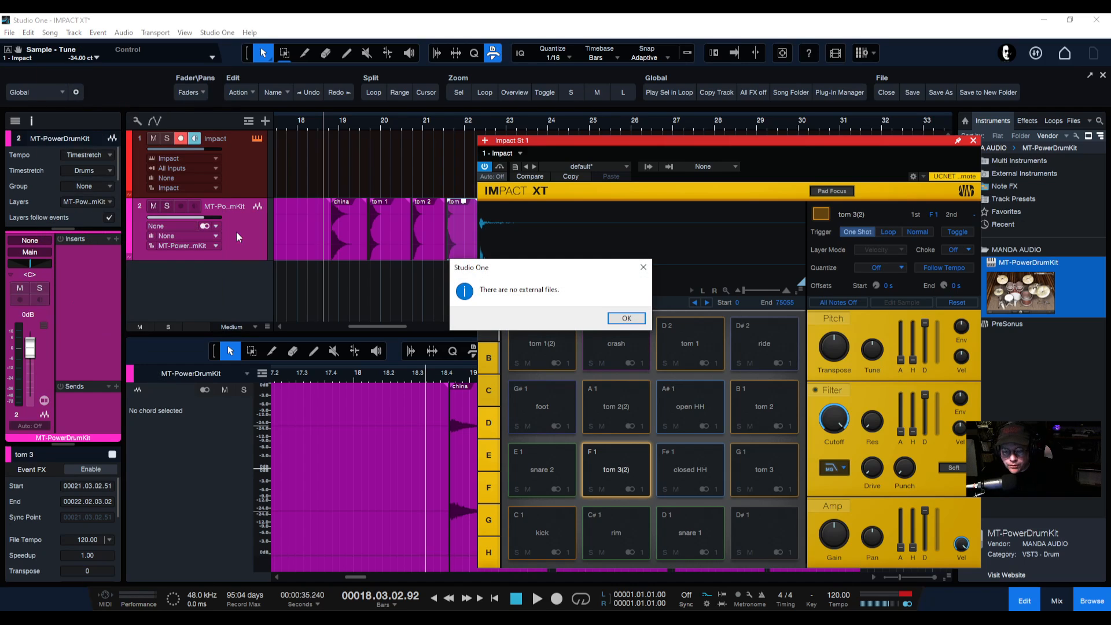
pyautogui.click(625, 318)
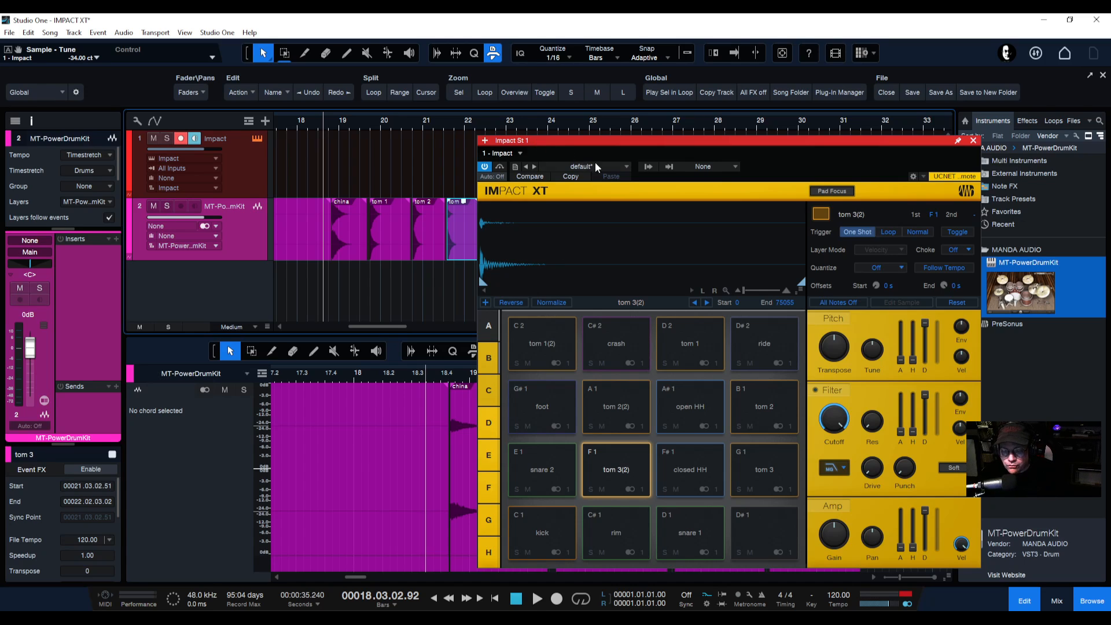
# Export the kit as a sampler file named MT Power Clone Kit to the Desktop
pyautogui.click(515, 167)
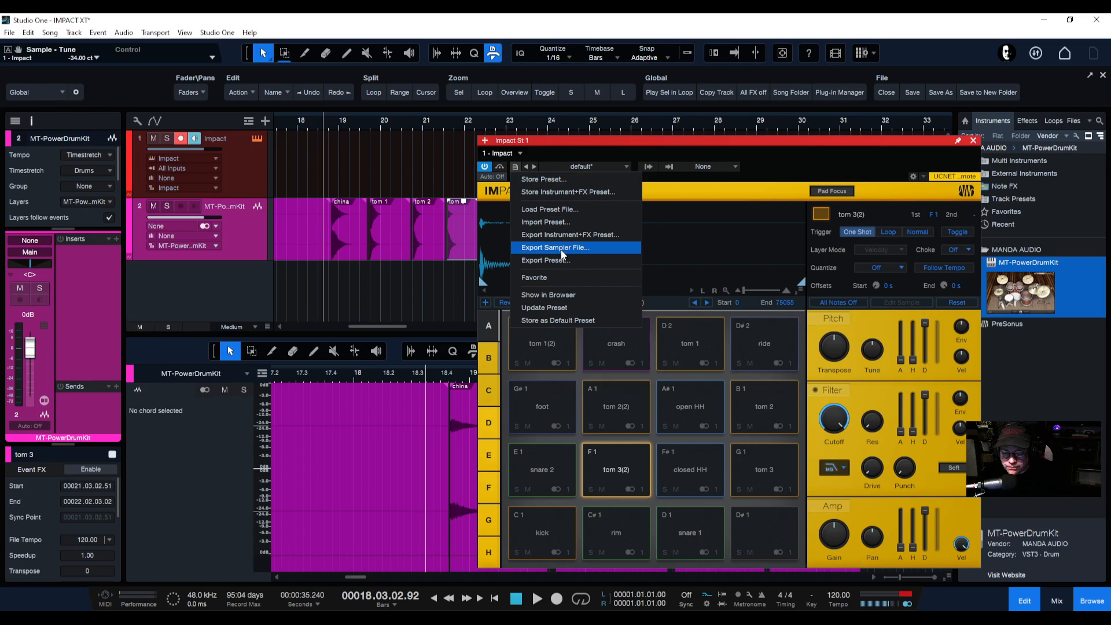
pyautogui.click(561, 248)
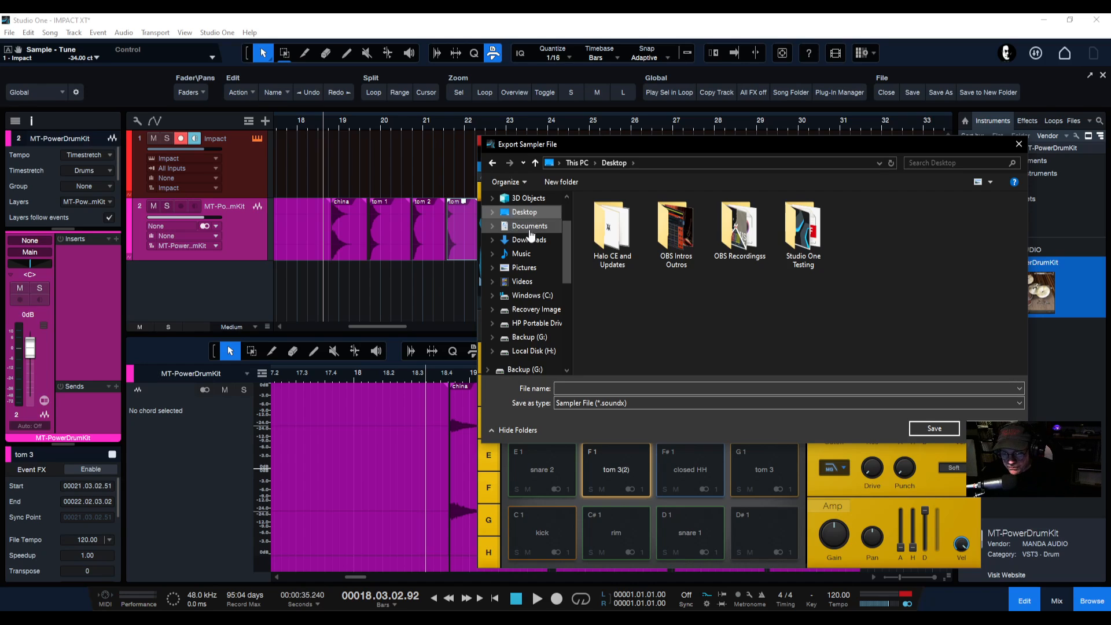
pyautogui.click(571, 390)
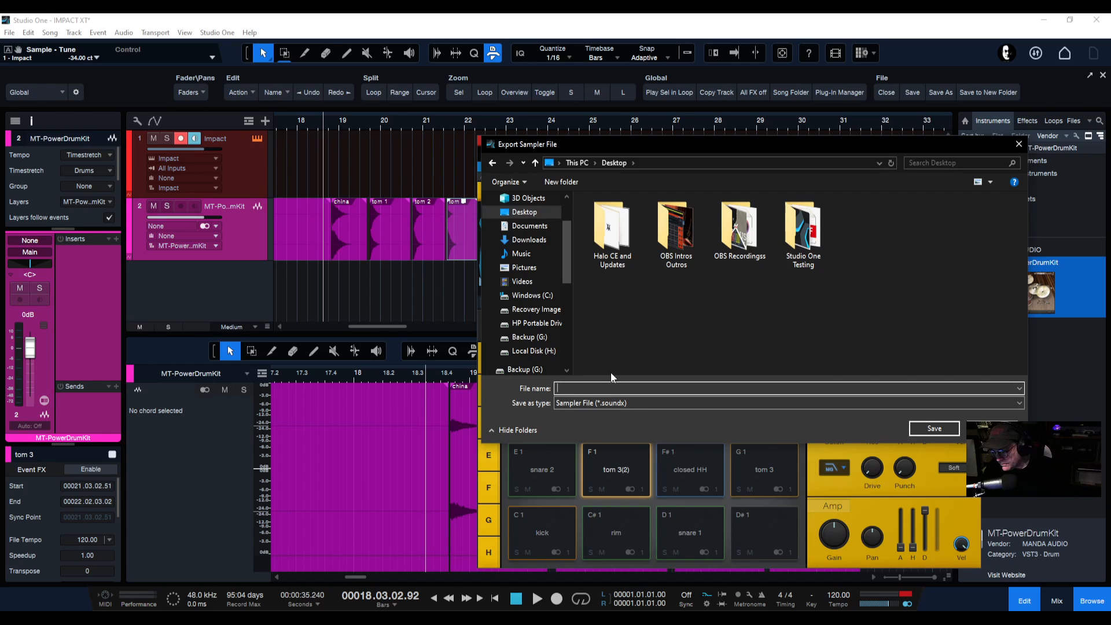
pyautogui.write('MT Pow')
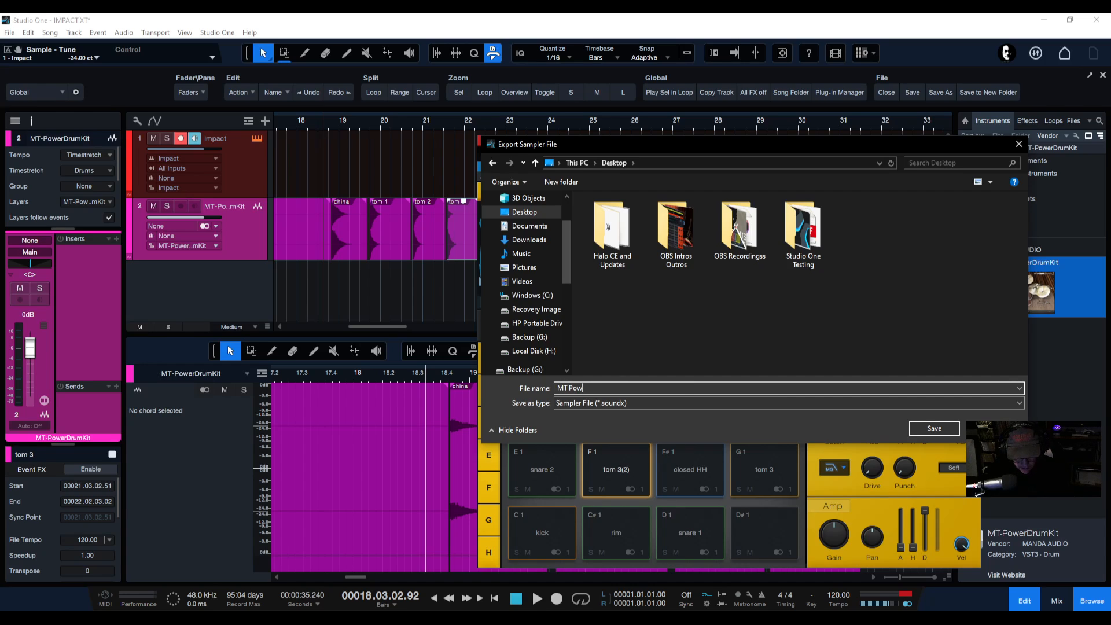
pyautogui.write('er Clone Kit')
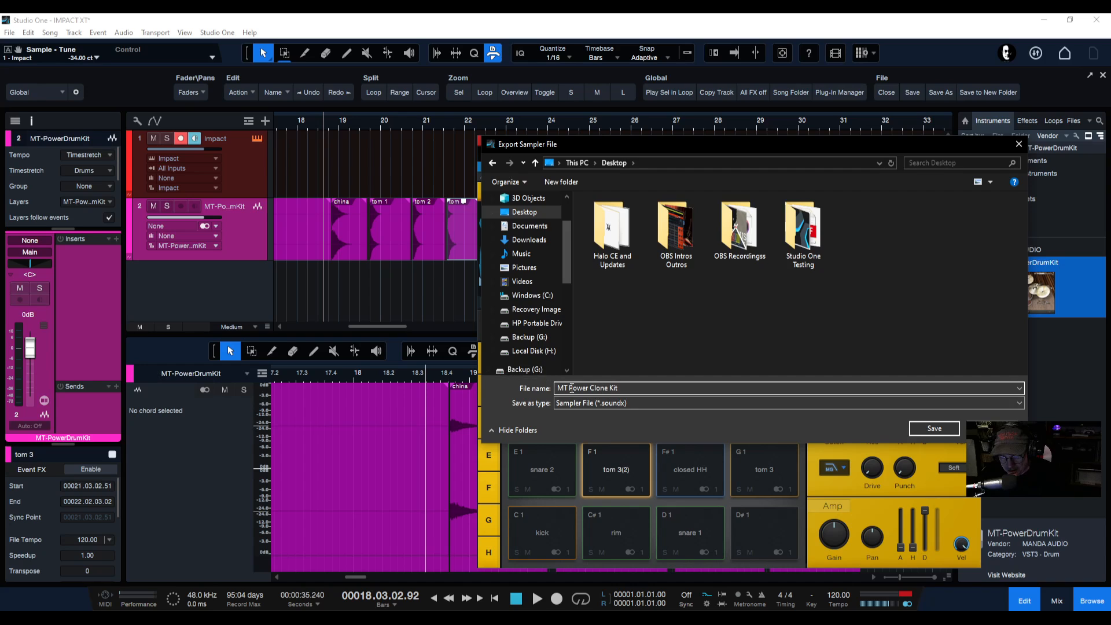
pyautogui.click(937, 431)
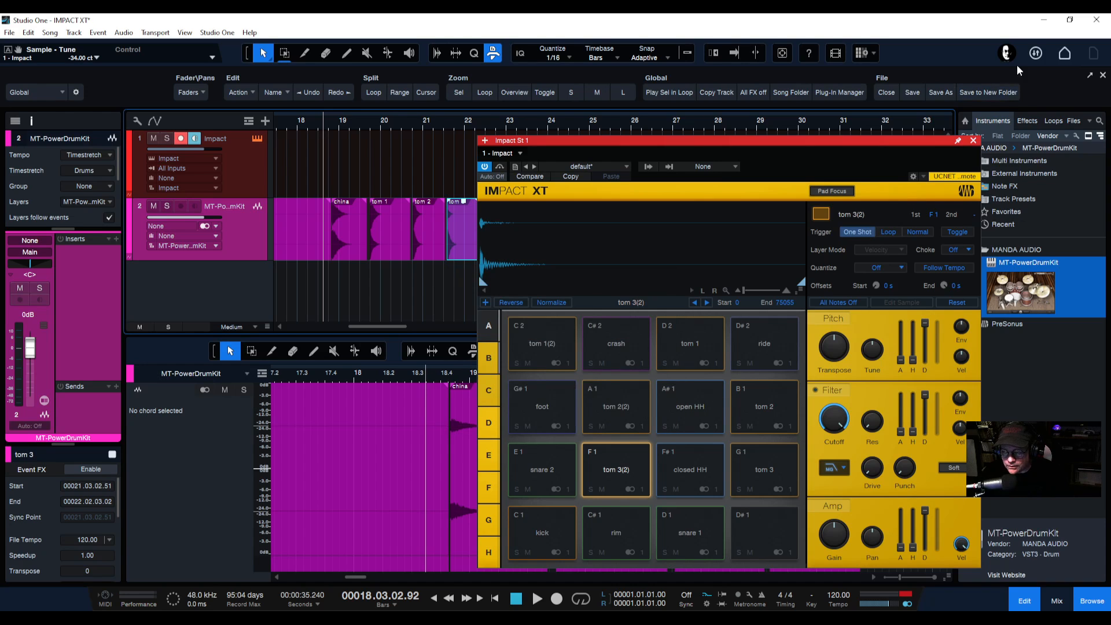
# Look for the exported MT Power Clone Kit.soundx file on the Windows desktop, and return to Studio One
pyautogui.click(1045, 19)
pyautogui.click(112, 38)
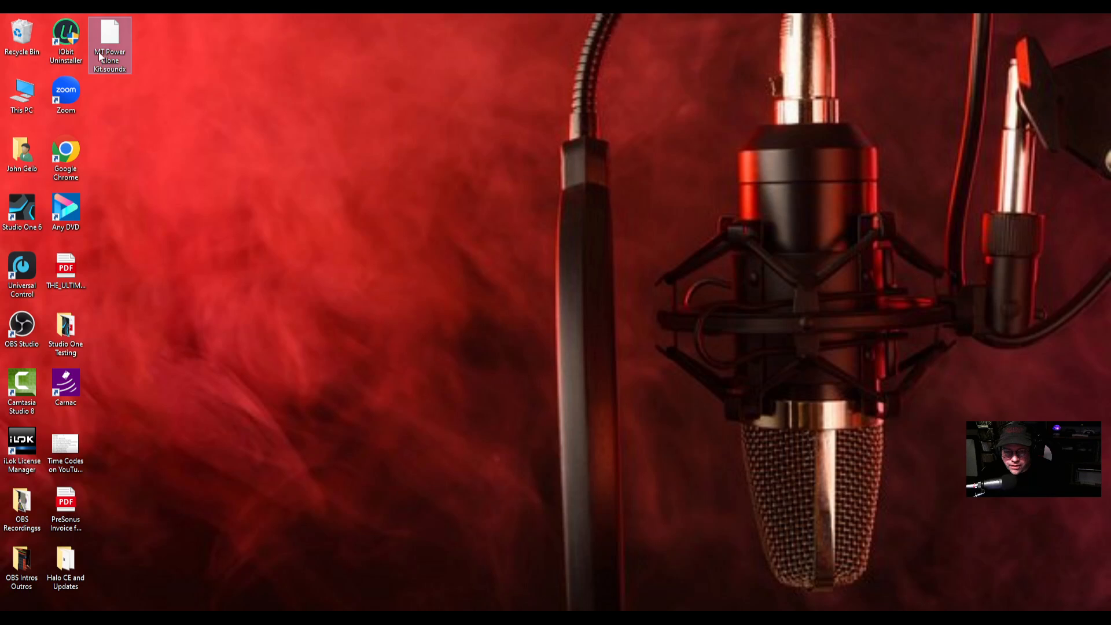
pyautogui.click(384, 392)
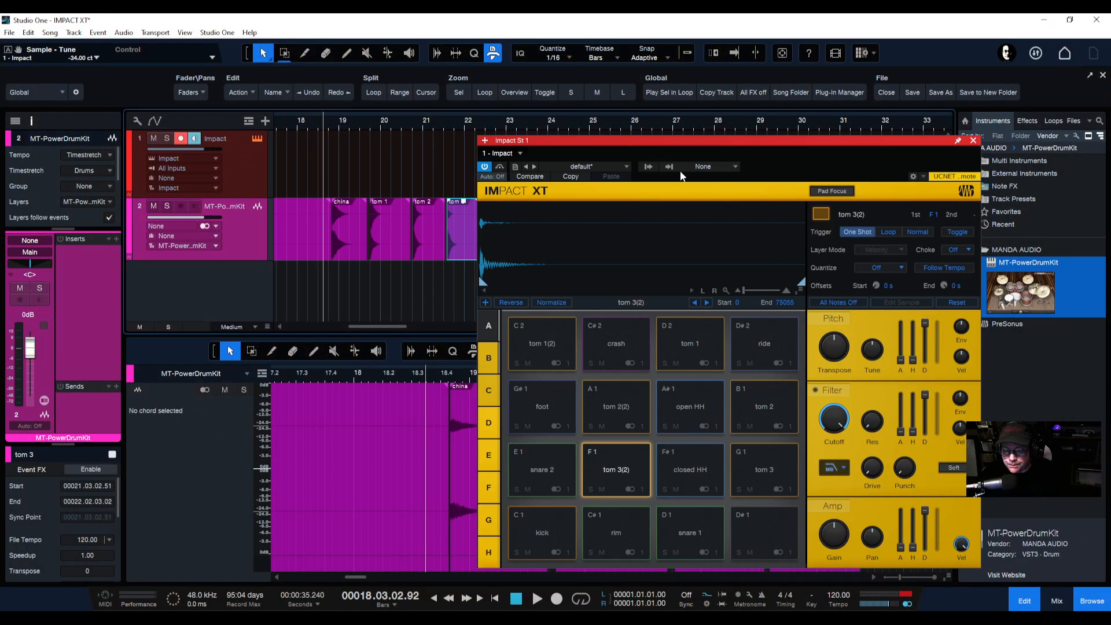
# Import MT Power Clone Kit.soundx from the Desktop as an Impact XT preset and open the preset list
pyautogui.moveTo(609, 143); pyautogui.dragTo(549, 125)
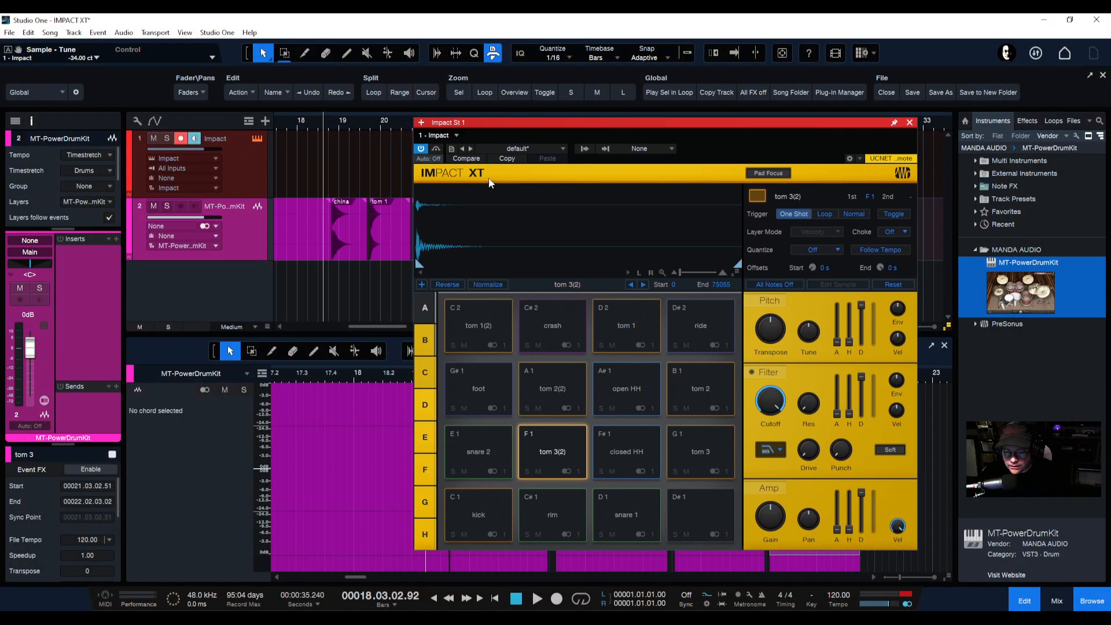
pyautogui.click(451, 148)
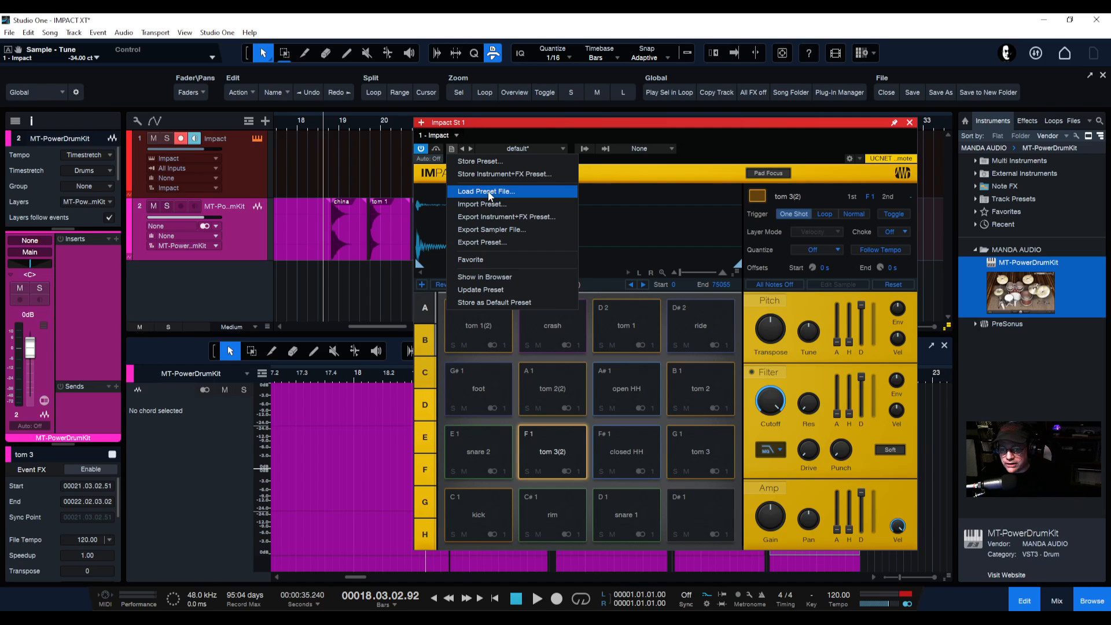
pyautogui.click(477, 203)
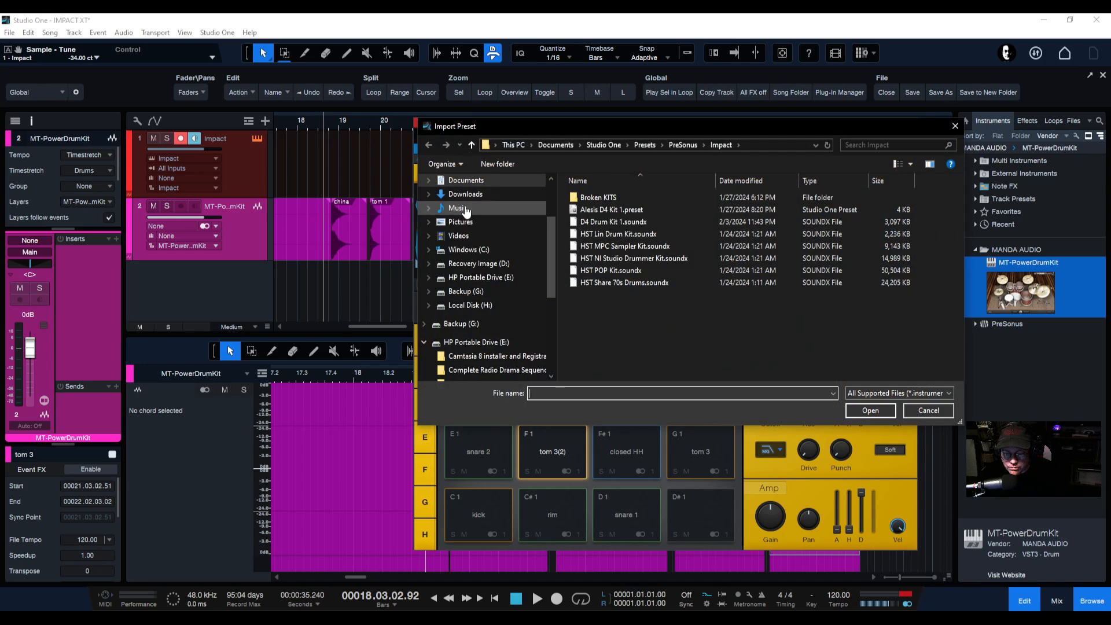
pyautogui.scroll(2, 467, 217)
pyautogui.click(461, 254)
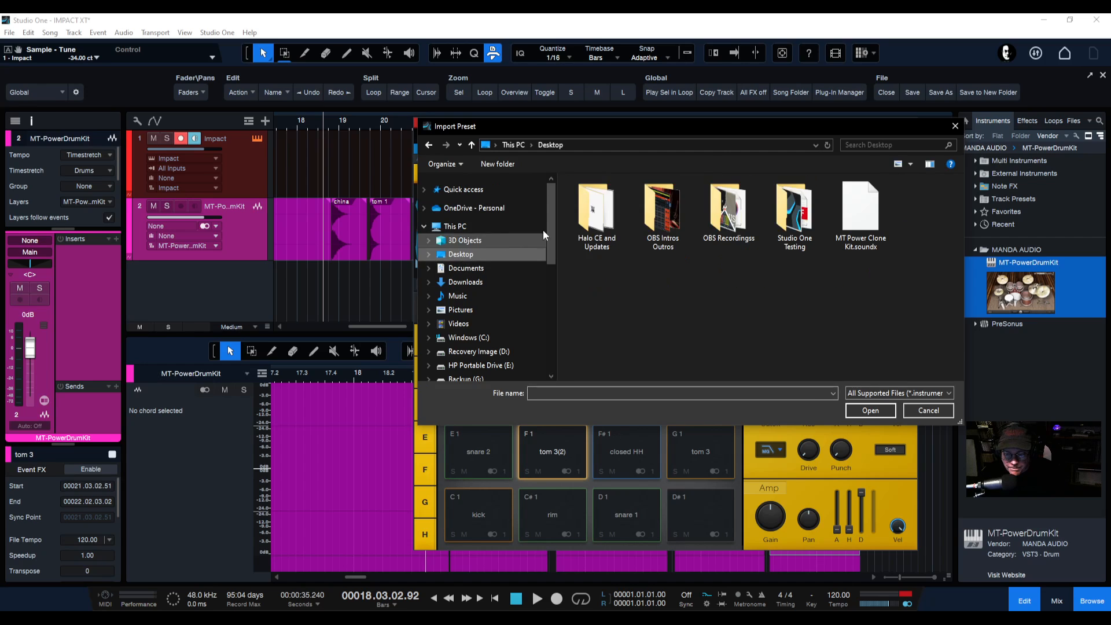
pyautogui.click(858, 211)
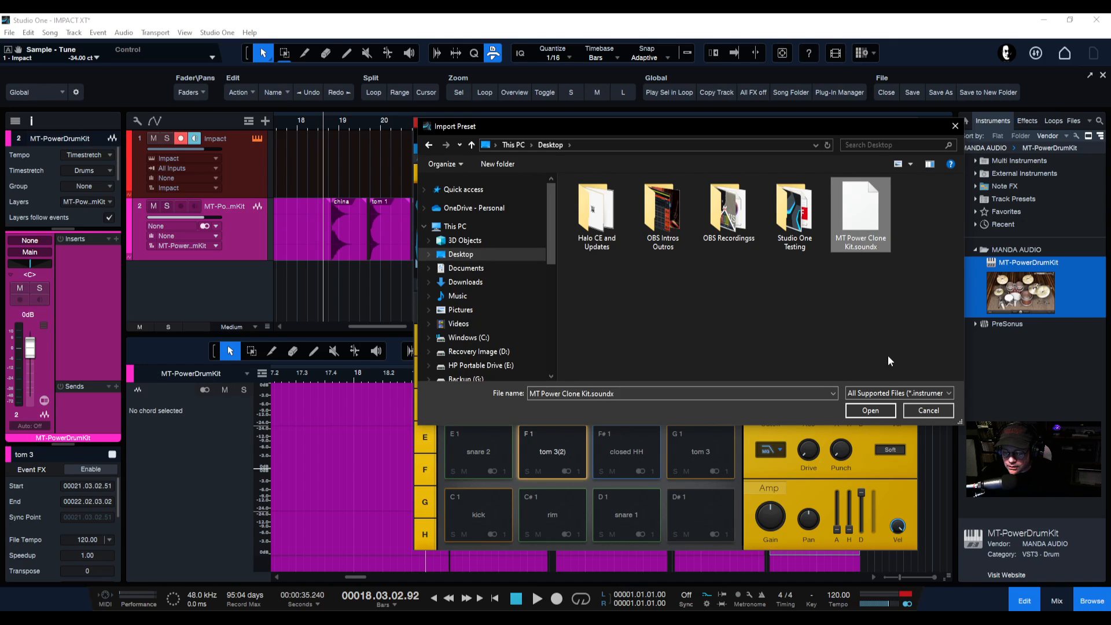
pyautogui.click(870, 411)
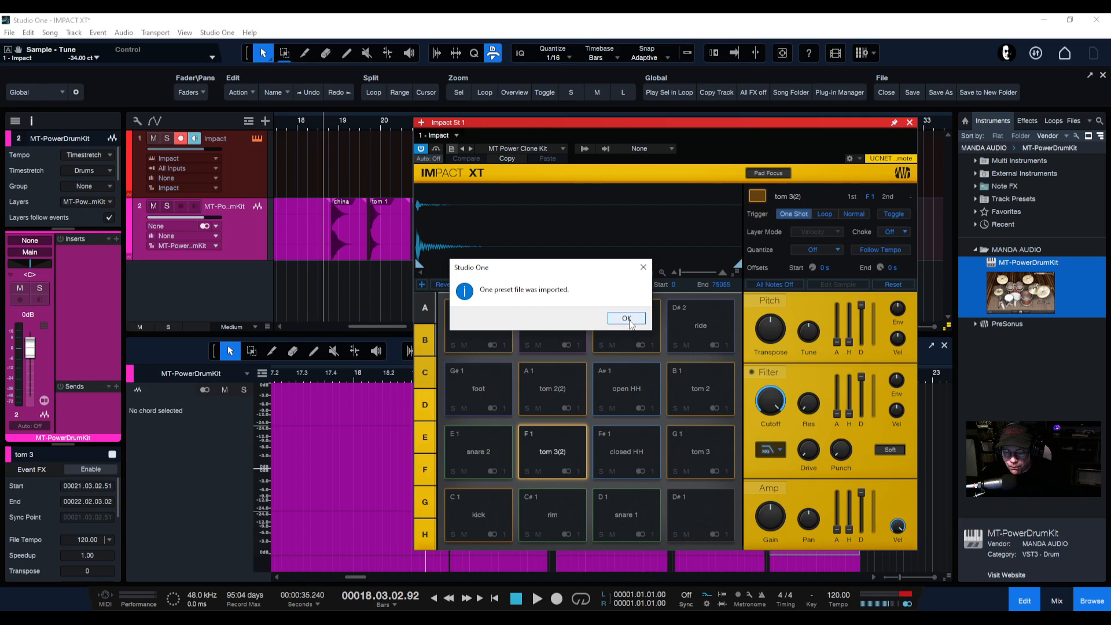
pyautogui.click(628, 319)
pyautogui.click(518, 149)
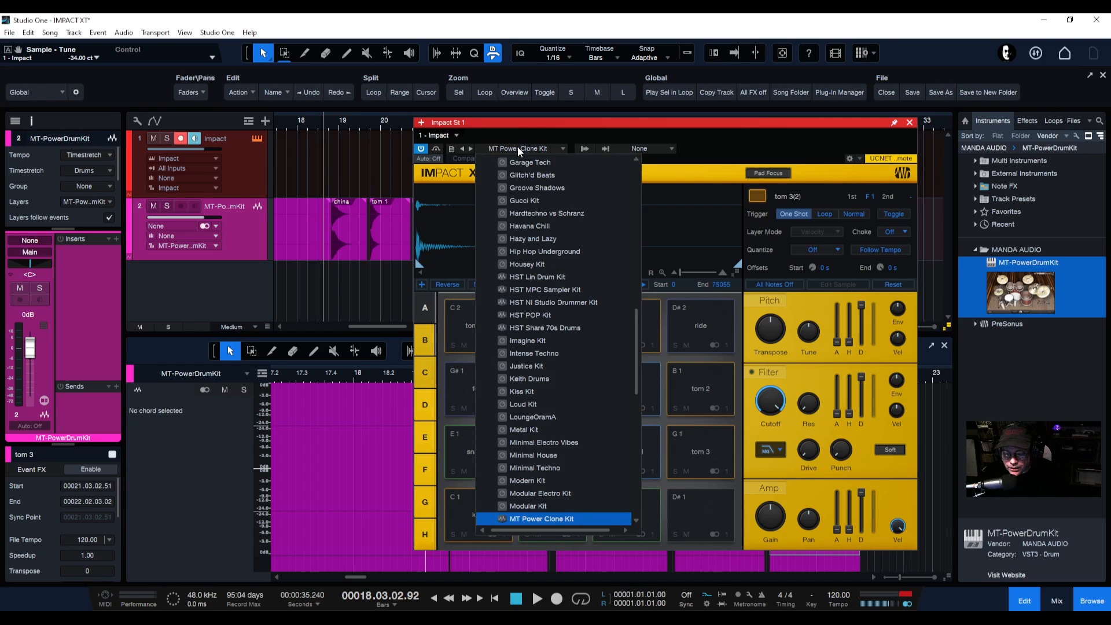
# Look through the Impact XT preset list around MT Power Clone Kit, then close the list and the instrument window
pyautogui.scroll(2, 561, 321)
pyautogui.scroll(-4, 561, 322)
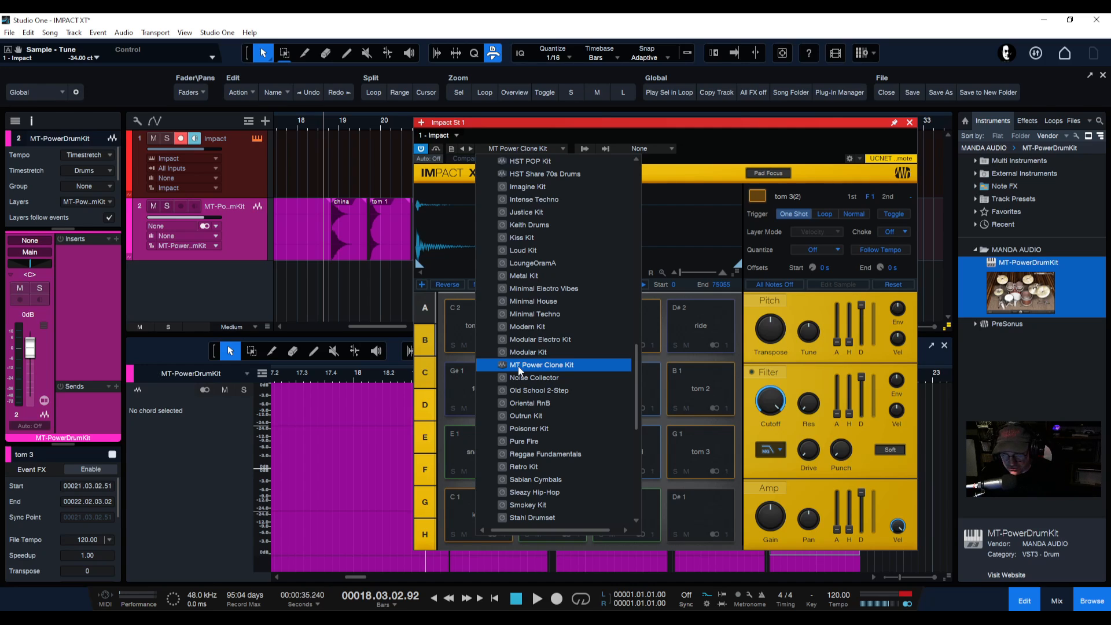
pyautogui.click(762, 135)
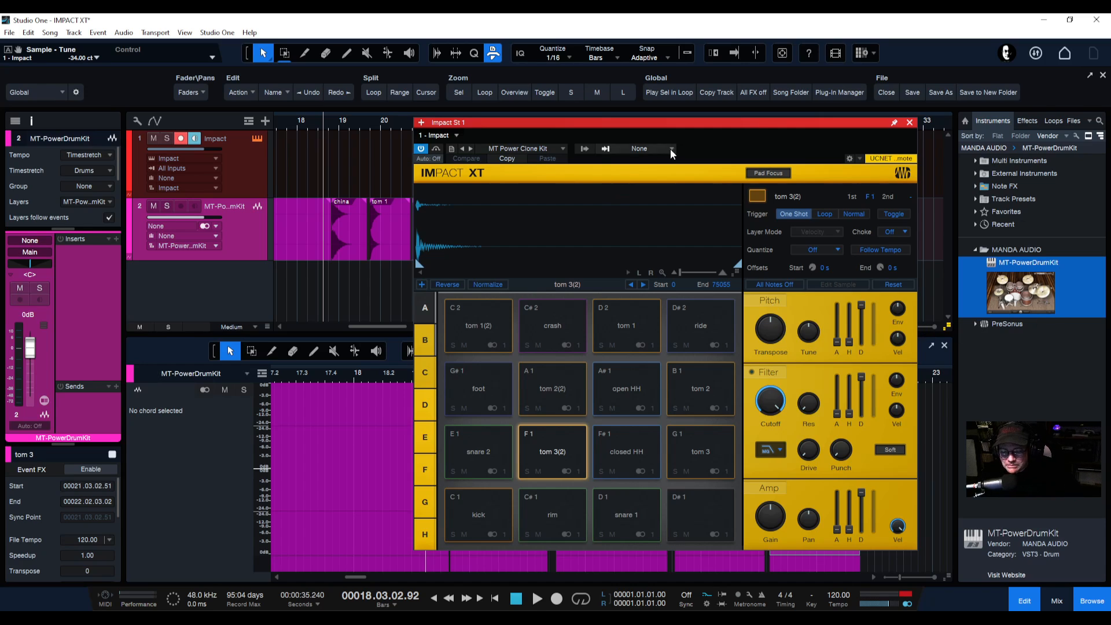
pyautogui.moveTo(689, 120); pyautogui.dragTo(714, 115)
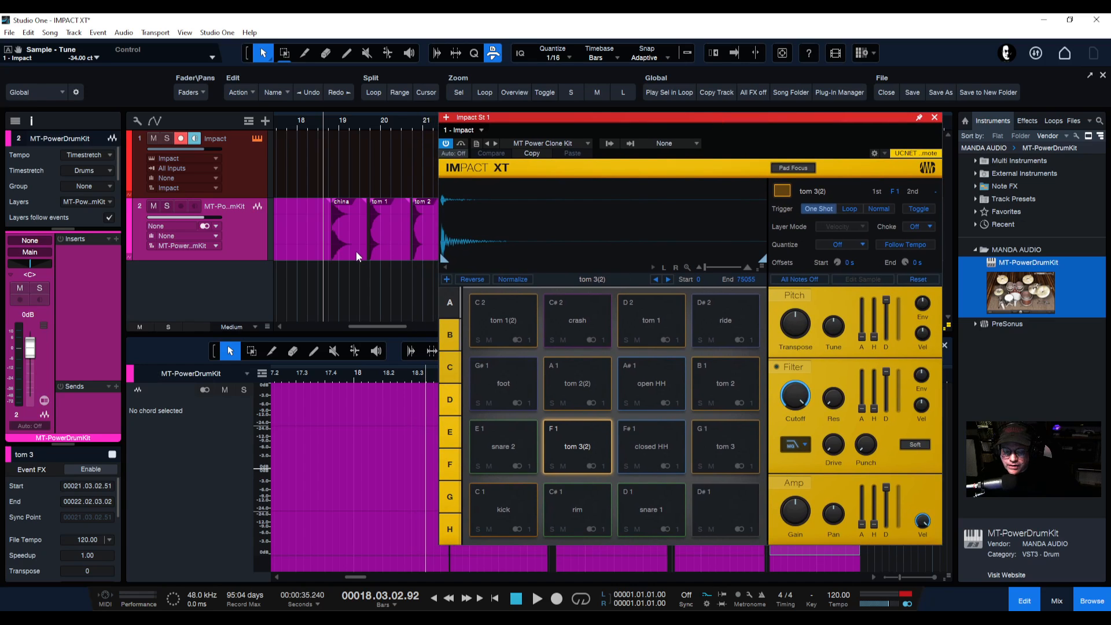
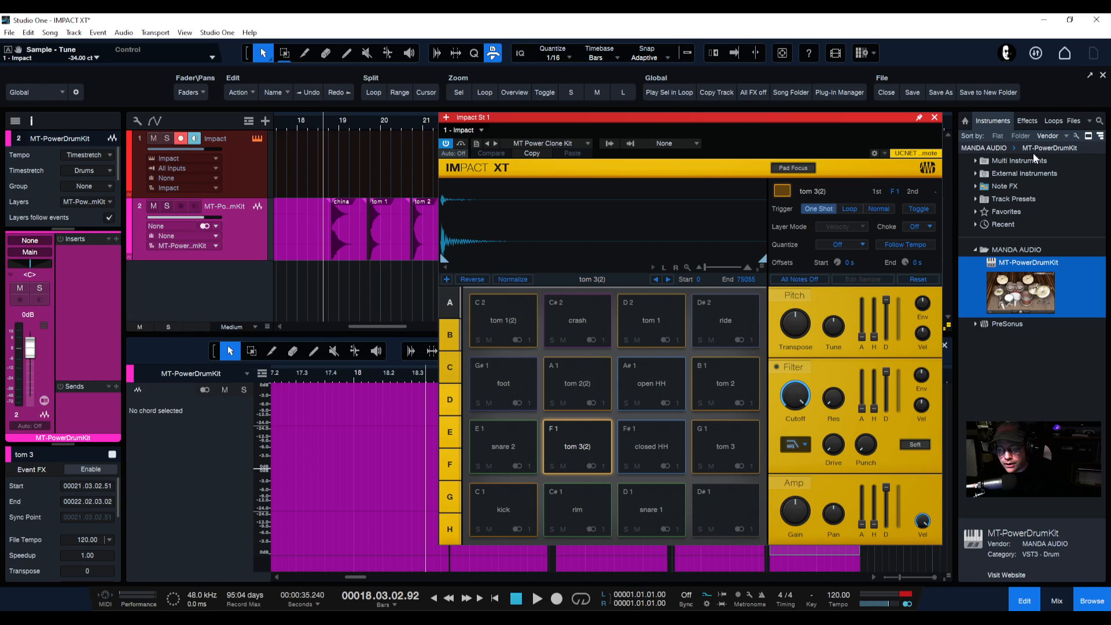
pyautogui.click(935, 118)
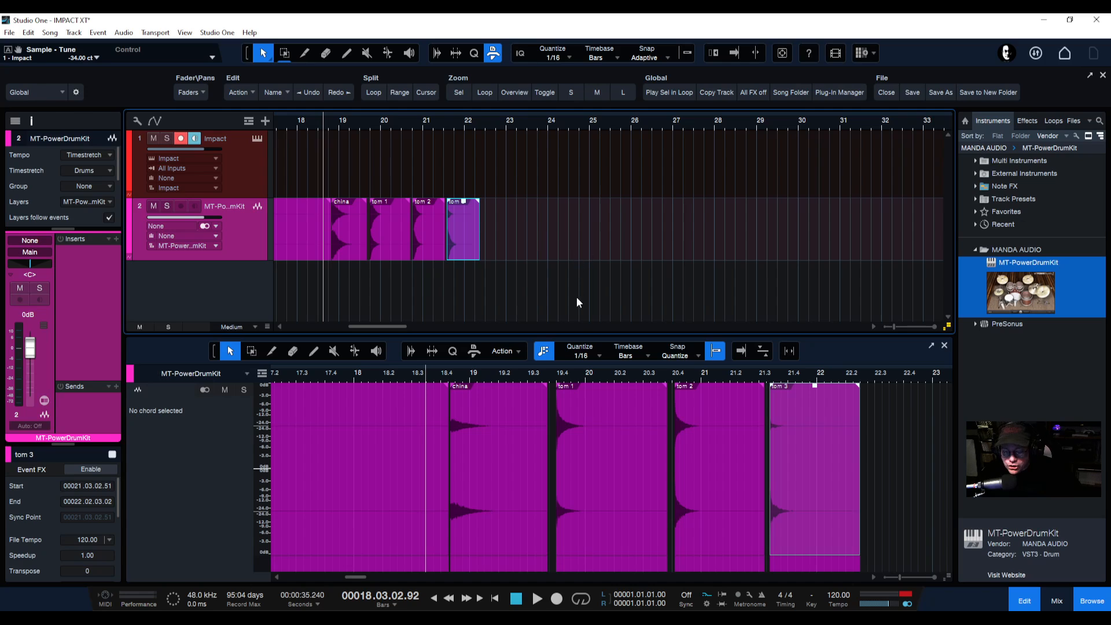
# Reopen the Impact instrument and audition the snare 1 pad
pyautogui.click(257, 138)
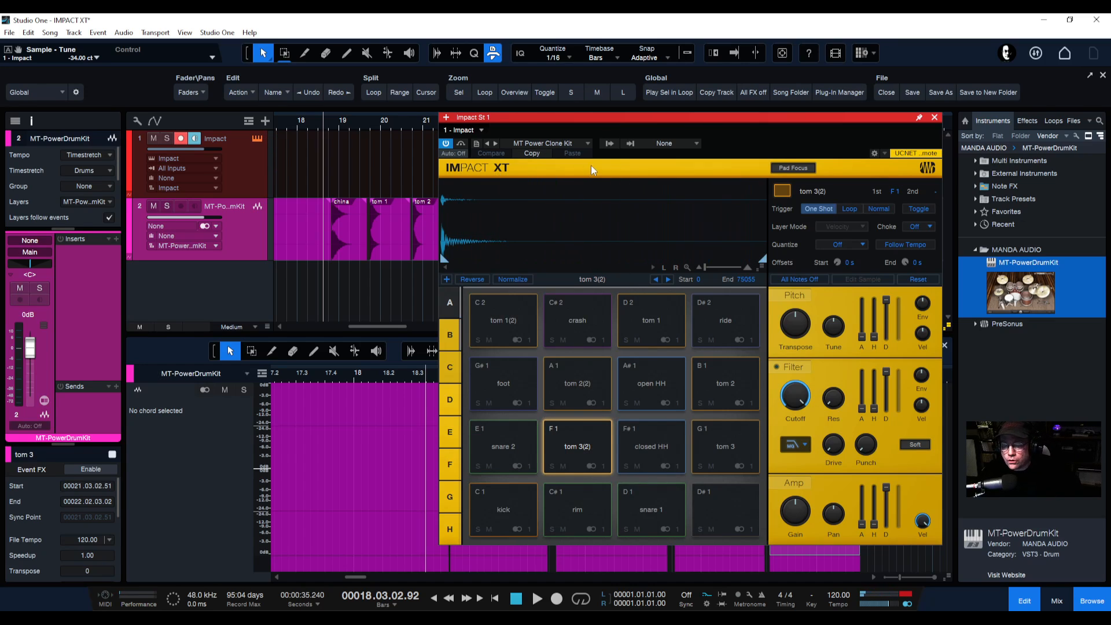
pyautogui.moveTo(704, 124); pyautogui.dragTo(620, 130)
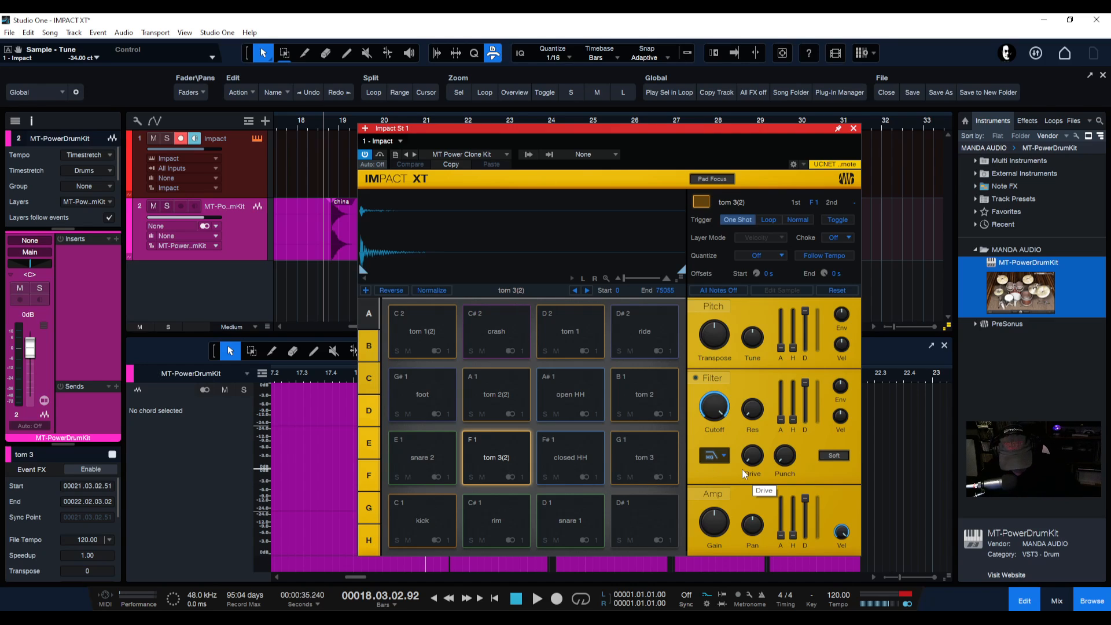
pyautogui.click(561, 524)
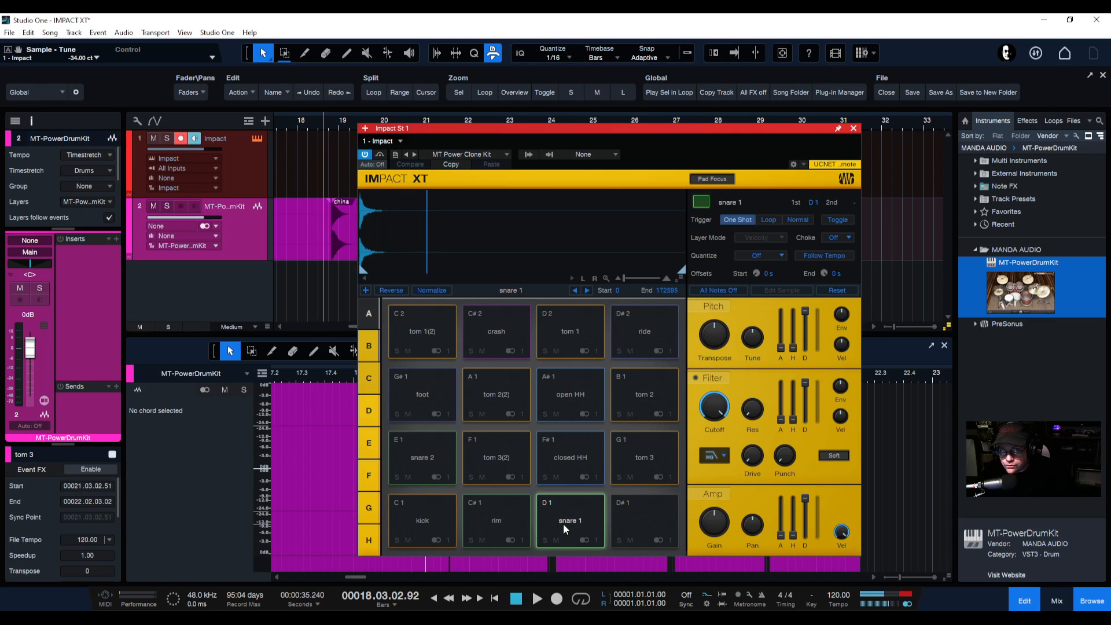
pyautogui.click(564, 523)
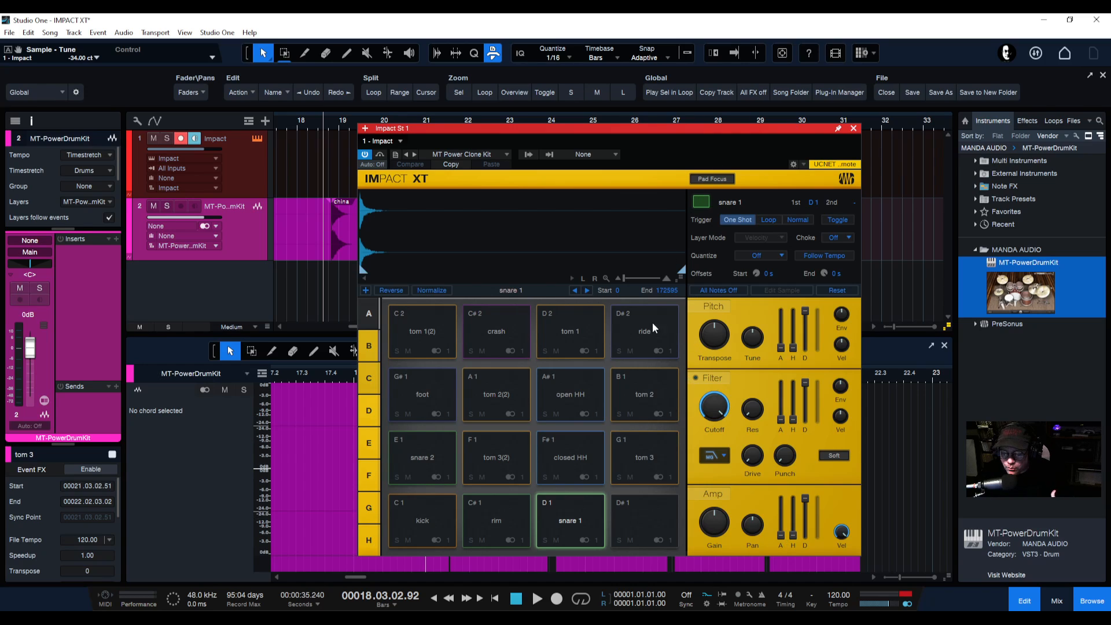
# Turn on Pad Focus and try shortening the snare 1 pad's amp decay to 1.060 s, returning it to maximum
pyautogui.moveTo(801, 414)
pyautogui.moveTo(807, 498); pyautogui.dragTo(807, 543)
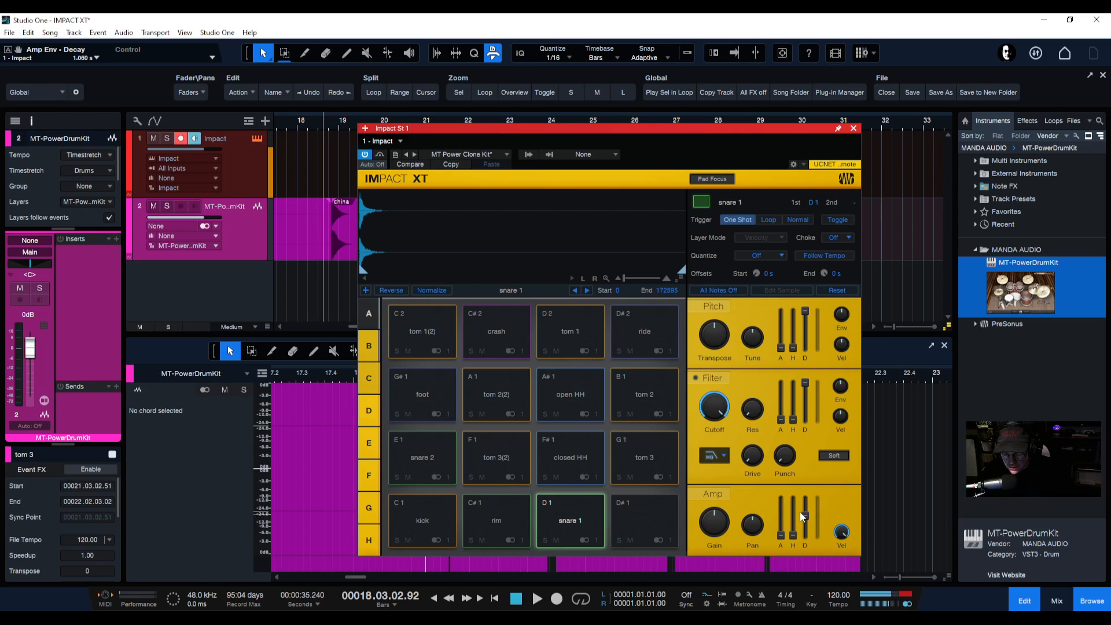
pyautogui.click(479, 534)
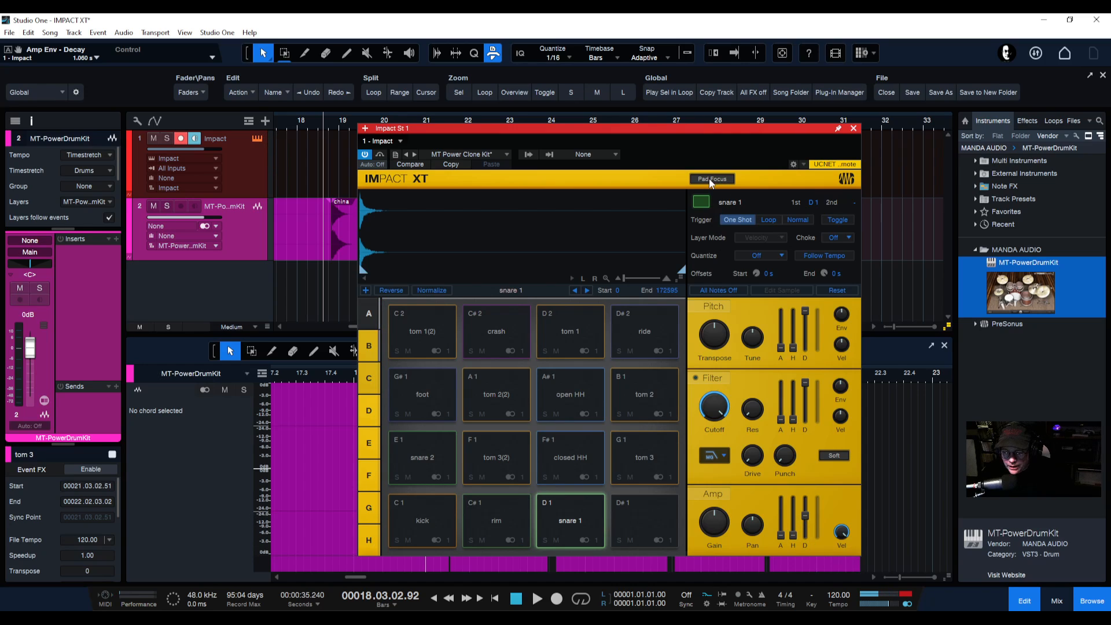
pyautogui.click(499, 529)
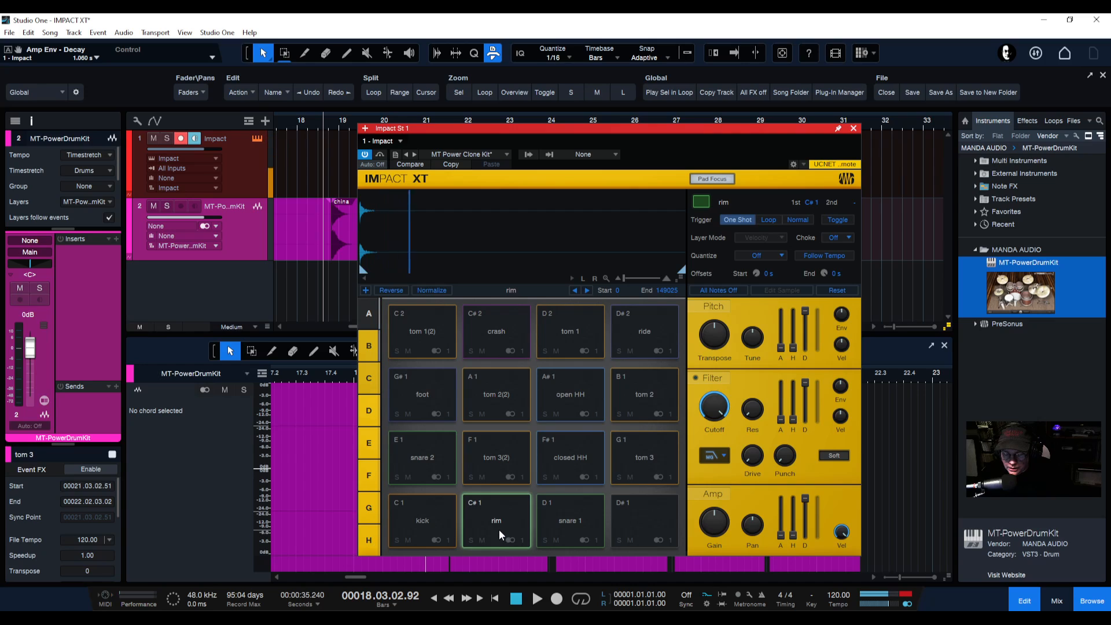
pyautogui.moveTo(805, 498); pyautogui.dragTo(804, 539)
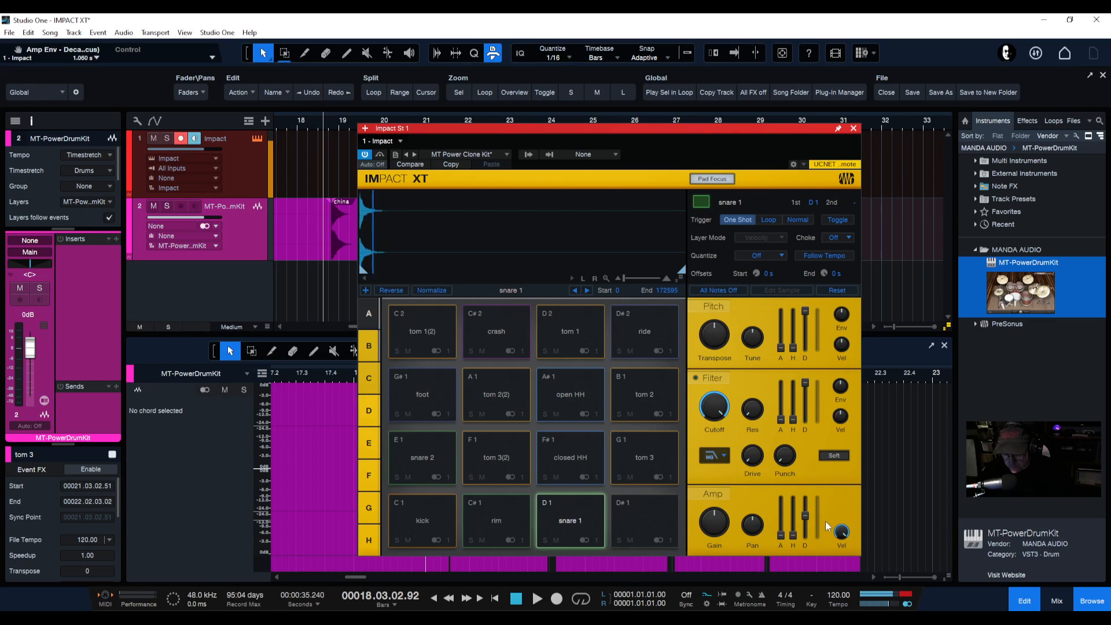
pyautogui.moveTo(807, 521); pyautogui.dragTo(810, 459)
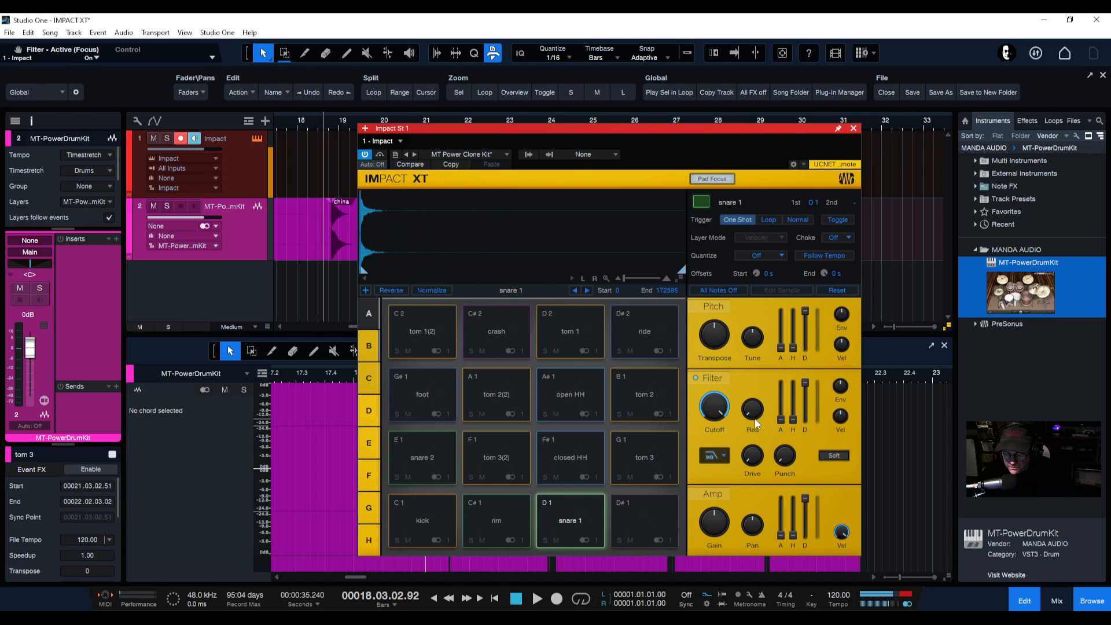
# Activate the filter on the snare 1 pad with 27% resonance and 60% punch
pyautogui.moveTo(751, 408); pyautogui.dragTo(751, 396)
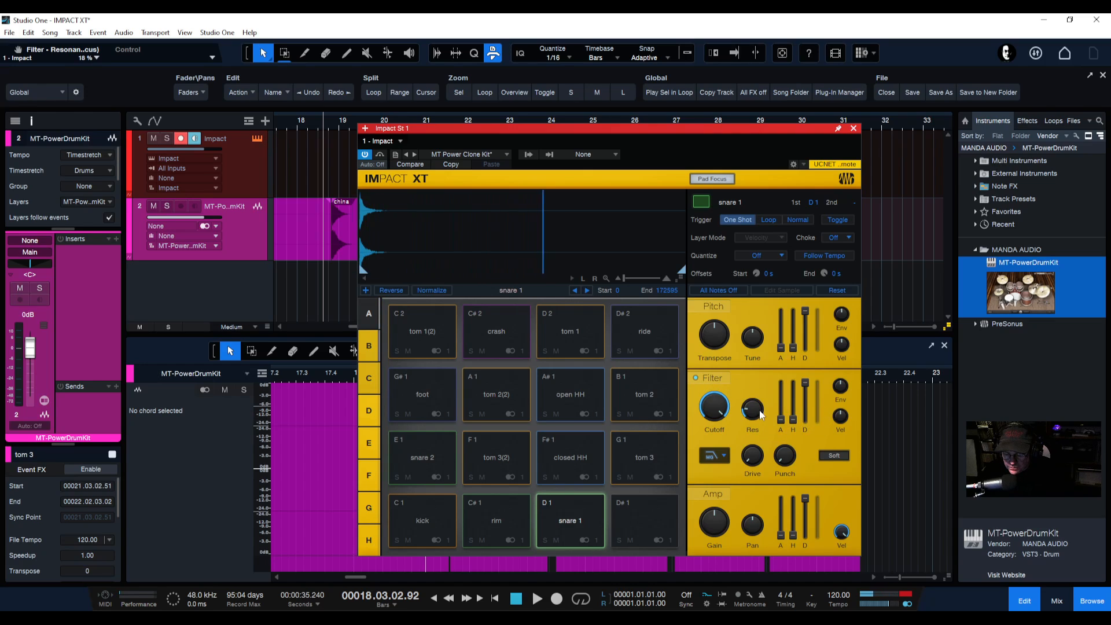
pyautogui.moveTo(757, 412)
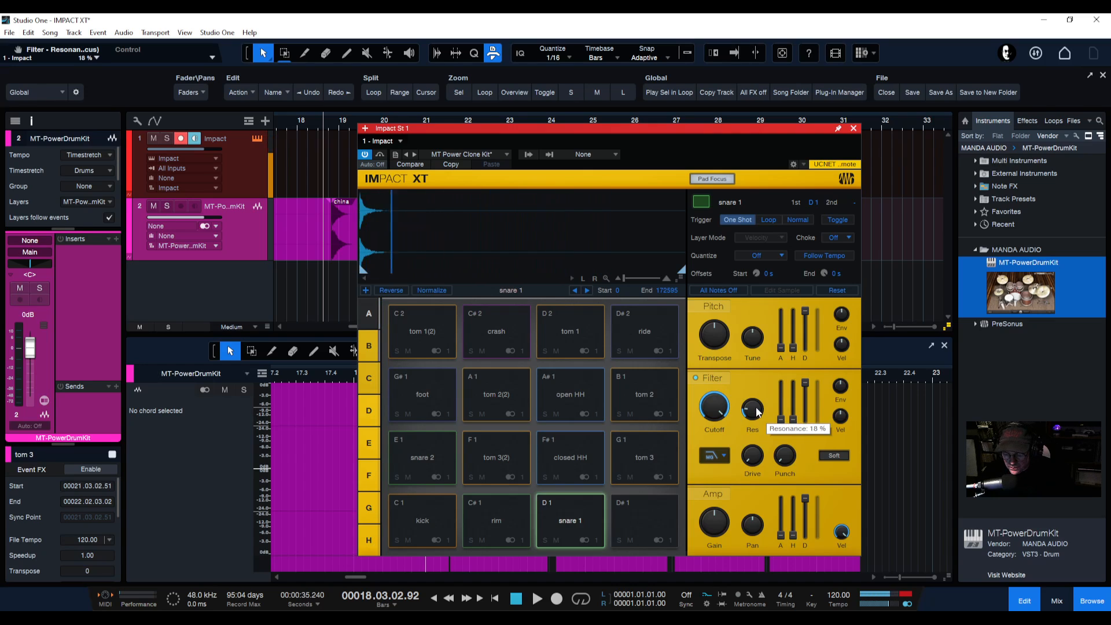
pyautogui.moveTo(755, 408)
pyautogui.mouseDown()
pyautogui.moveTo(755, 373)
pyautogui.moveTo(757, 397)
pyautogui.mouseUp()
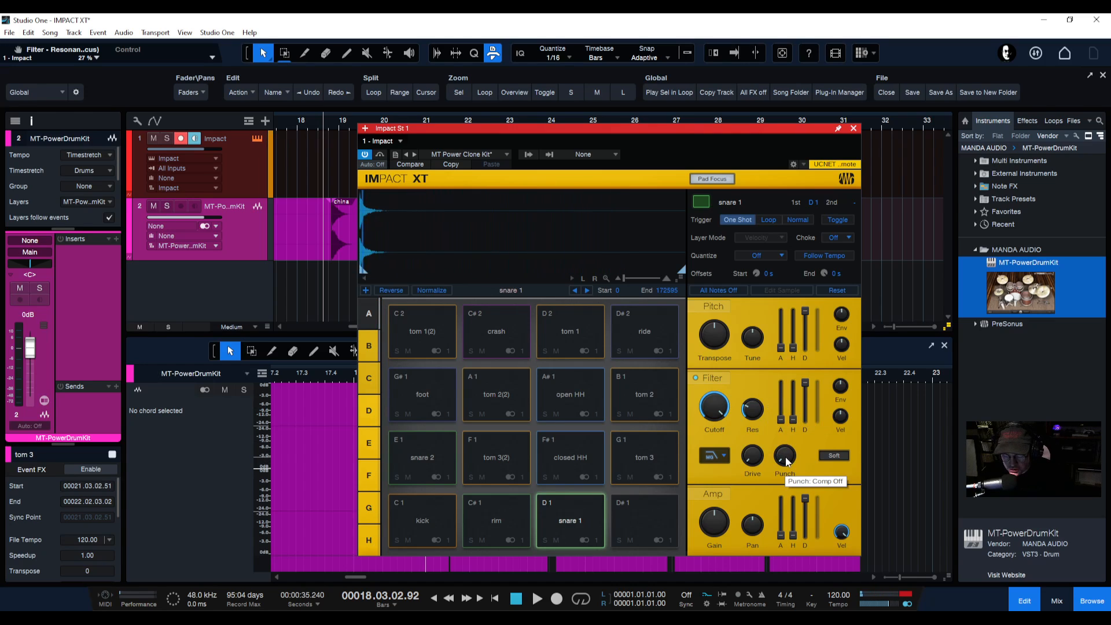
pyautogui.moveTo(784, 456); pyautogui.dragTo(784, 390)
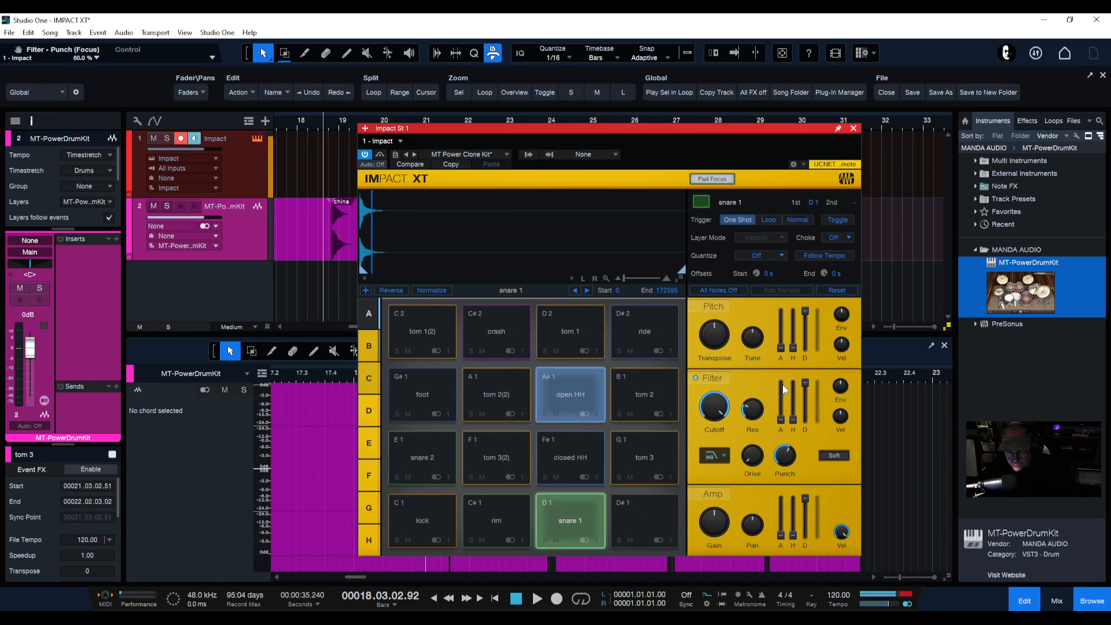
# Activate the filter on the kick pad and raise its punch and resonance
pyautogui.click(424, 521)
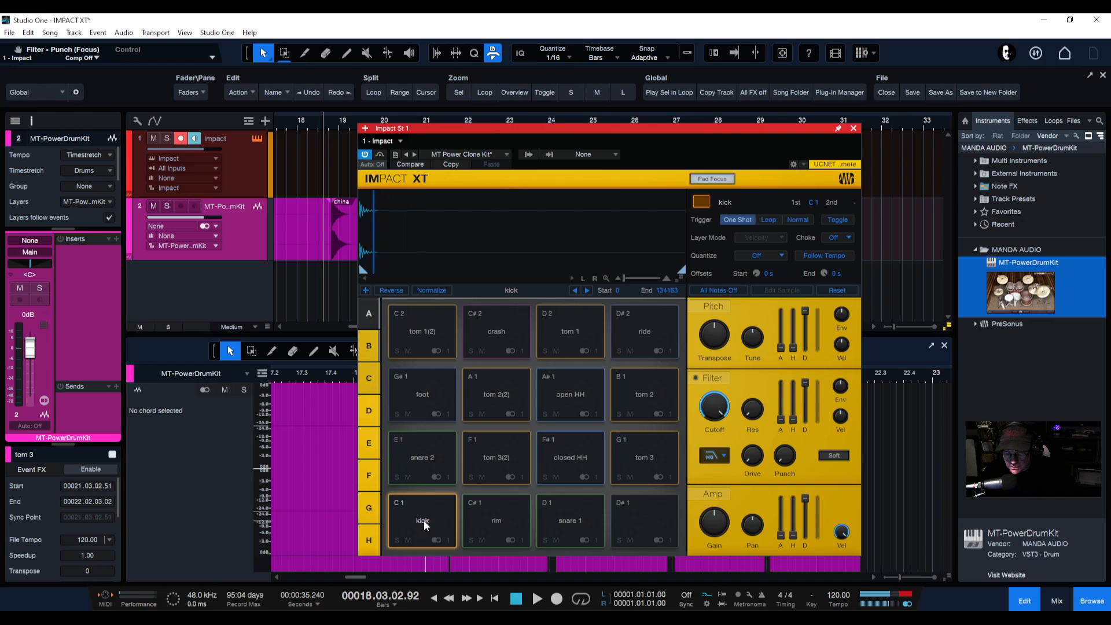
pyautogui.click(704, 379)
pyautogui.moveTo(791, 463); pyautogui.dragTo(751, 394)
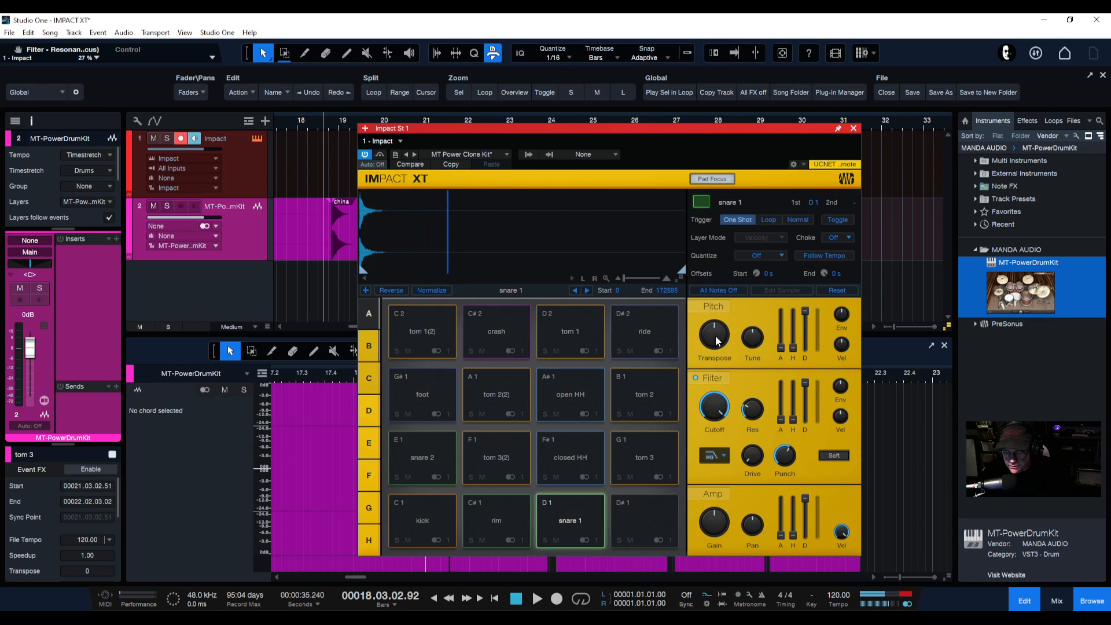
# Try transposing the snare 1 pad and return its transpose to 0
pyautogui.moveTo(712, 344); pyautogui.dragTo(720, 336)
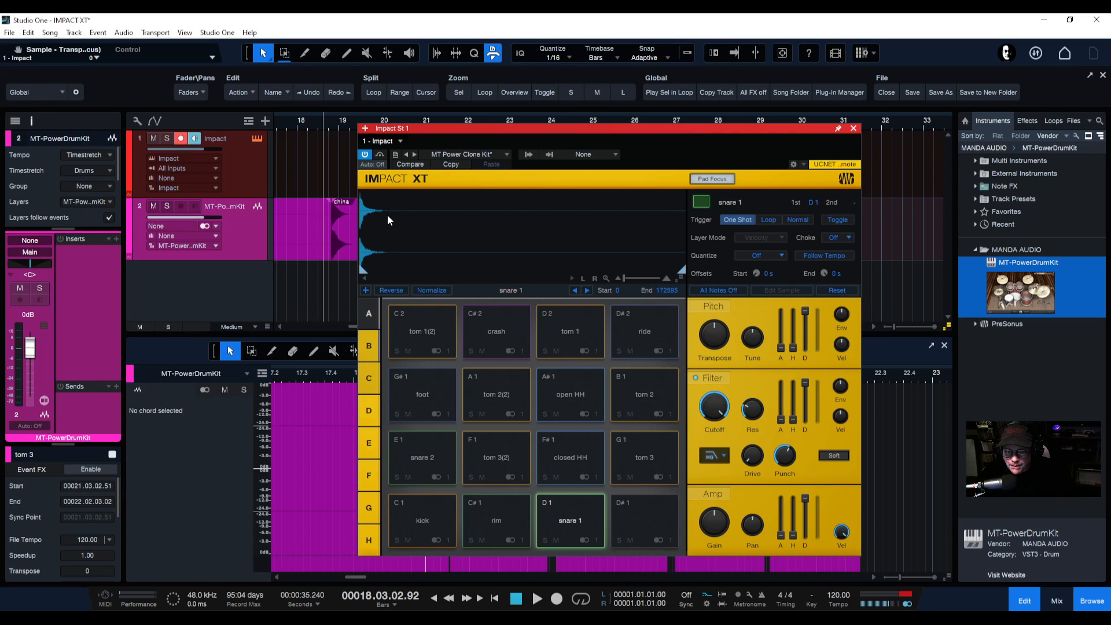
# Examine the beginnings of the snare 1 and kick samples up close and trim the snare 1 start to 88
pyautogui.moveTo(623, 278); pyautogui.dragTo(633, 278)
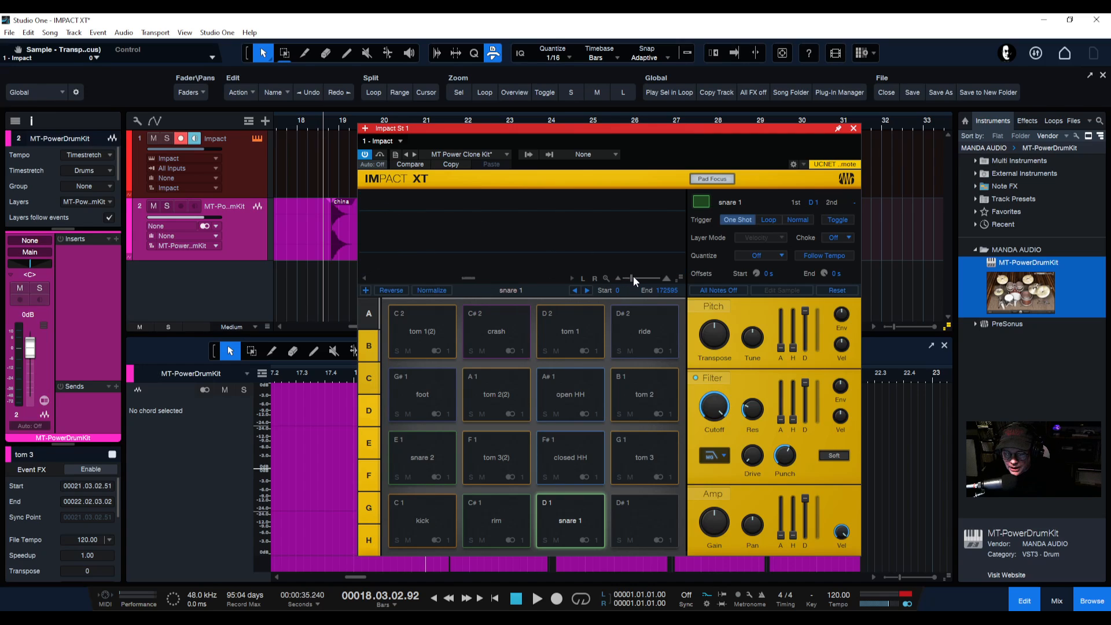
pyautogui.moveTo(468, 277); pyautogui.dragTo(385, 279)
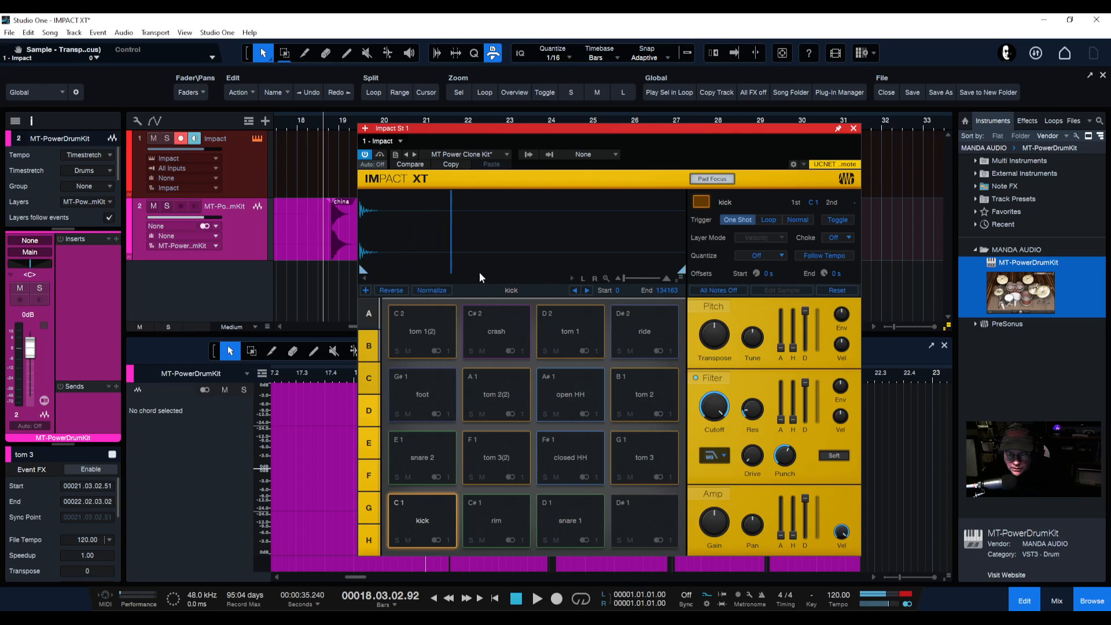
pyautogui.moveTo(625, 280); pyautogui.dragTo(639, 279)
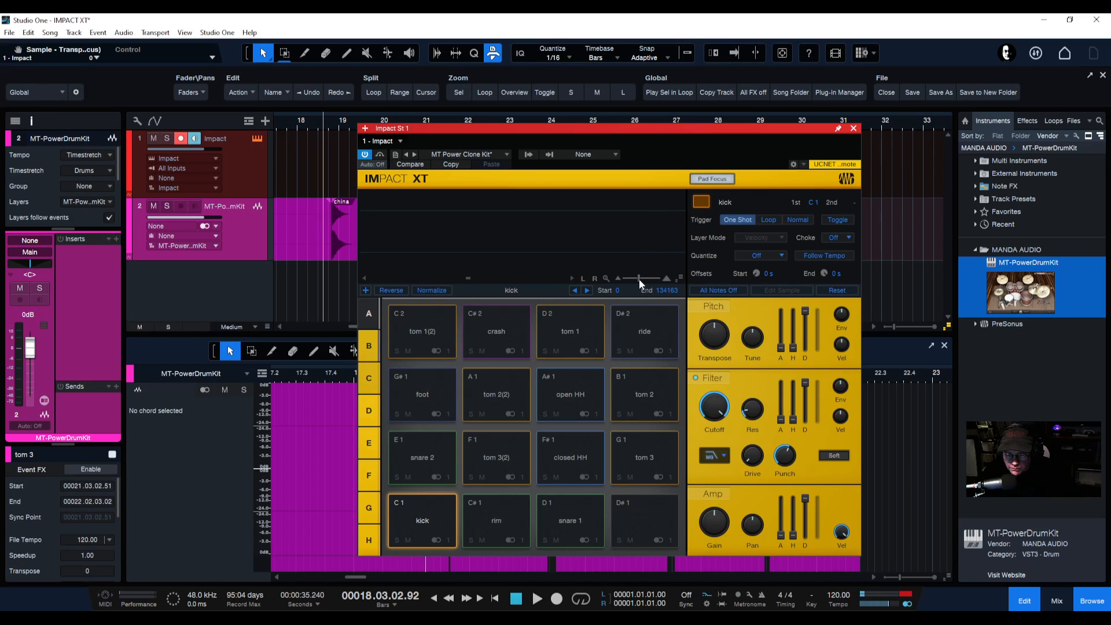
pyautogui.moveTo(470, 278)
pyautogui.mouseDown()
pyautogui.moveTo(362, 273)
pyautogui.moveTo(377, 270)
pyautogui.mouseUp()
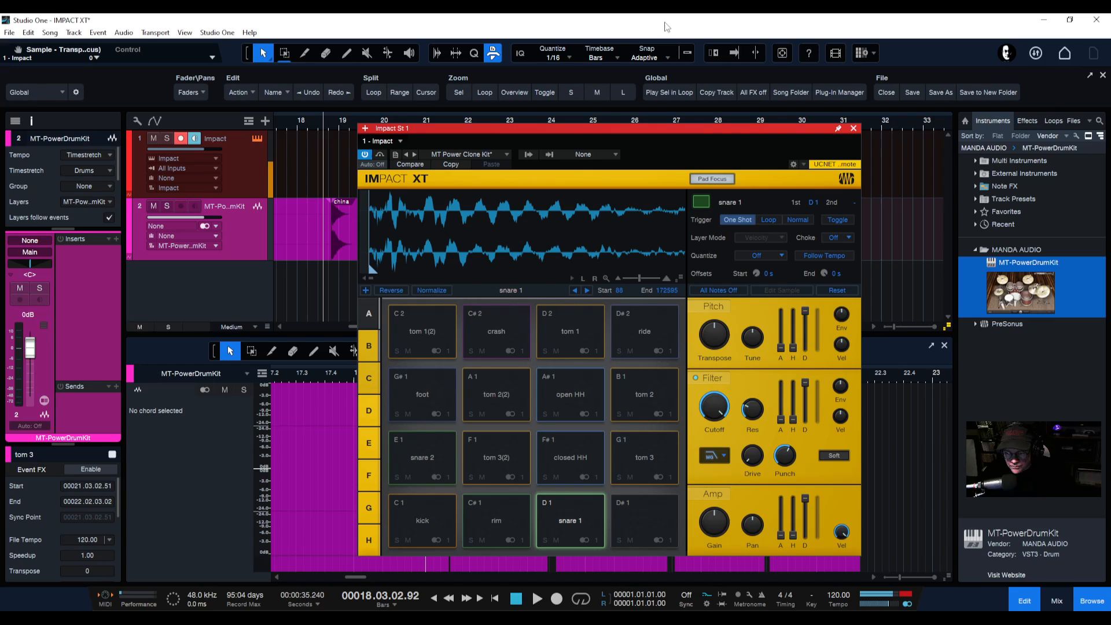
# Close the Impact XT window and switch away from Studio One to another open window
pyautogui.click(854, 129)
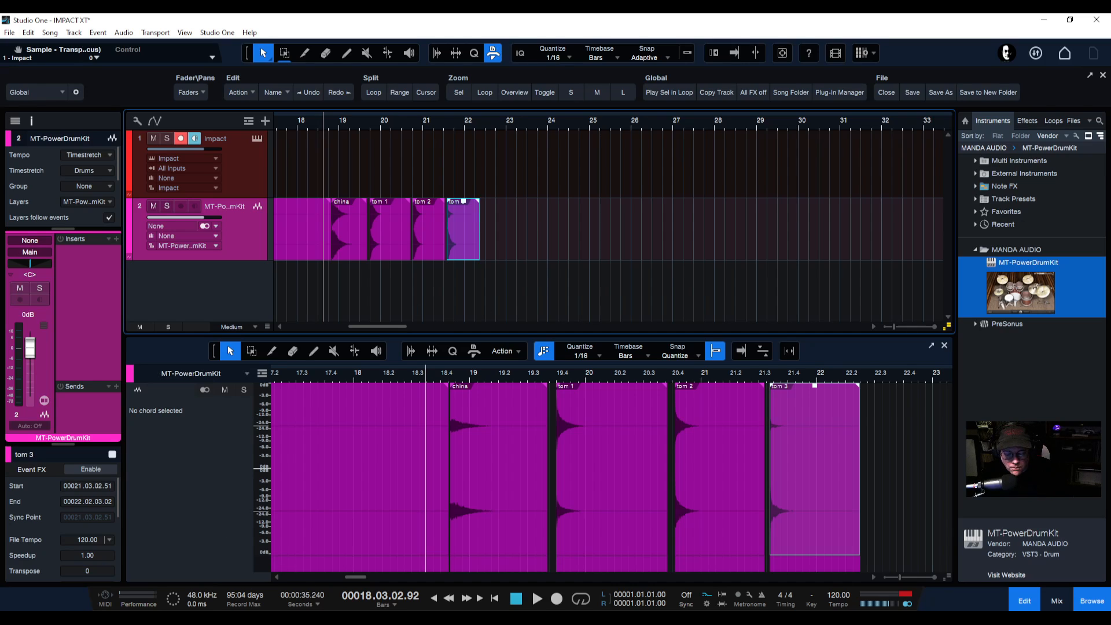
pyautogui.click(305, 618)
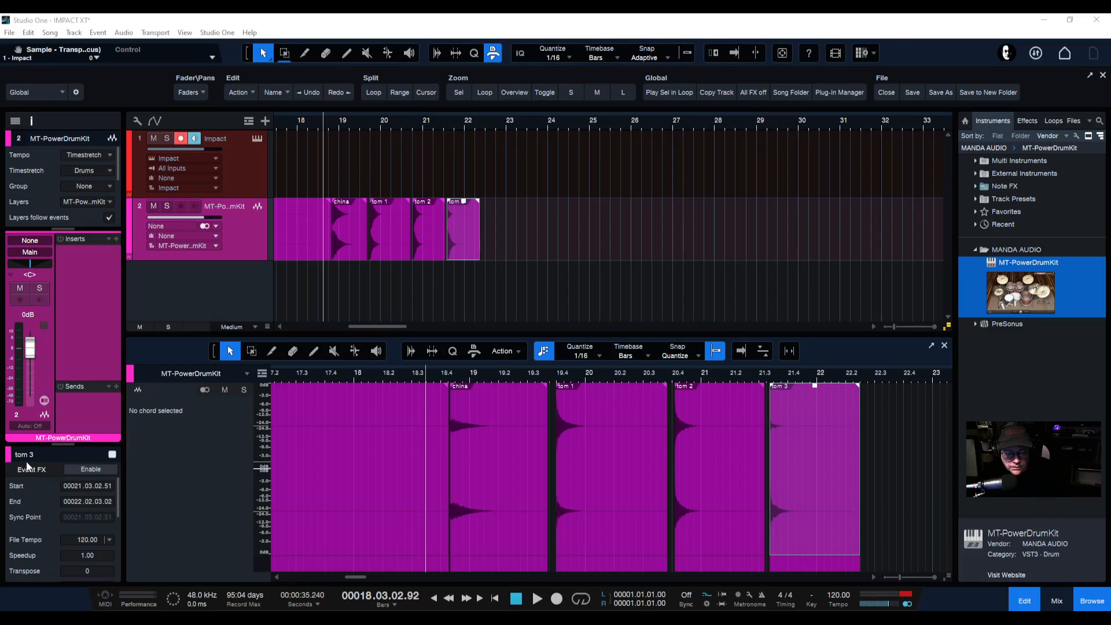